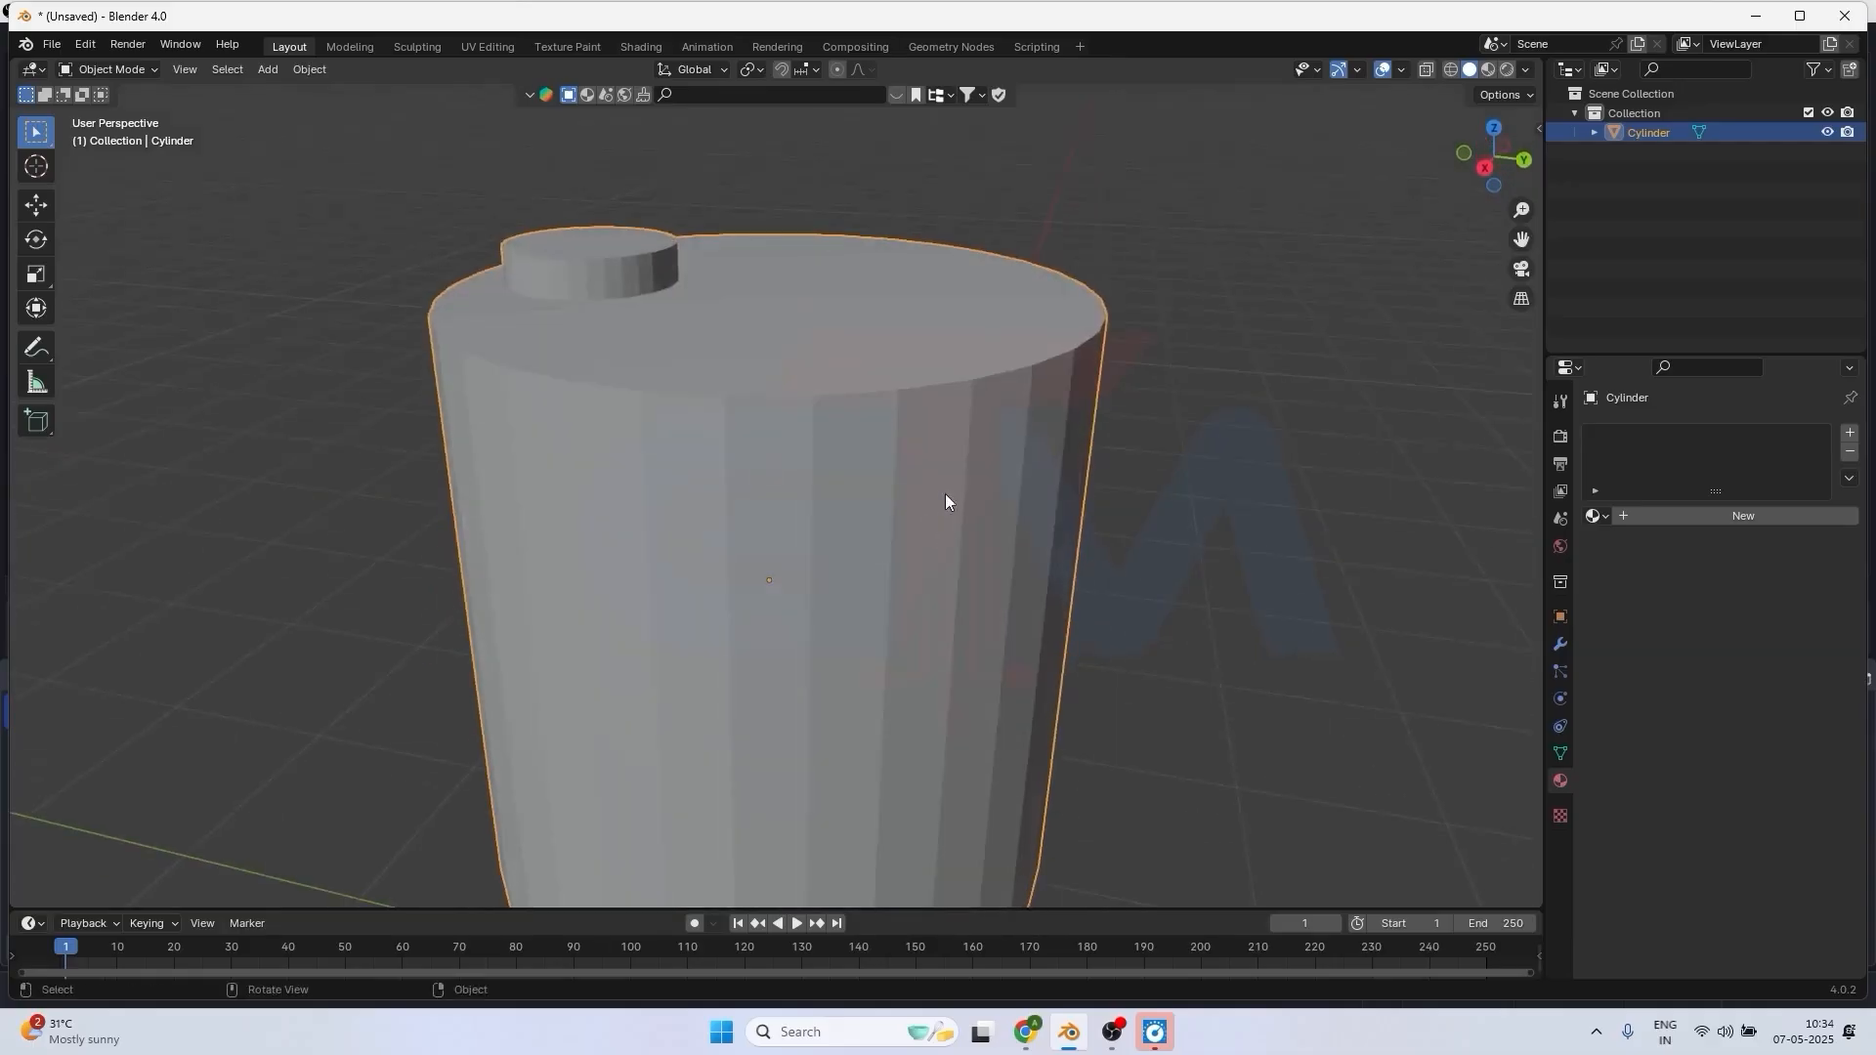
Inspect the cylinder's mesh edges in wireframe display with and without X-ray, and return to solid shading.
scroll(863, 522, down, 3)
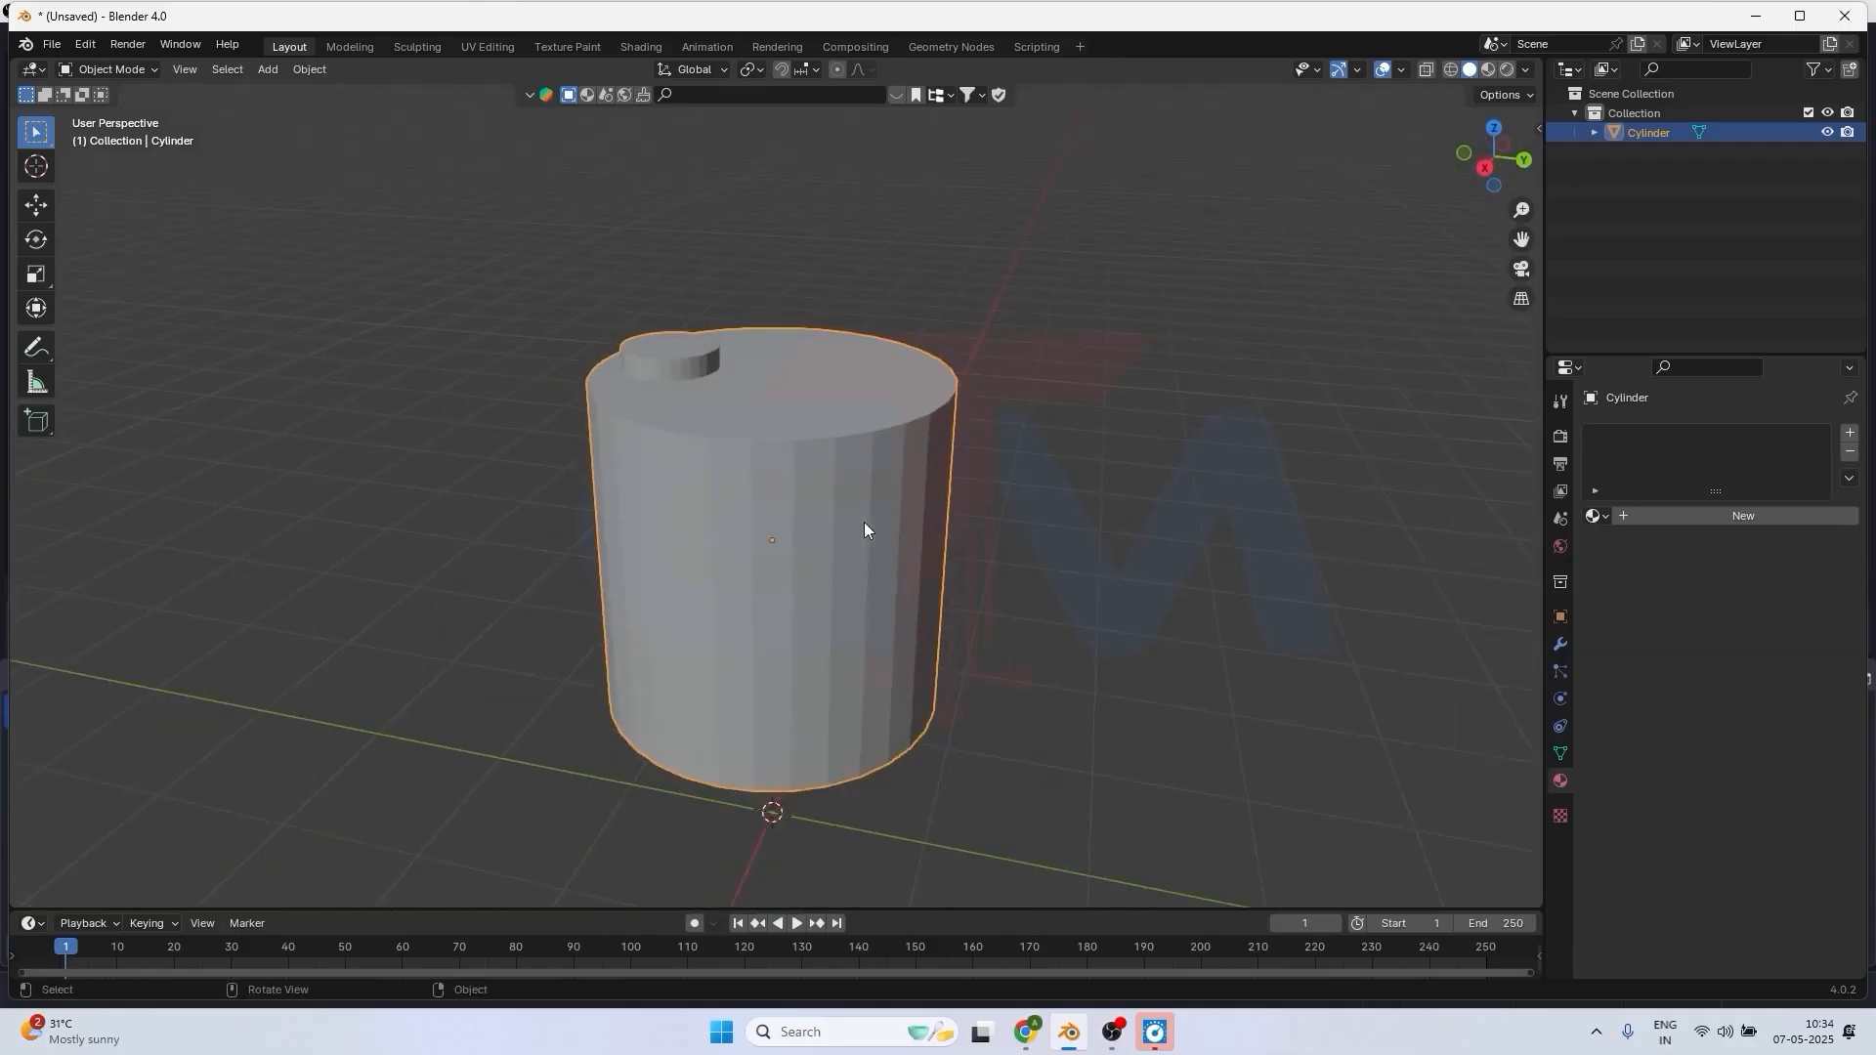
scroll(864, 521, up, 3)
scroll(1045, 420, down, 2)
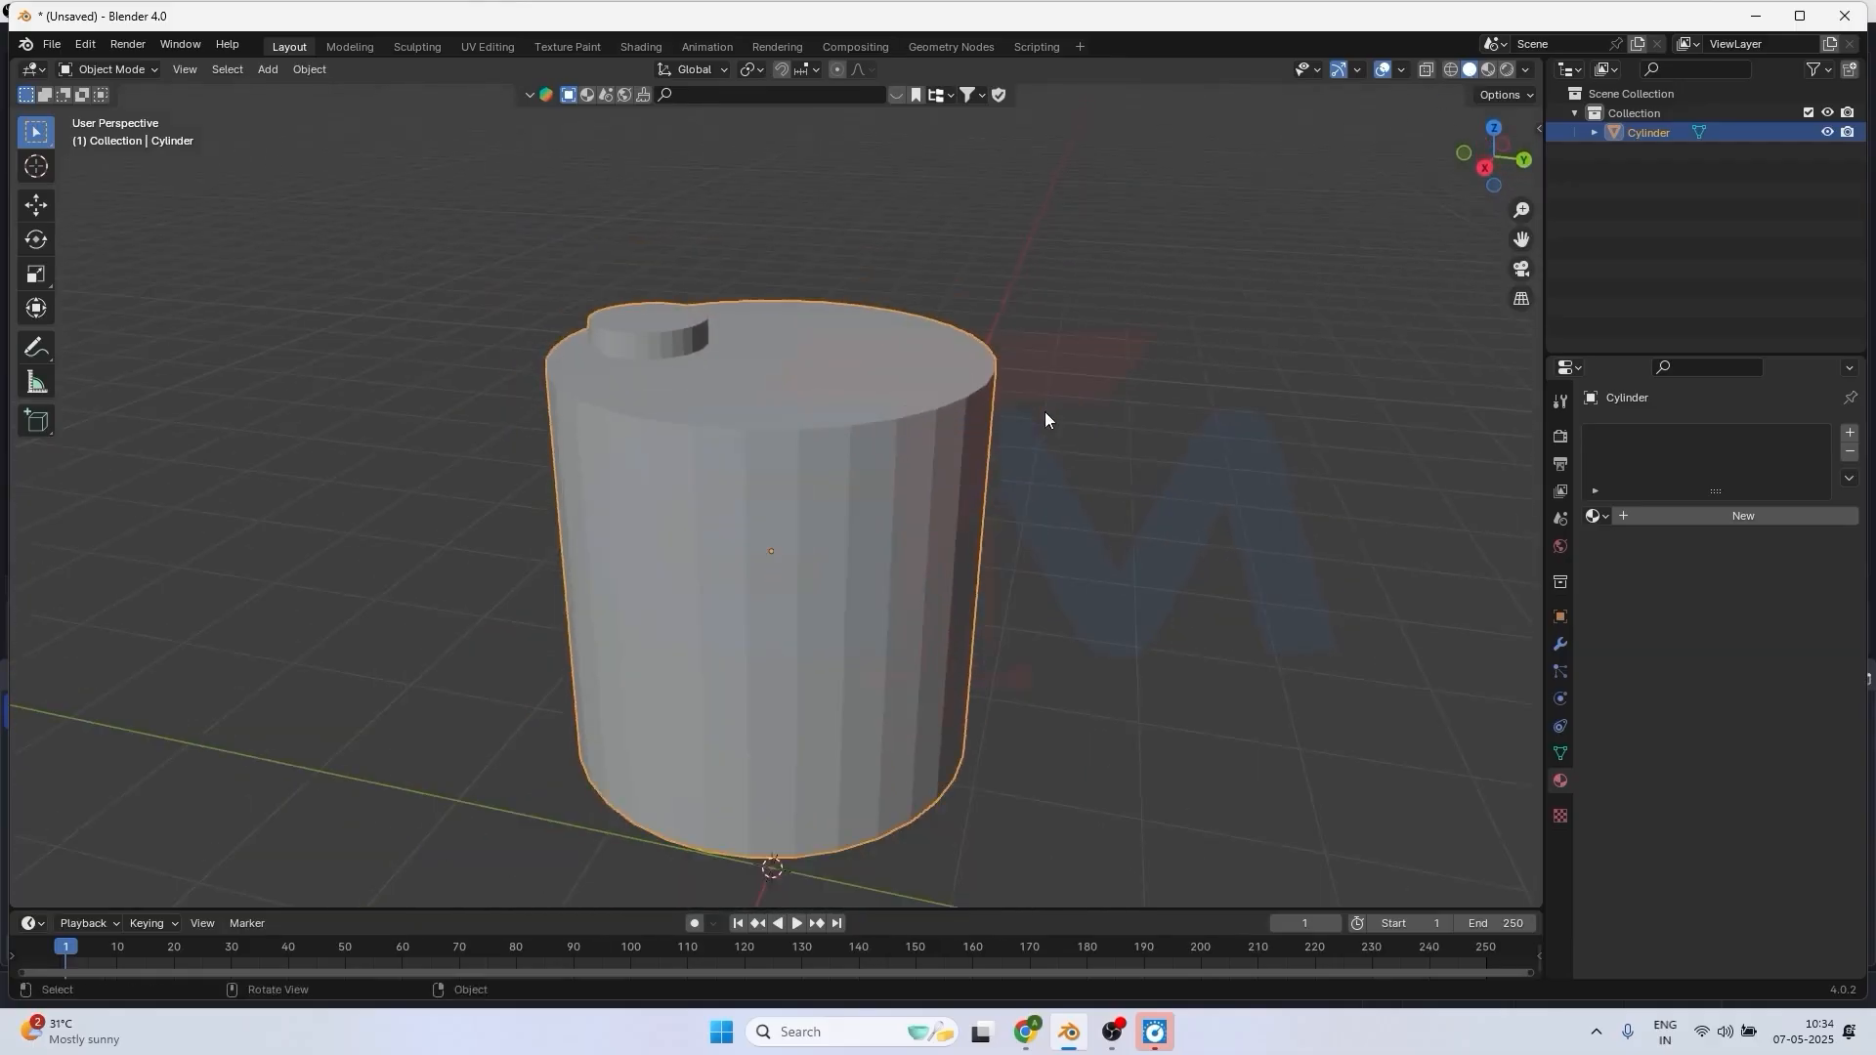
click(1452, 70)
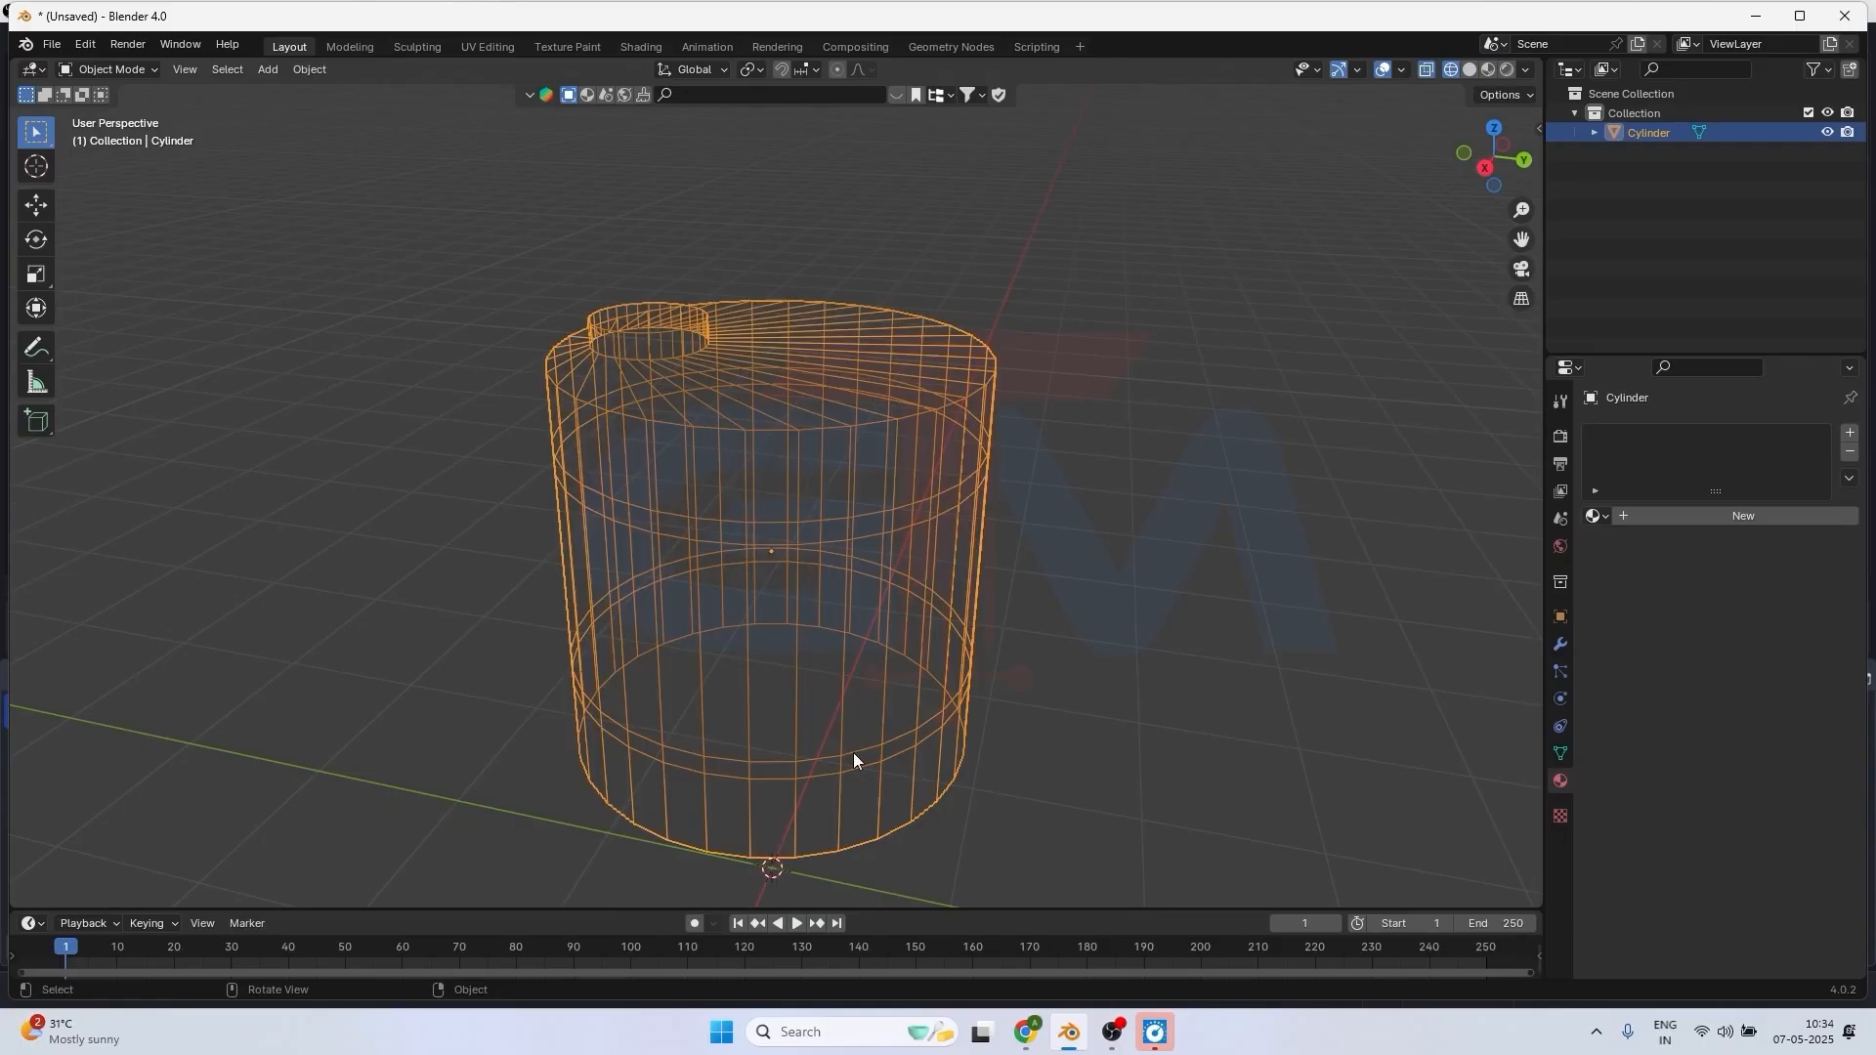
click(1424, 71)
scroll(848, 522, up, 3)
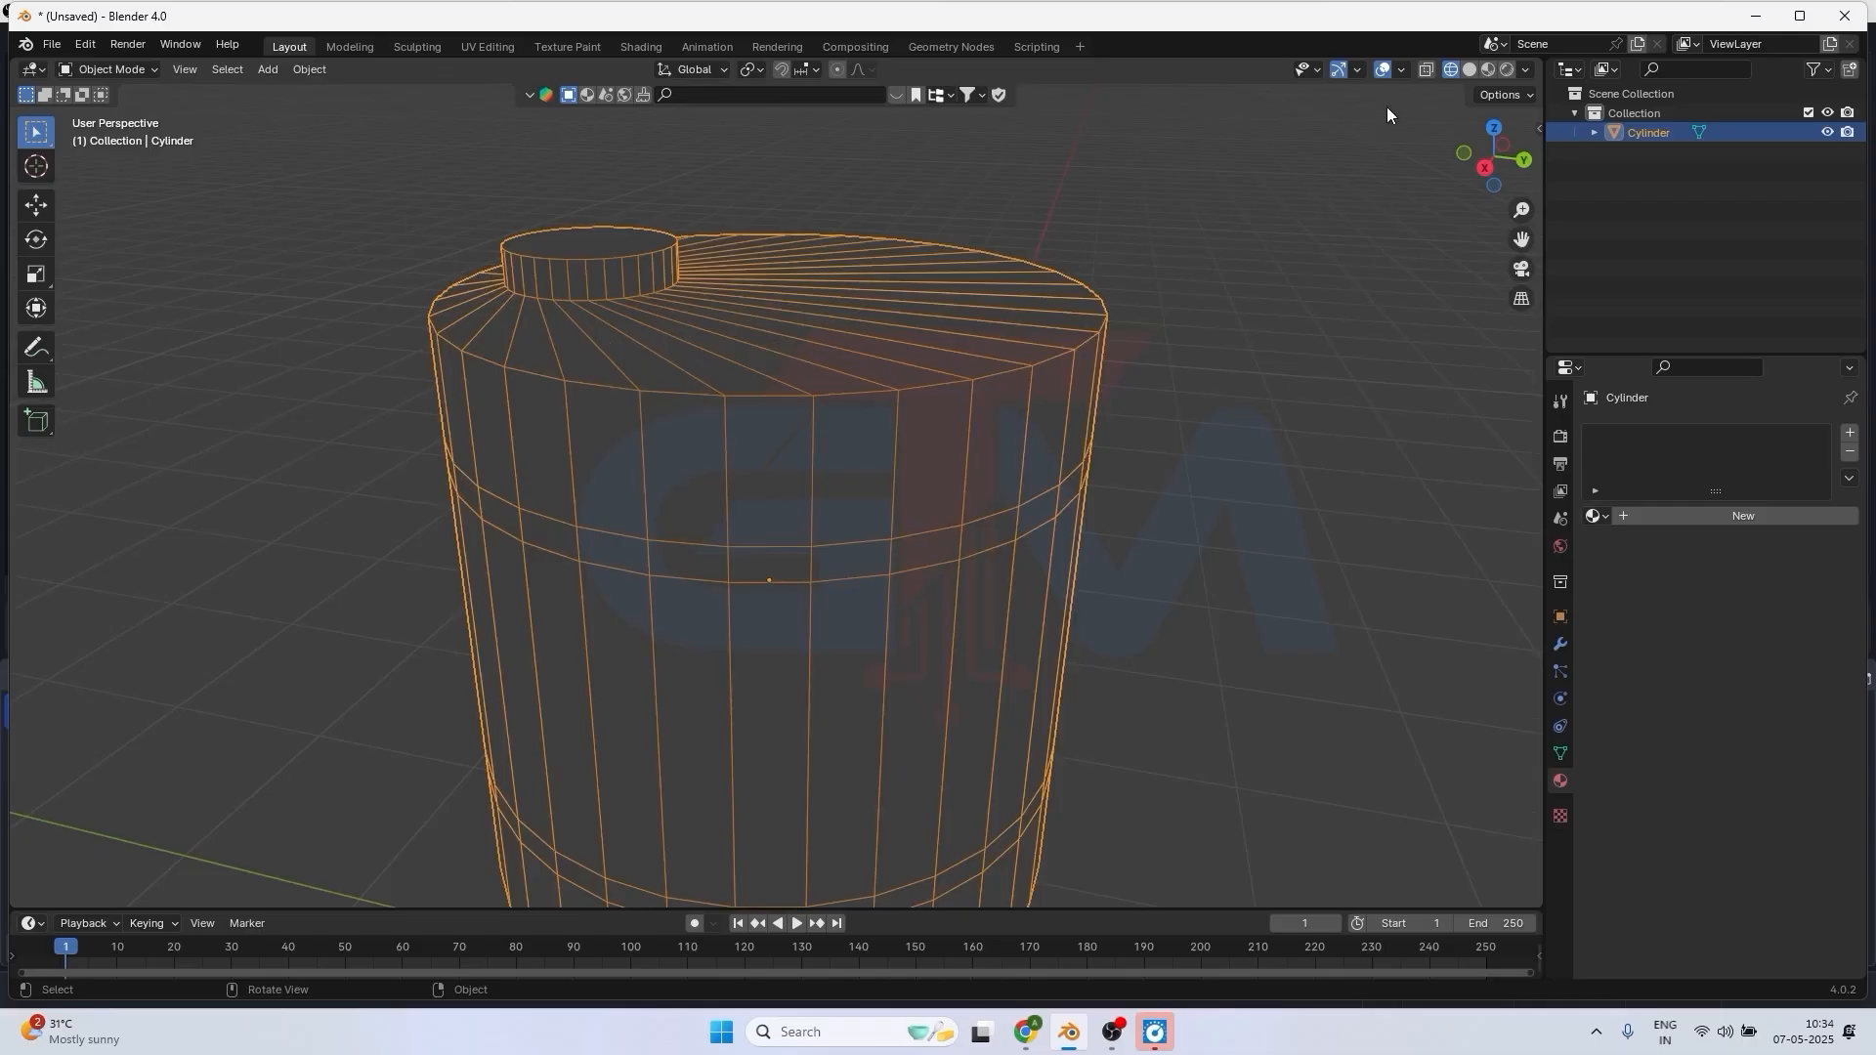
click(1466, 71)
scroll(957, 506, down, 3)
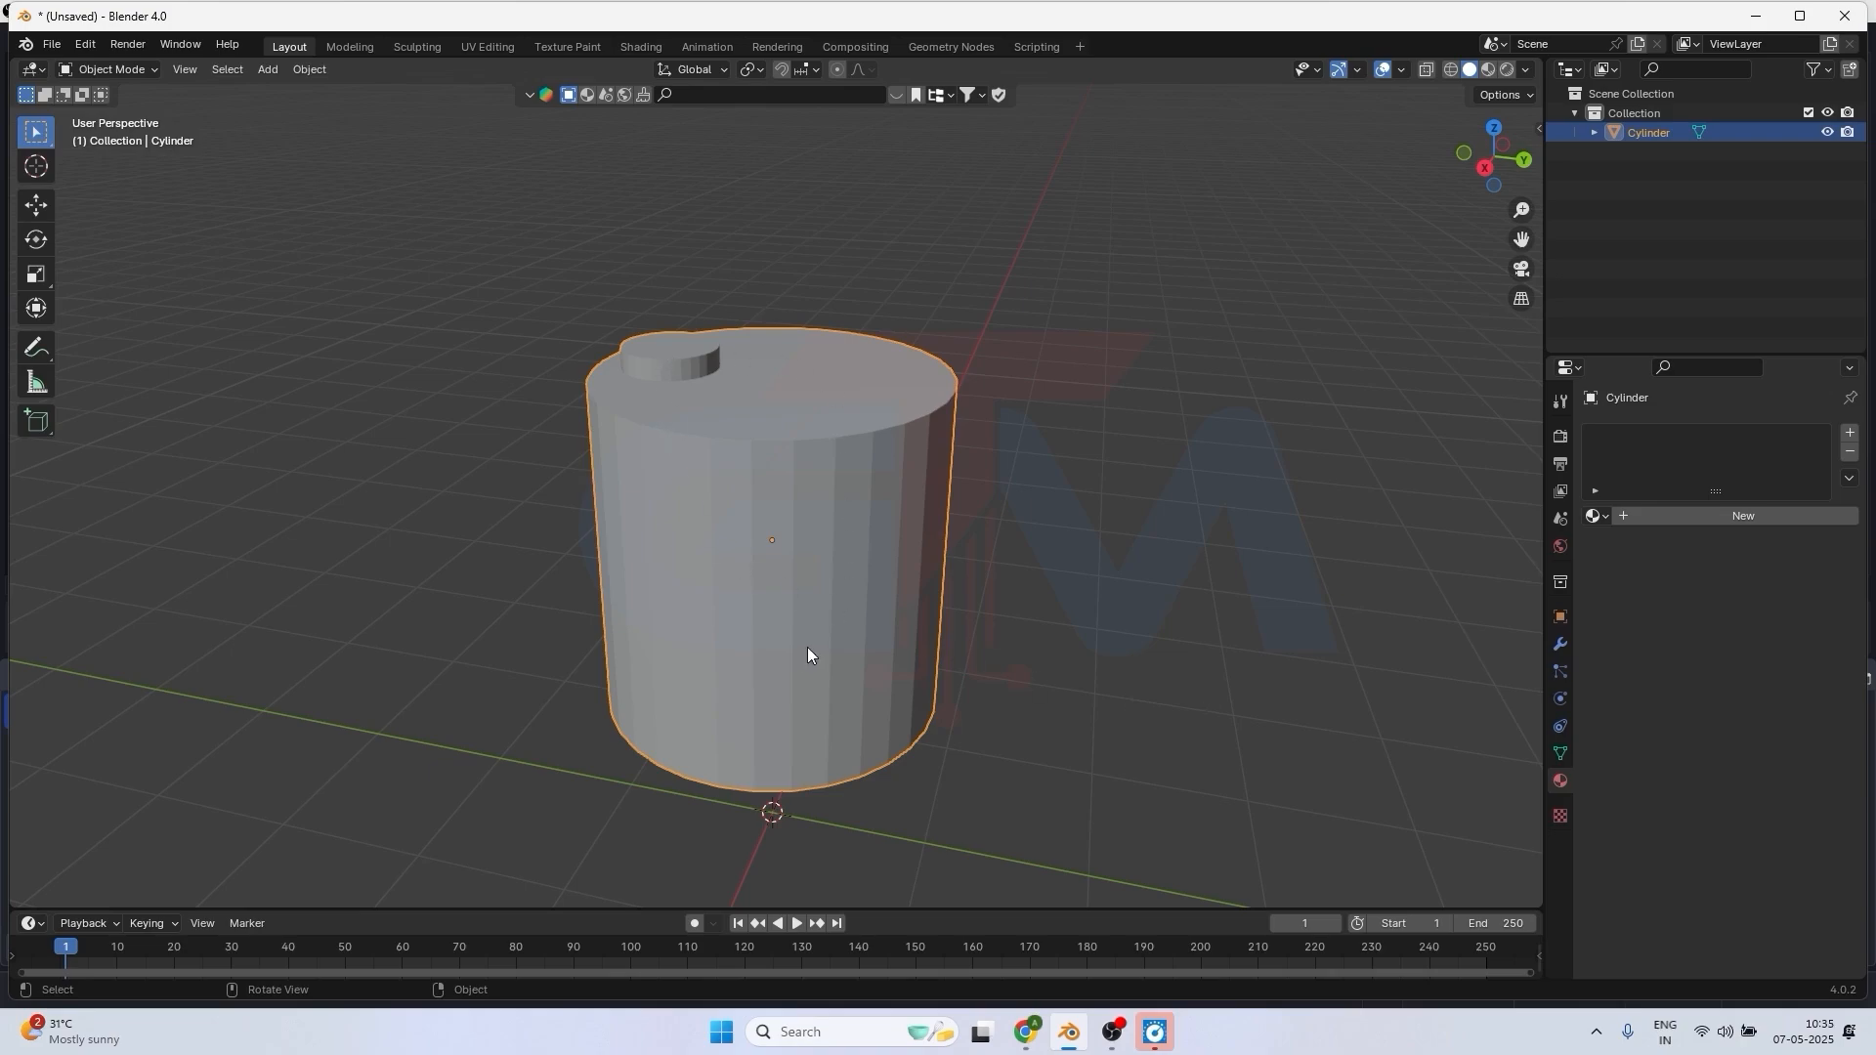
Show the cylinder's mesh data properties with Shape Keys and Vertex Groups collapsed to check its UV maps.
click(1560, 754)
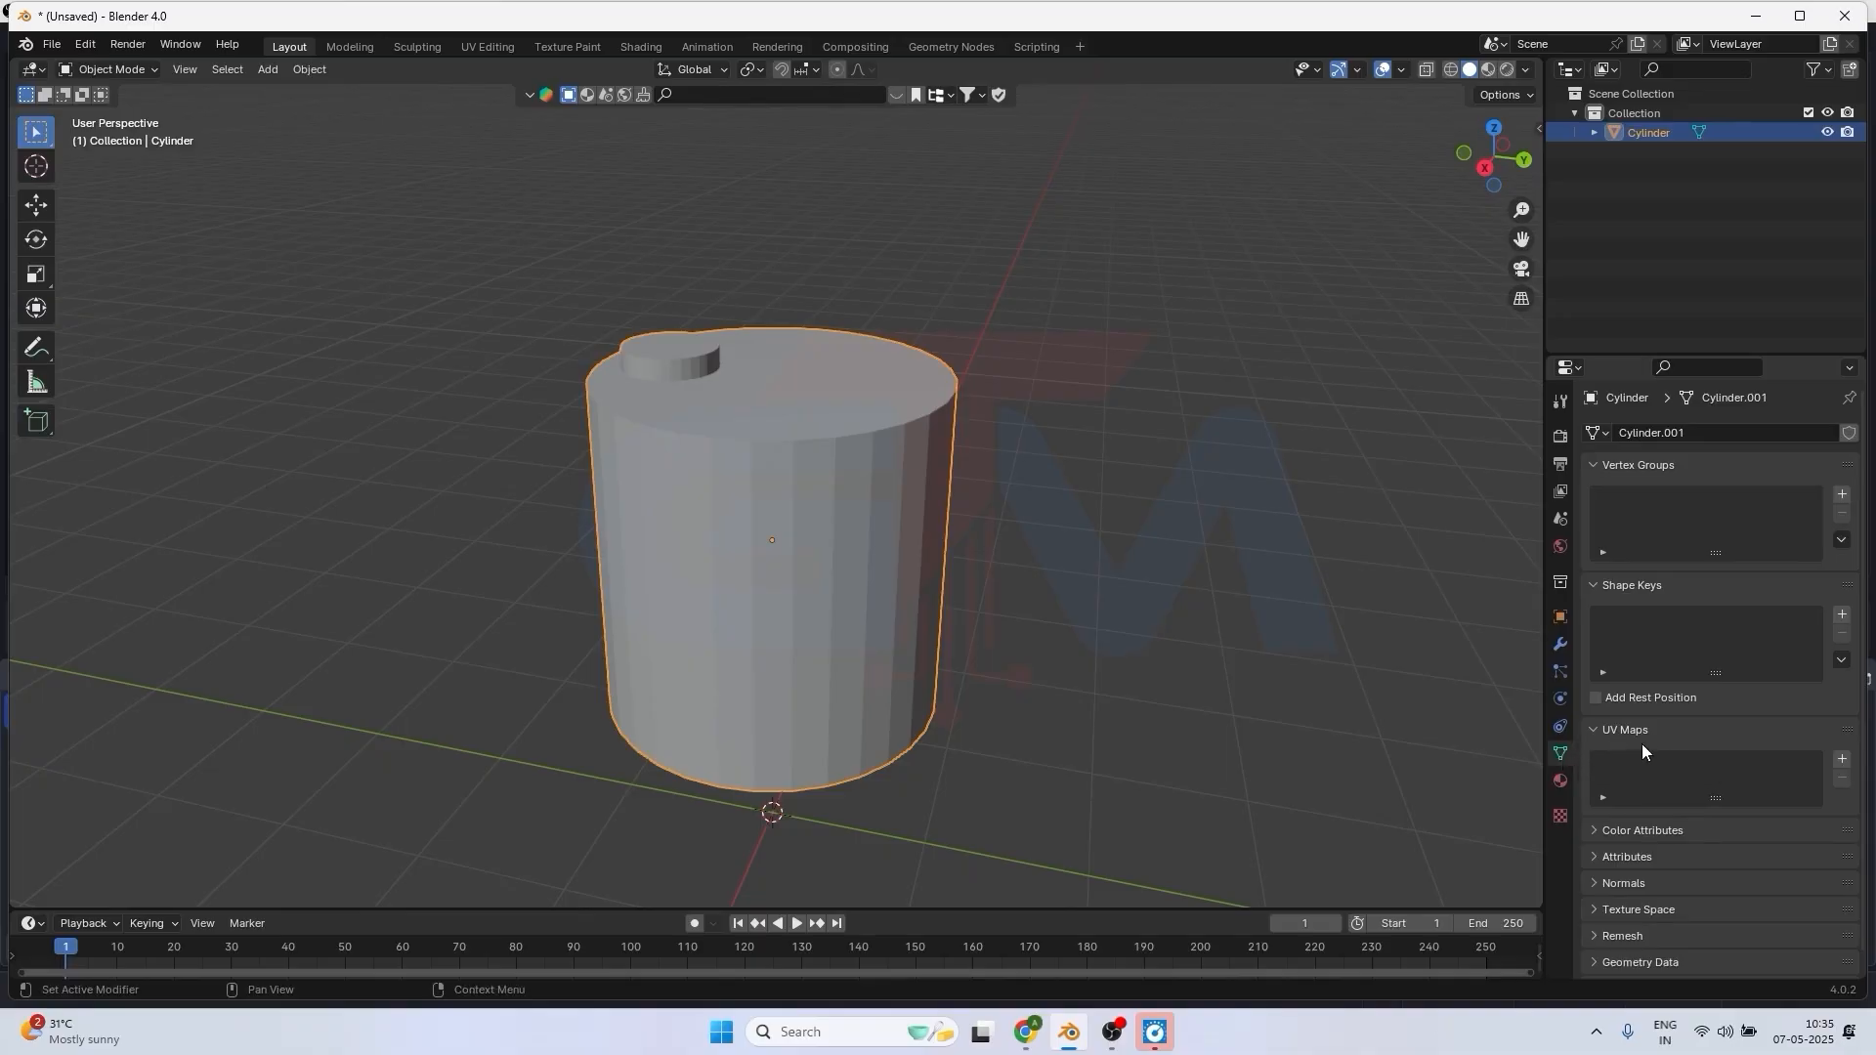
click(1592, 586)
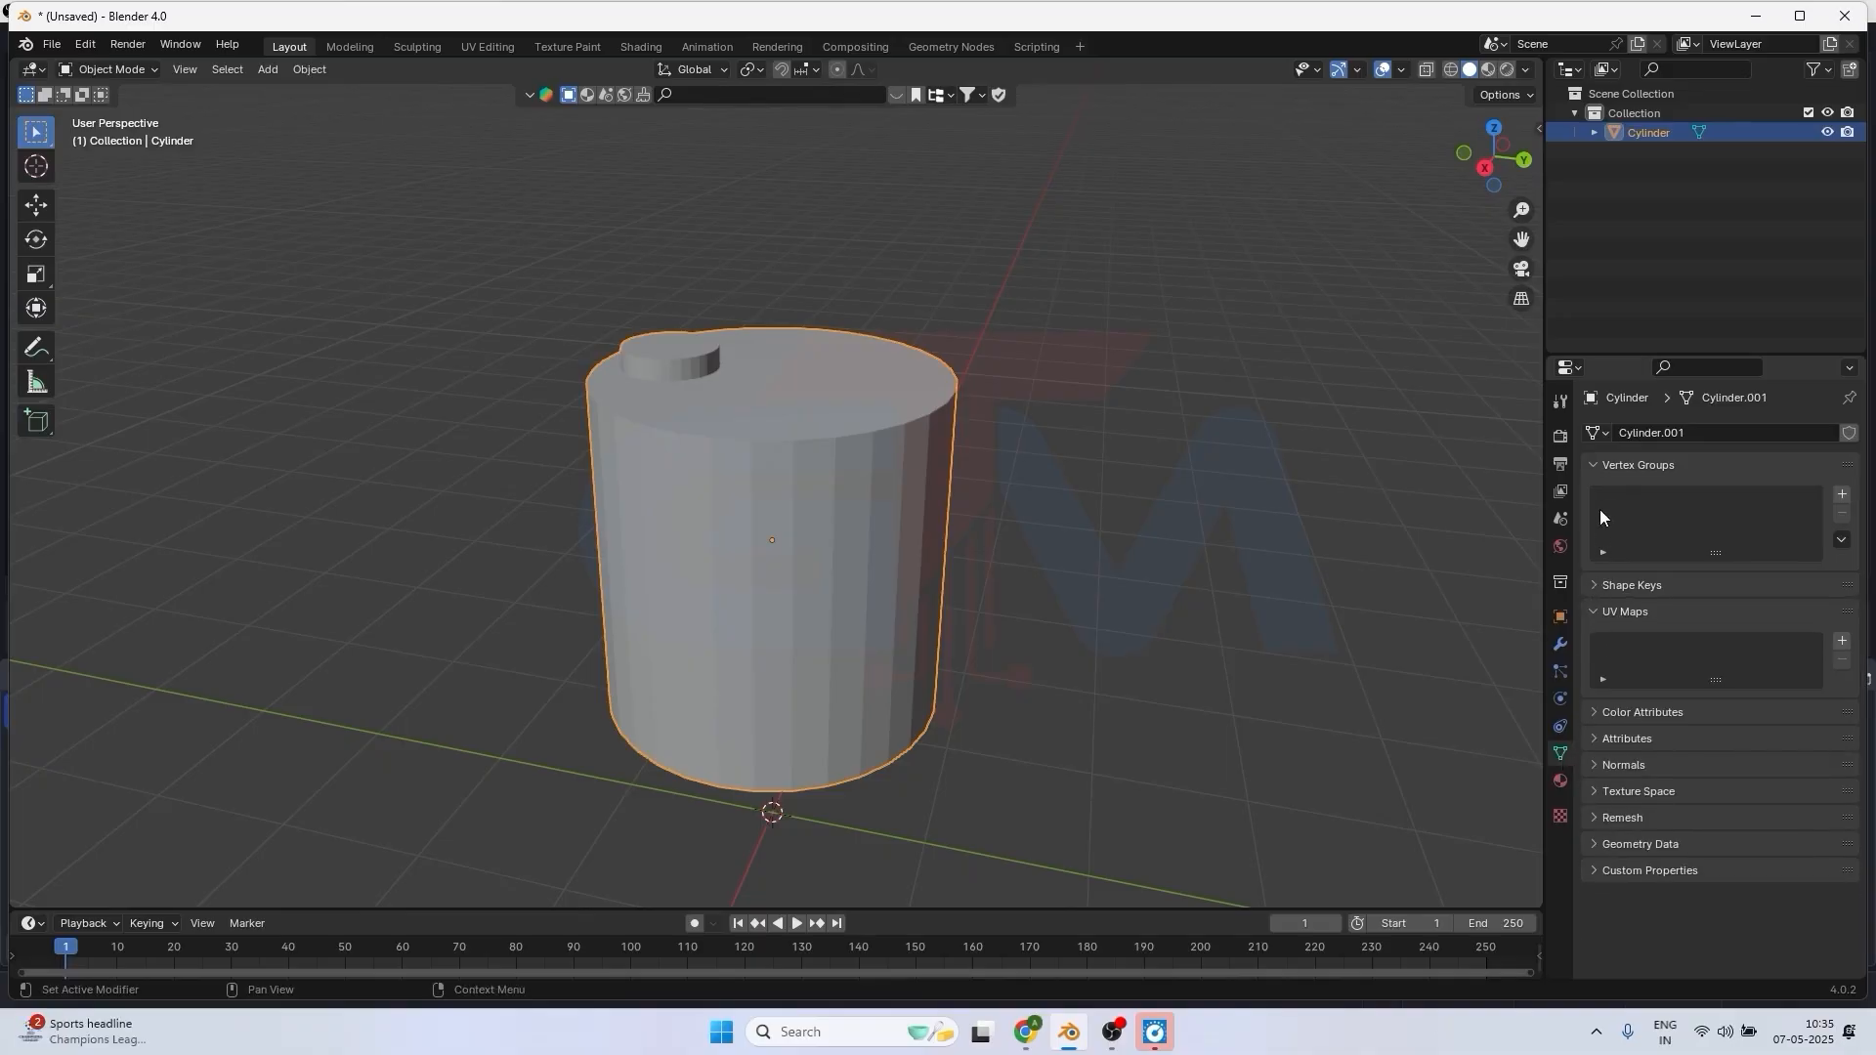
click(1595, 466)
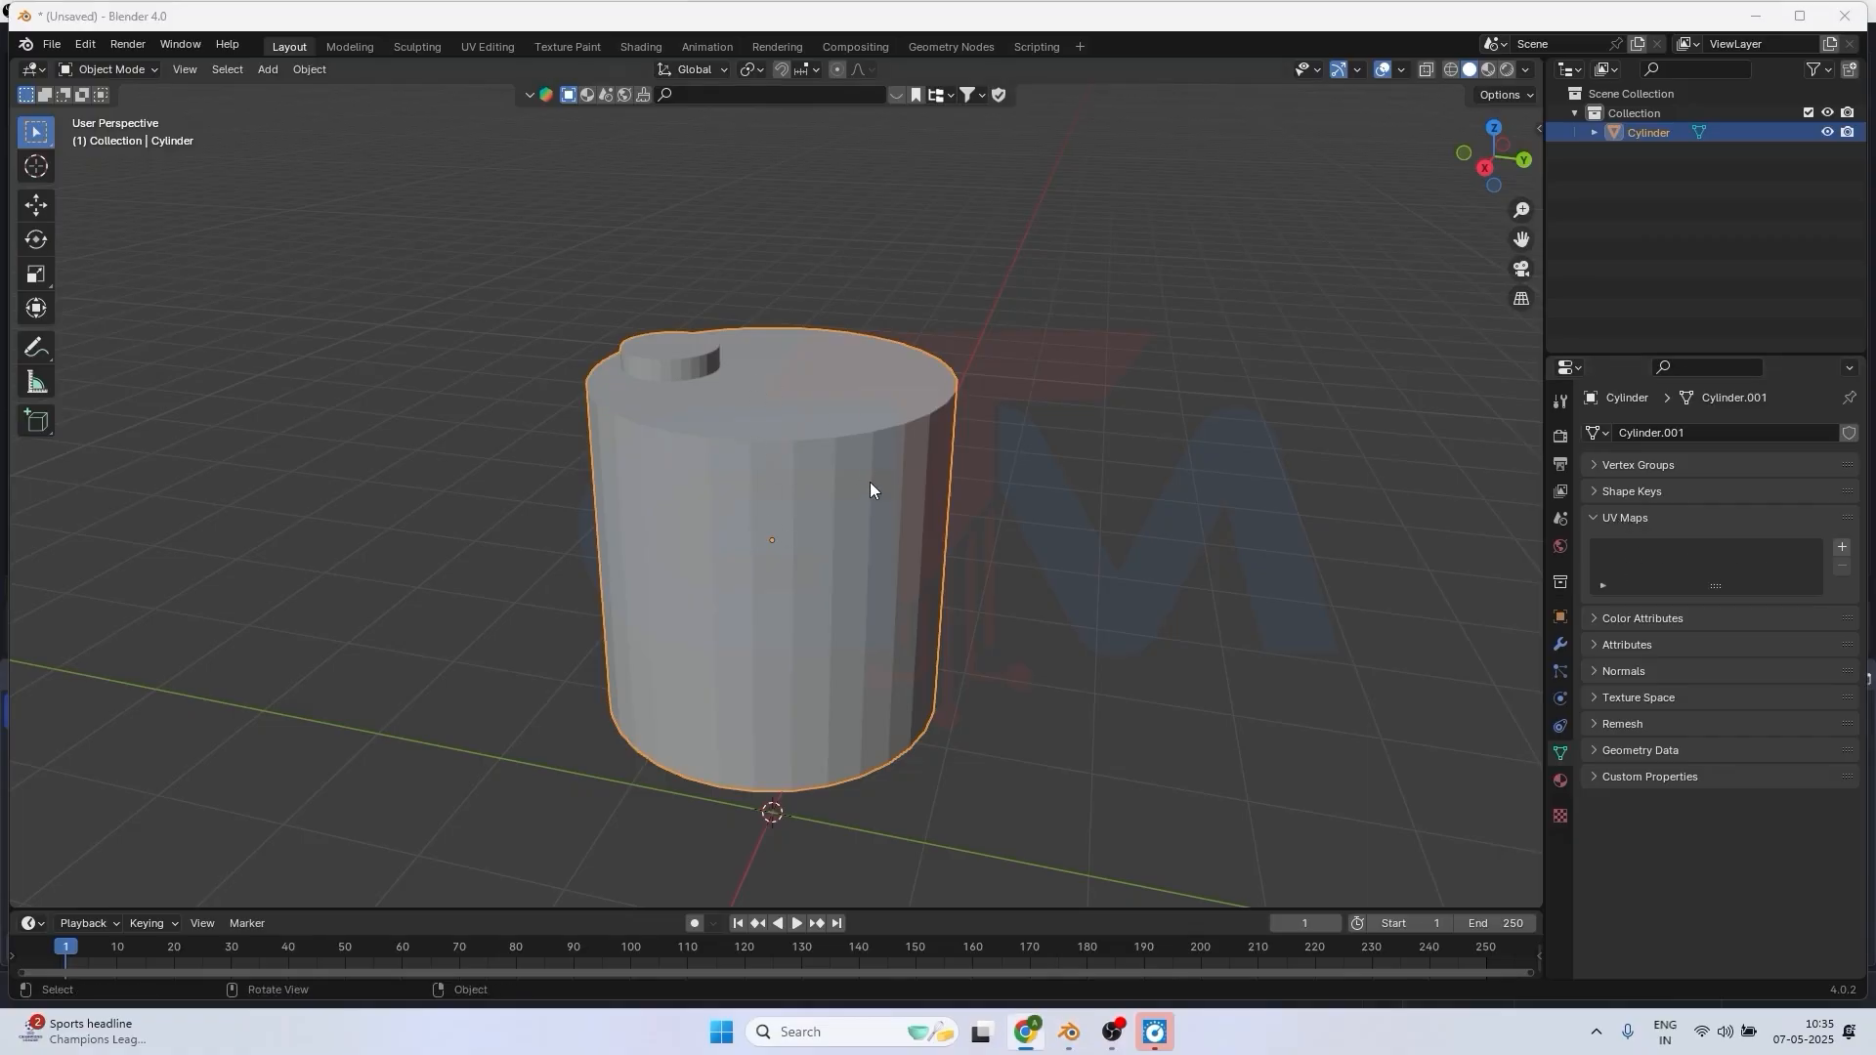
Switch to the UV Editing workspace and select all faces of the cylinder mesh.
click(483, 47)
scroll(987, 465, down, 5)
middle_drag(1134, 648, 1193, 507)
scroll(1194, 507, up, 4)
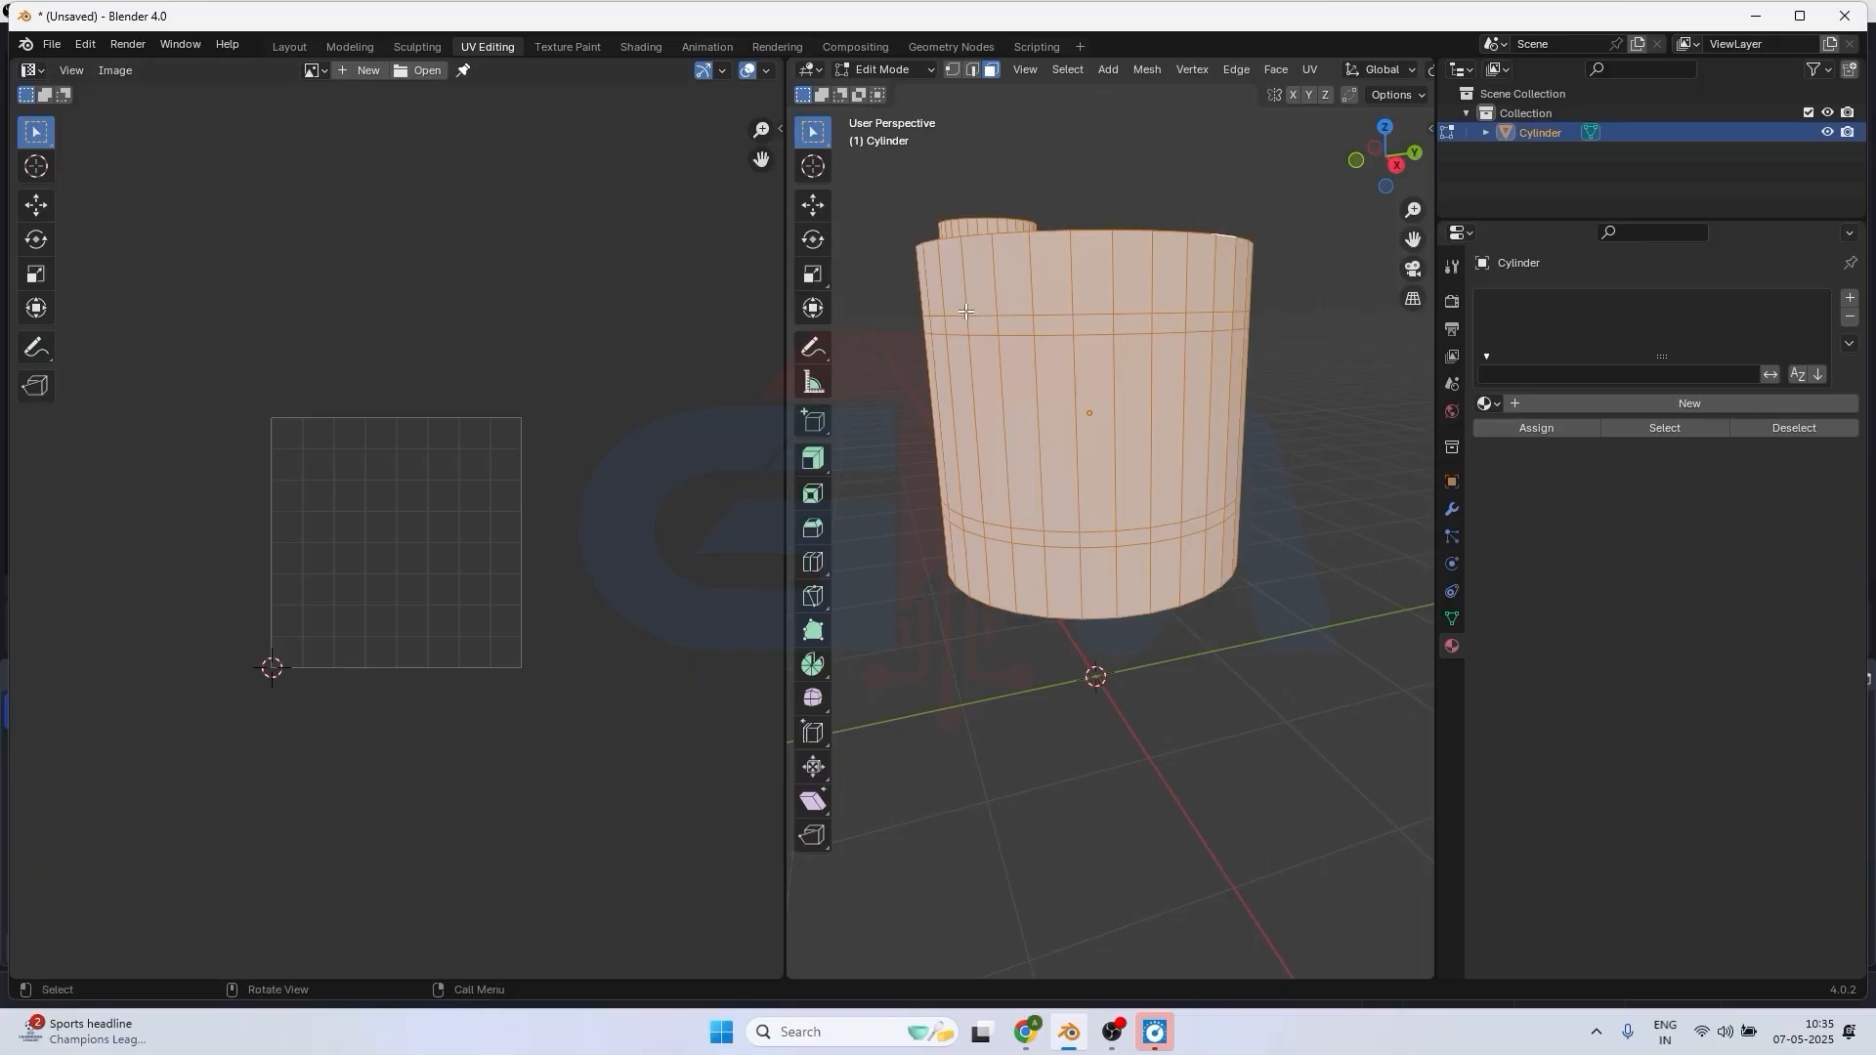
drag(891, 227, 1279, 350)
scroll(1104, 476, down, 1)
scroll(1104, 476, up, 1)
key(a)
scroll(1123, 432, down, 3)
mouse_move(1123, 432)
middle_down()
mouse_move(1135, 442)
mouse_move(1124, 430)
middle_up()
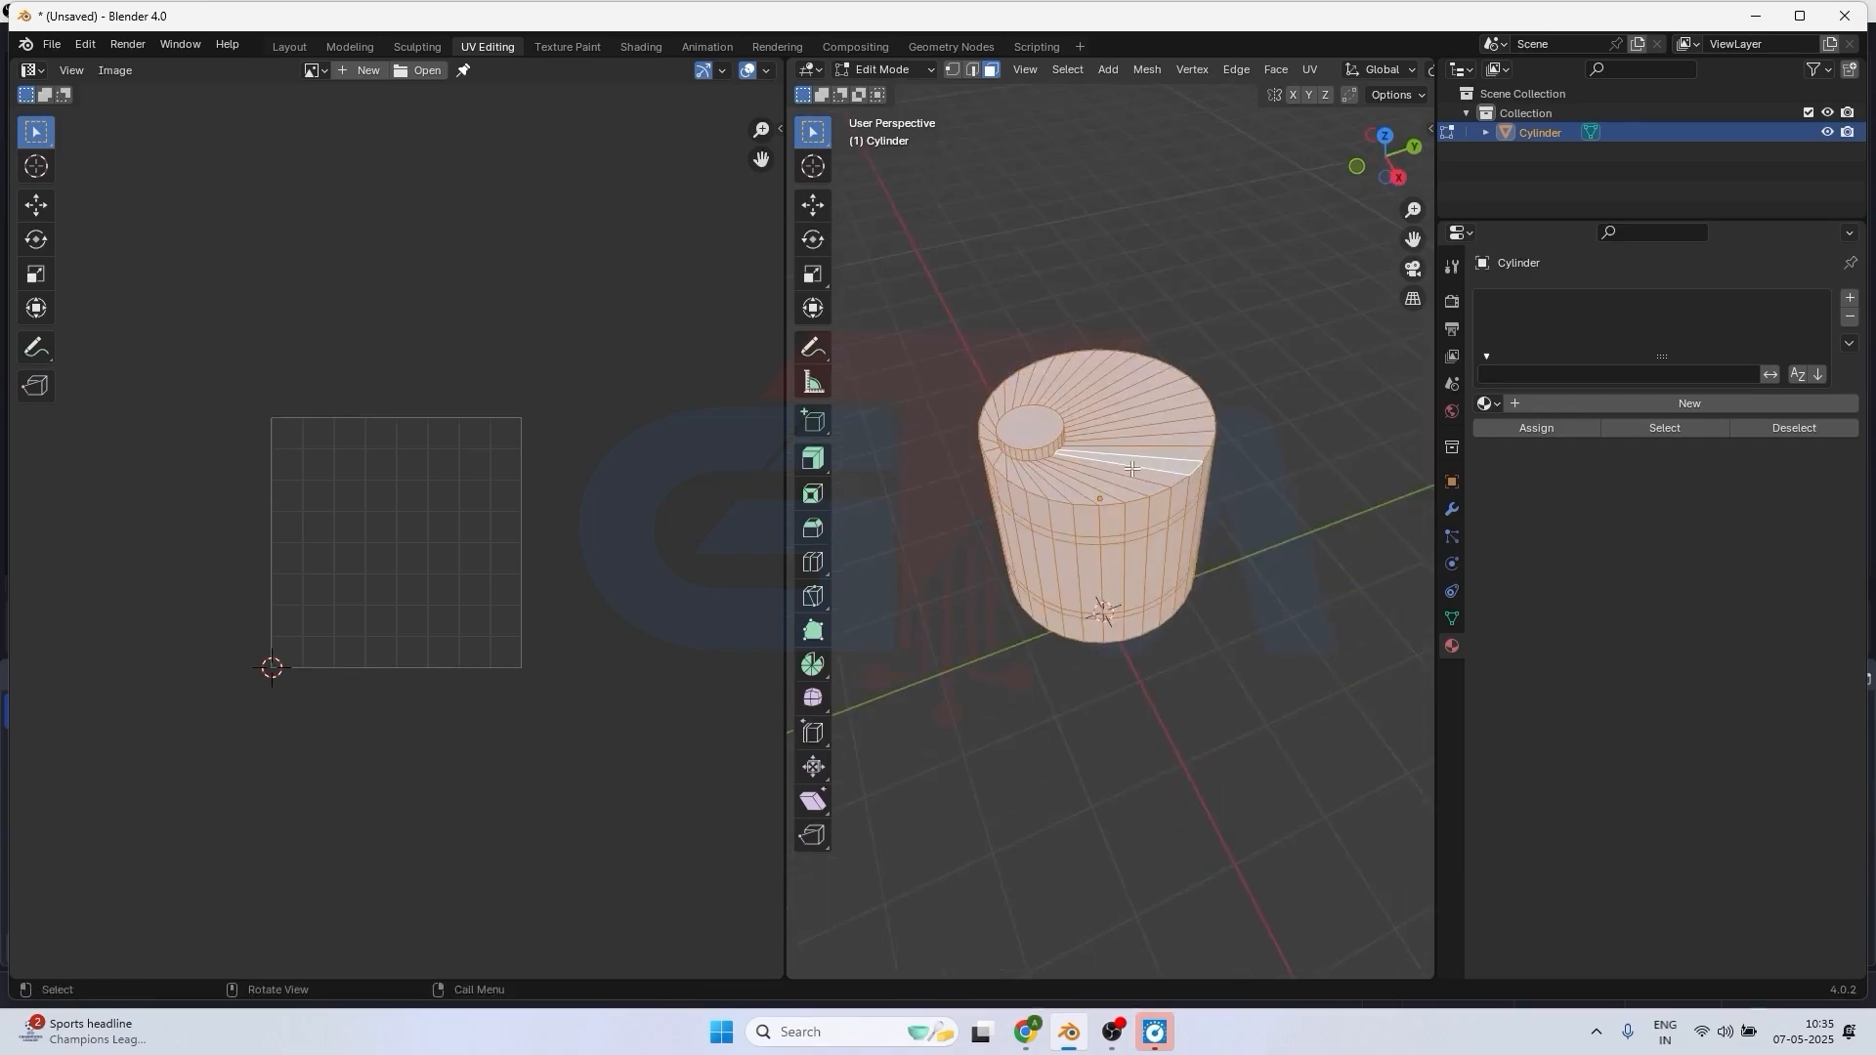
scroll(1066, 362, up, 3)
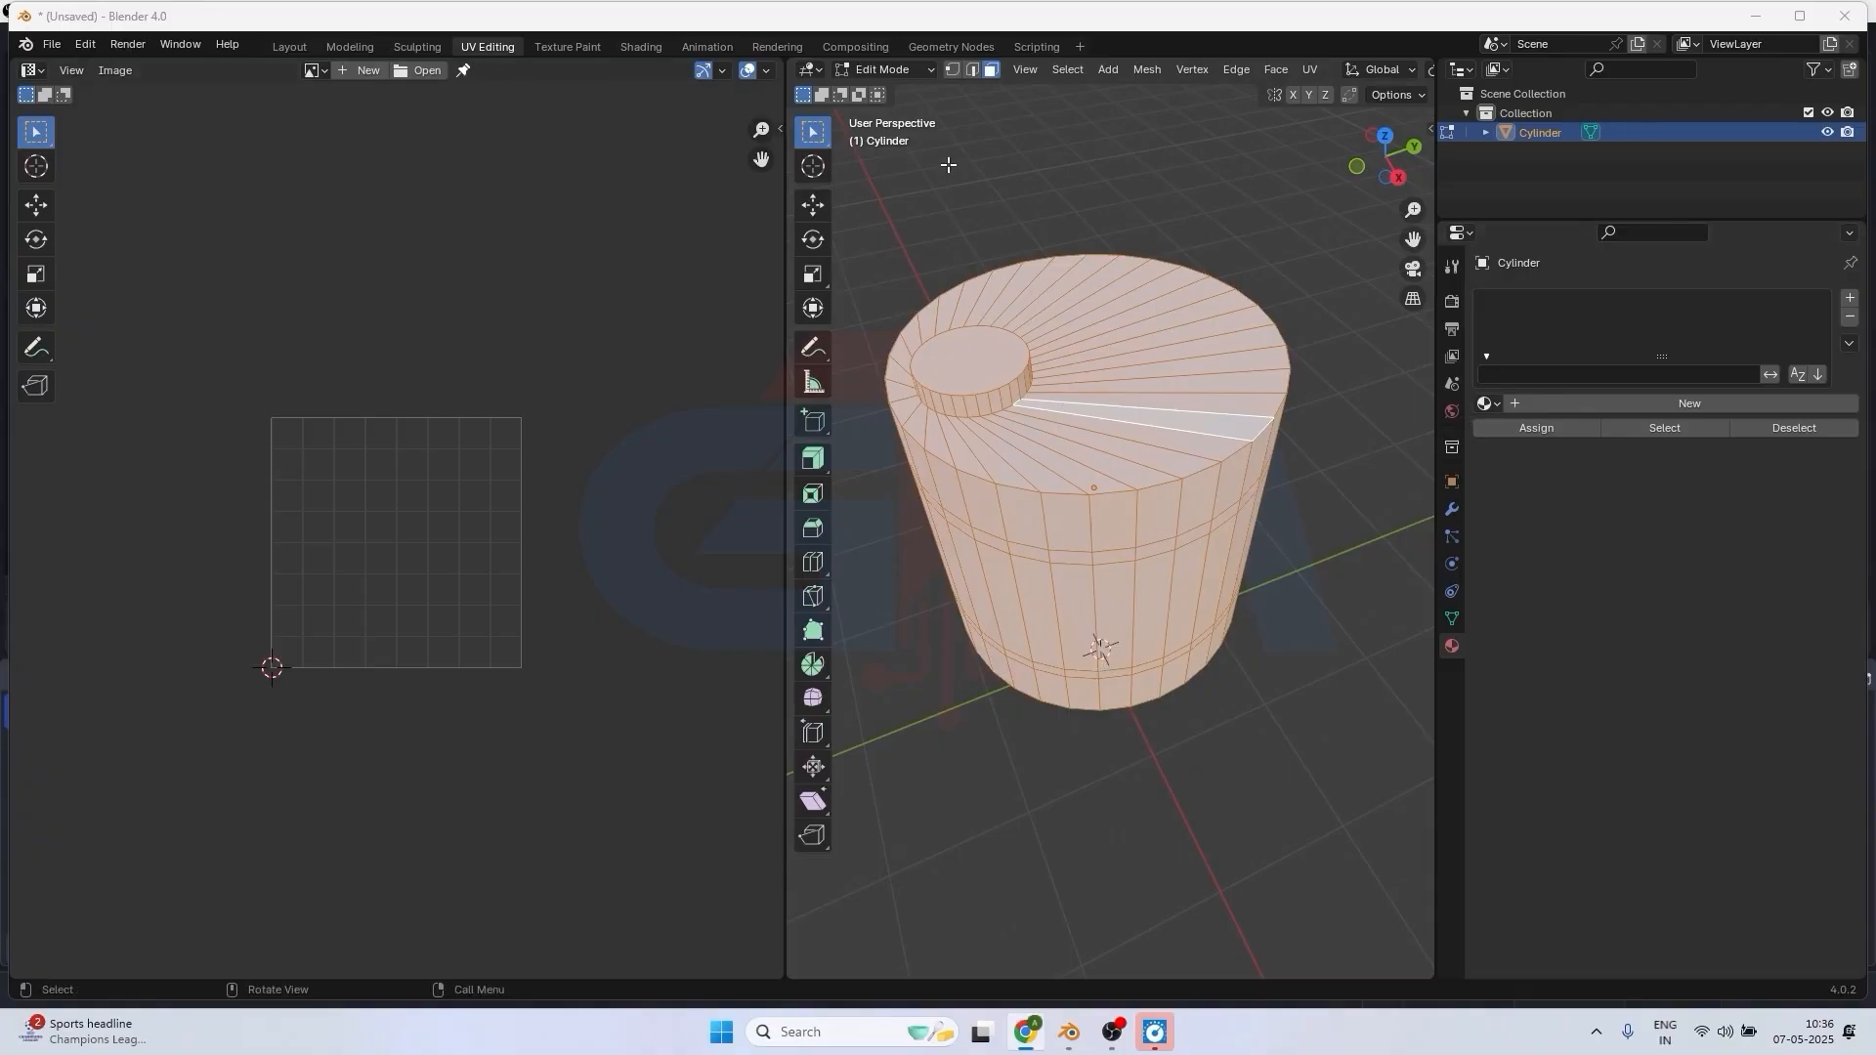
Return to Object Mode and create a new material for the cylinder with an Image Texture as its base color.
click(860, 68)
click(881, 95)
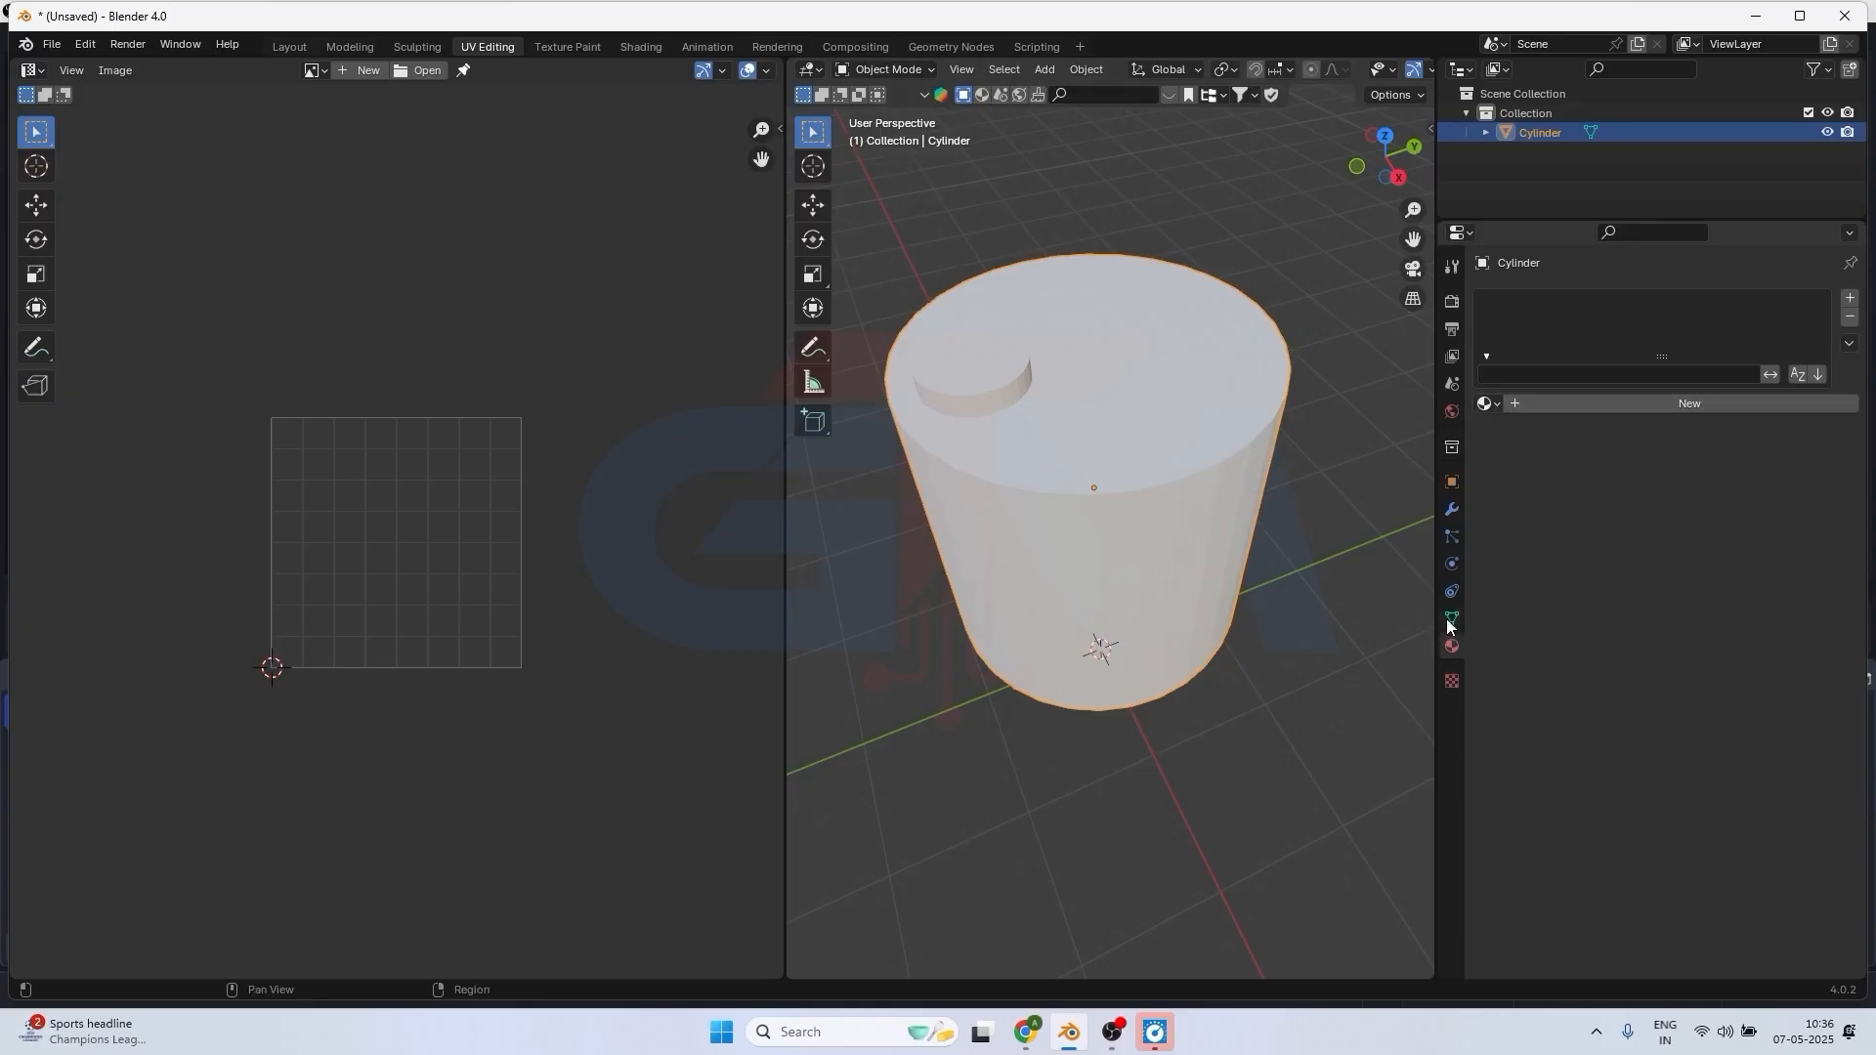
click(1685, 408)
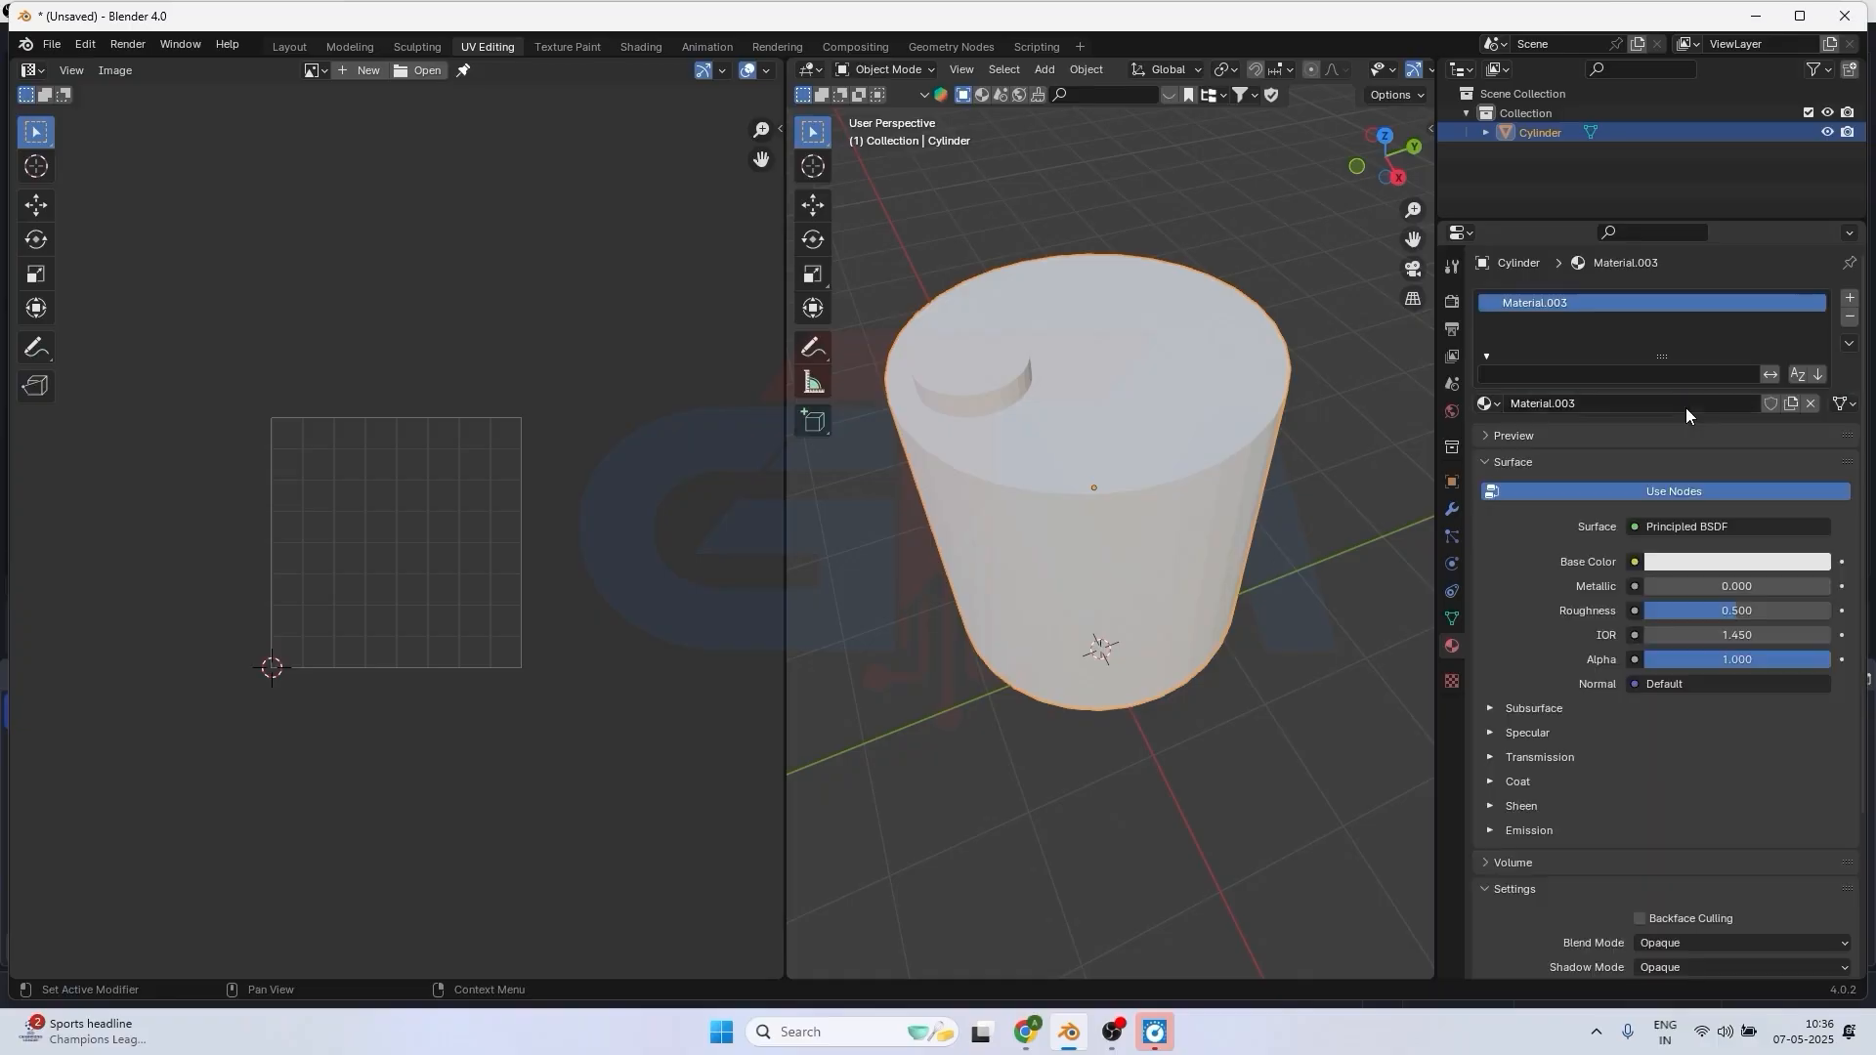
click(1635, 563)
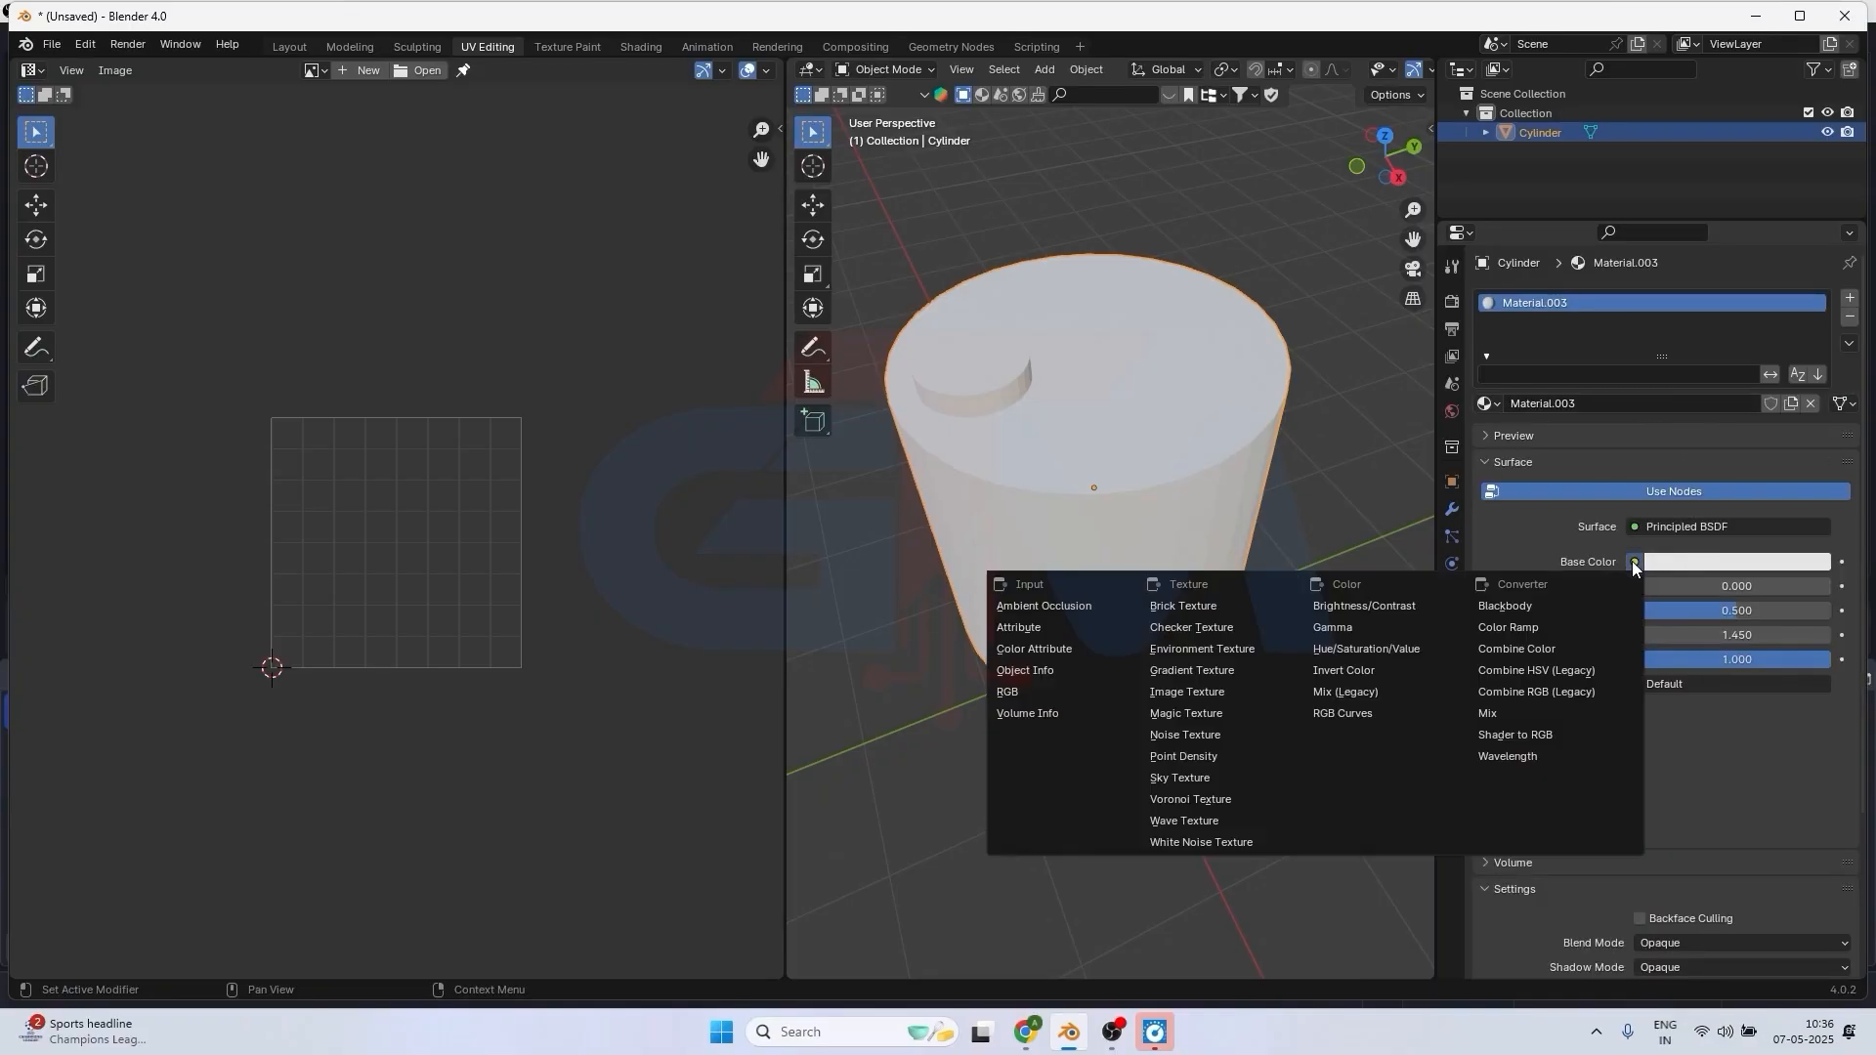
click(1207, 691)
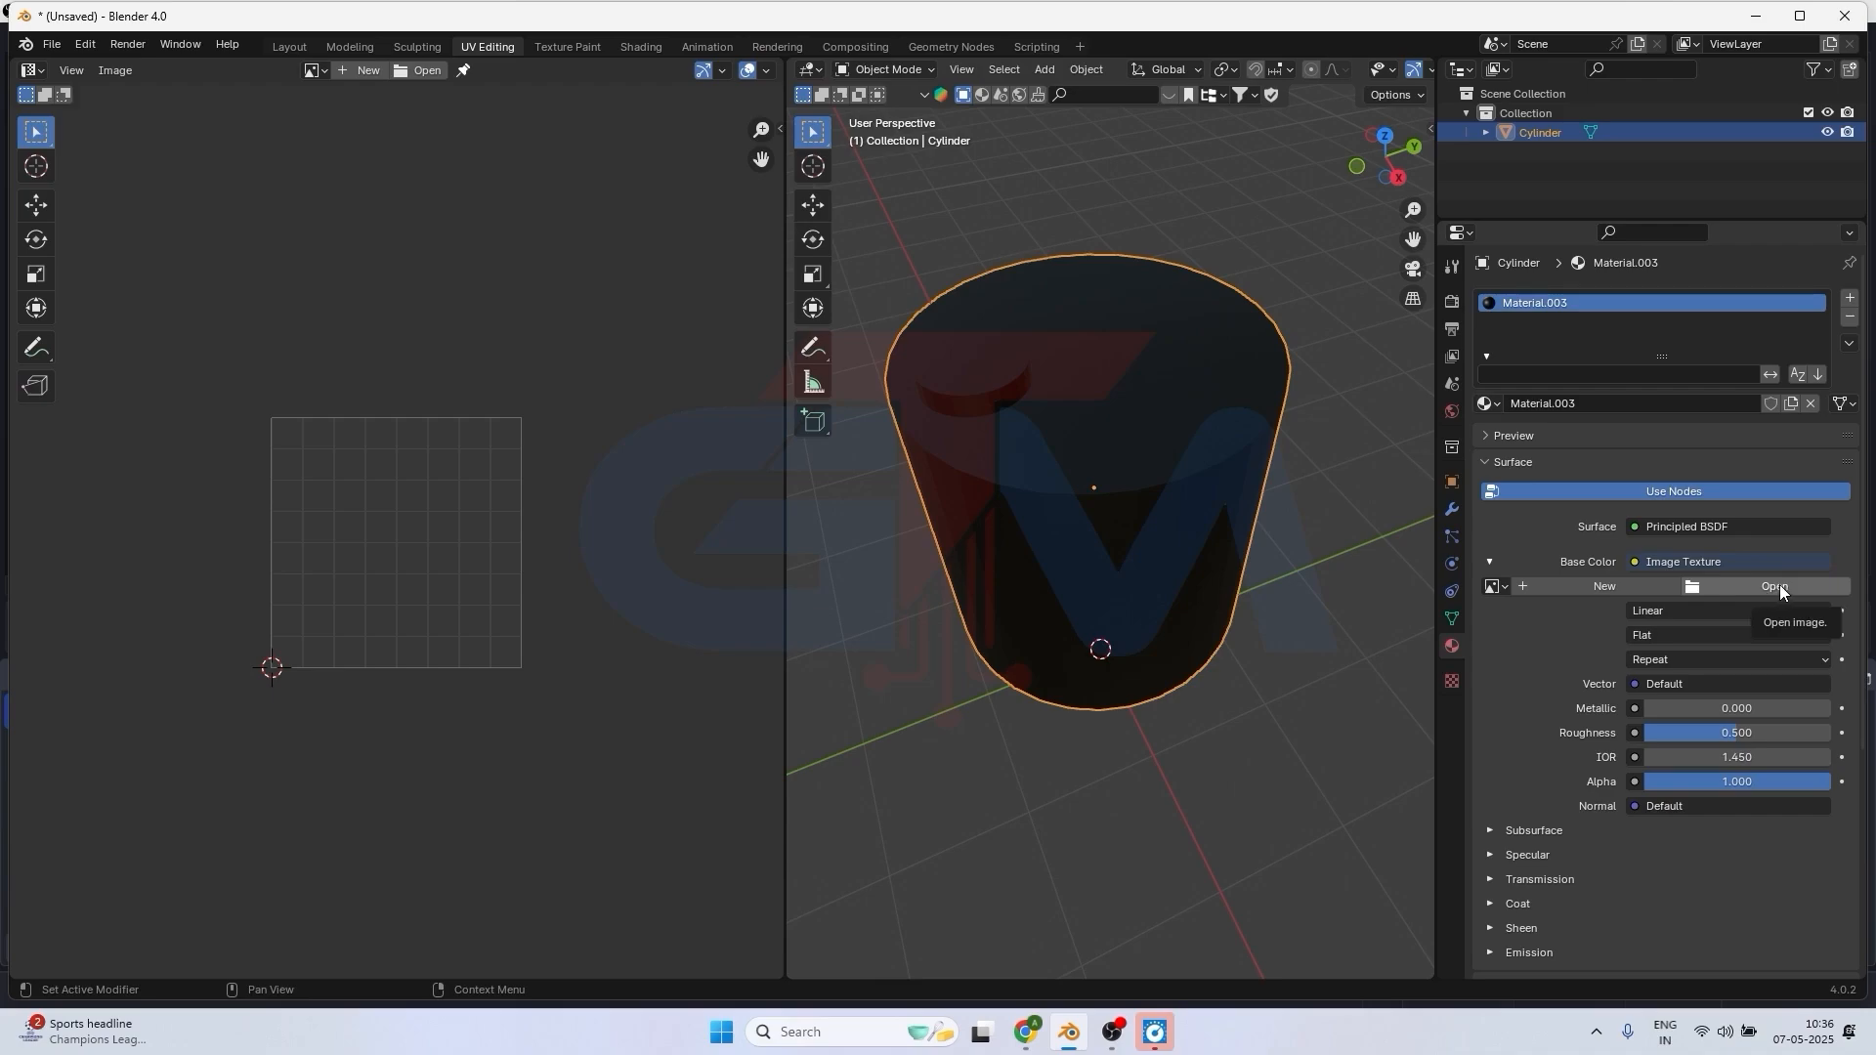
Generate a new 1024 × 1024 px image of type UV Grid for the base color texture.
click(1597, 584)
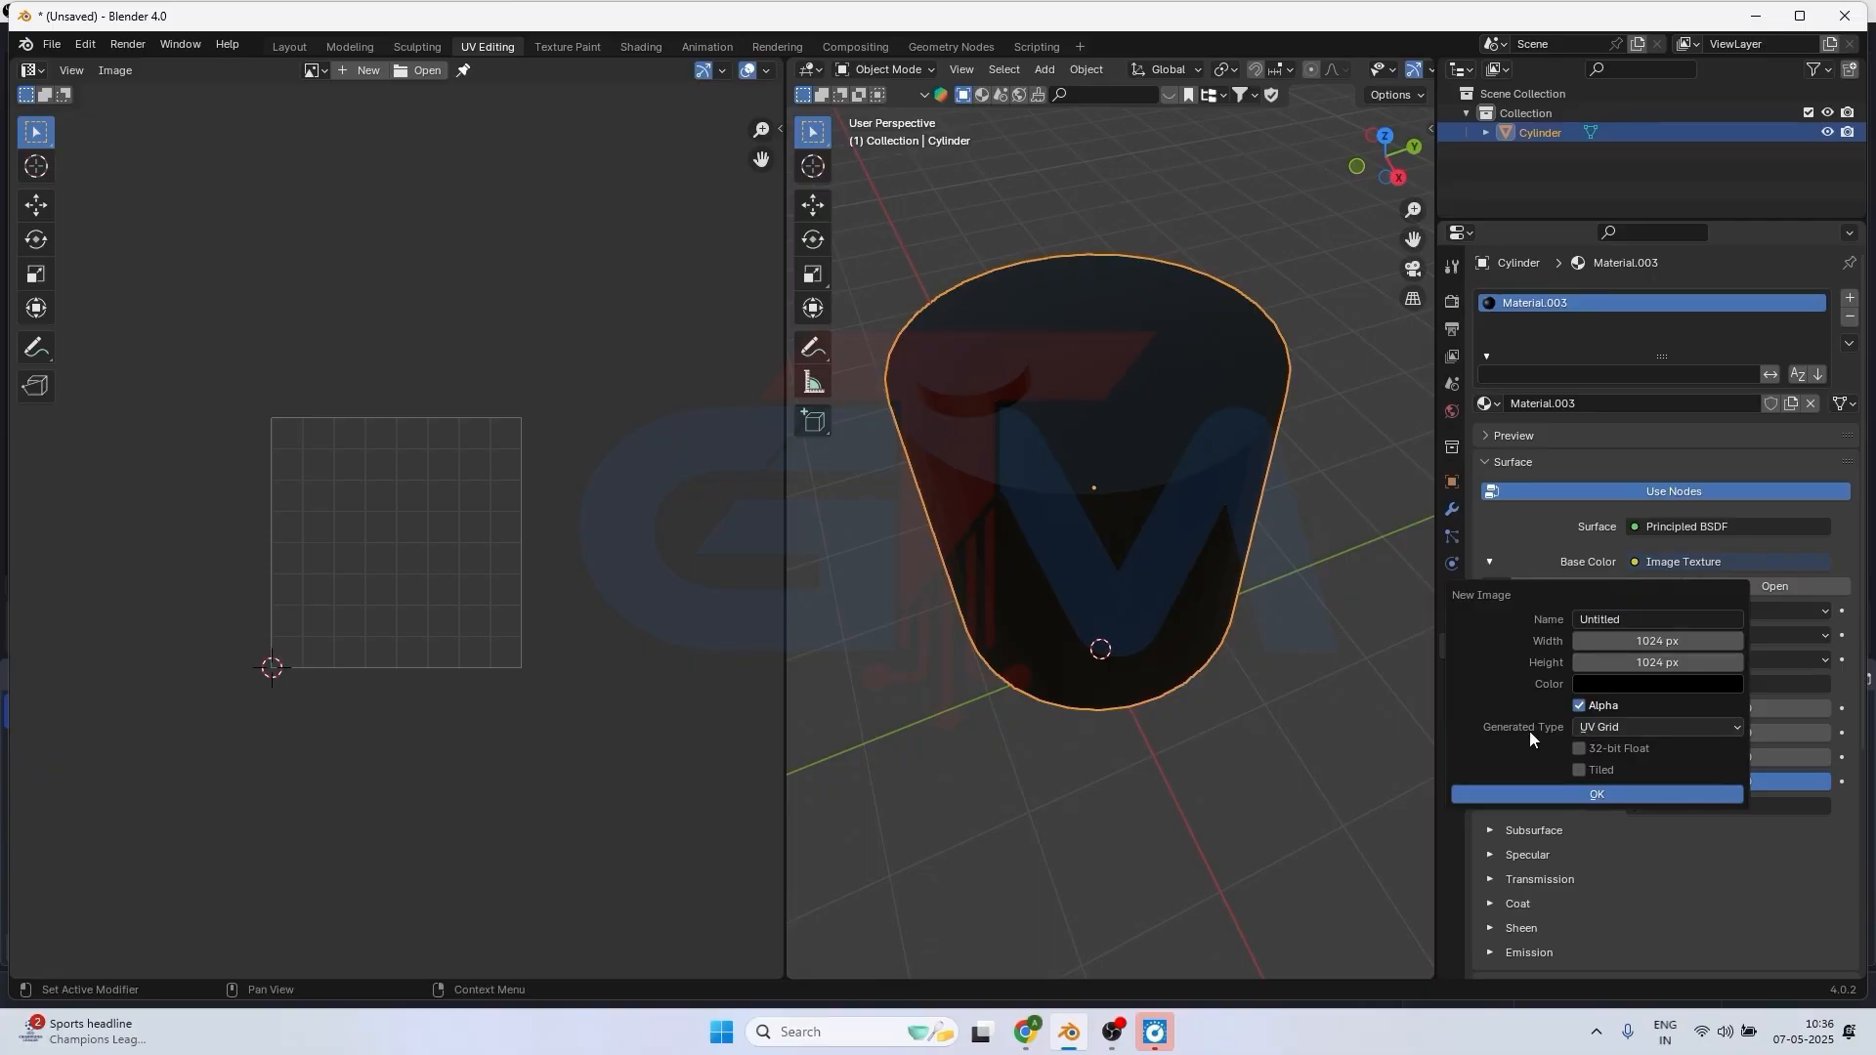
click(1600, 730)
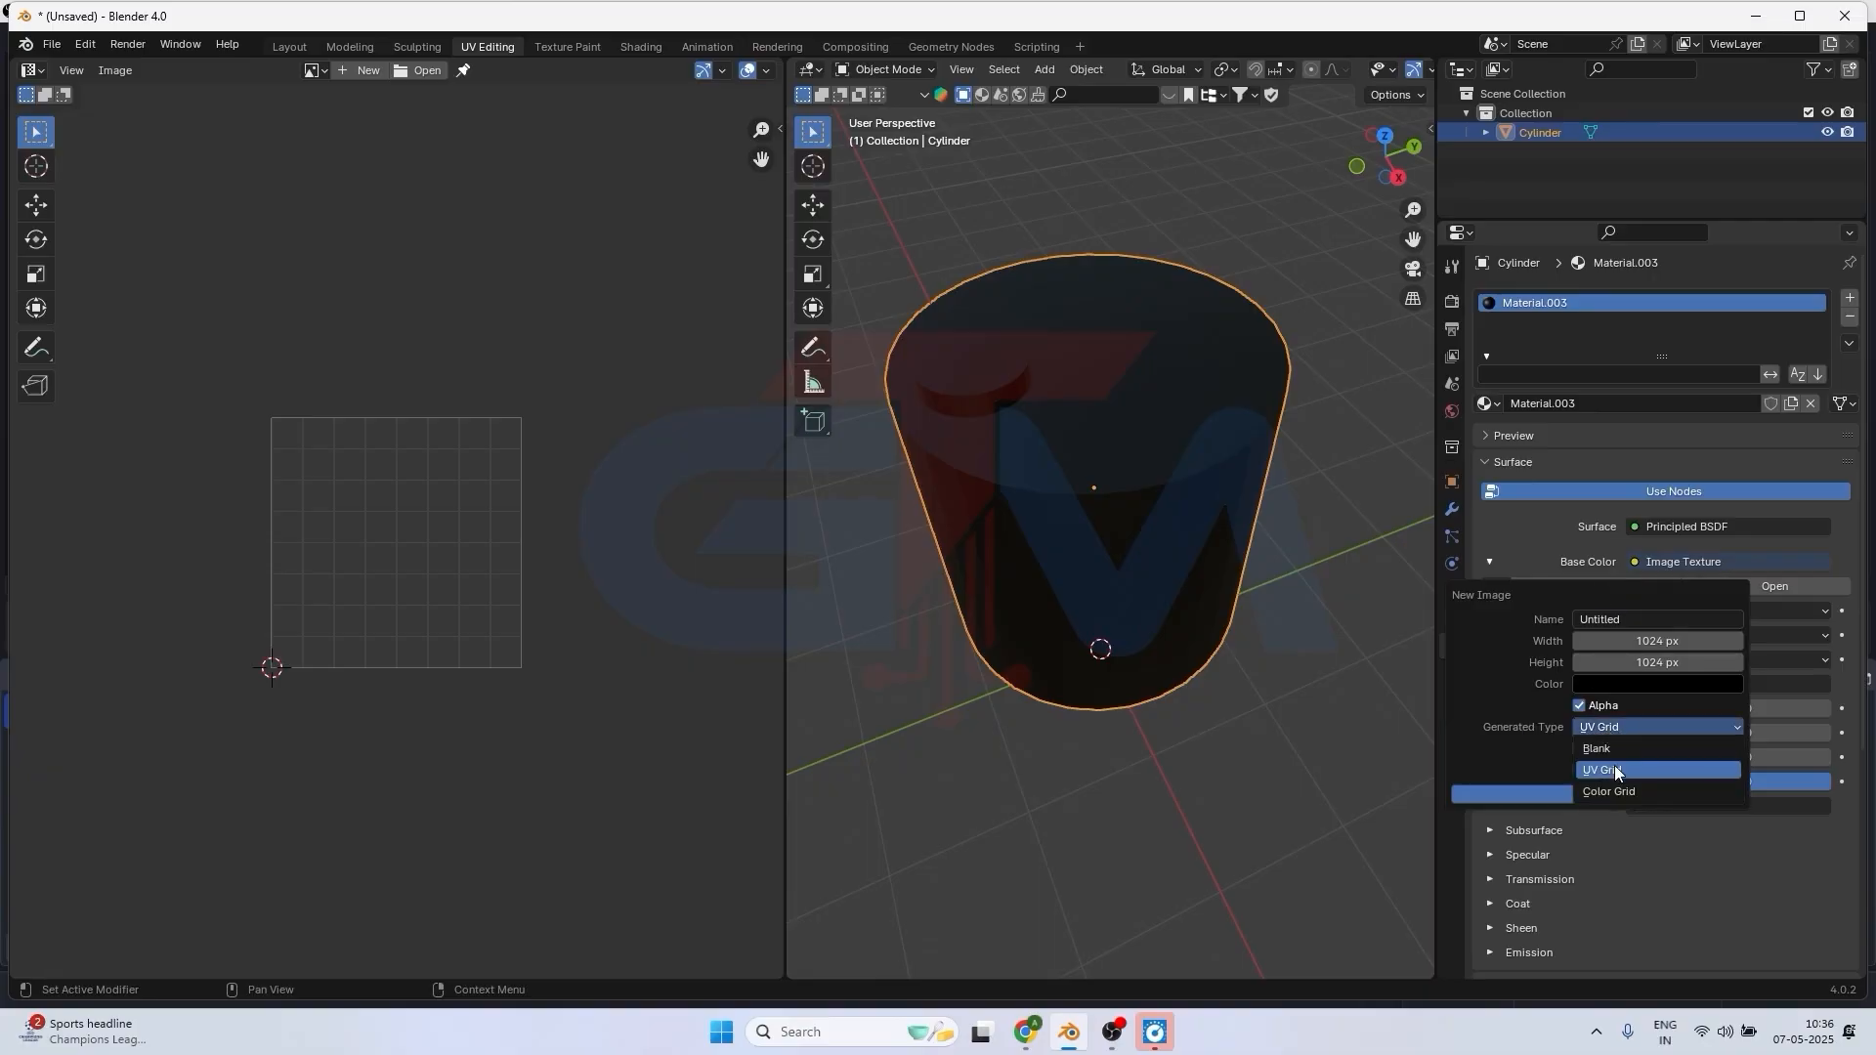
click(1610, 770)
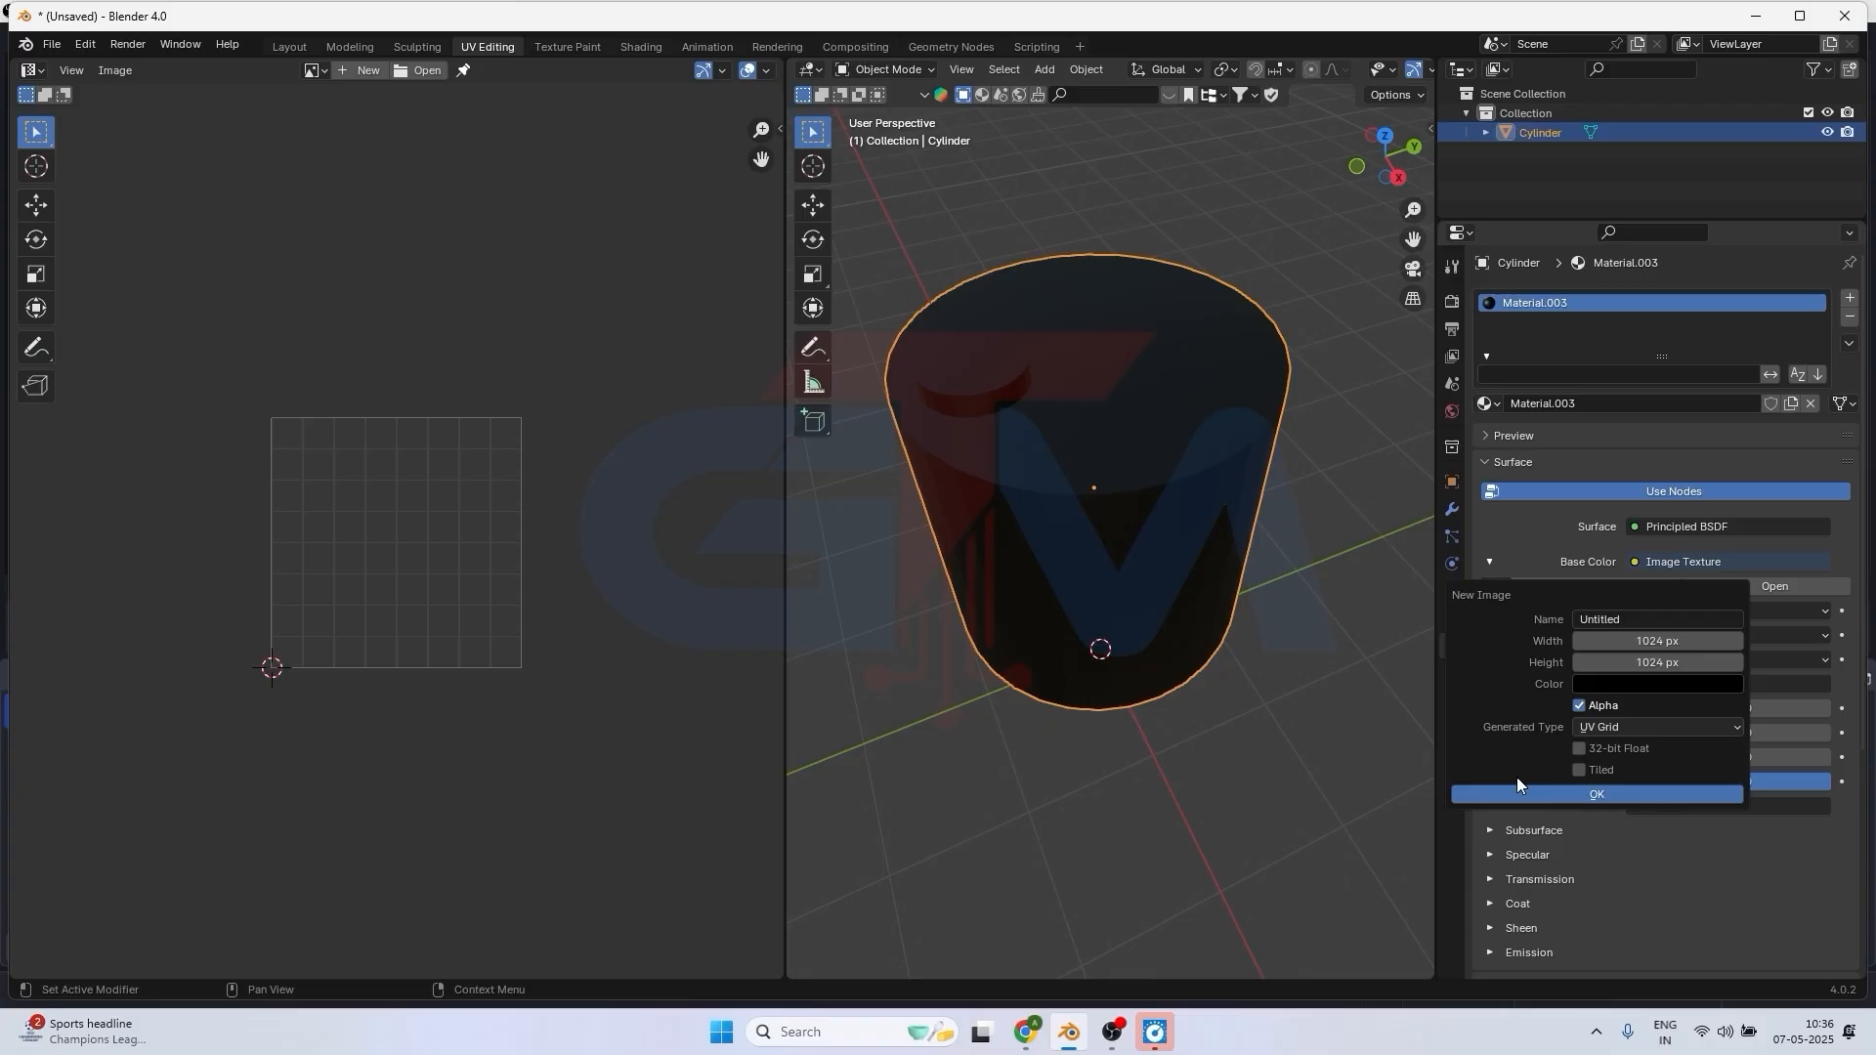
click(1591, 794)
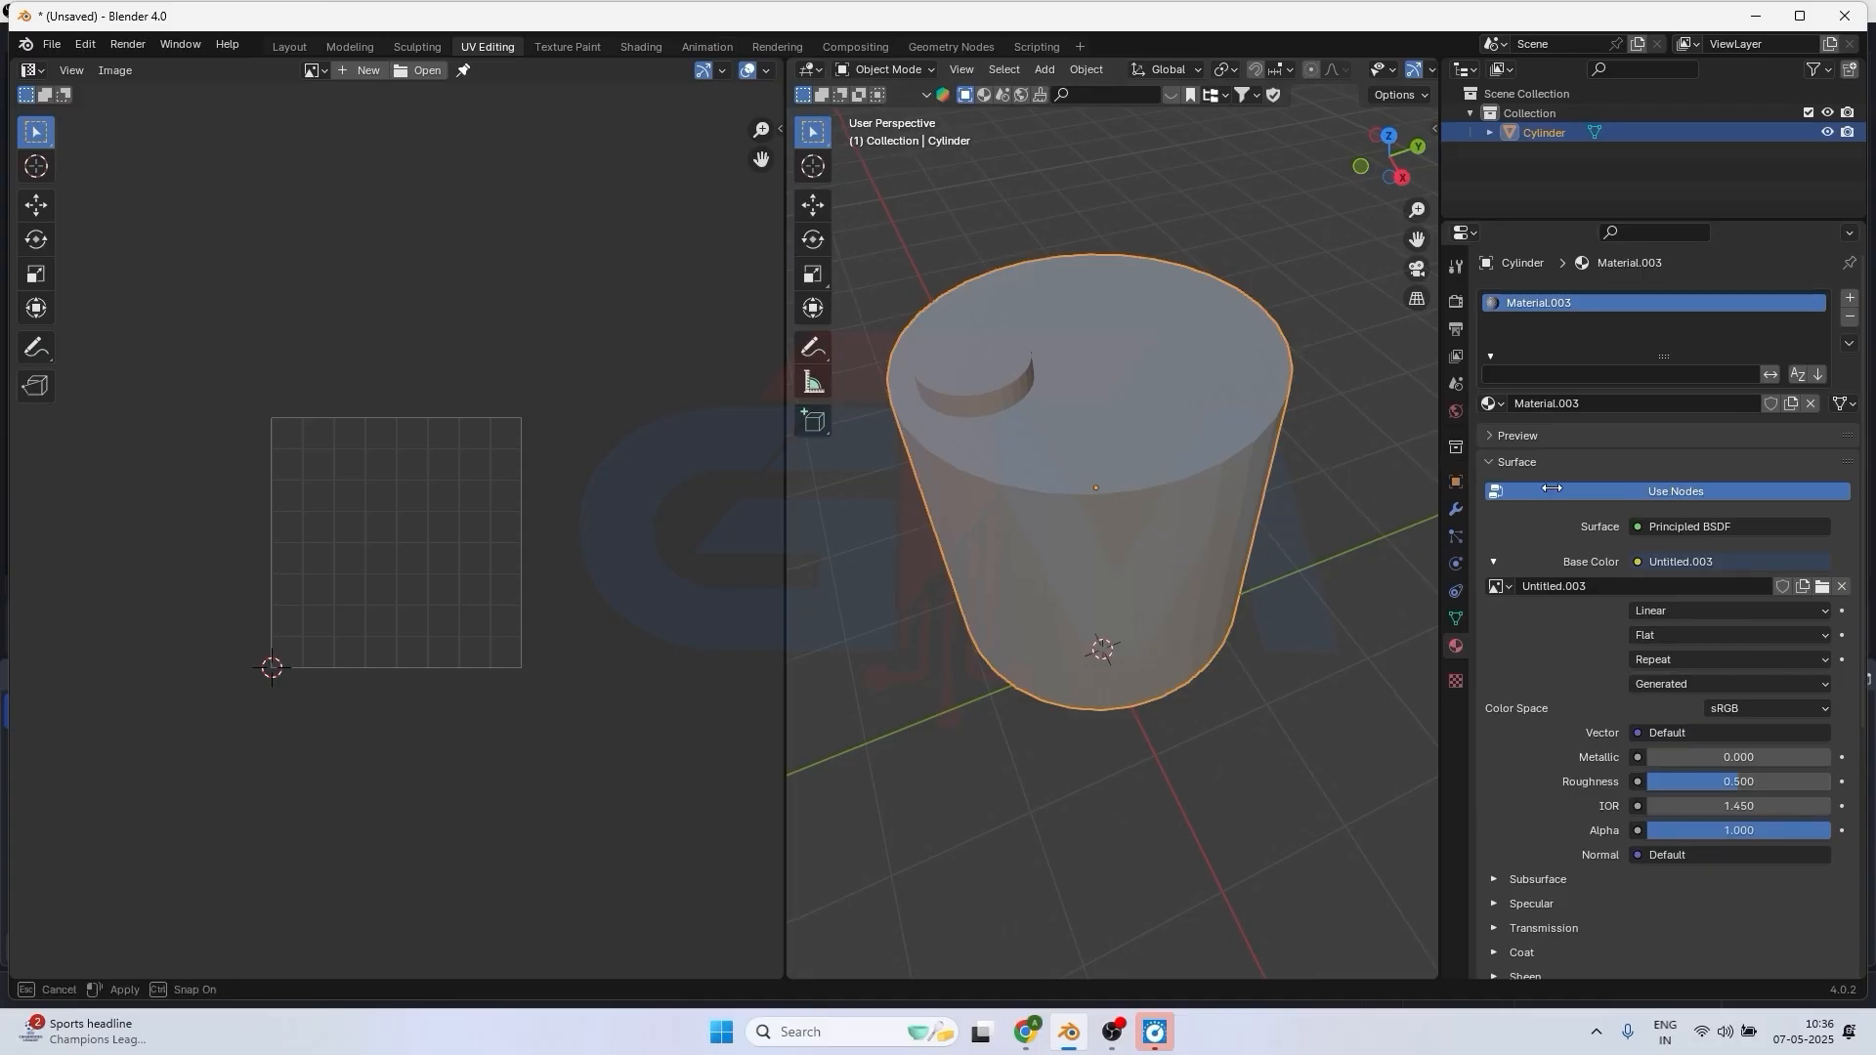
Widen the material properties area and rename the cylinder's material to mat1.
drag(1433, 467, 1573, 488)
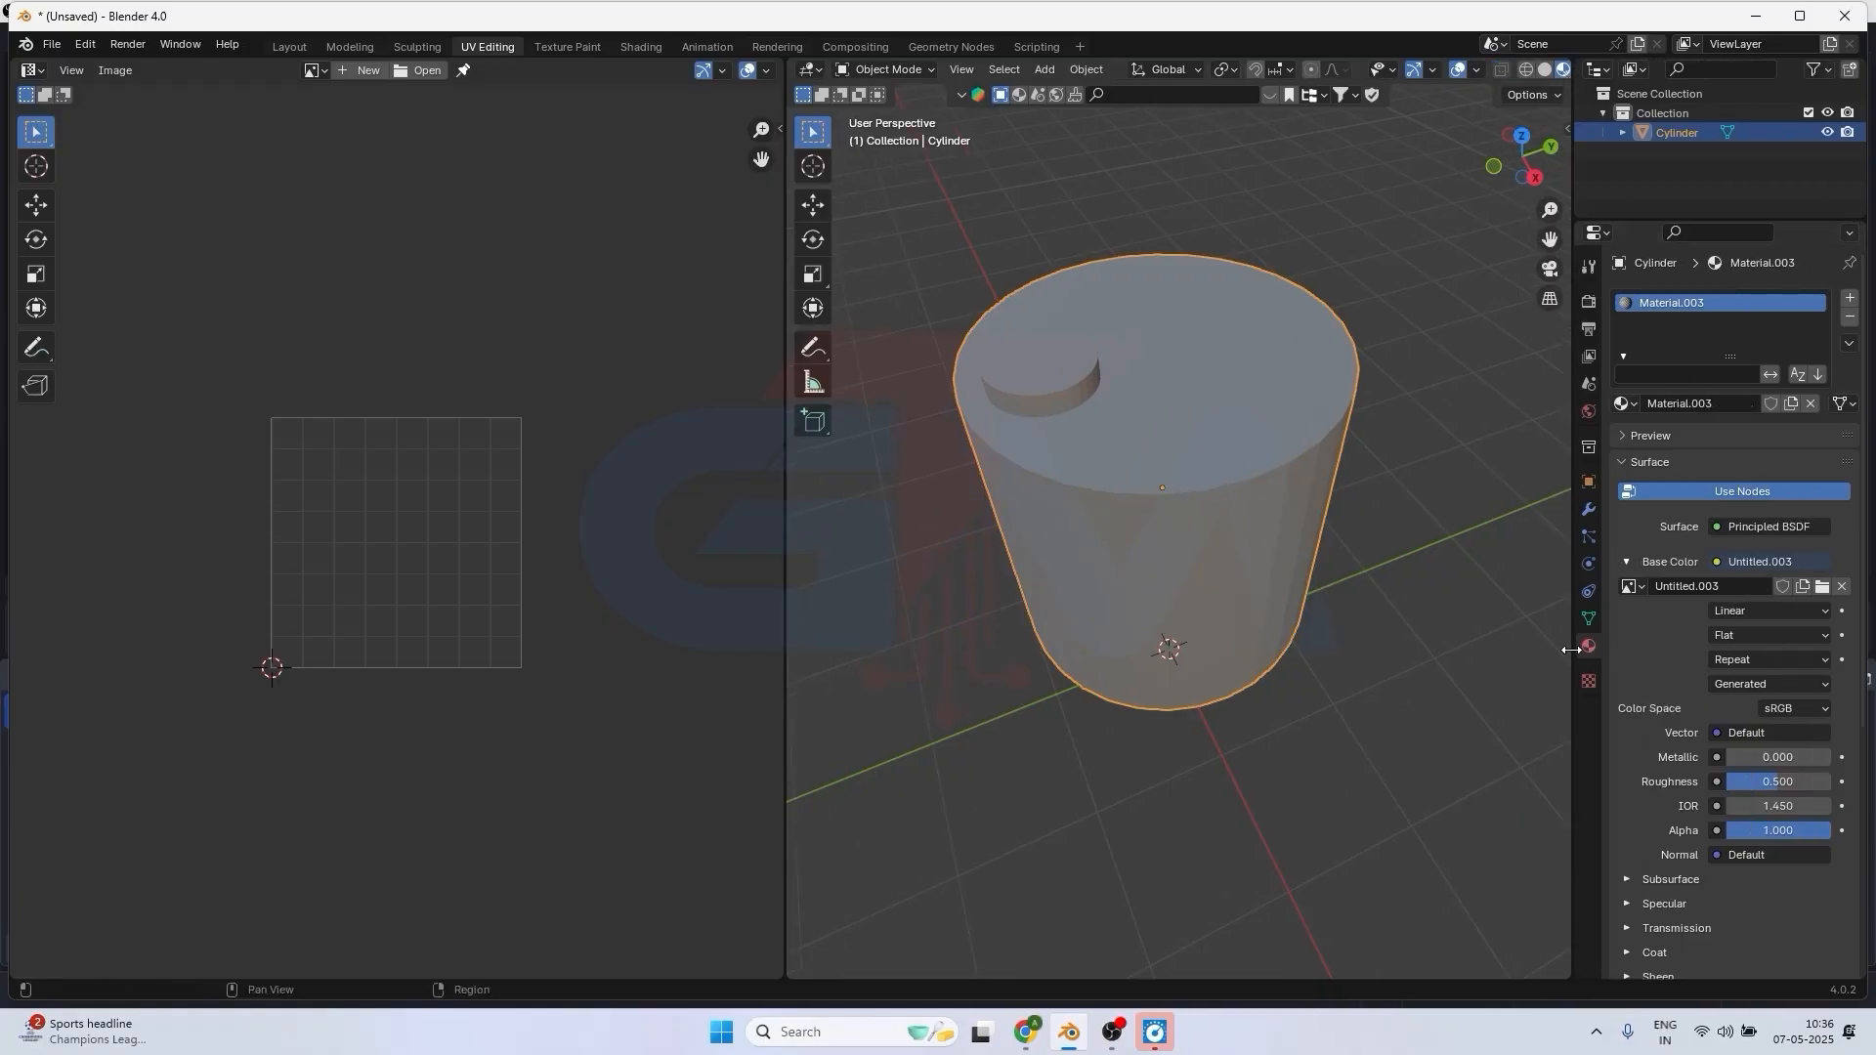
drag(1573, 650, 1385, 650)
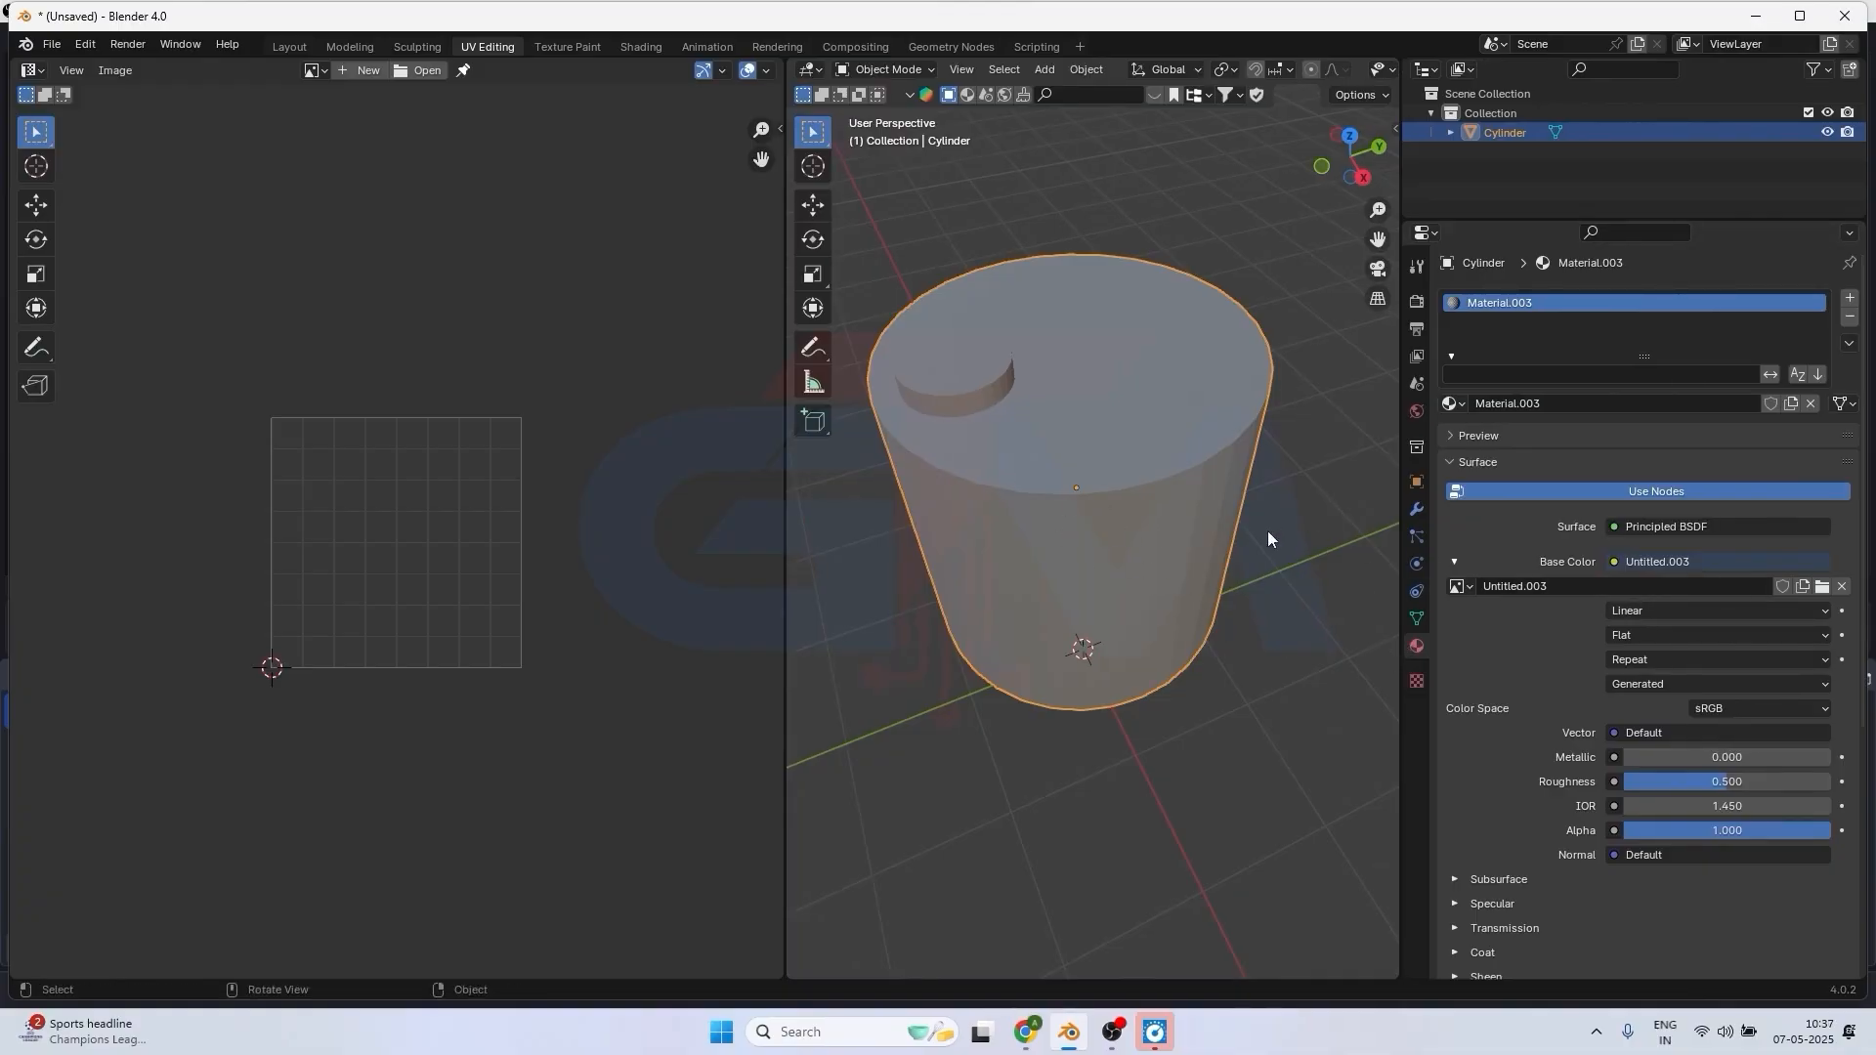
double_click(1505, 305)
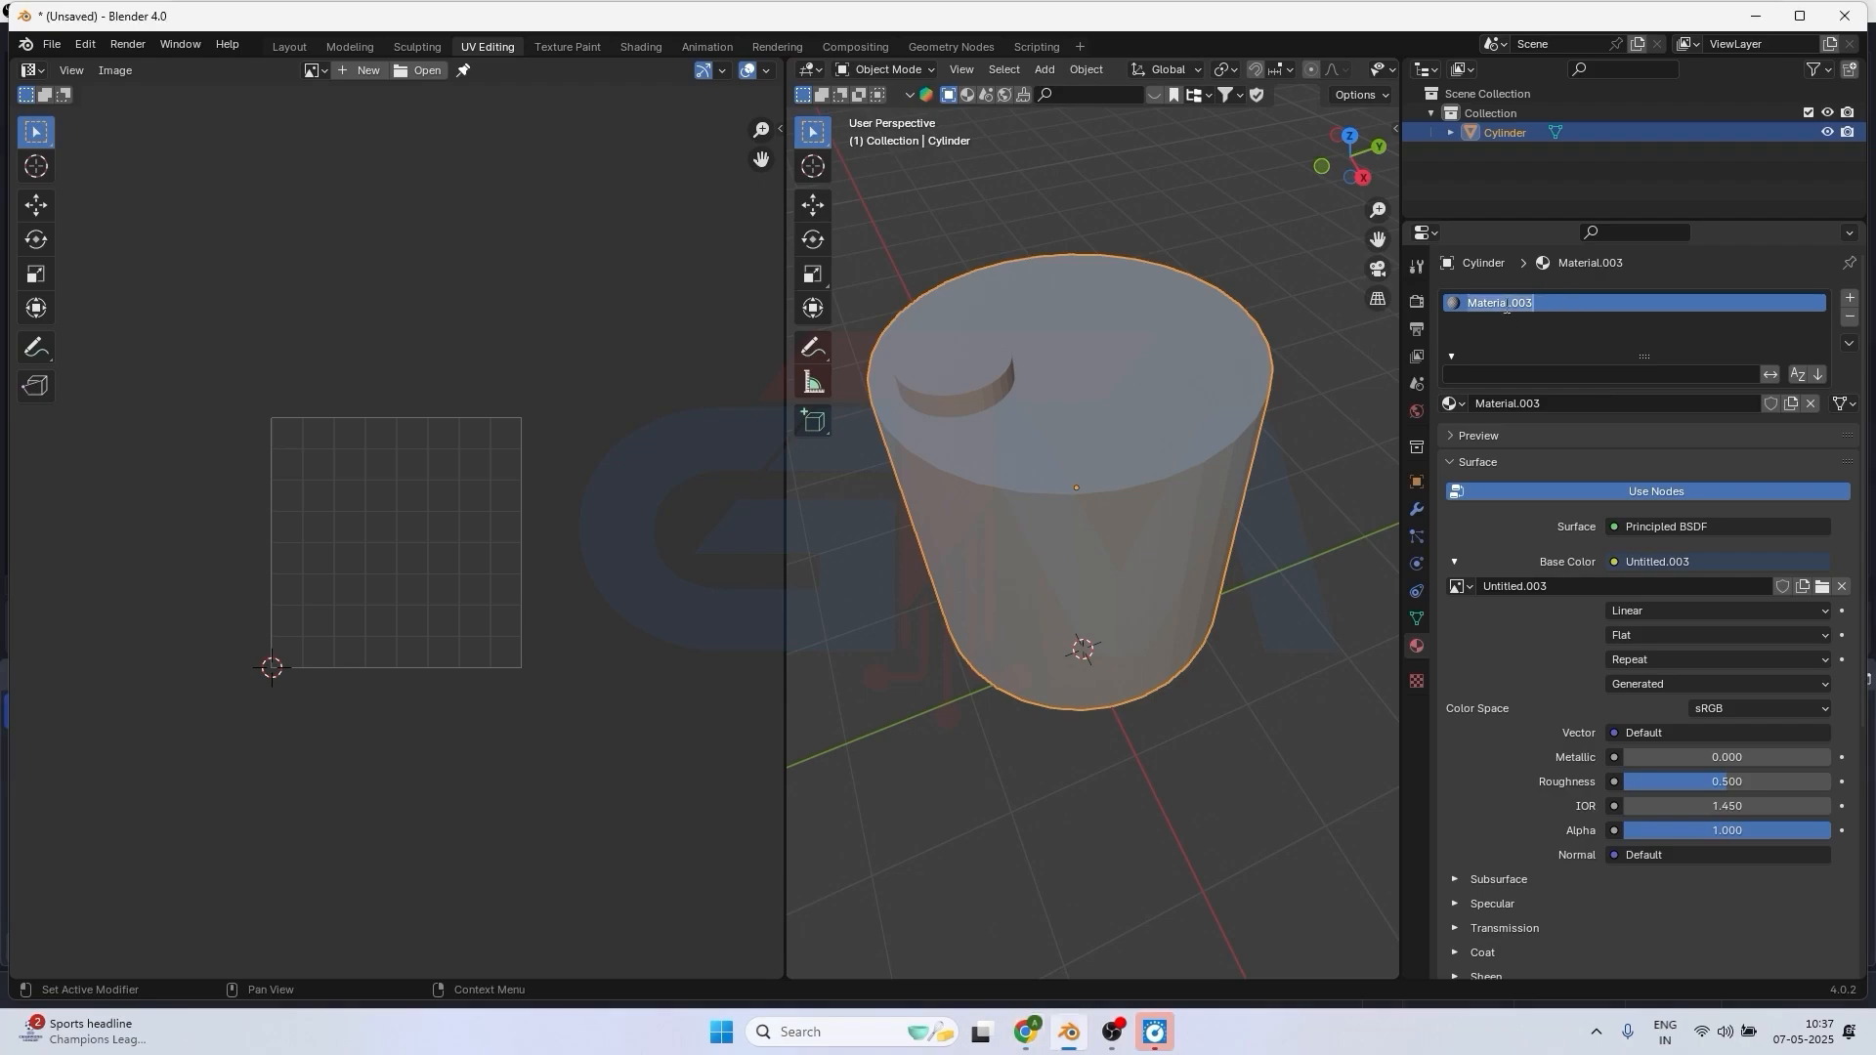
text(mat1)
key(Return)
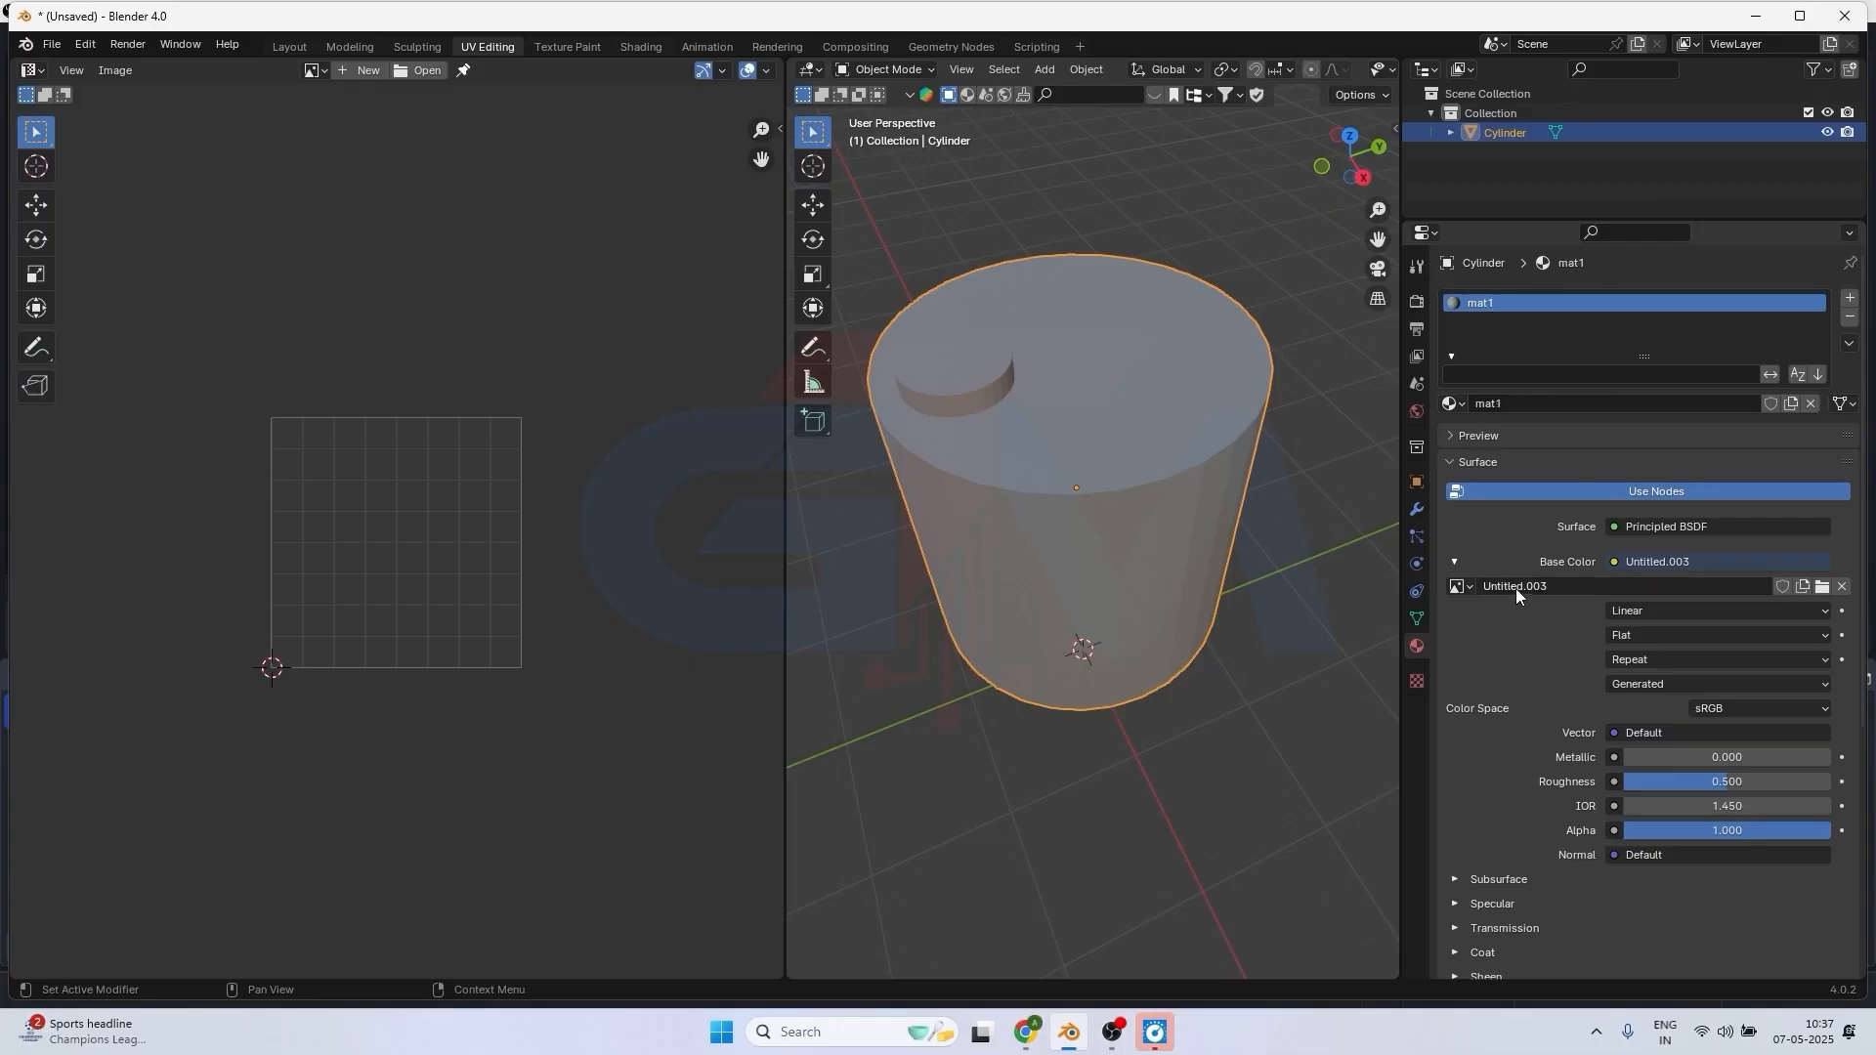
Rename the base color texture image to grid.
click(1560, 588)
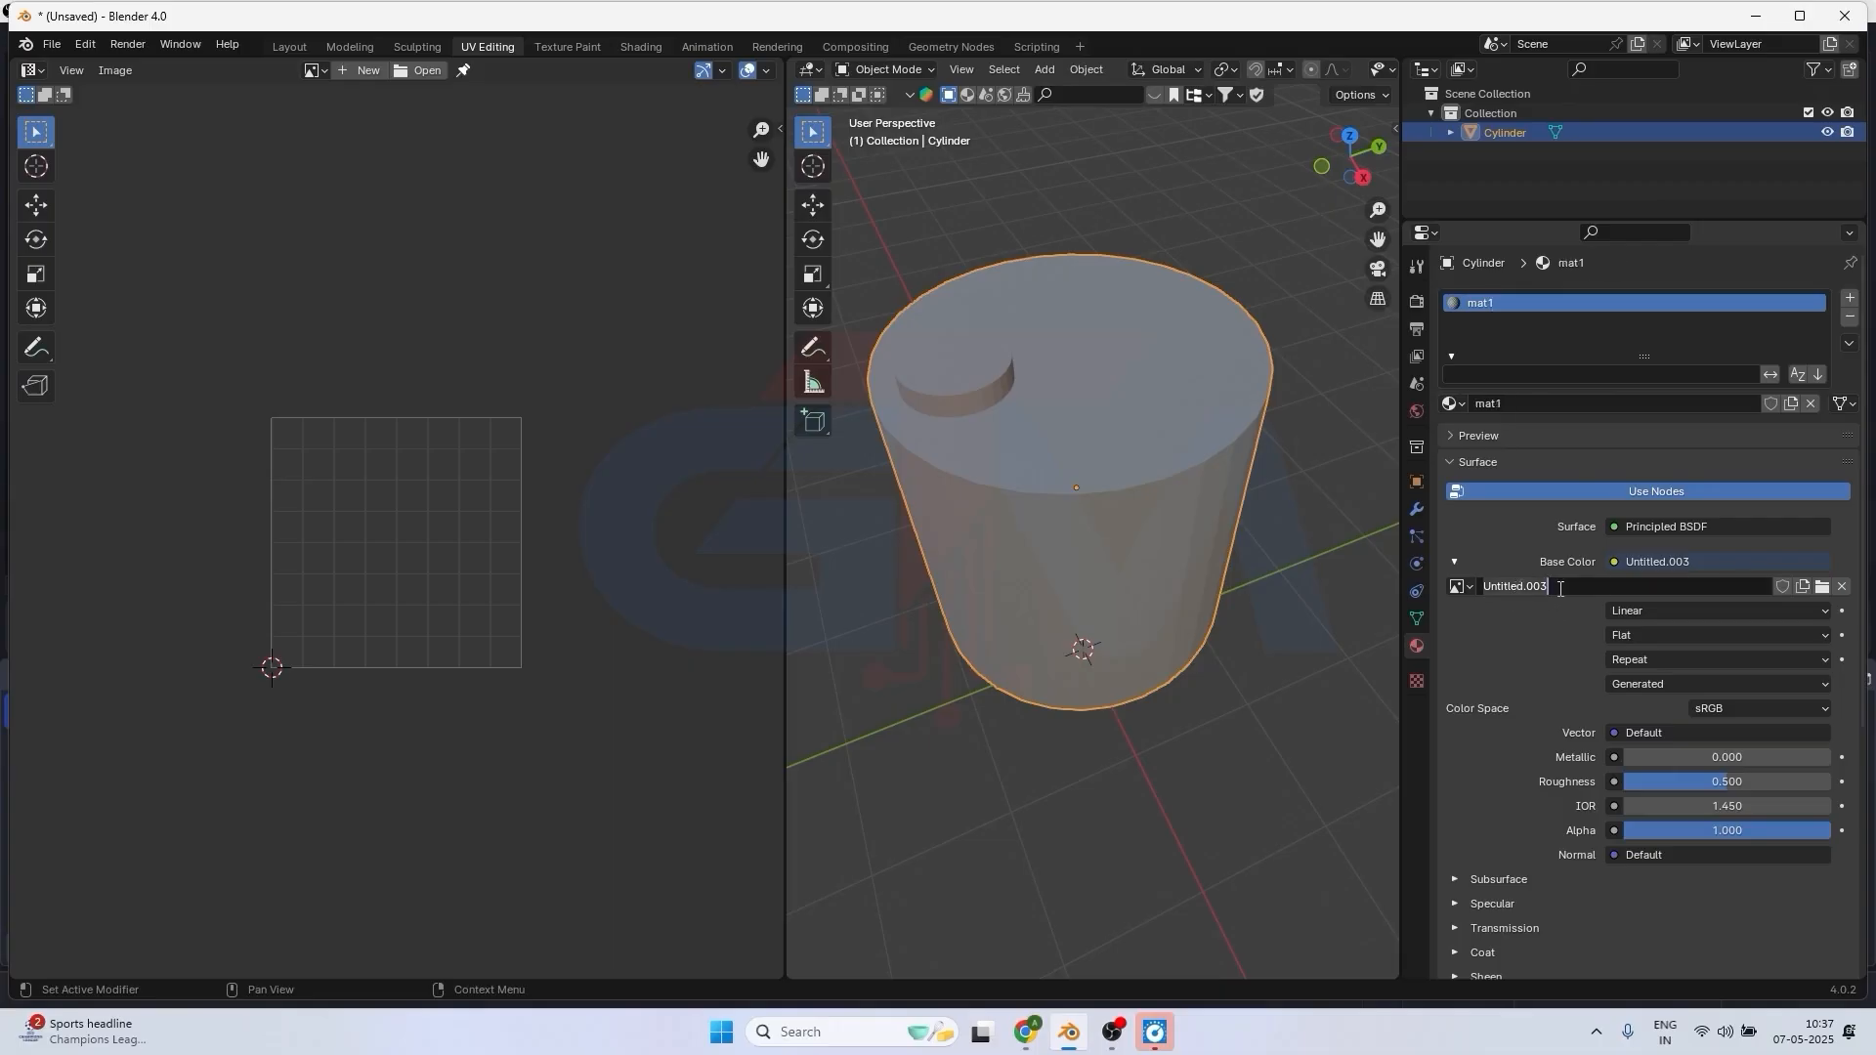
key(ctrl+a)
key(BackSpace)
text(grid)
key(Return)
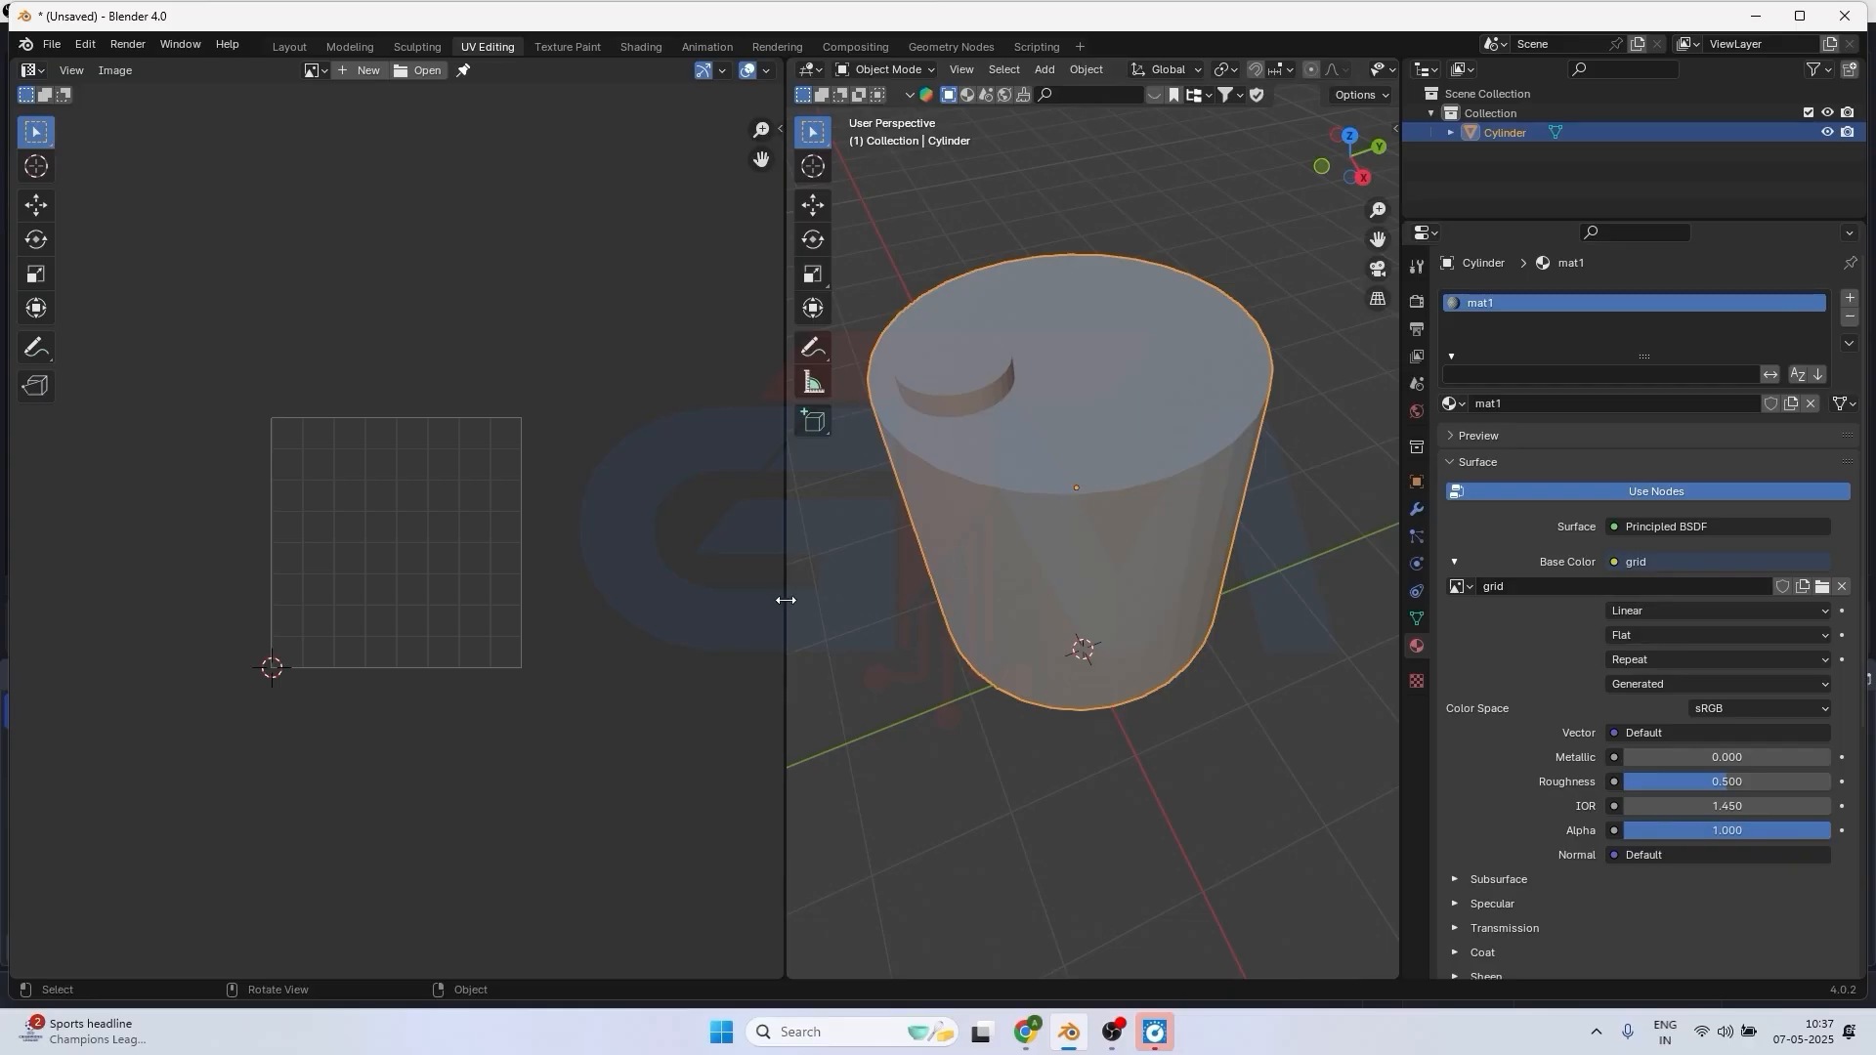
Enlarge the 3D view, enter Edit Mode and unwrap all faces of the cylinder with the Unwrap operation.
drag(786, 595, 678, 595)
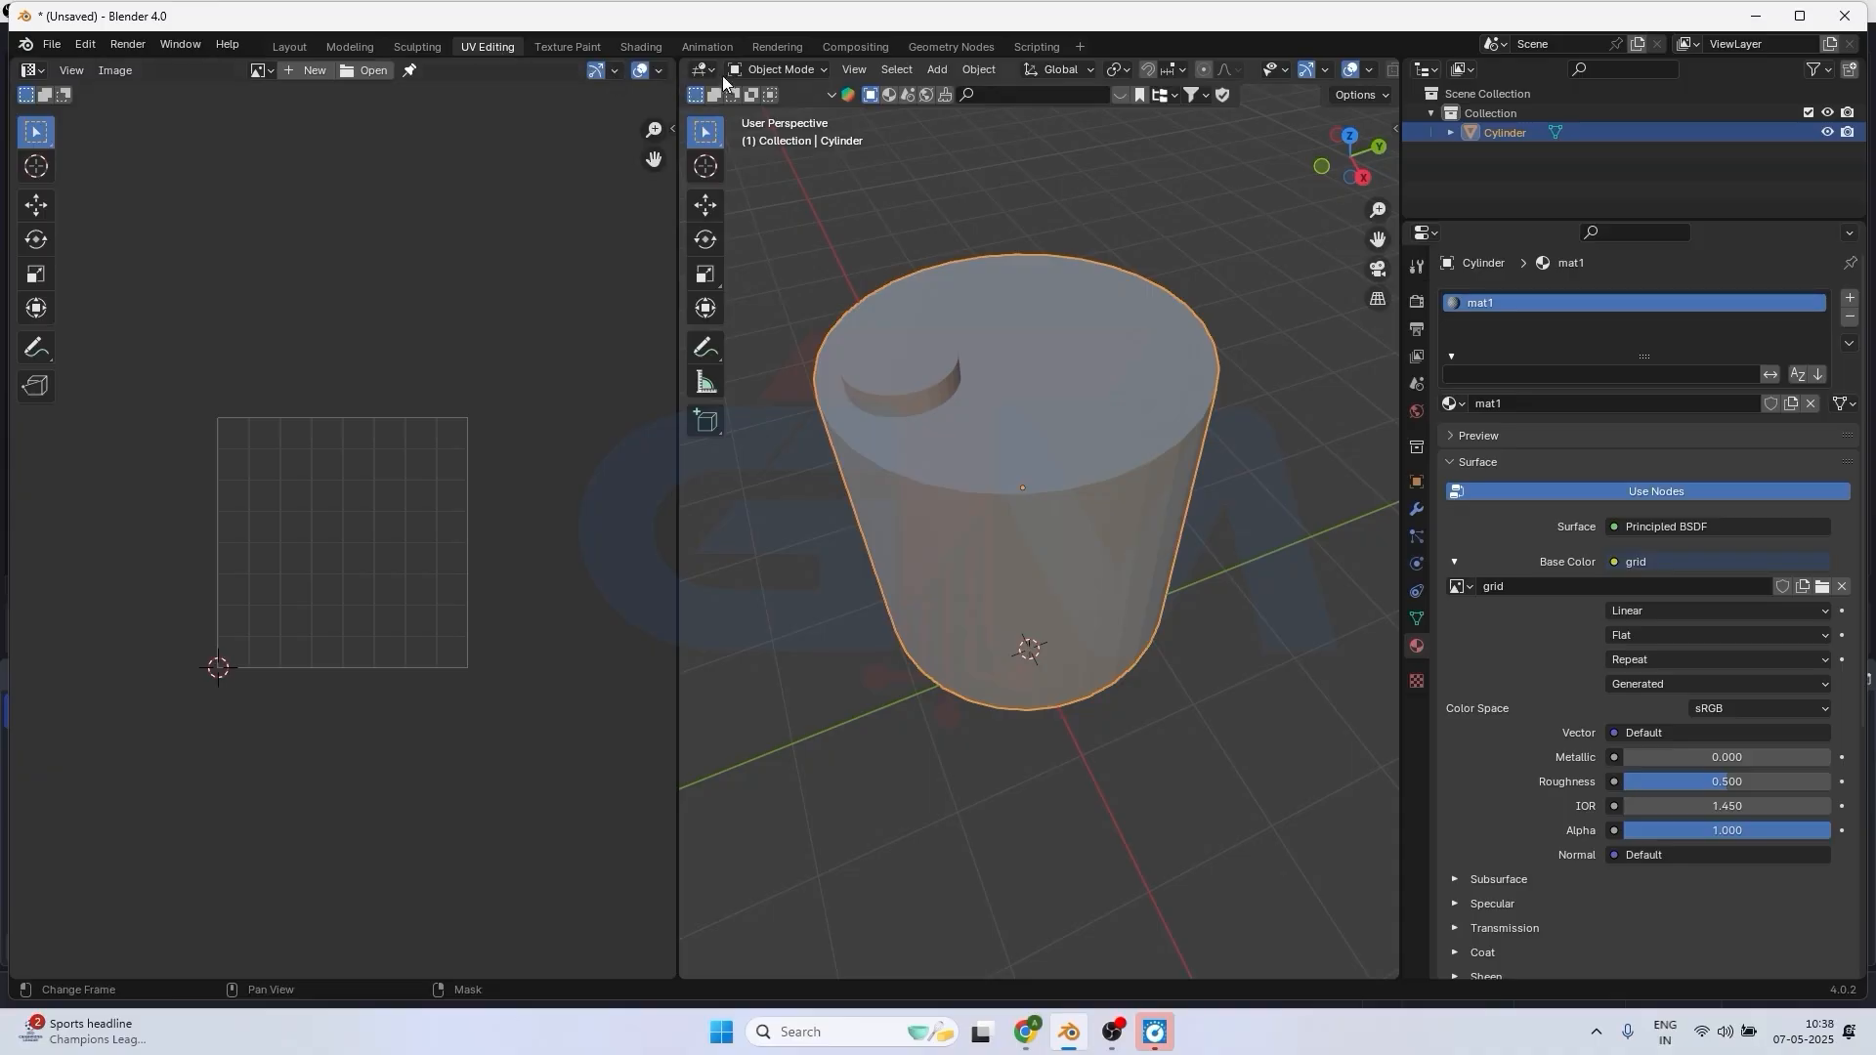
click(762, 72)
click(765, 110)
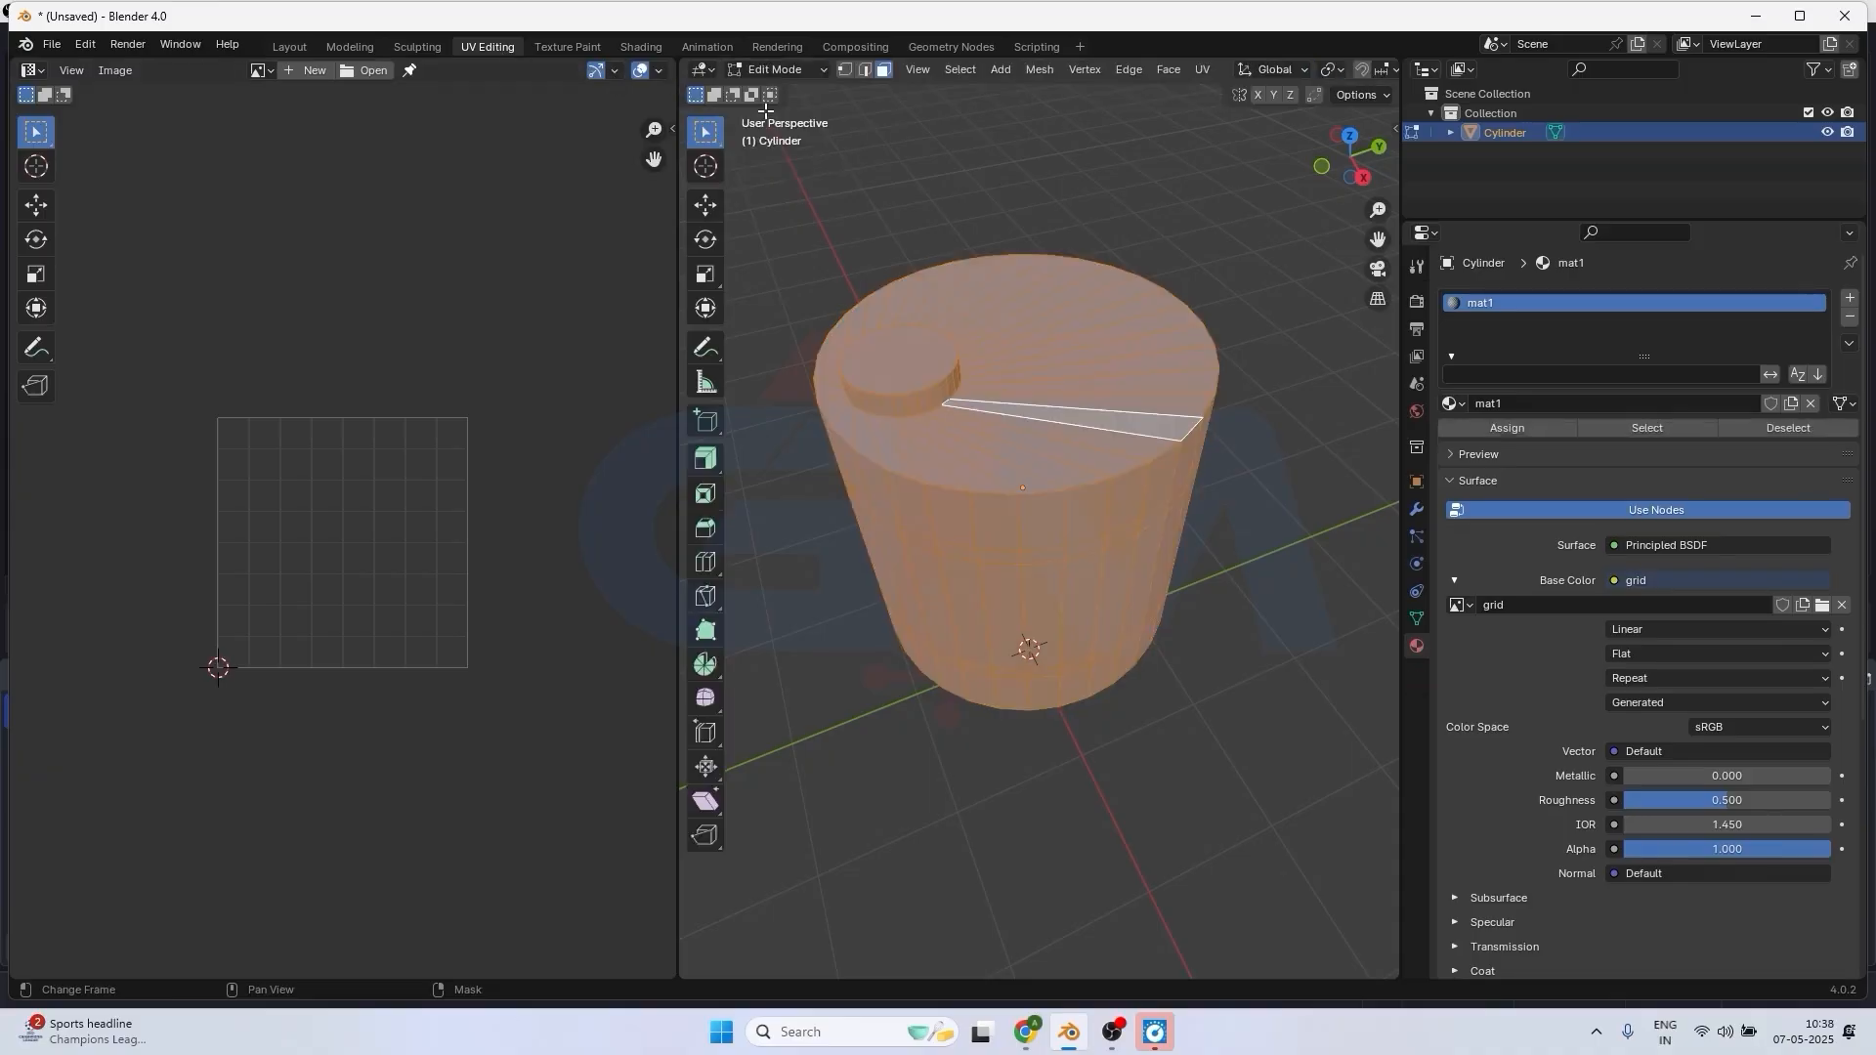
key(alt+a)
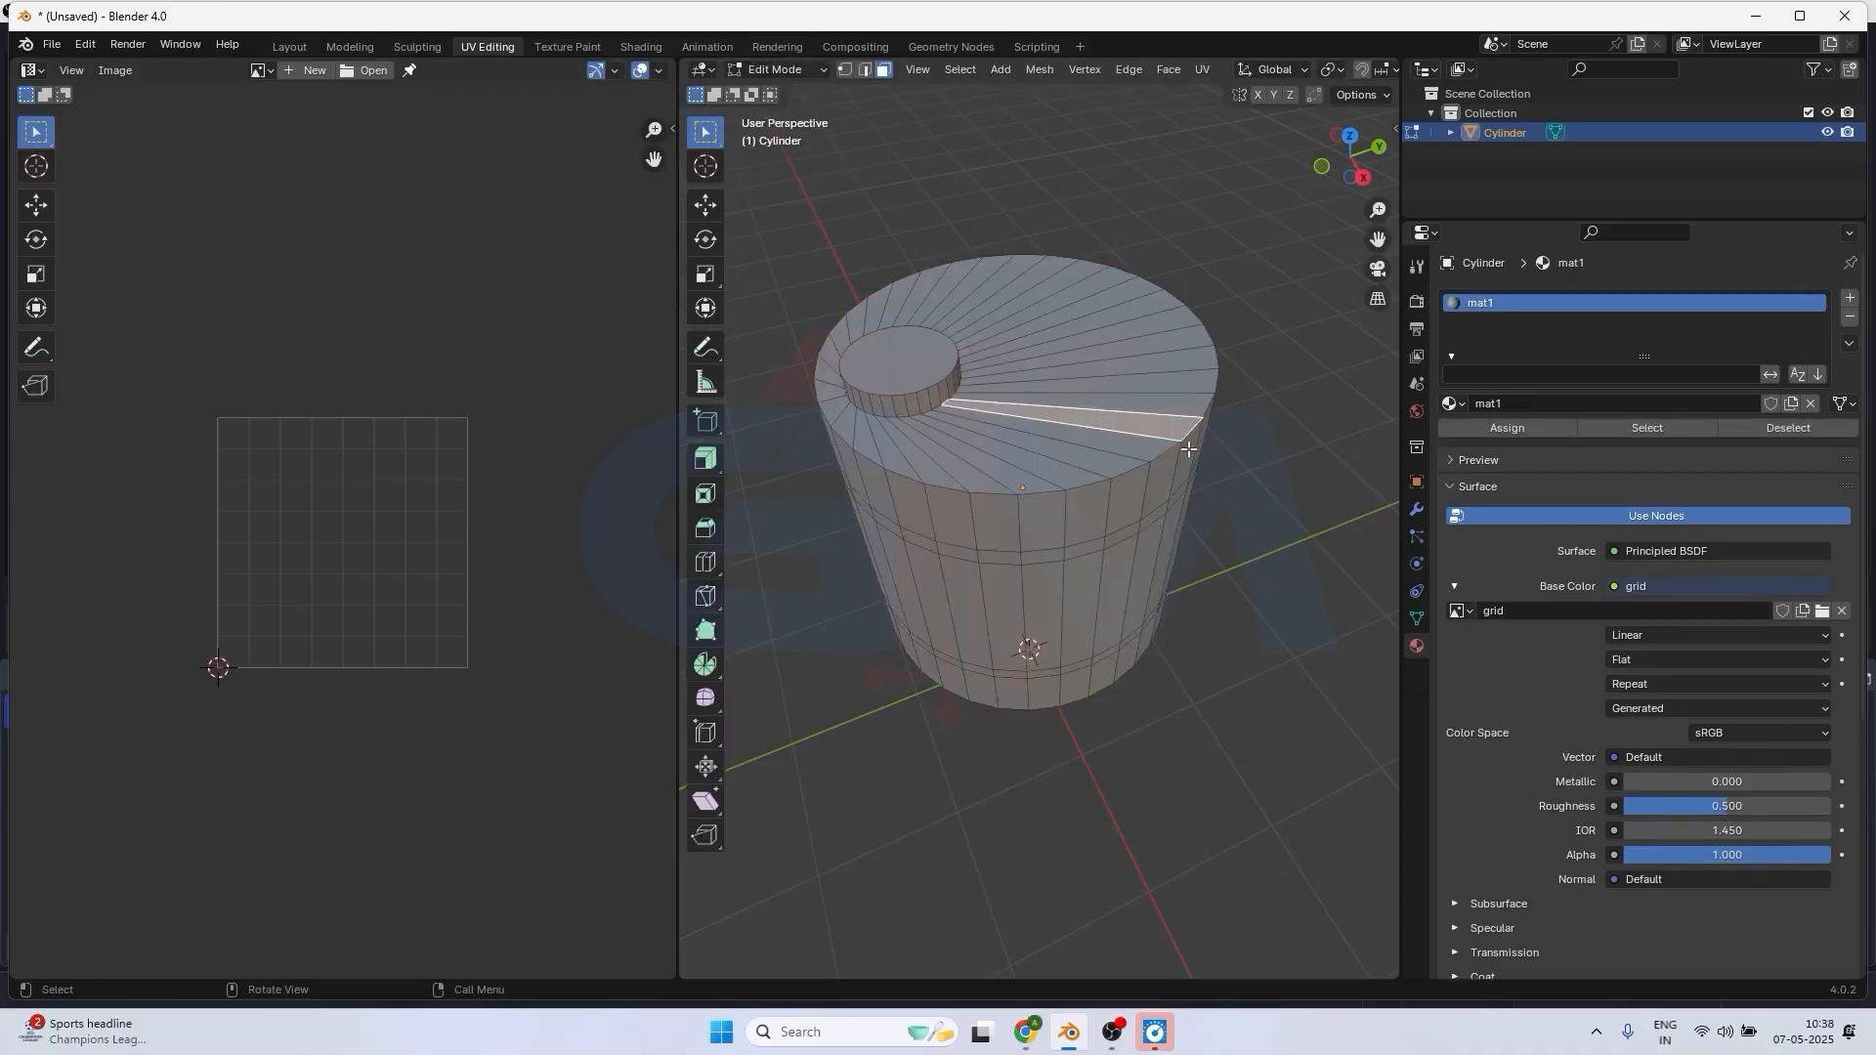
key(a)
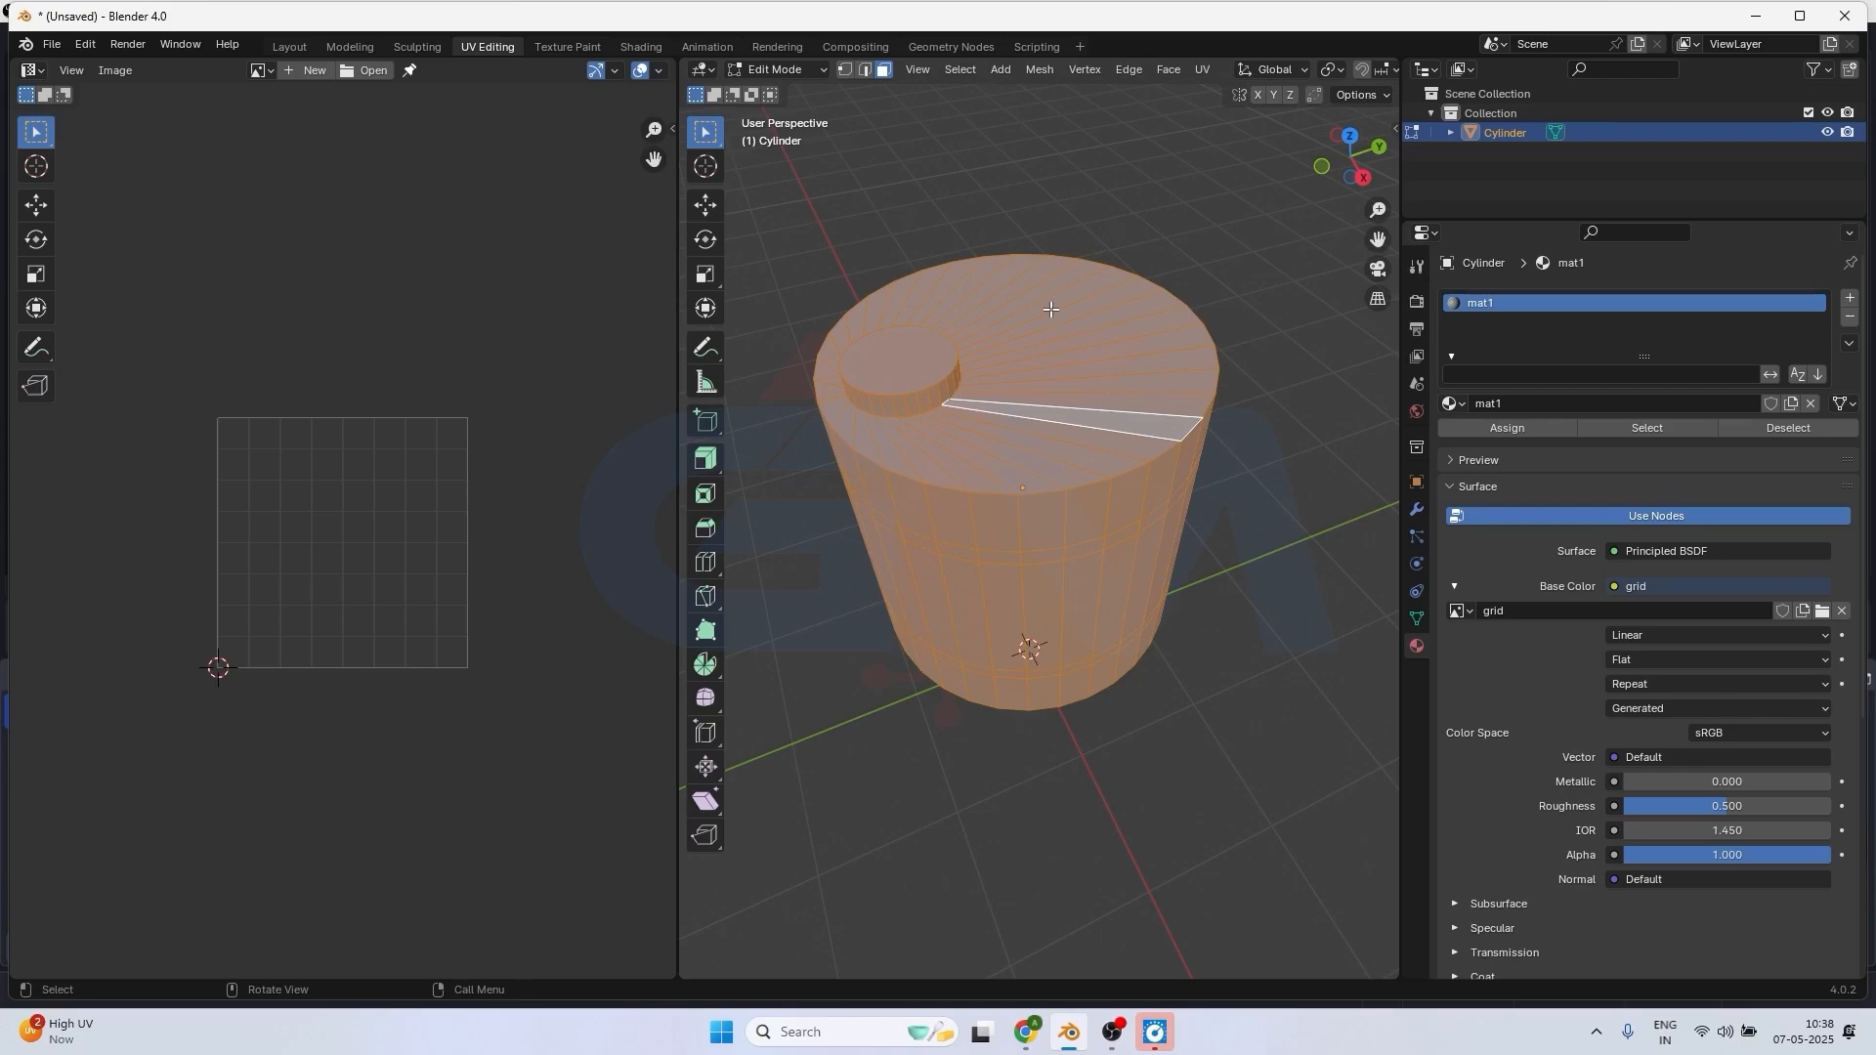
key(u)
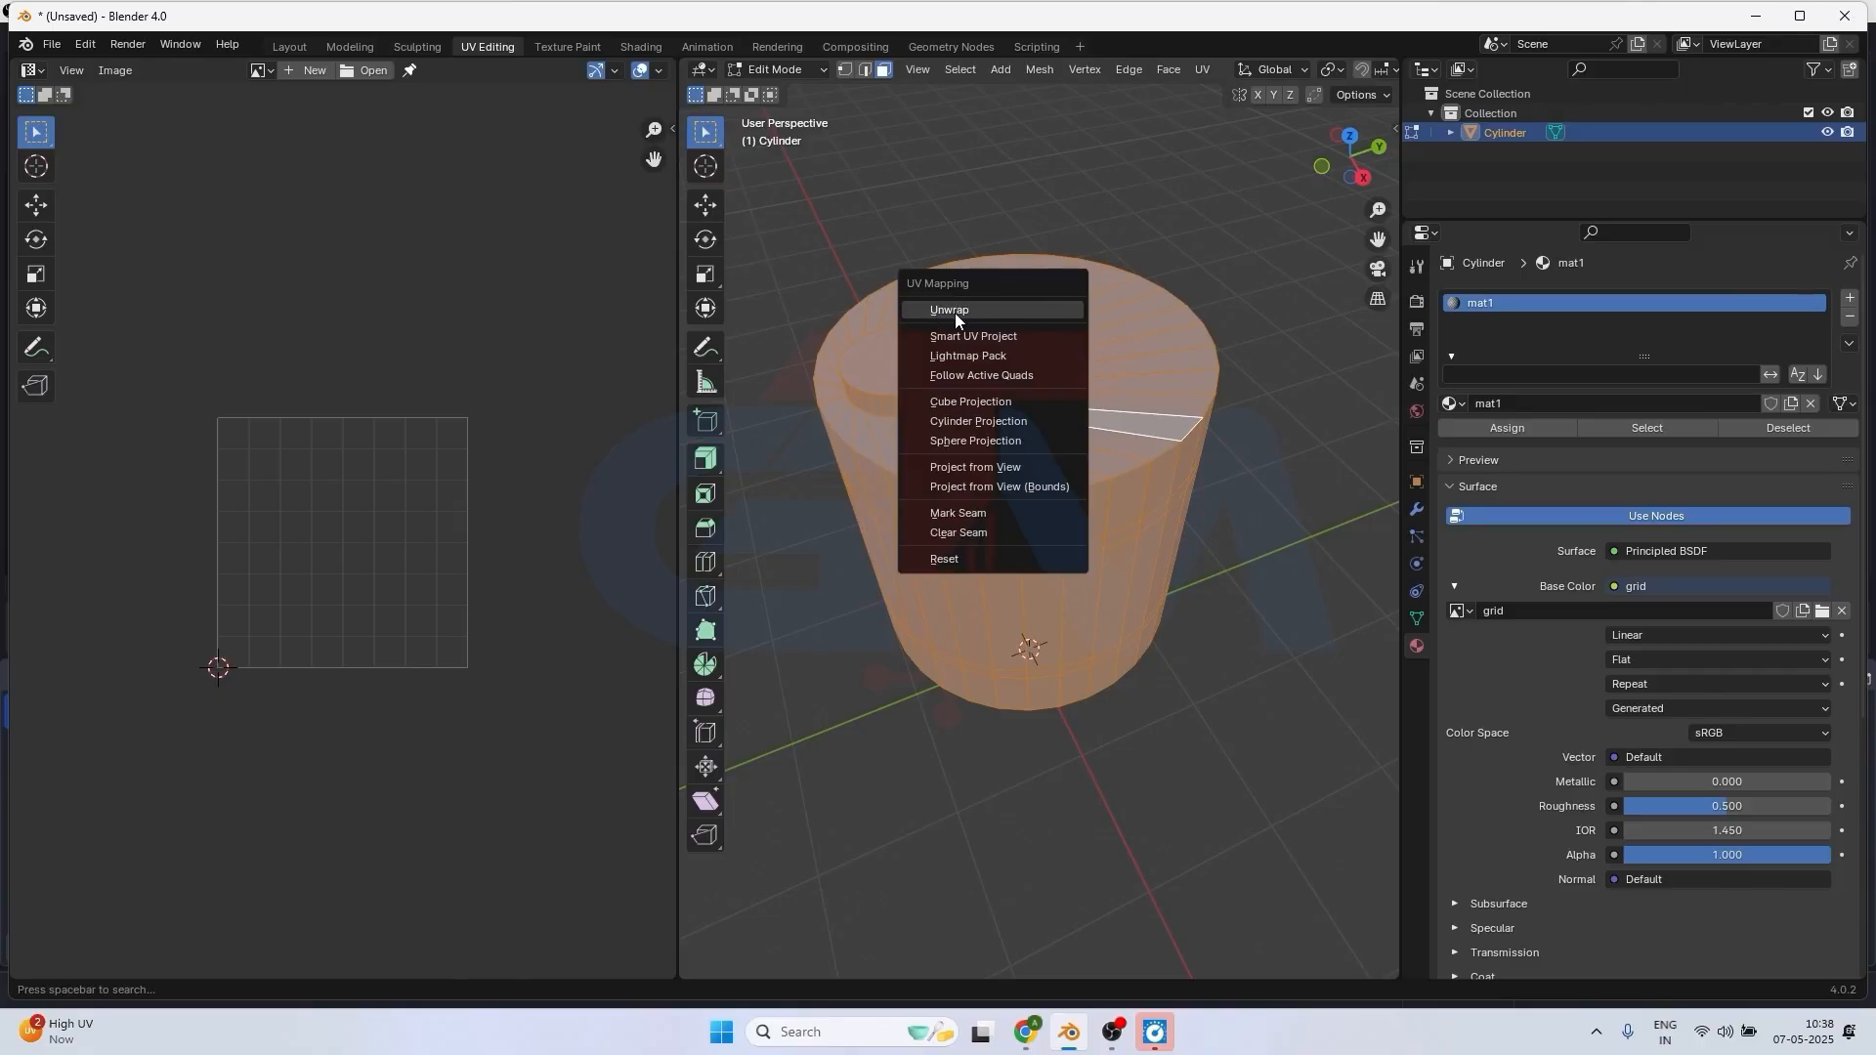
click(1202, 70)
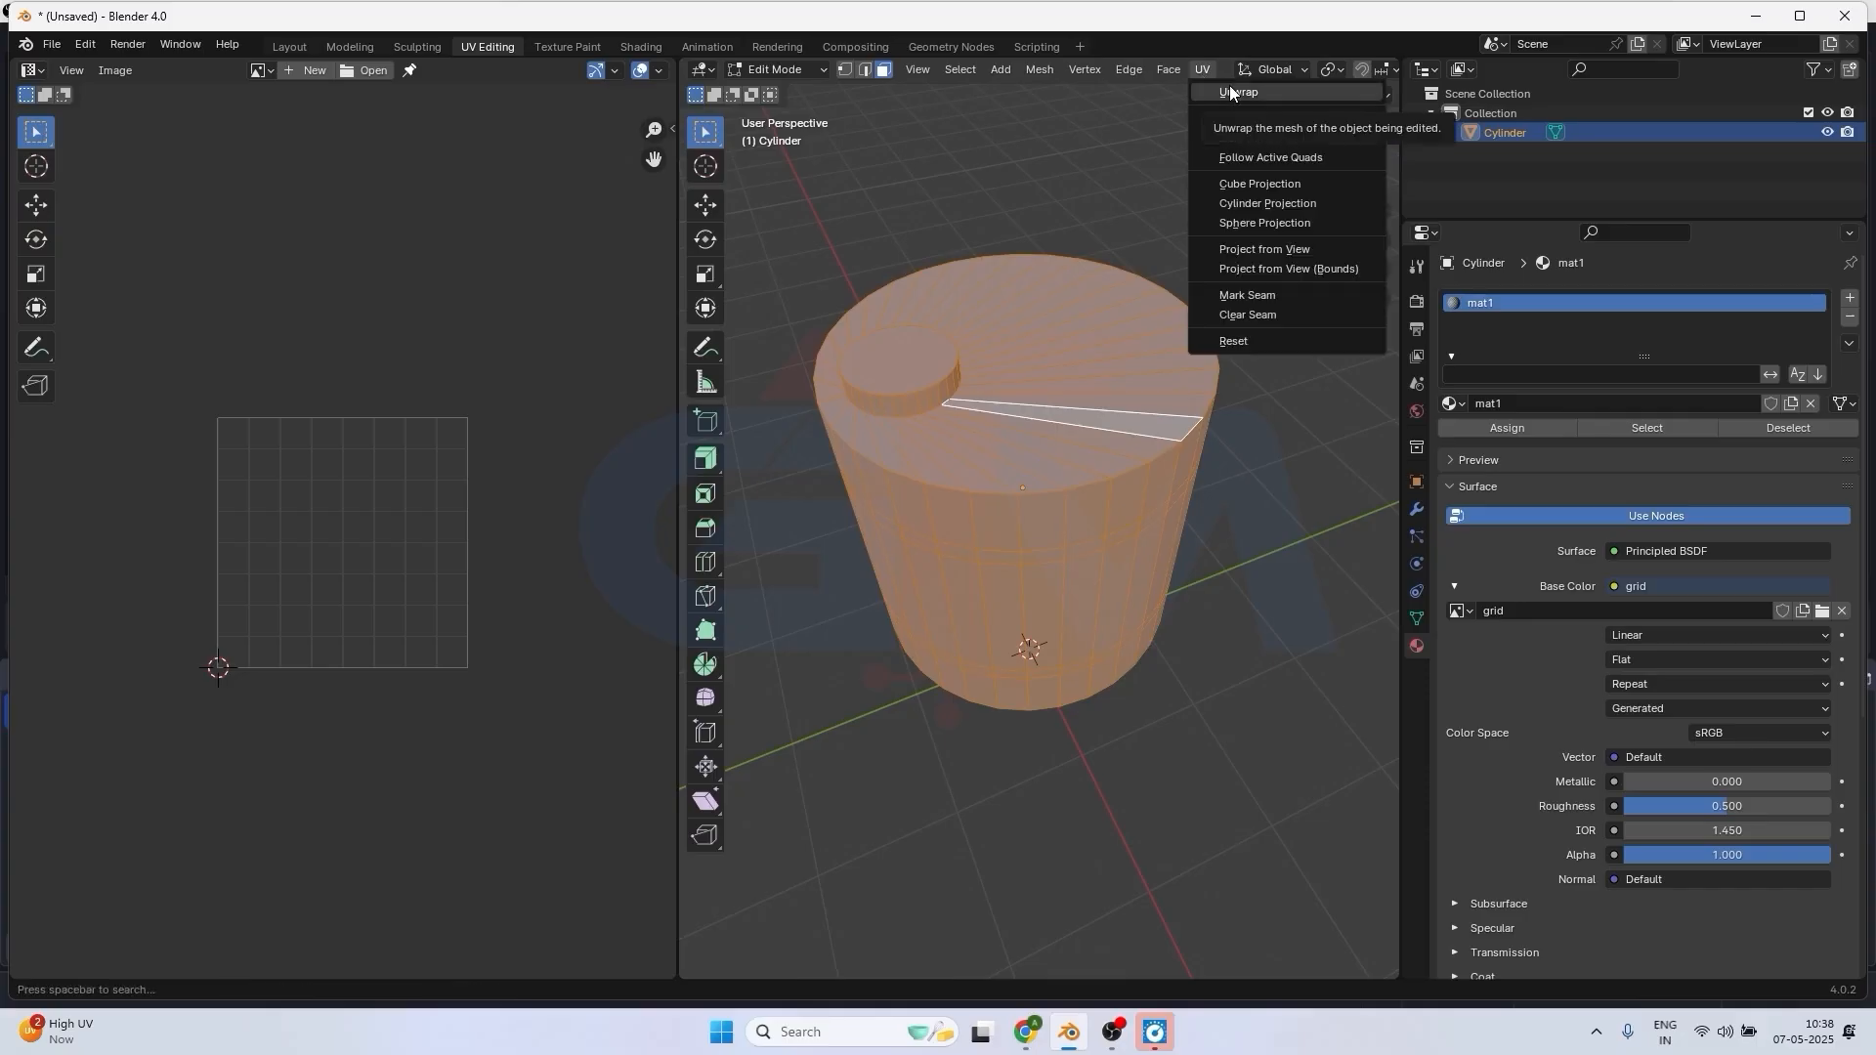
click(1239, 92)
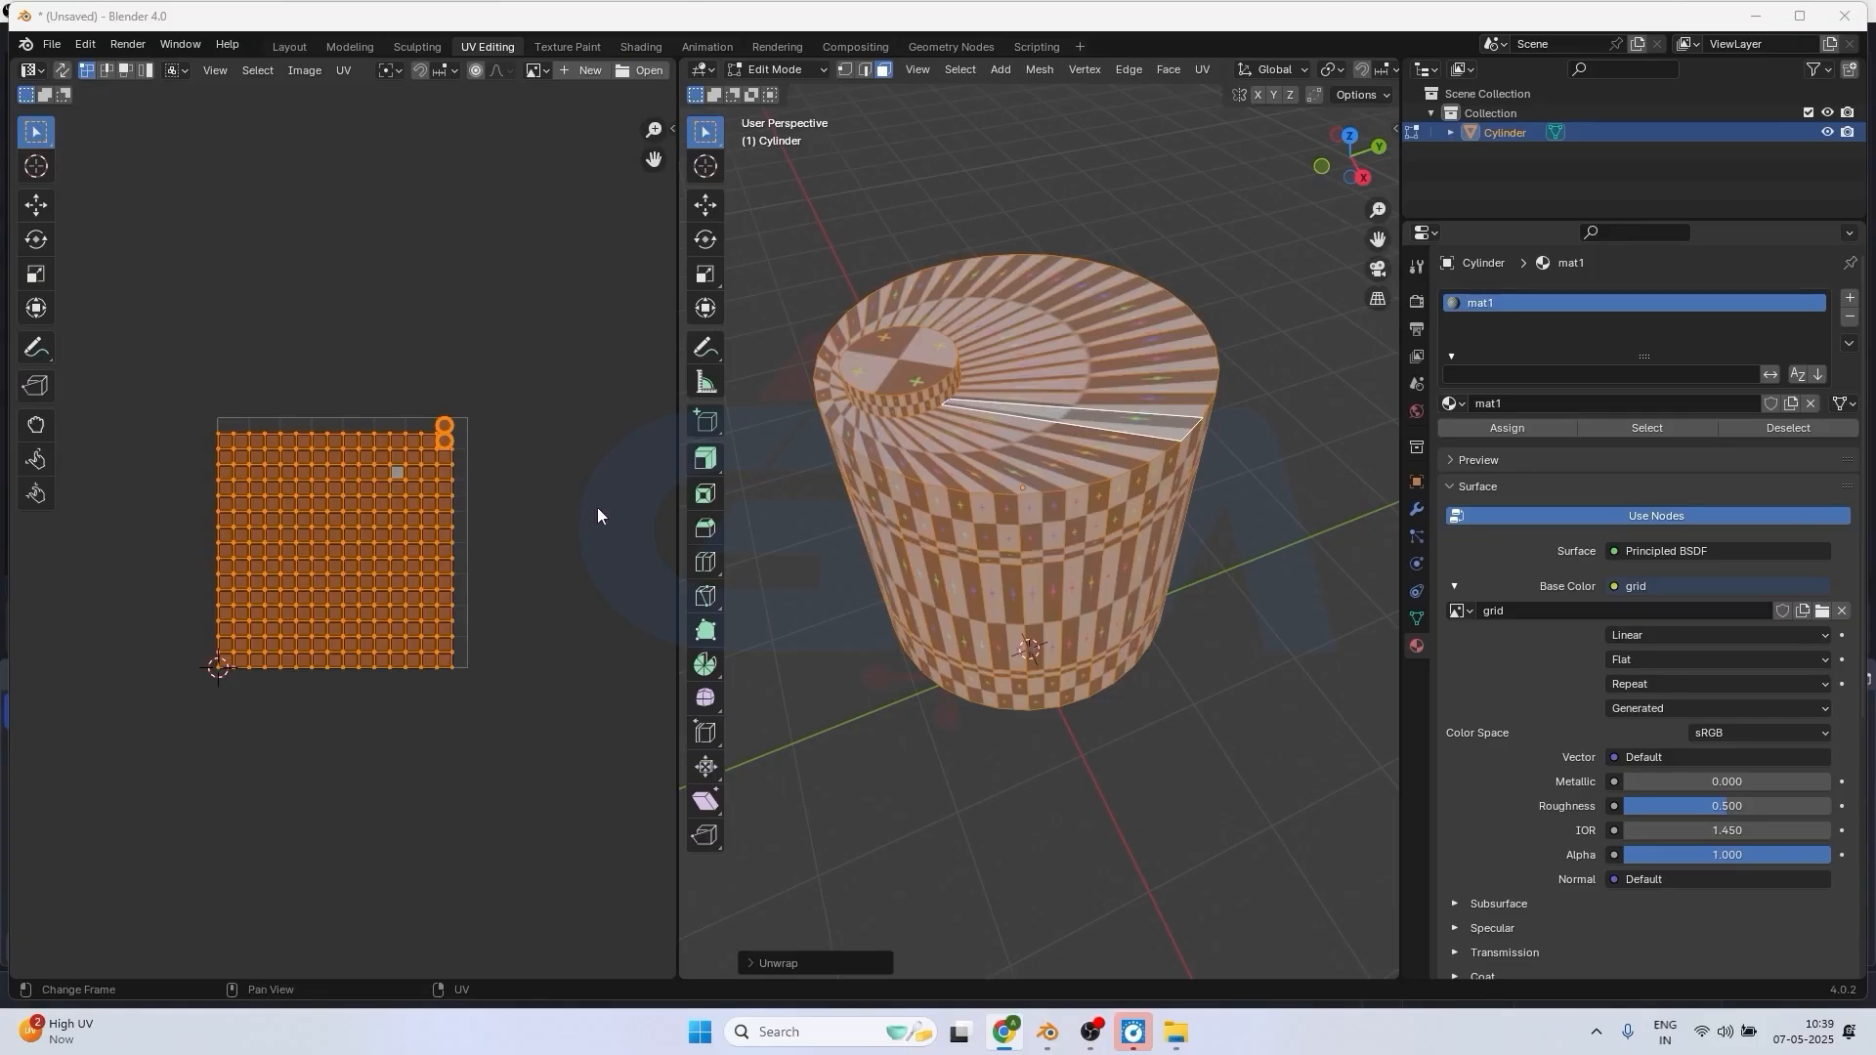
Examine how the grid texture lies on the cylinder's top and side faces.
scroll(1040, 461, up, 2)
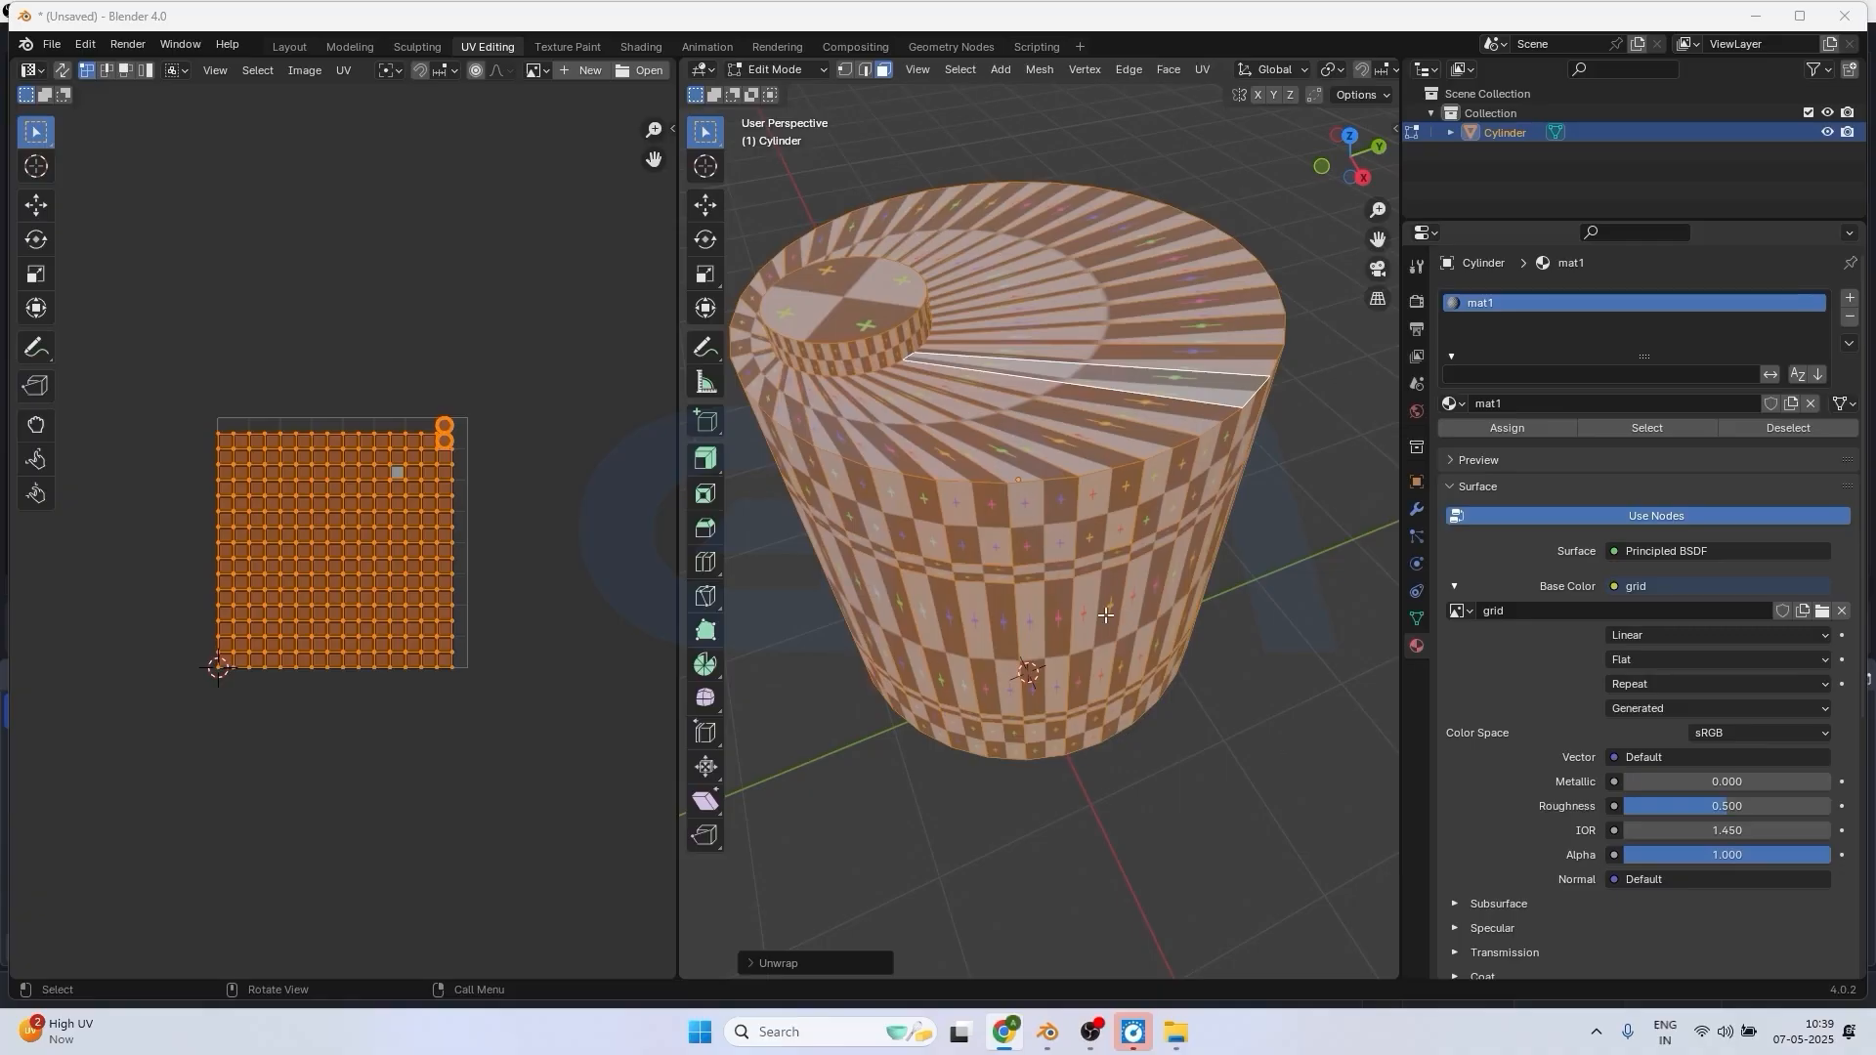
middle_drag(1105, 615, 1017, 278)
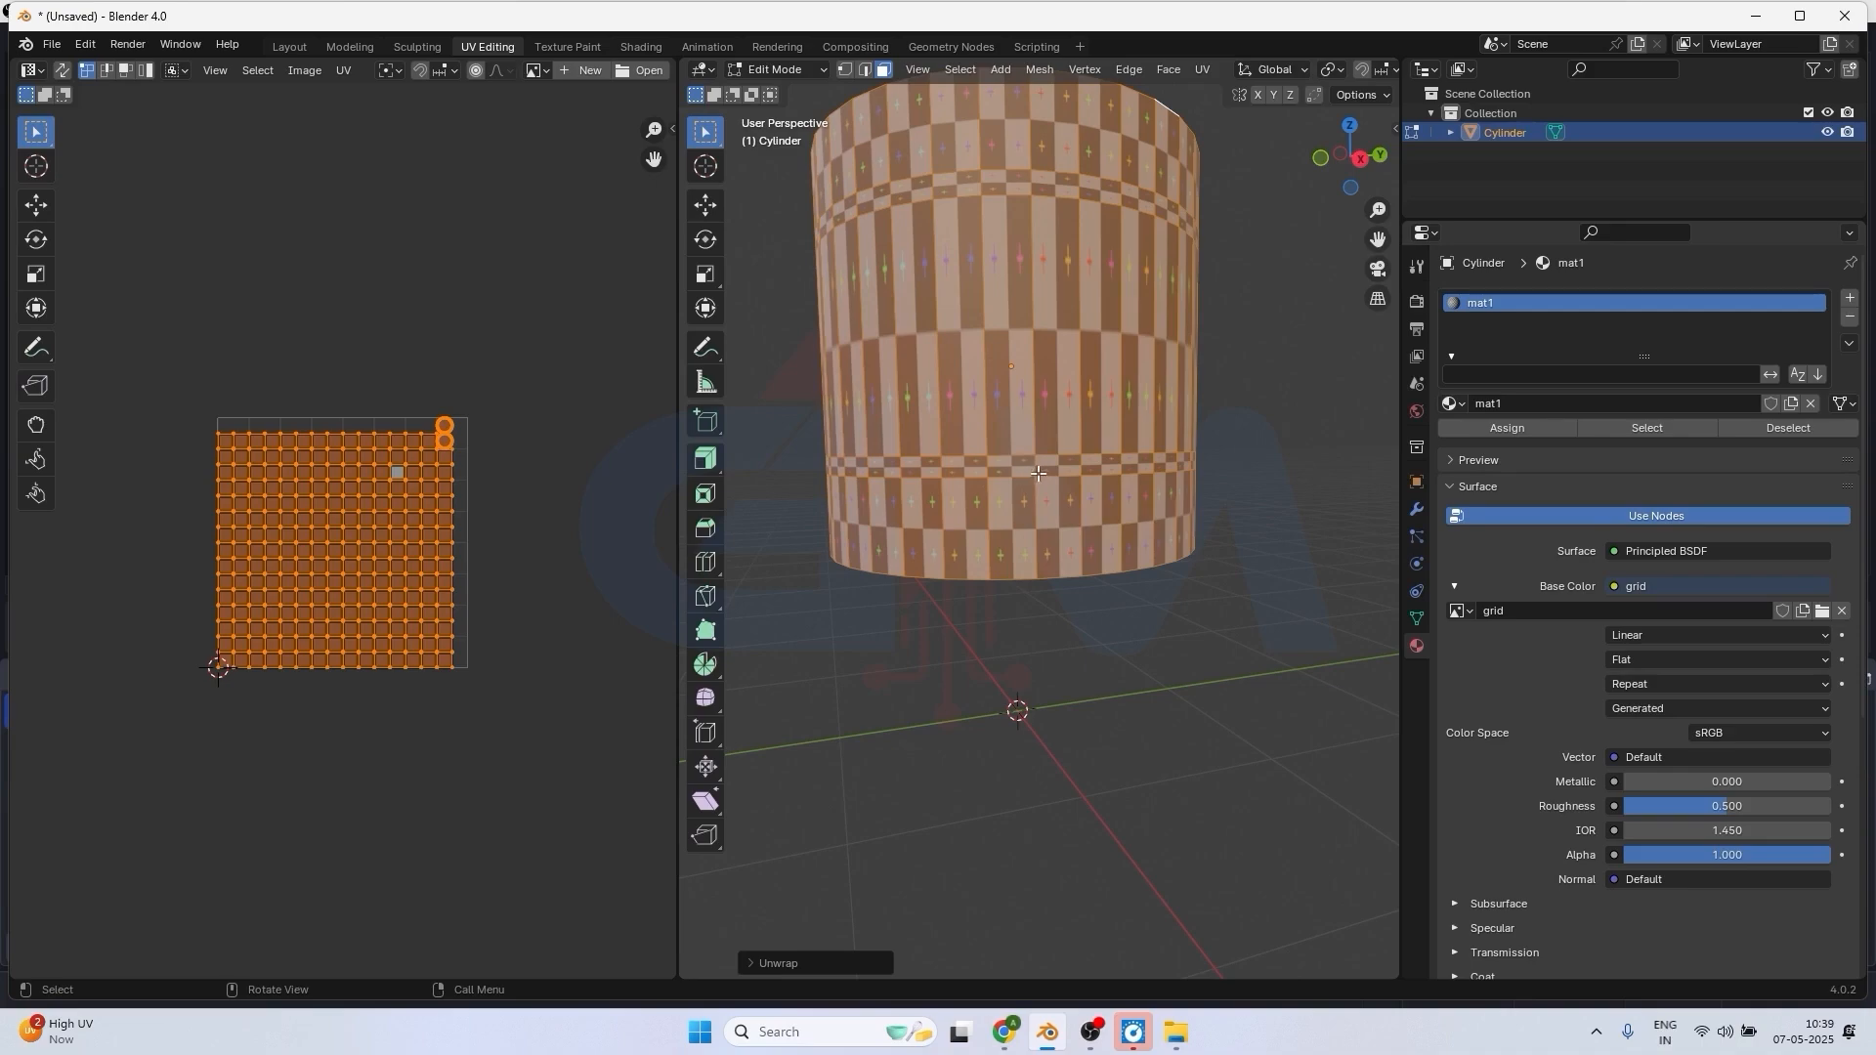
scroll(1027, 466, up, 2)
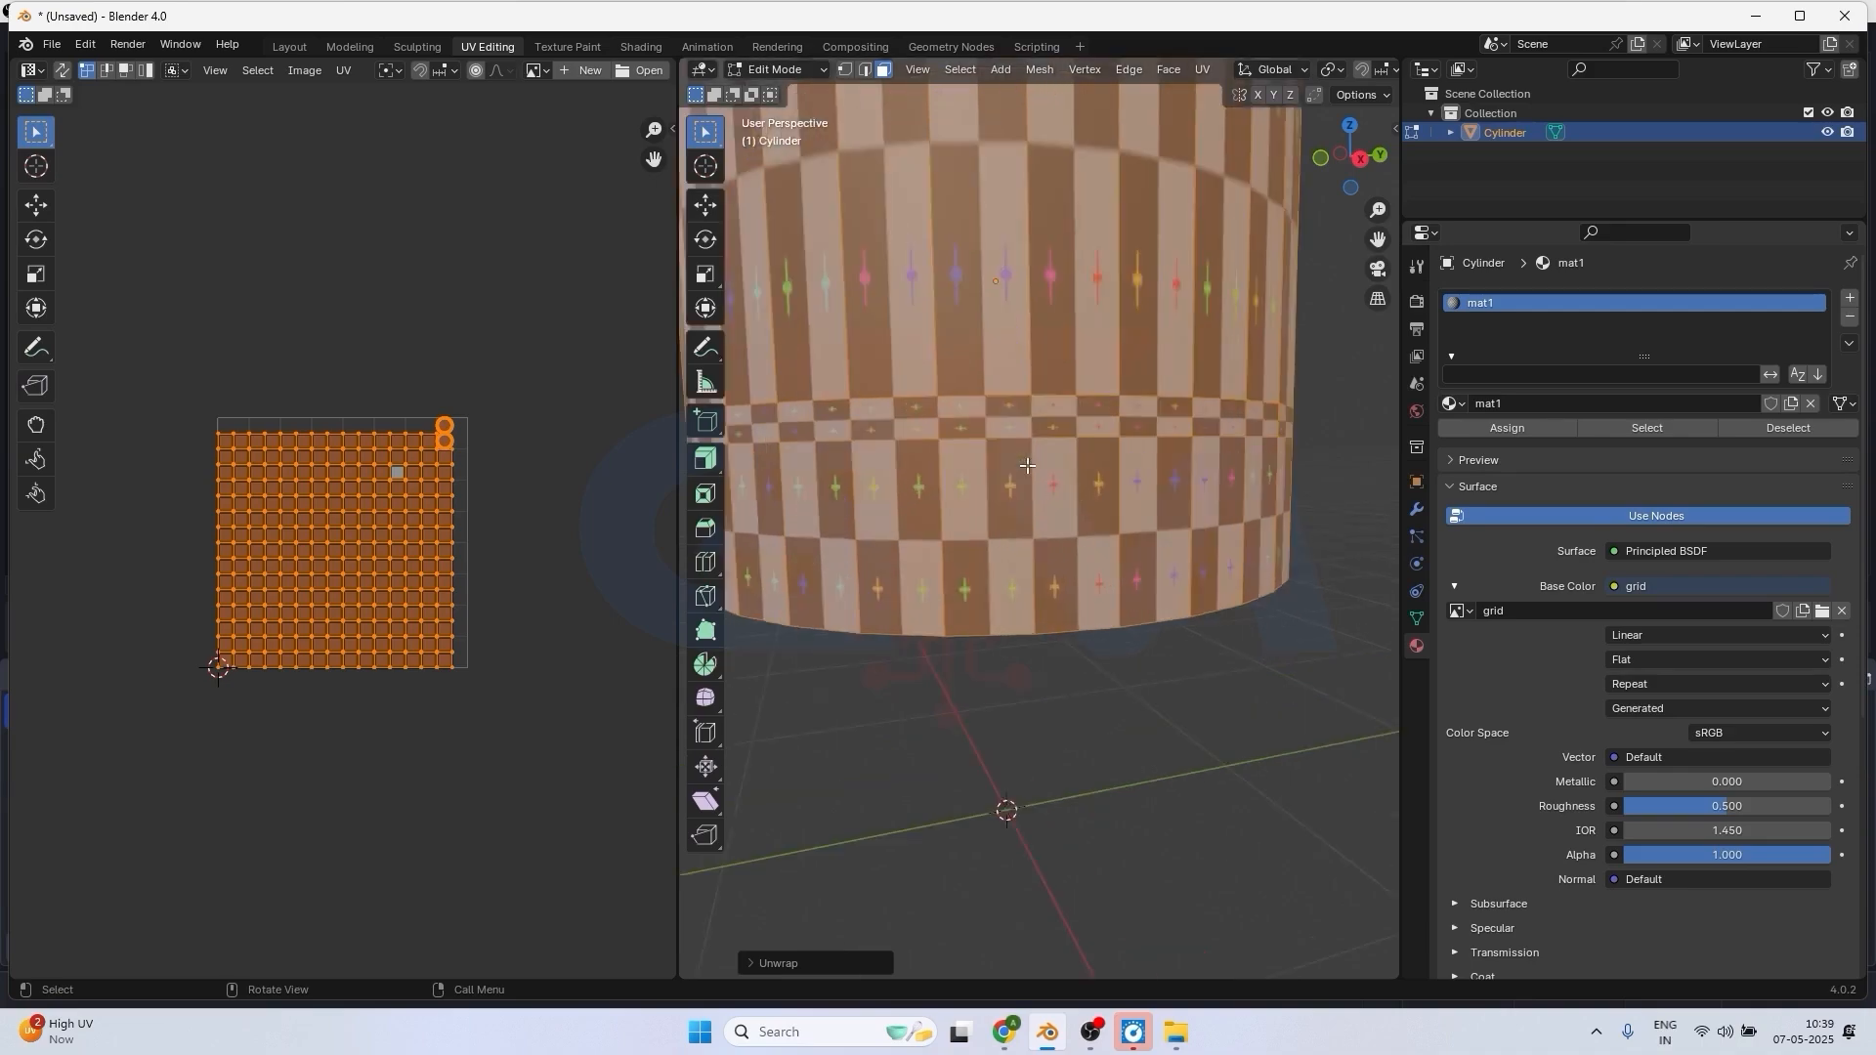
Examine the grid texture's stretching on the cylinder's side wall, top face and small cap.
scroll(1027, 466, up, 2)
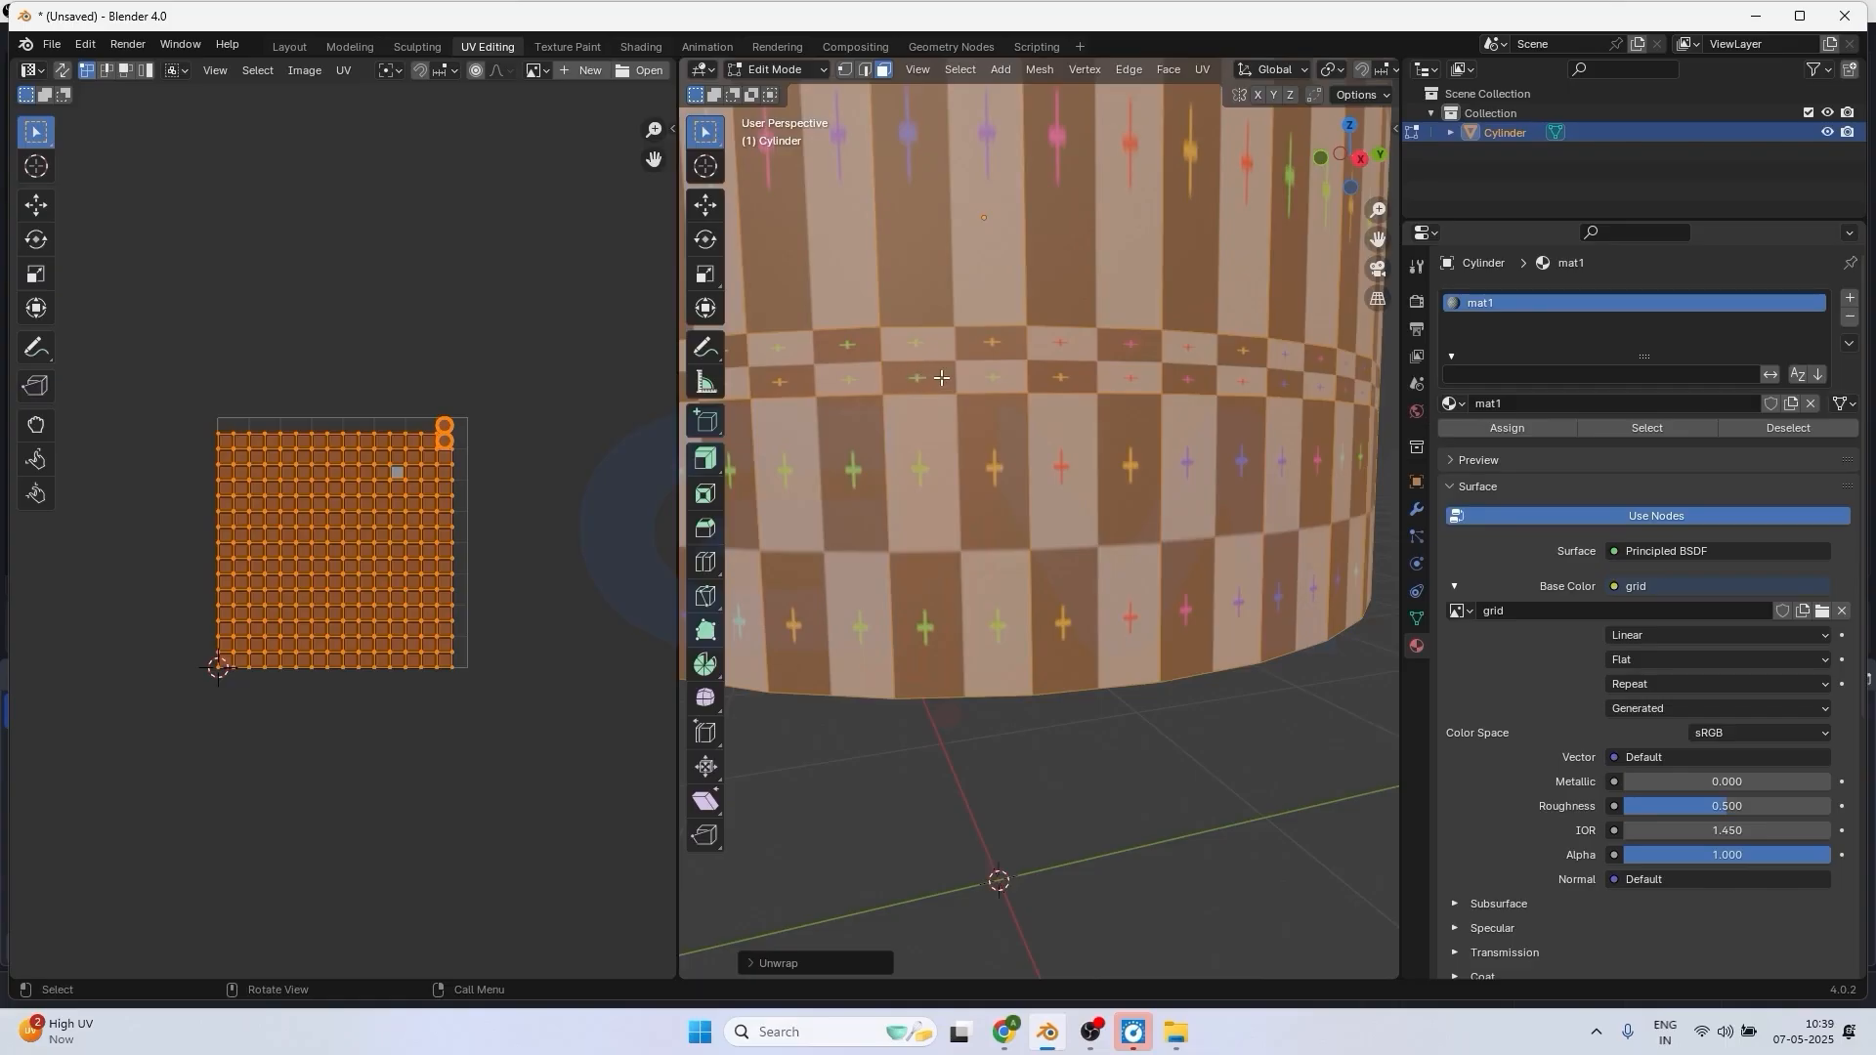
scroll(940, 378, down, 5)
scroll(1025, 343, down, 2)
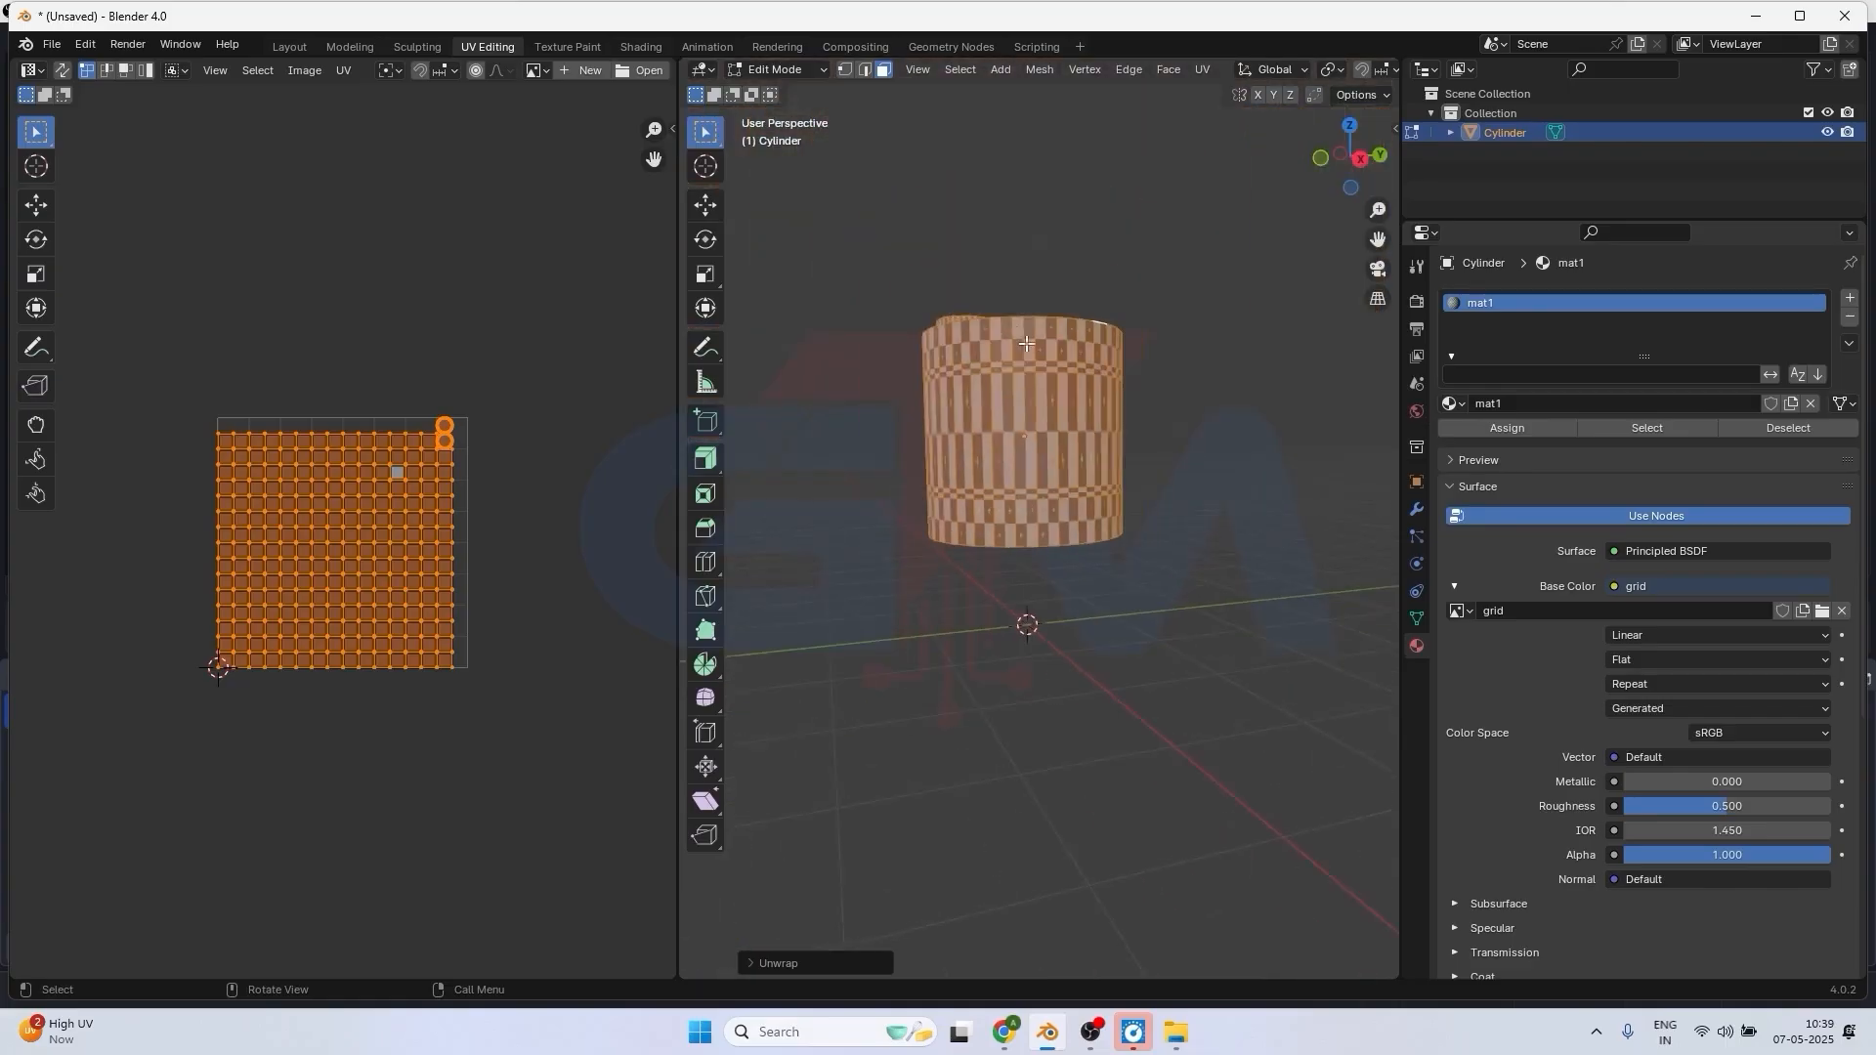
middle_drag(1026, 344, 1041, 461)
scroll(1042, 461, up, 3)
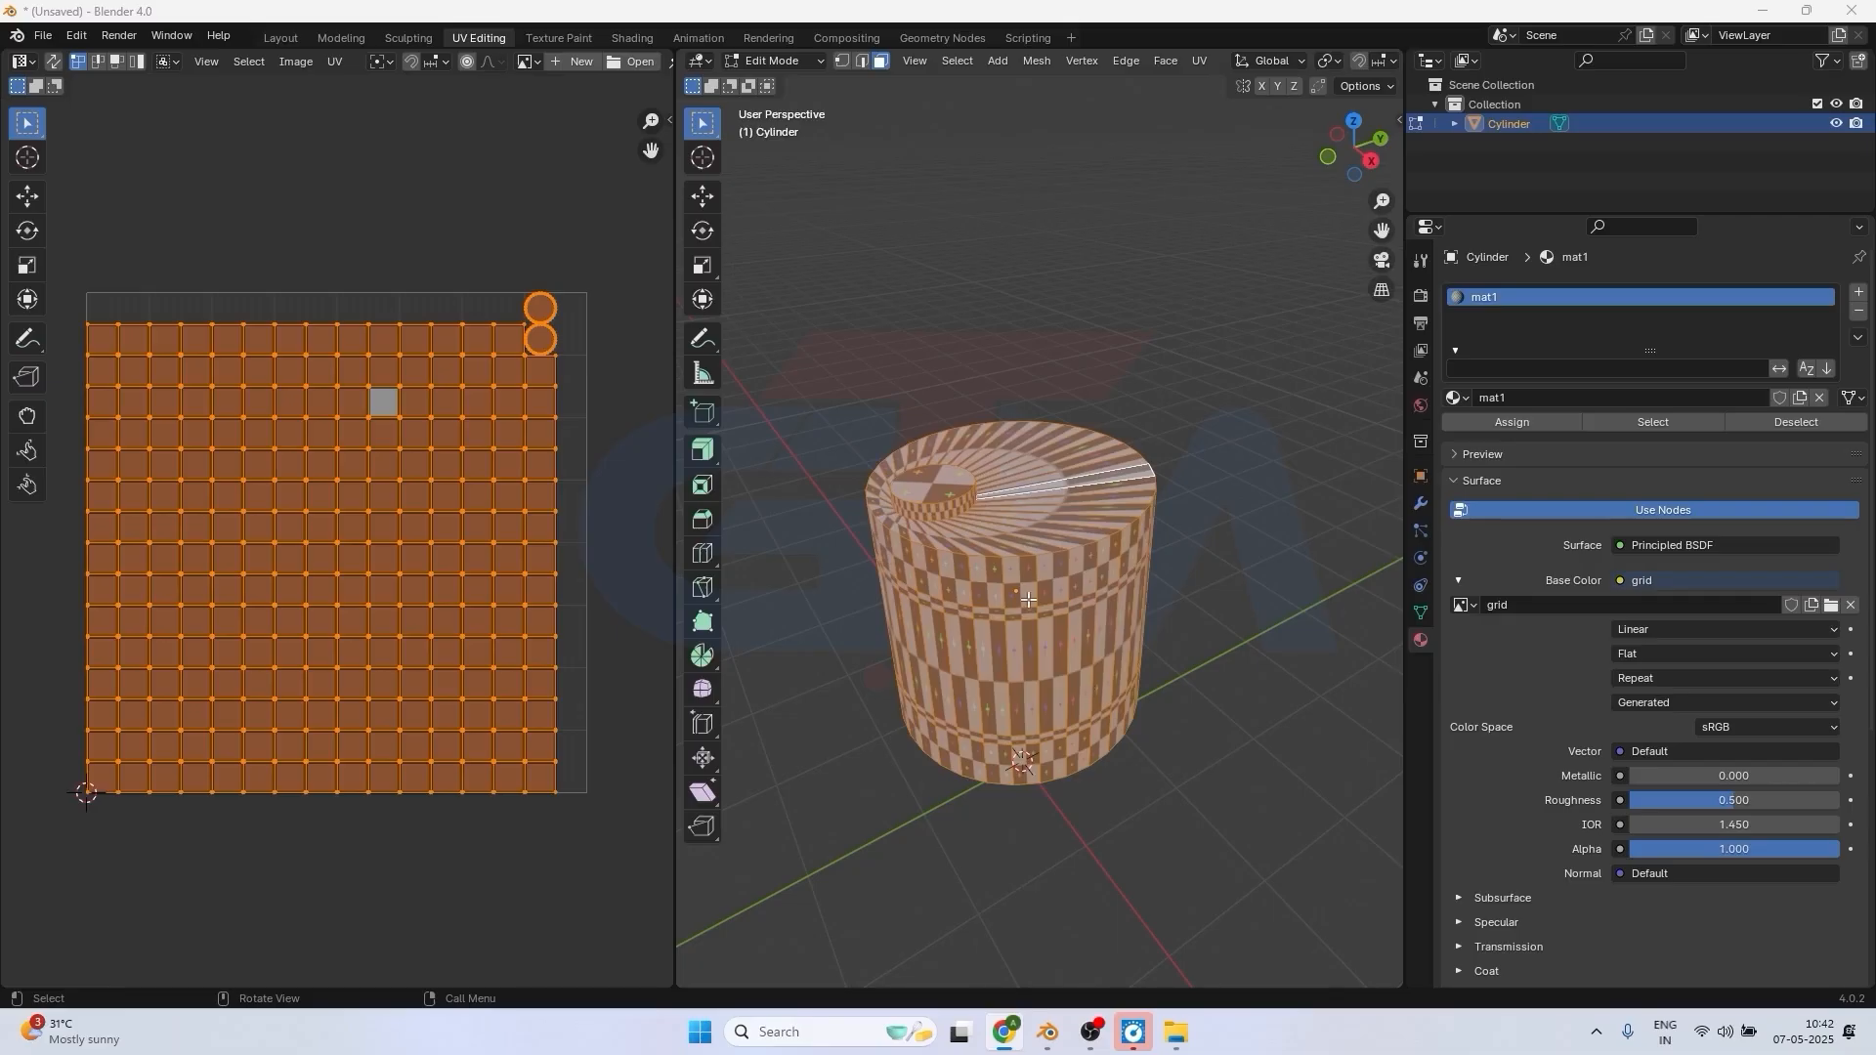
scroll(1029, 601, up, 3)
middle_drag(1080, 725, 1101, 657)
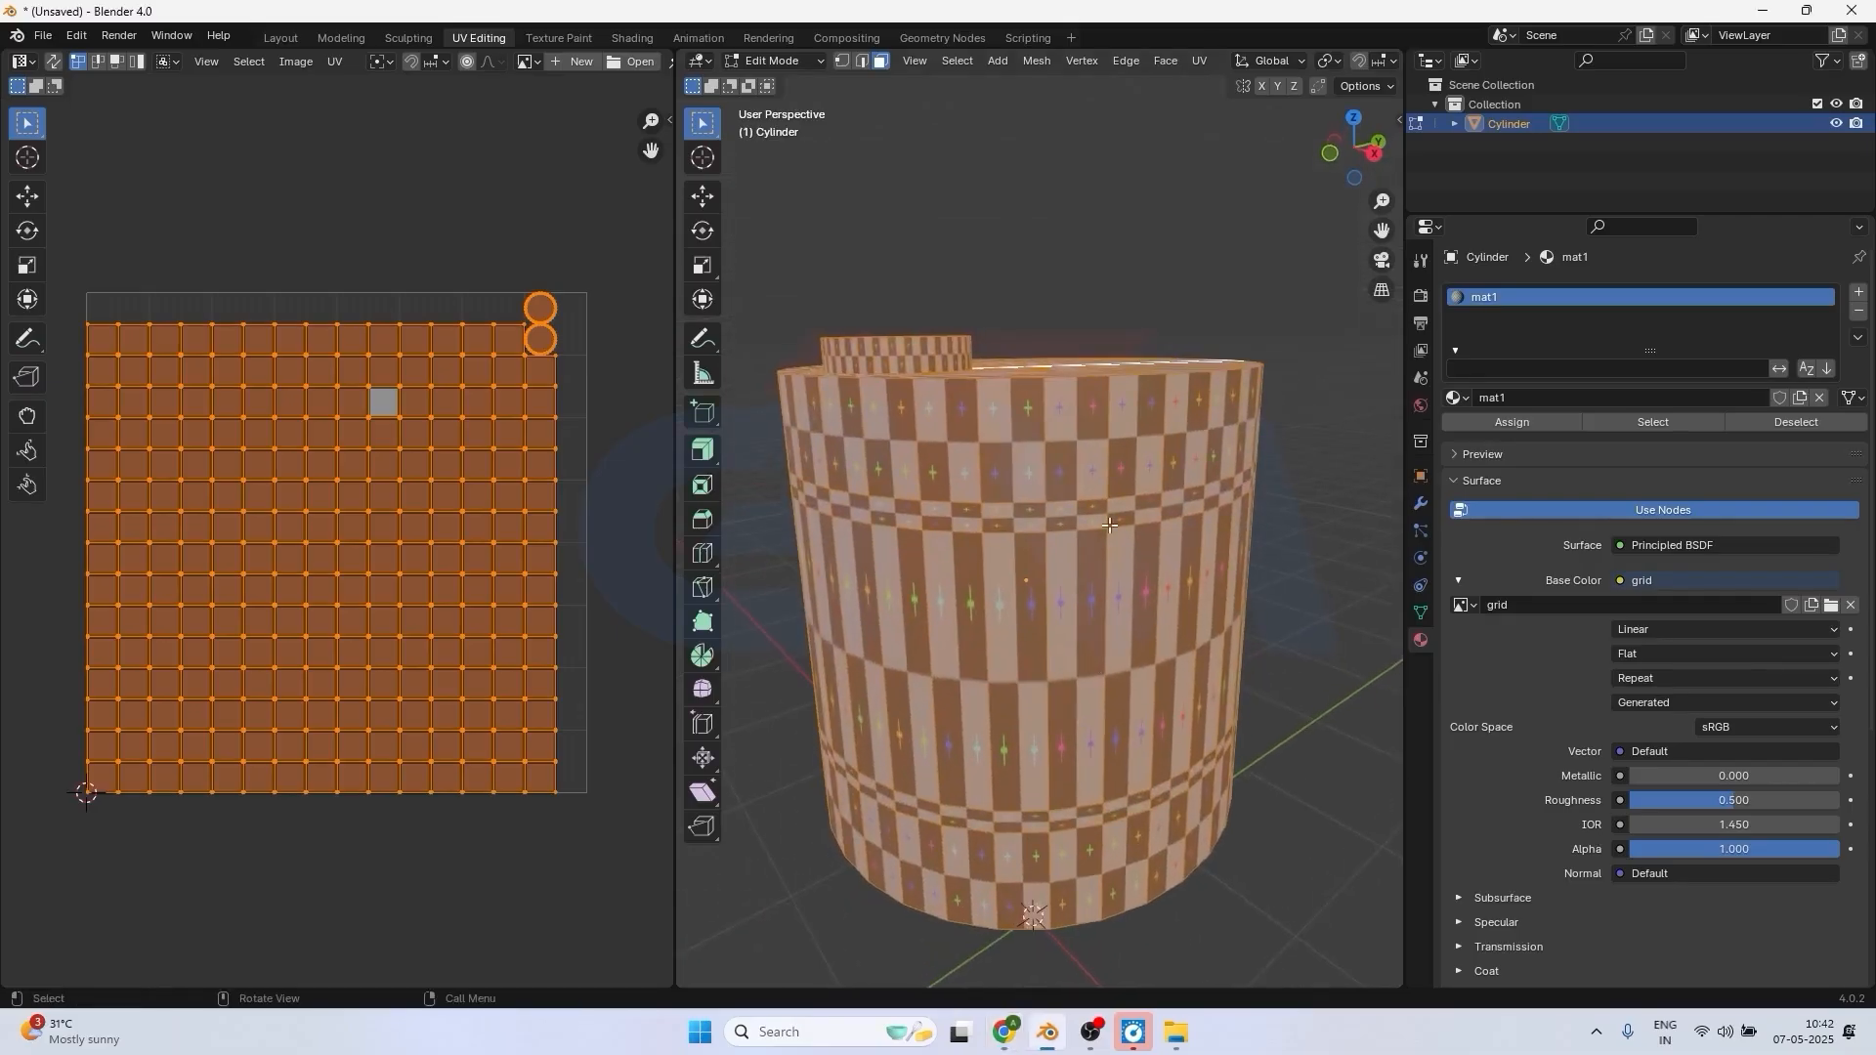
Switch to edge selection, select one continuous vertical edge path down the cylinder's side wall, and mark it as a seam.
click(860, 62)
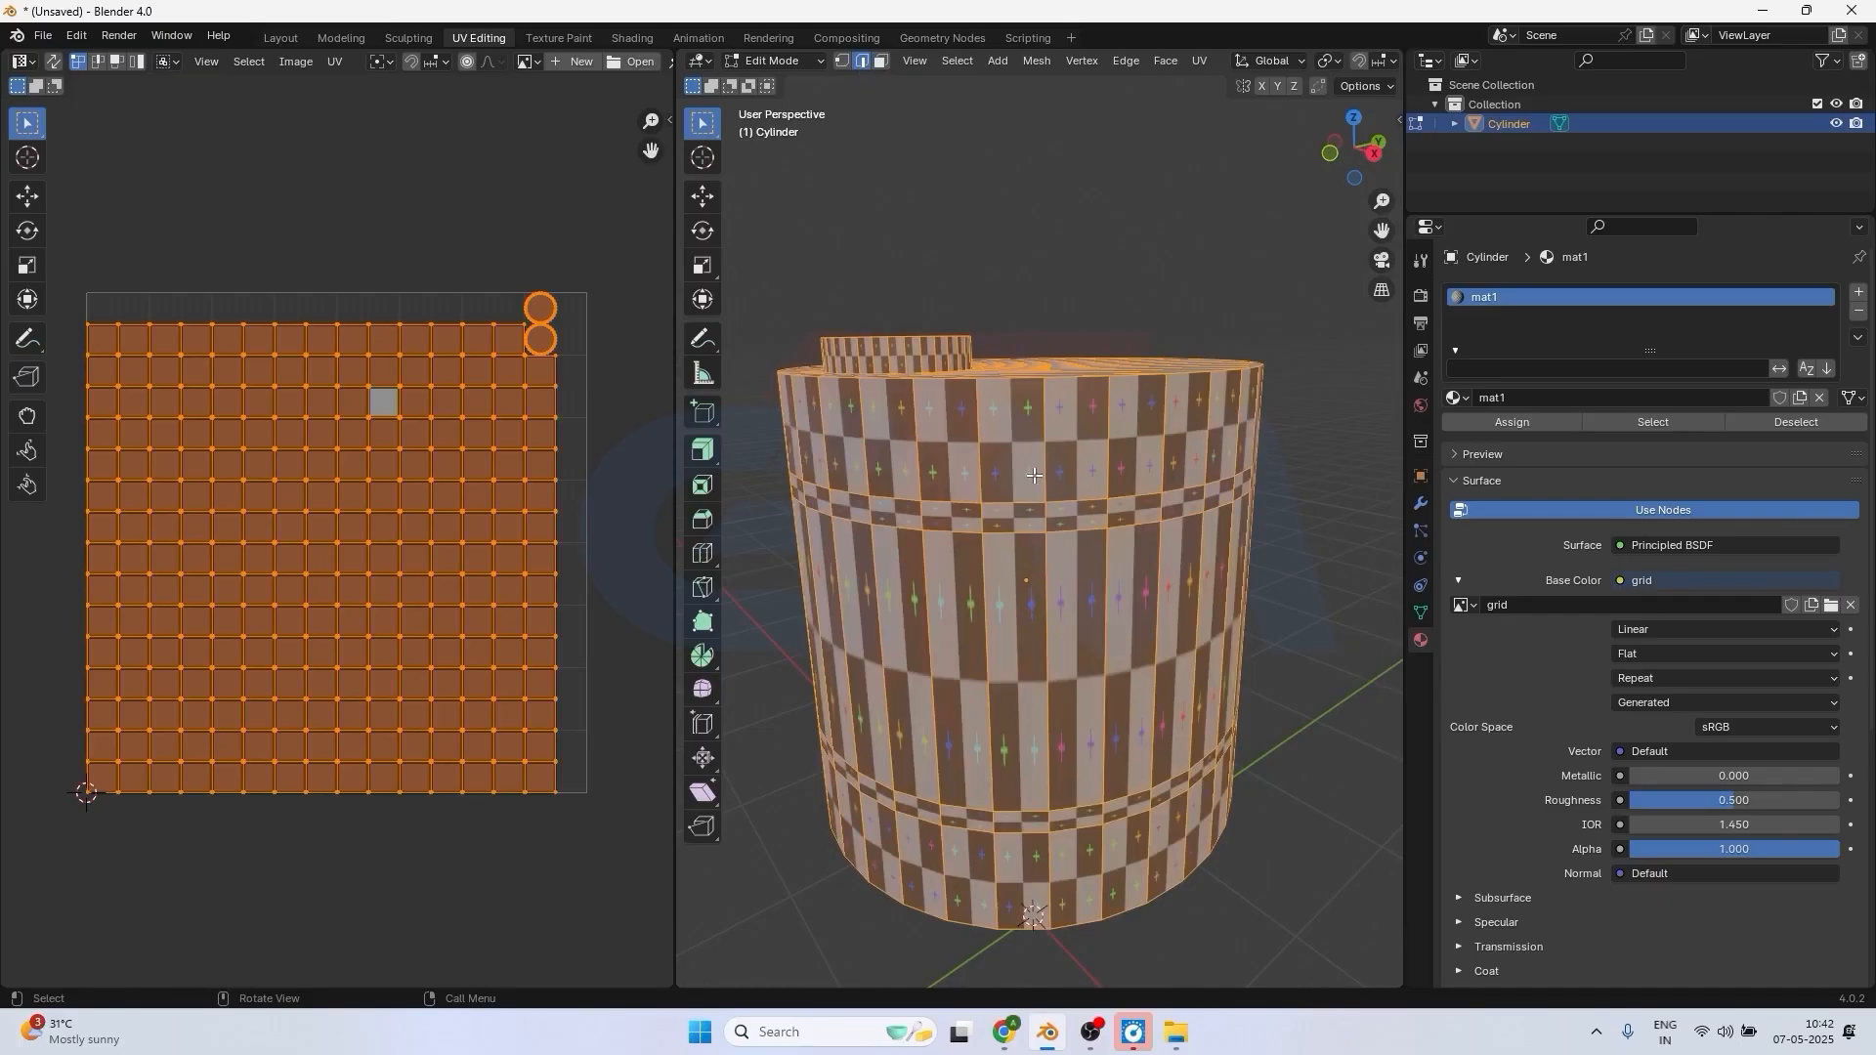
click(1043, 446)
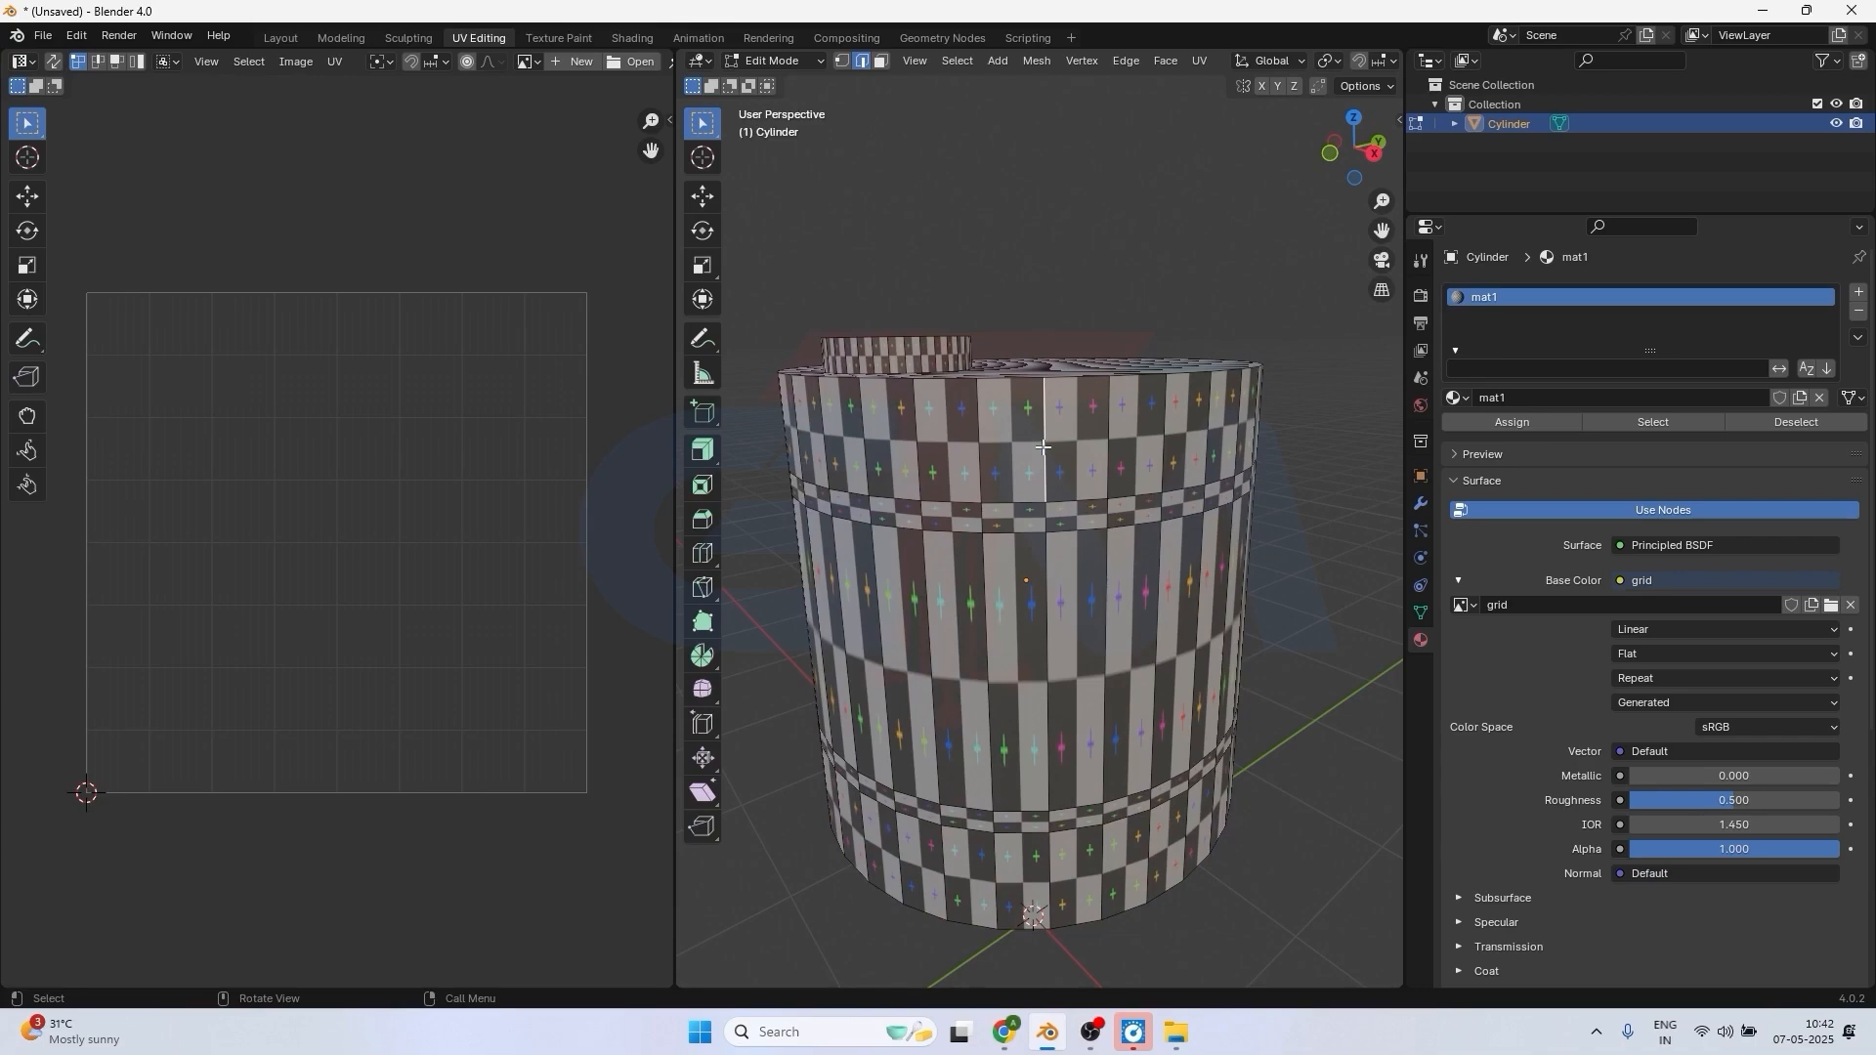
ctrl+click(1049, 848)
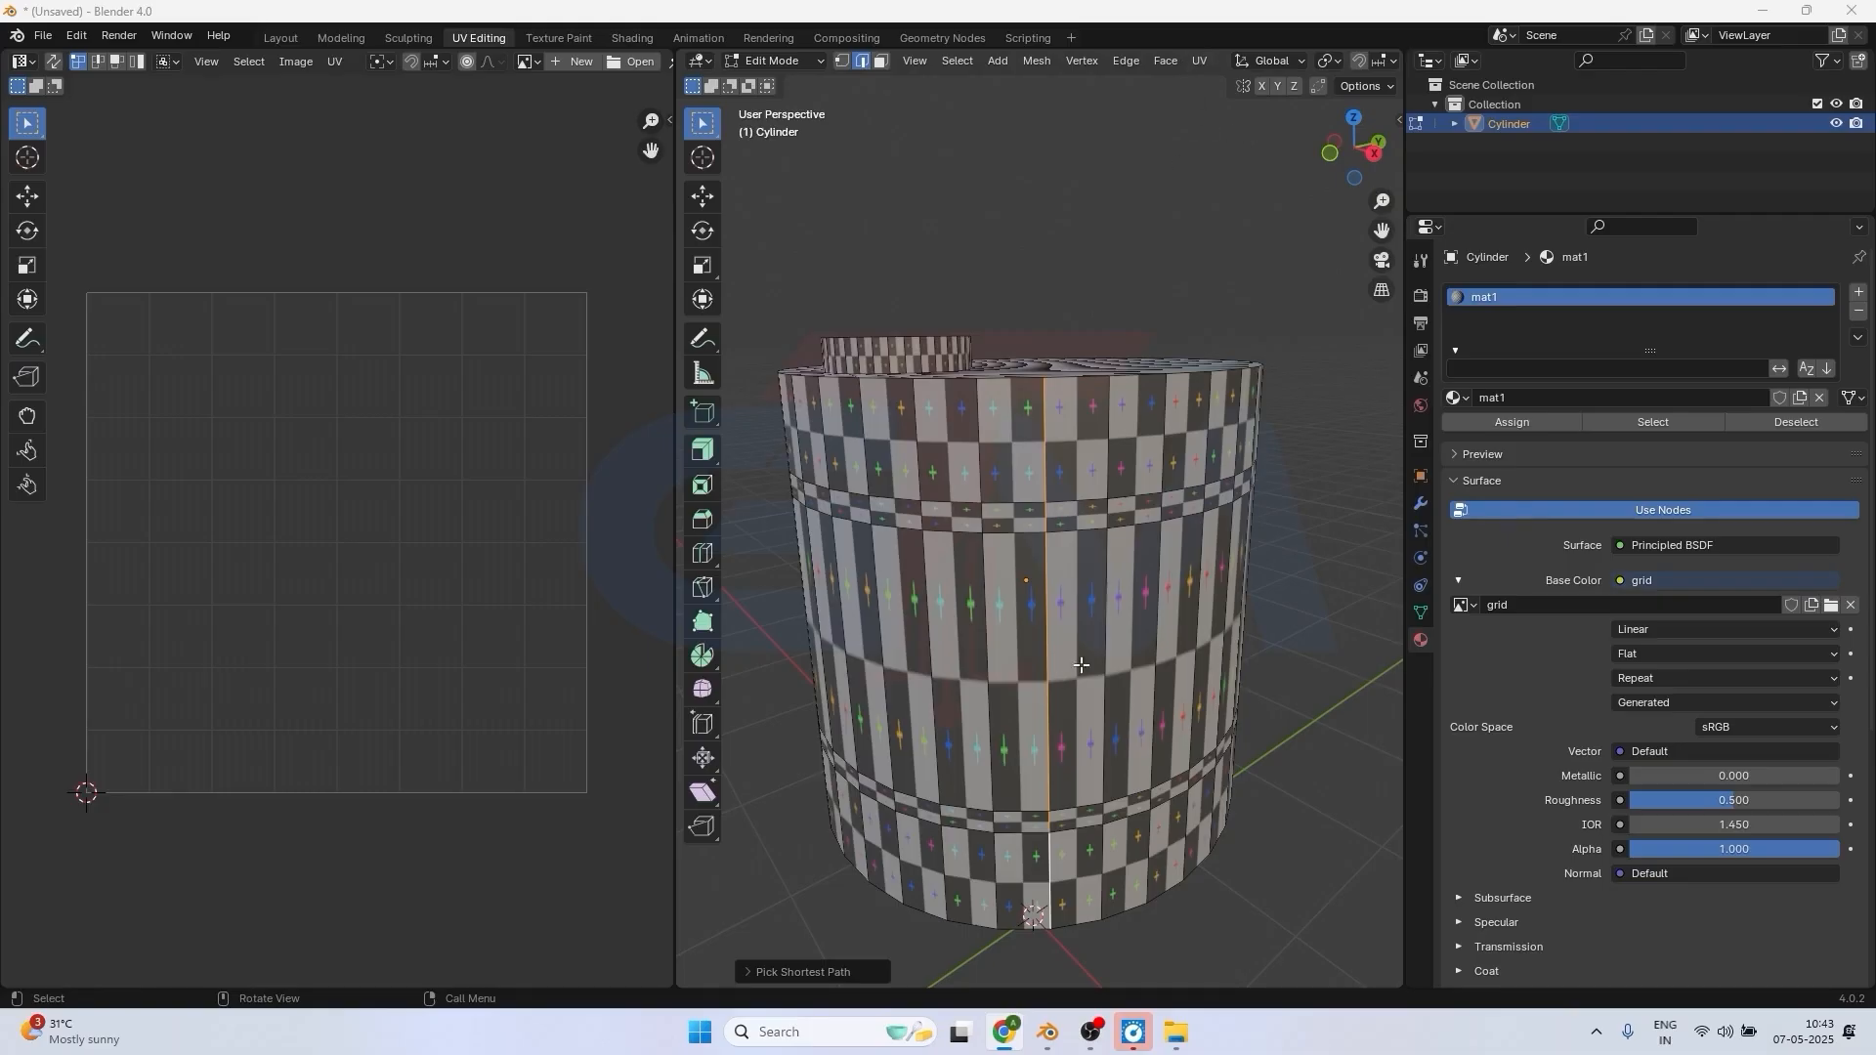
click(1199, 61)
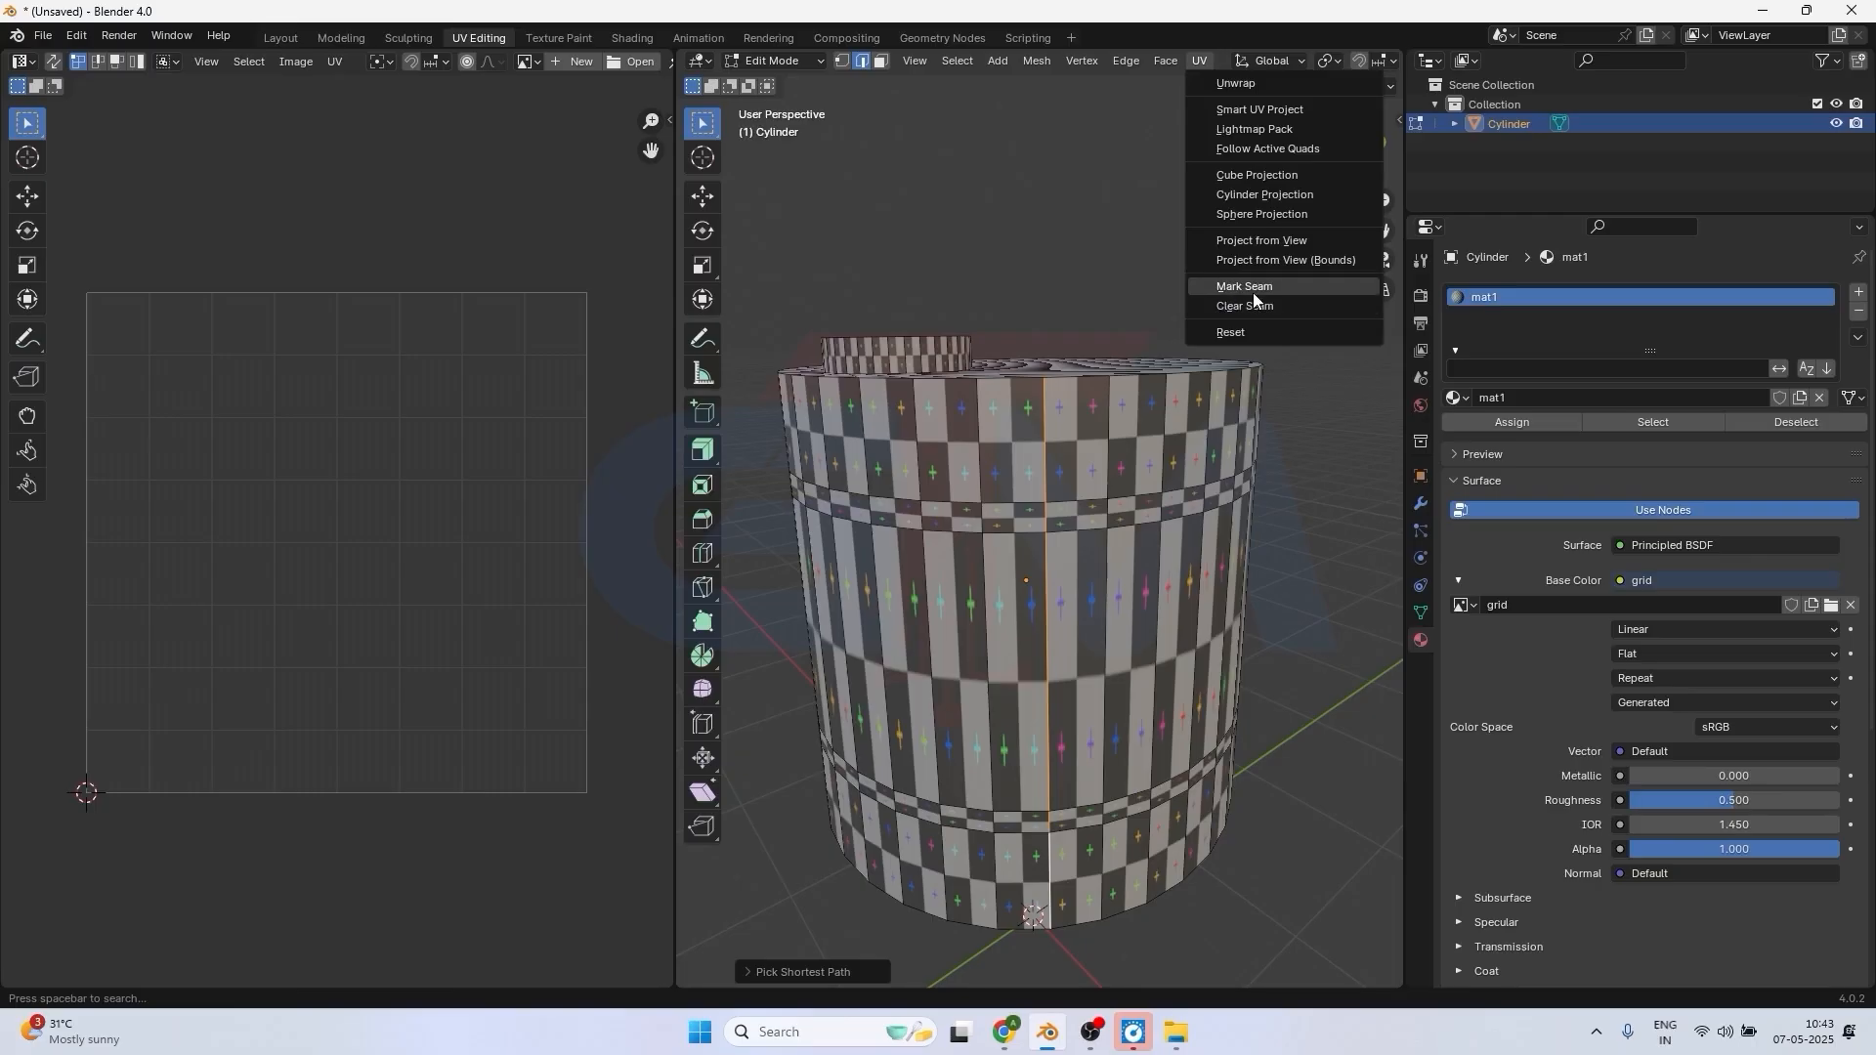
click(1123, 63)
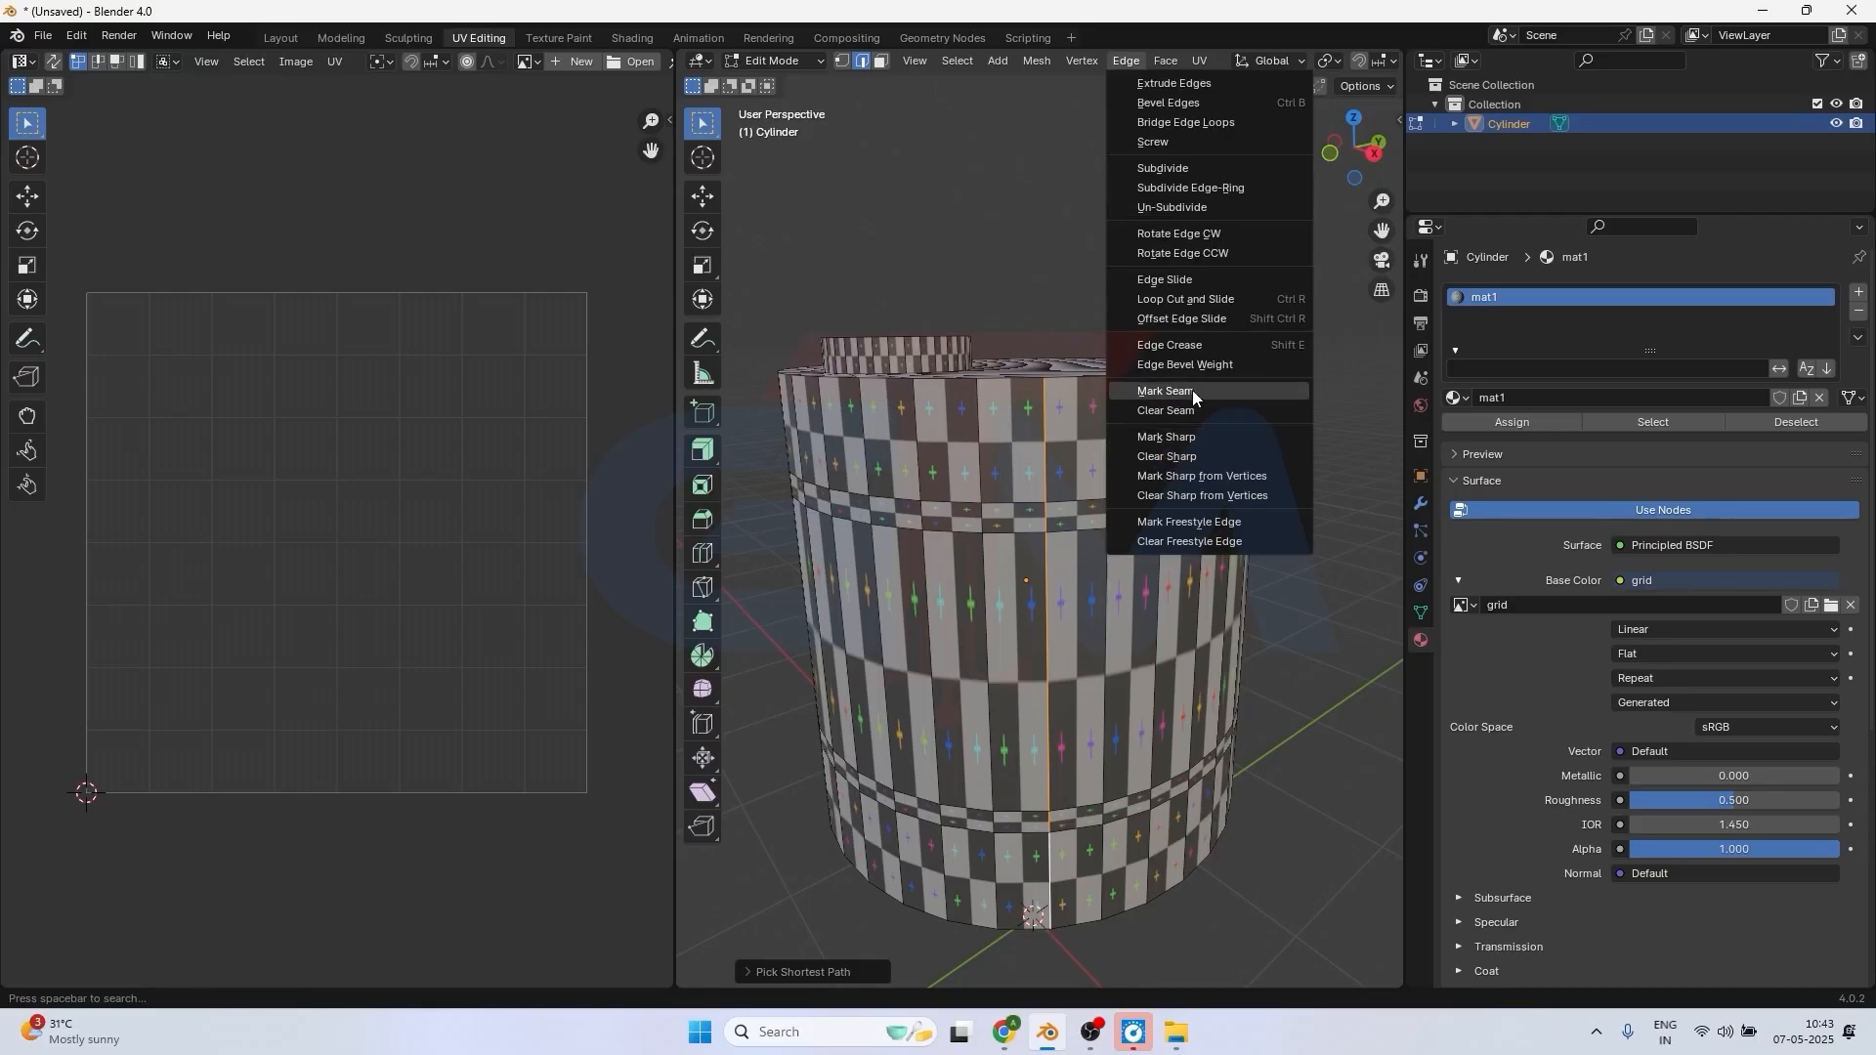
key(ctrl+e)
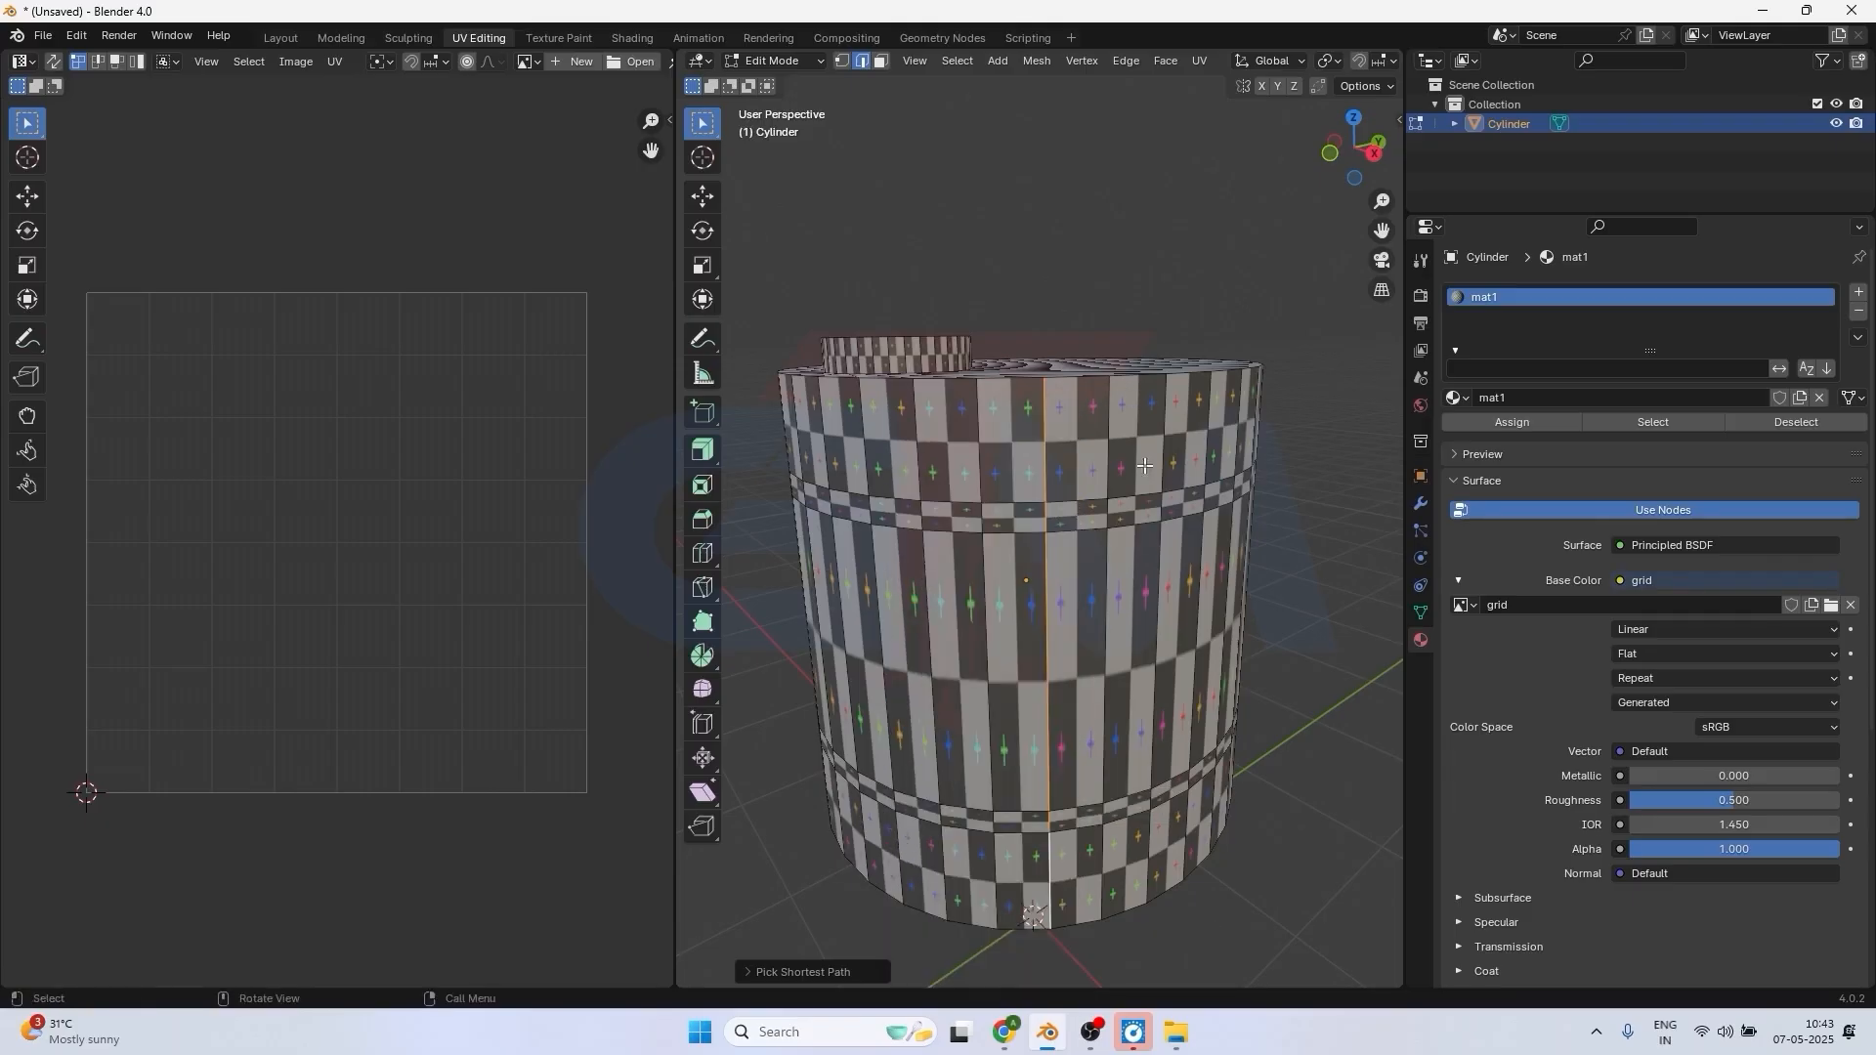
right_click(1050, 477)
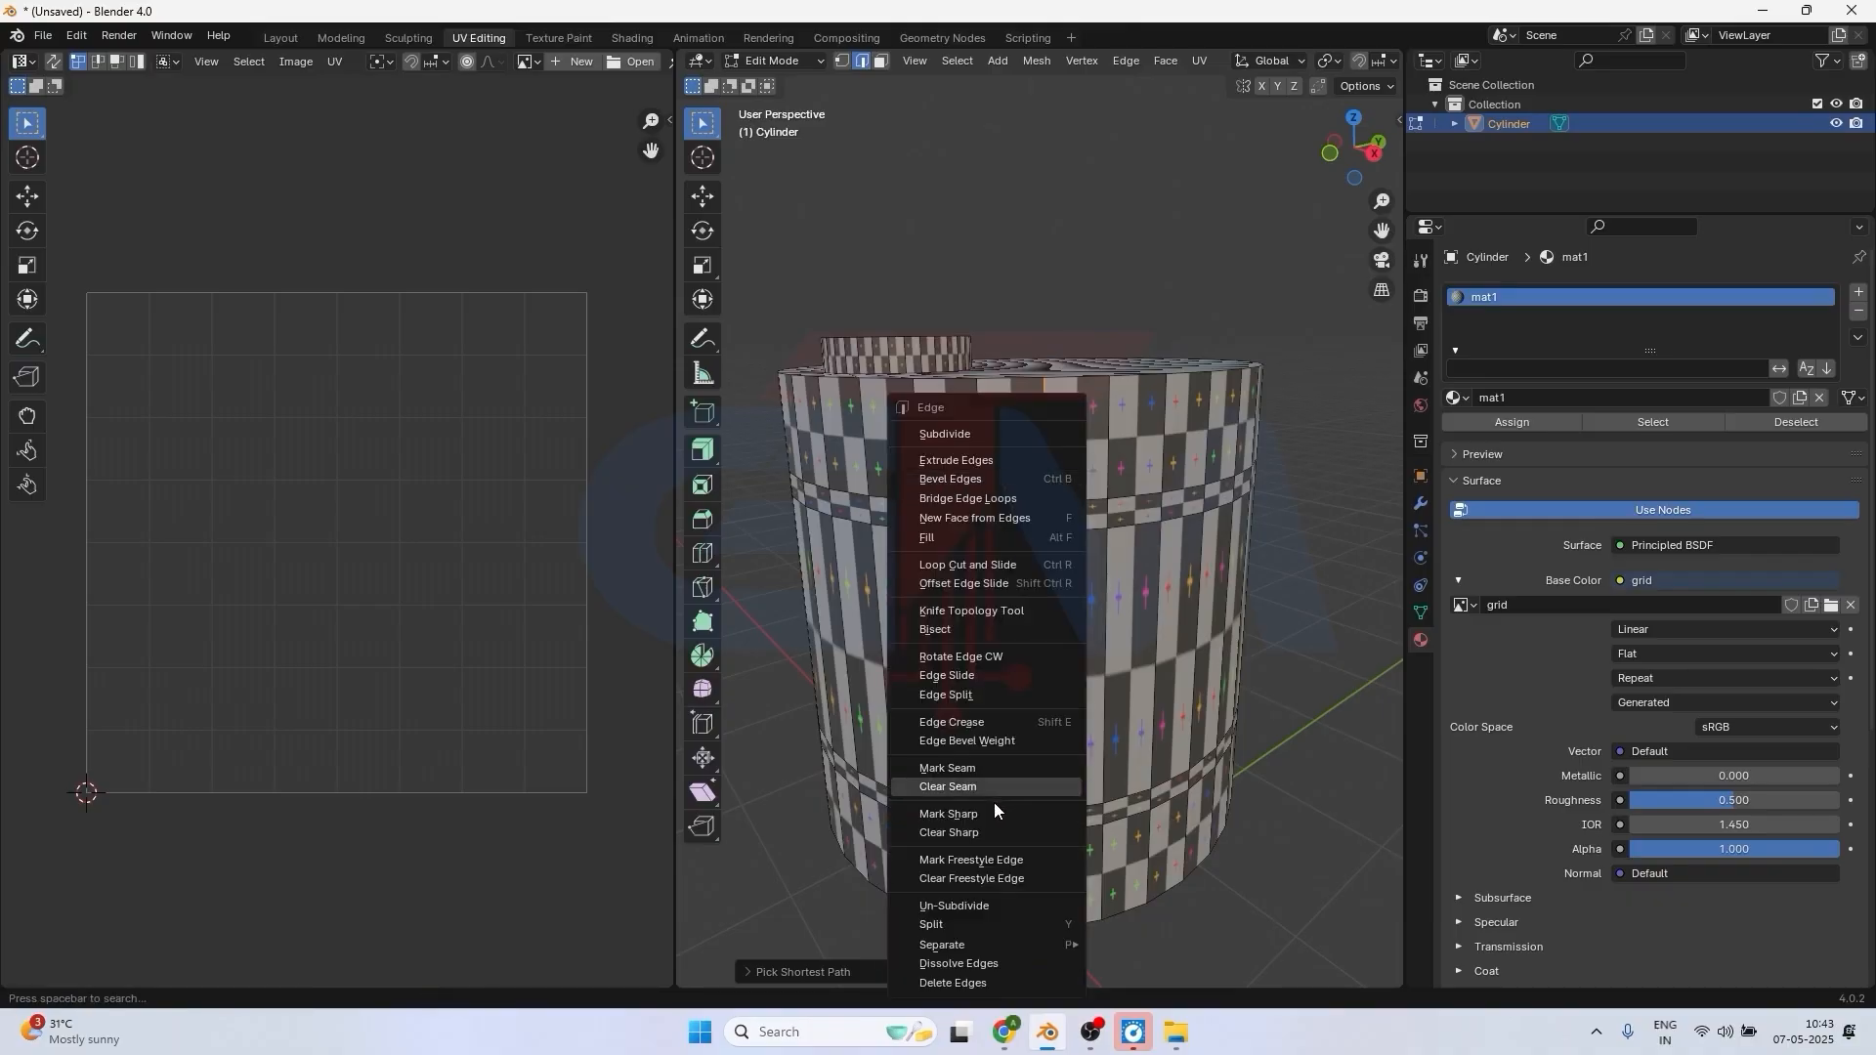
click(973, 771)
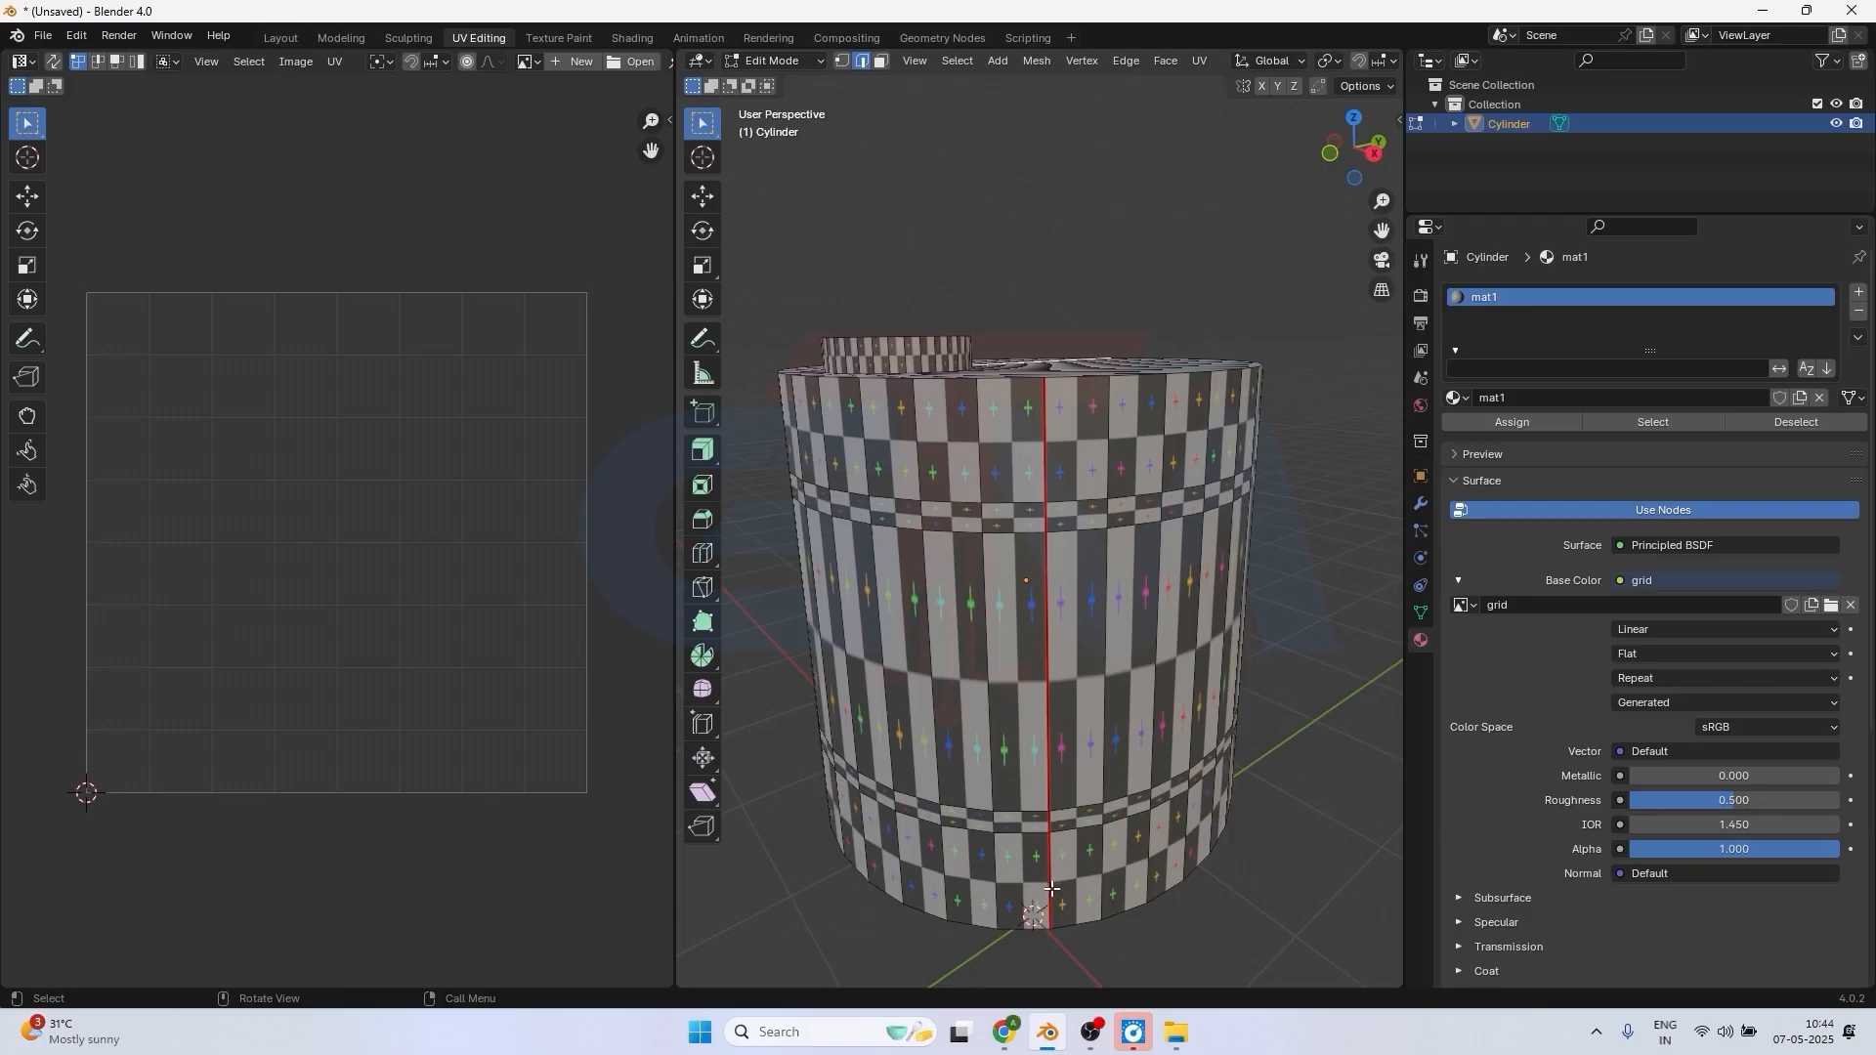
Select the whole edge loop around the cylinder's top rim and mark it as a seam.
middle_drag(1051, 889, 1069, 509)
scroll(1031, 627, up, 2)
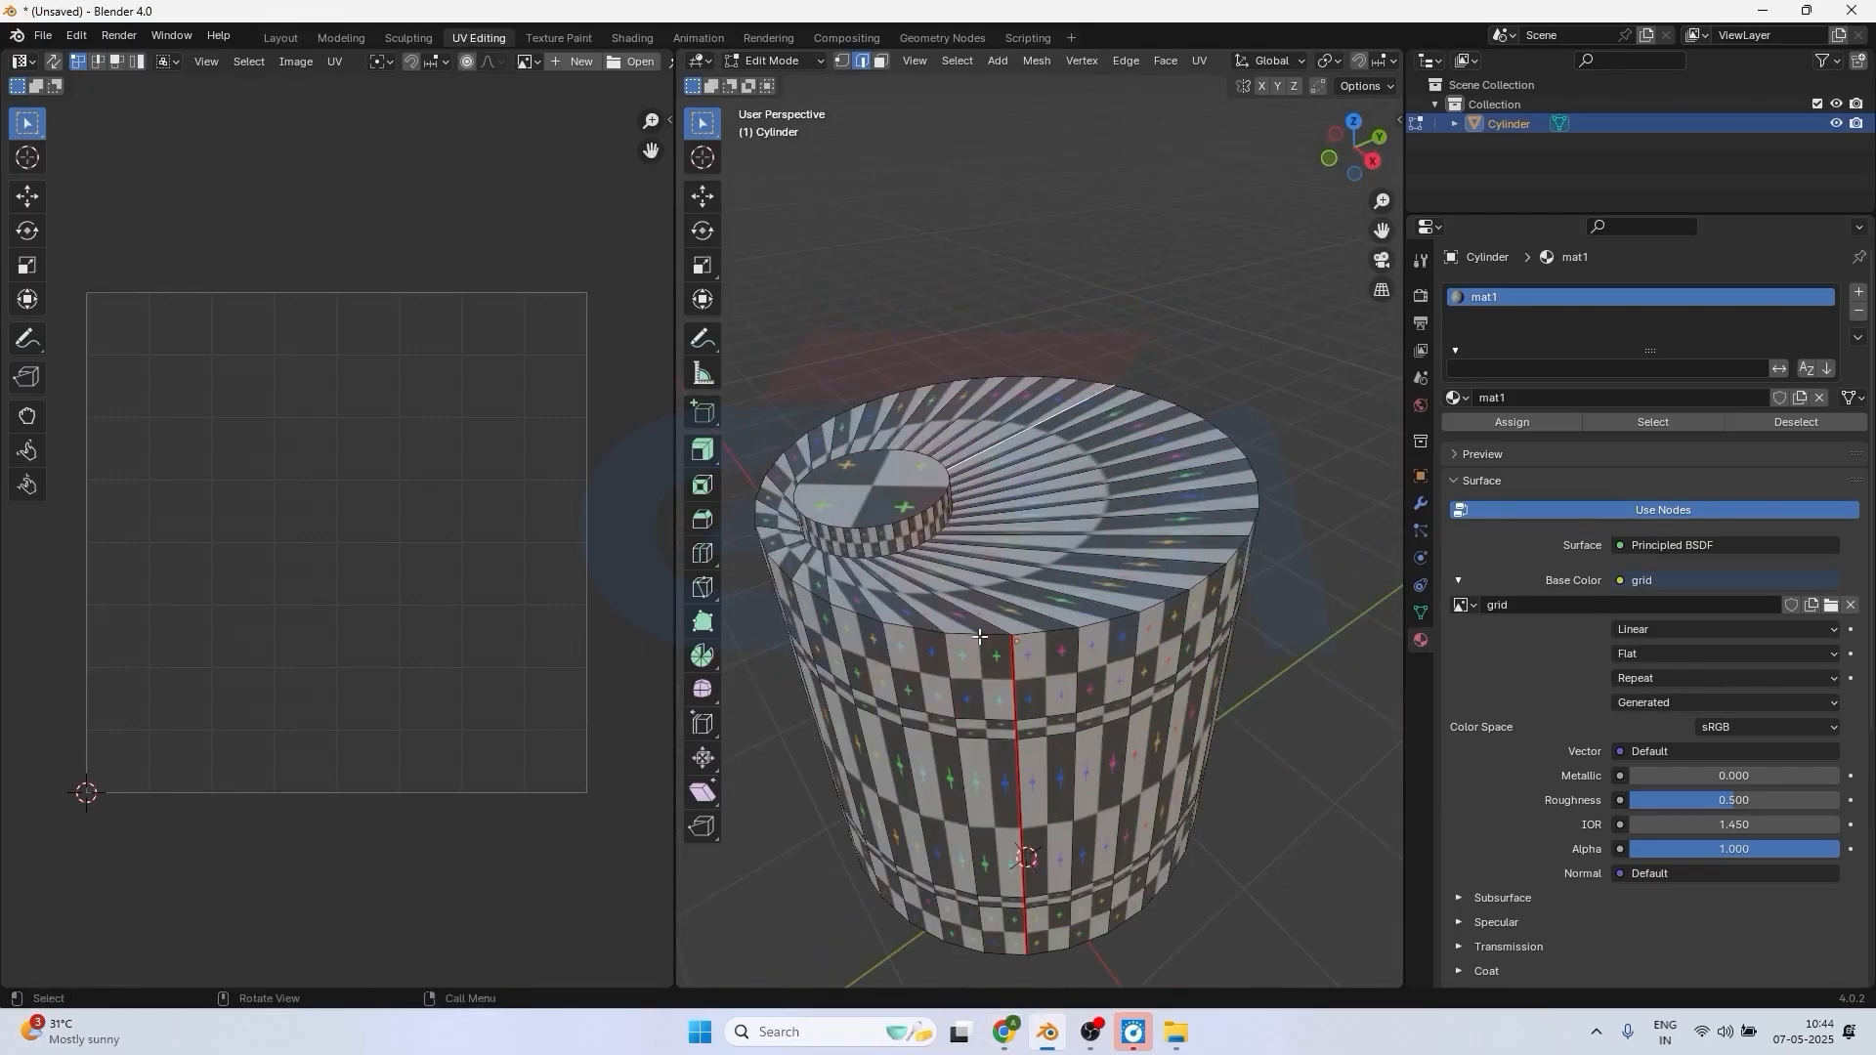
click(977, 635)
alt+click(922, 630)
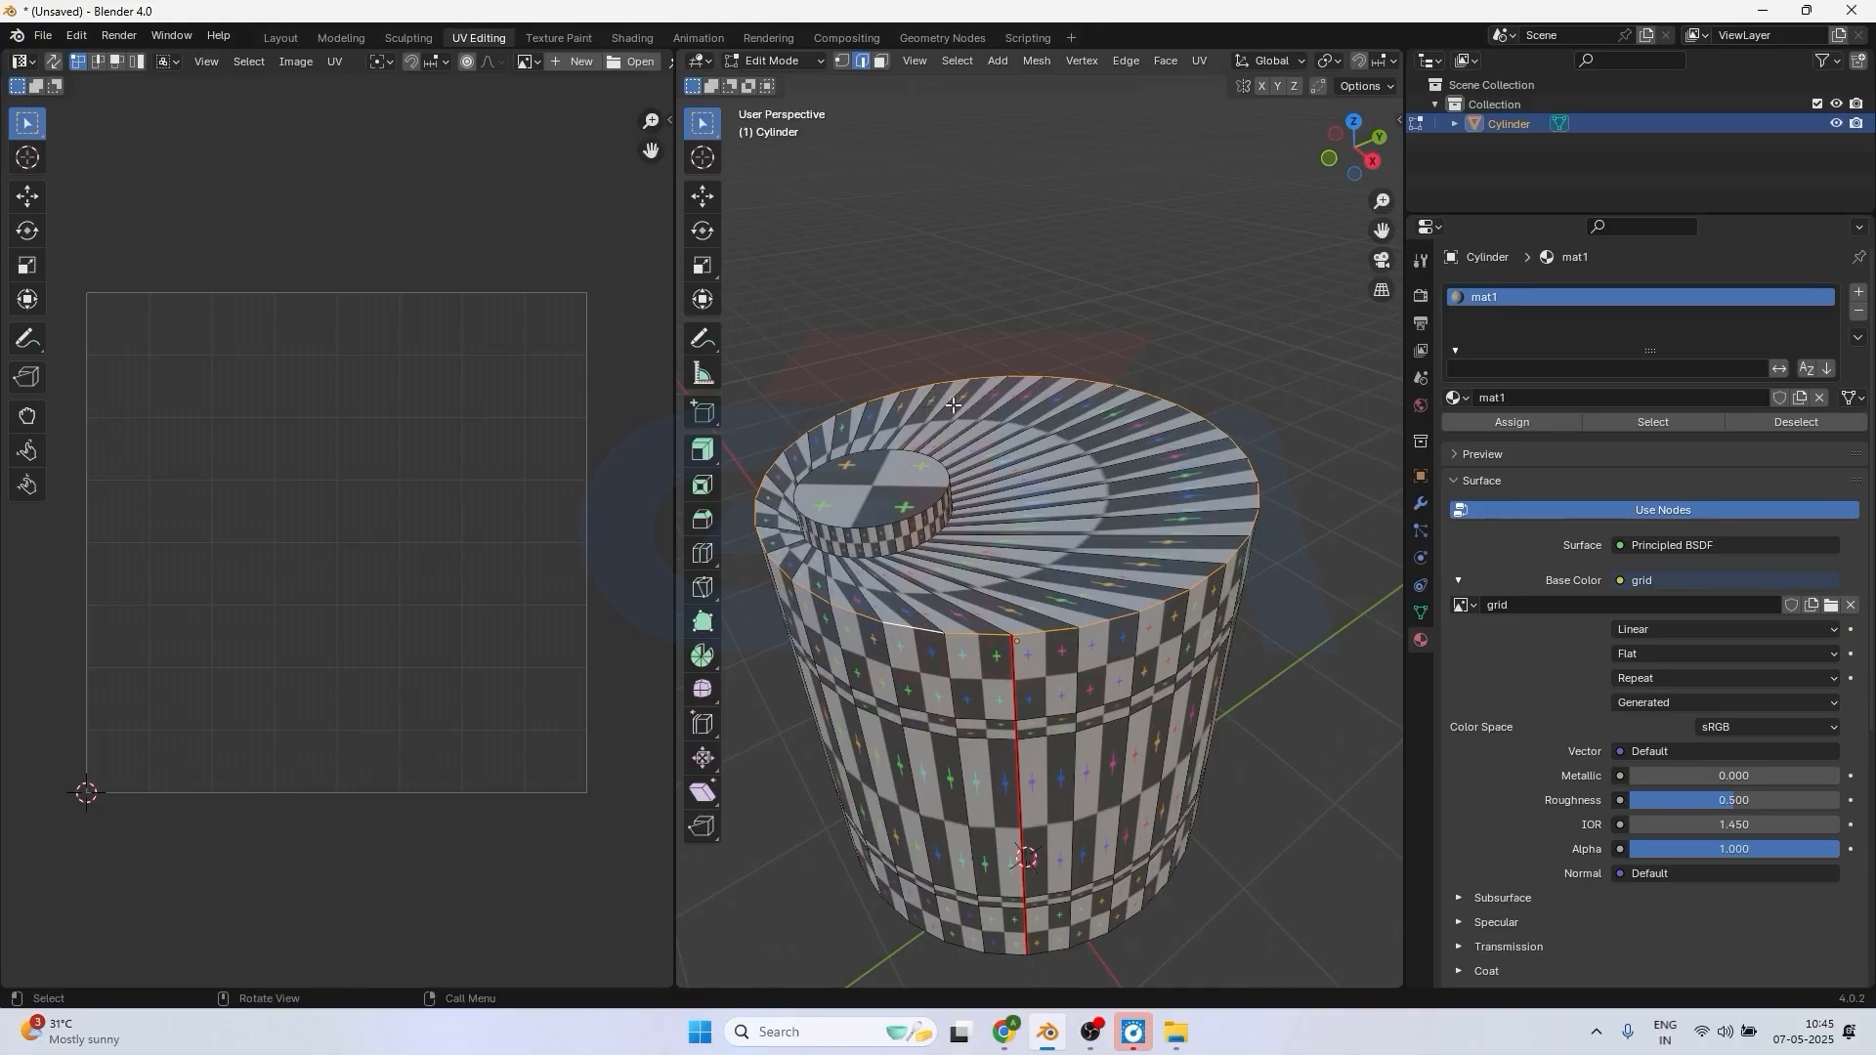
right_click(1072, 626)
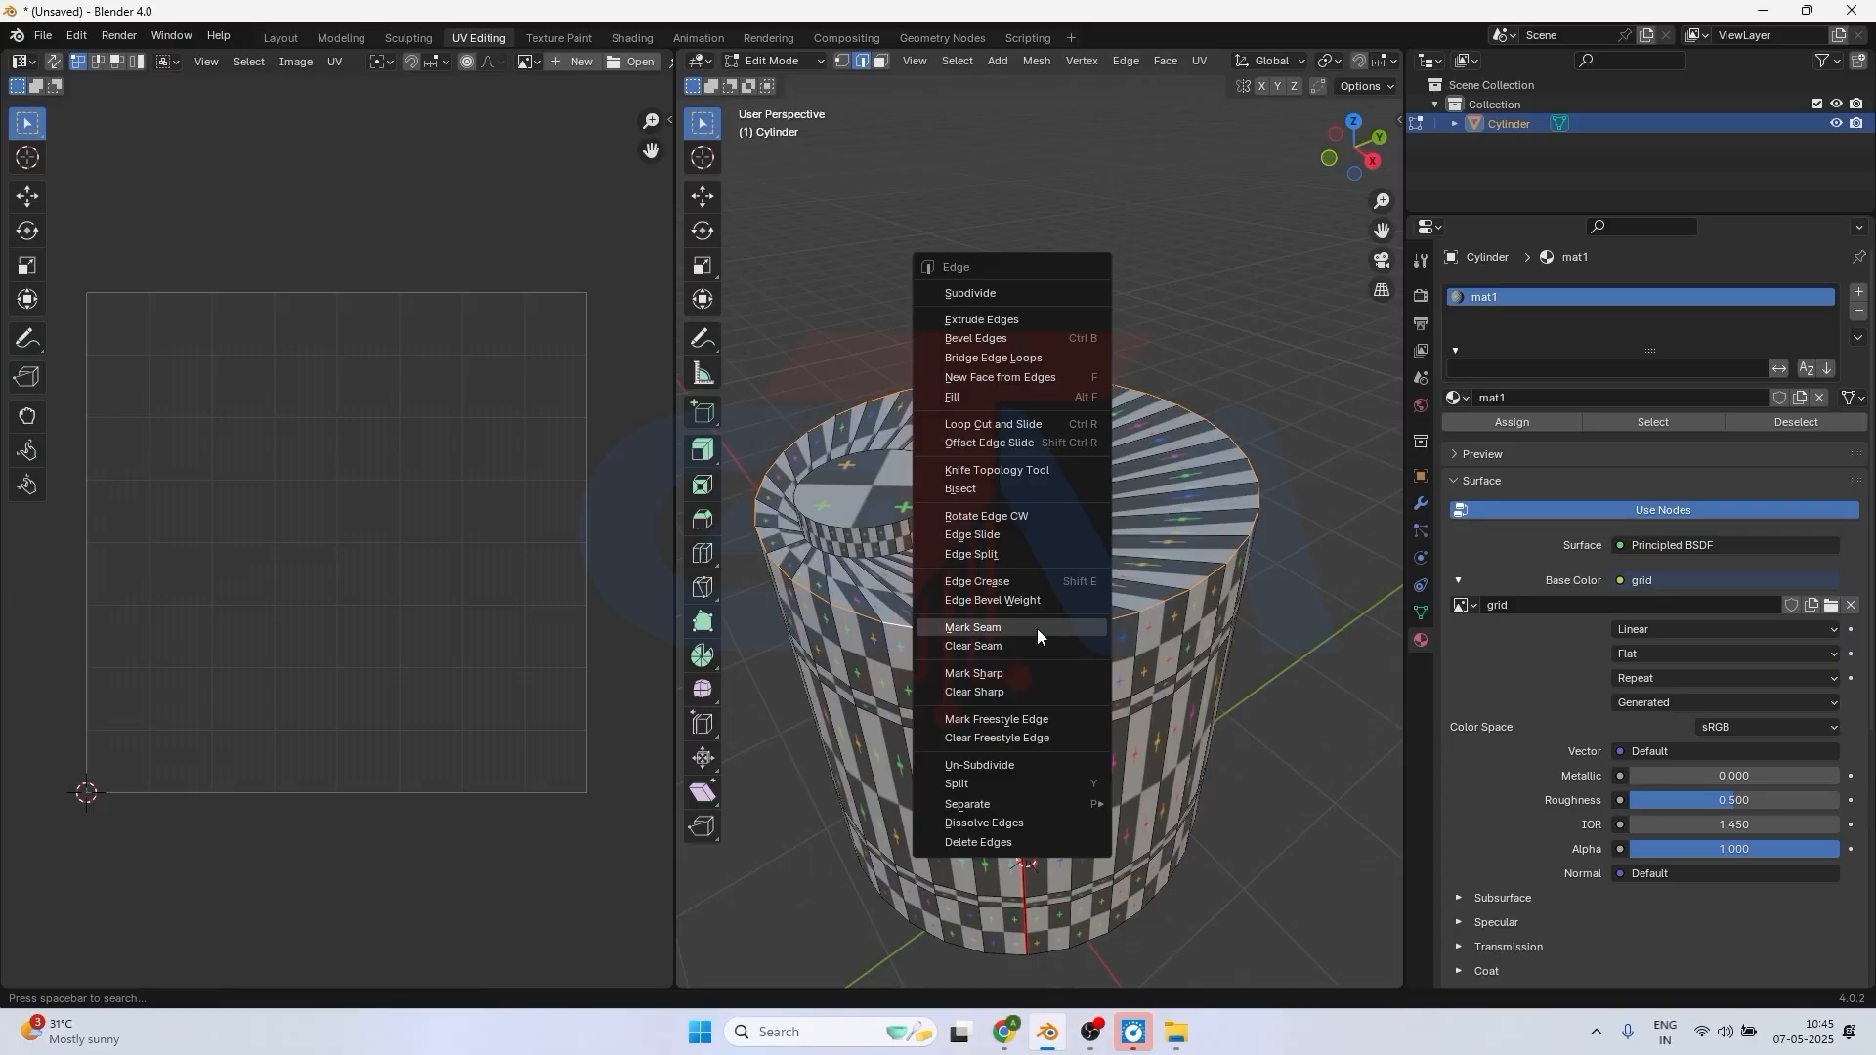
click(981, 628)
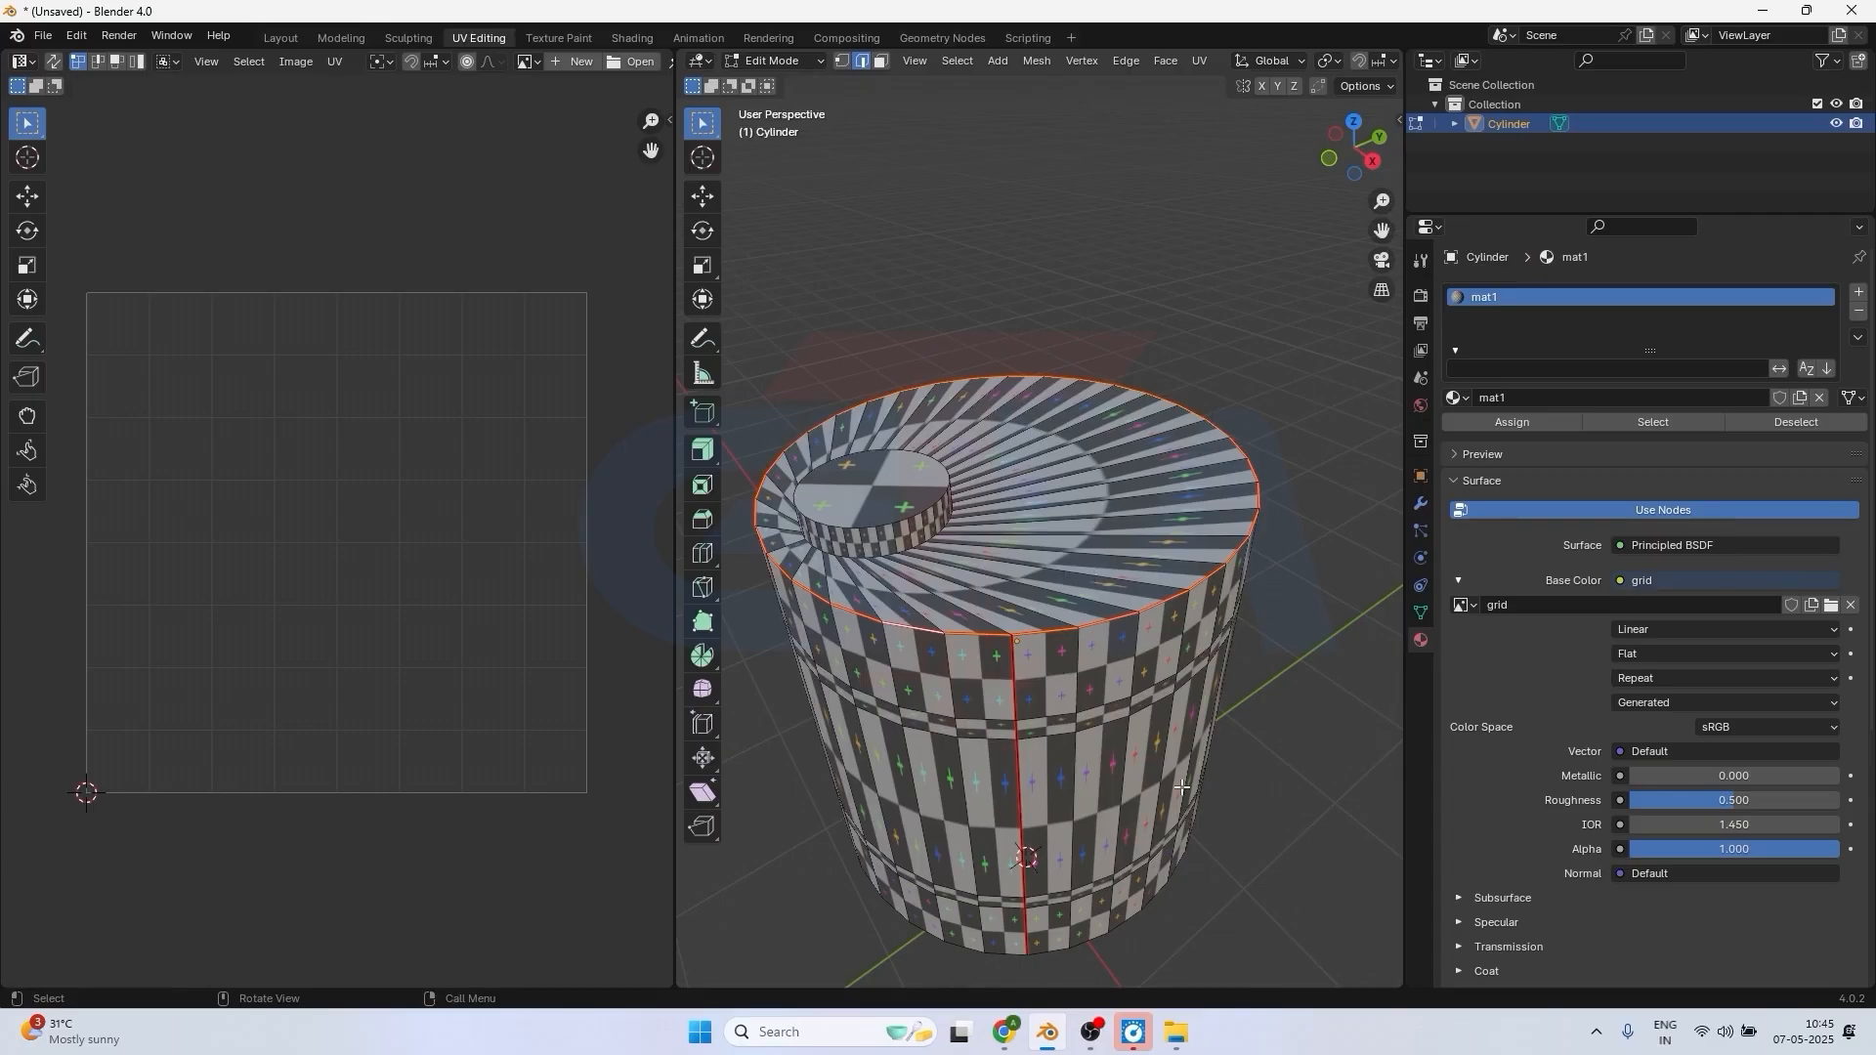
Select the whole edge loop around the cylinder's bottom rim and mark it as a seam.
scroll(1182, 786, down, 2)
middle_drag(1177, 781, 1102, 595)
scroll(1100, 560, up, 3)
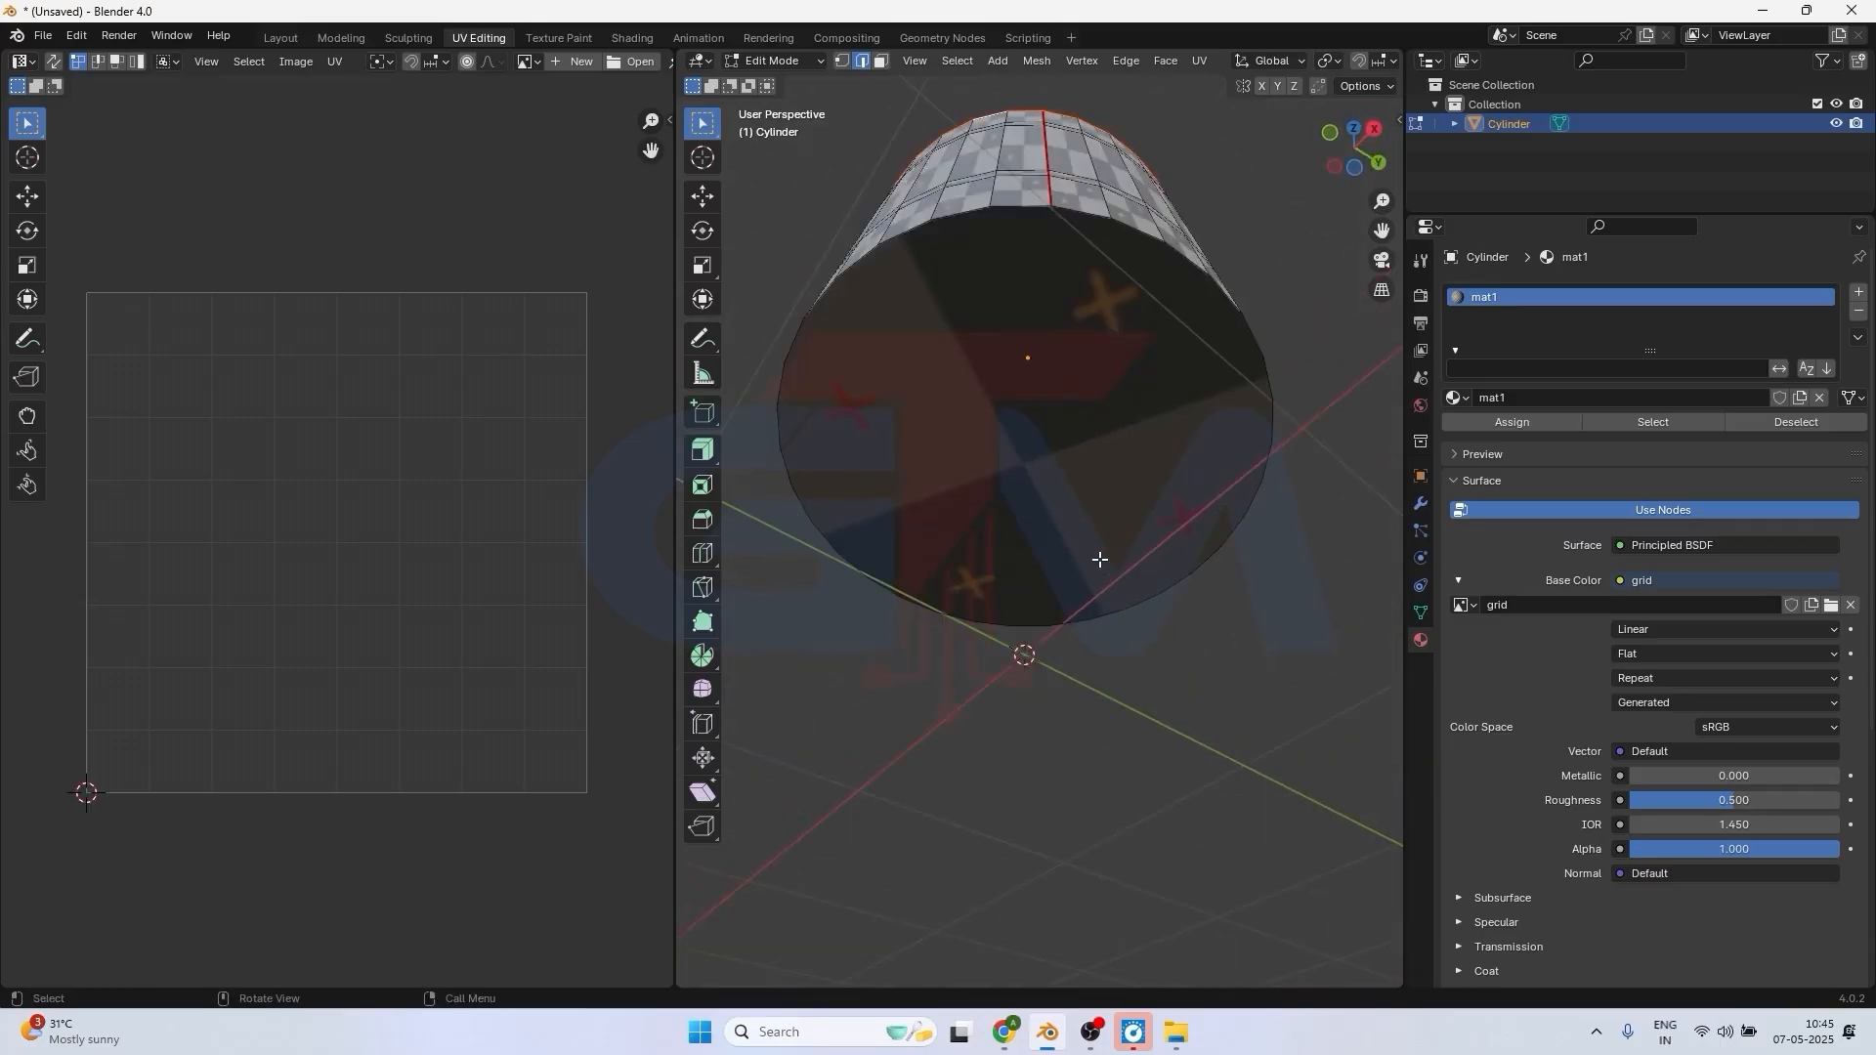
click(1025, 208)
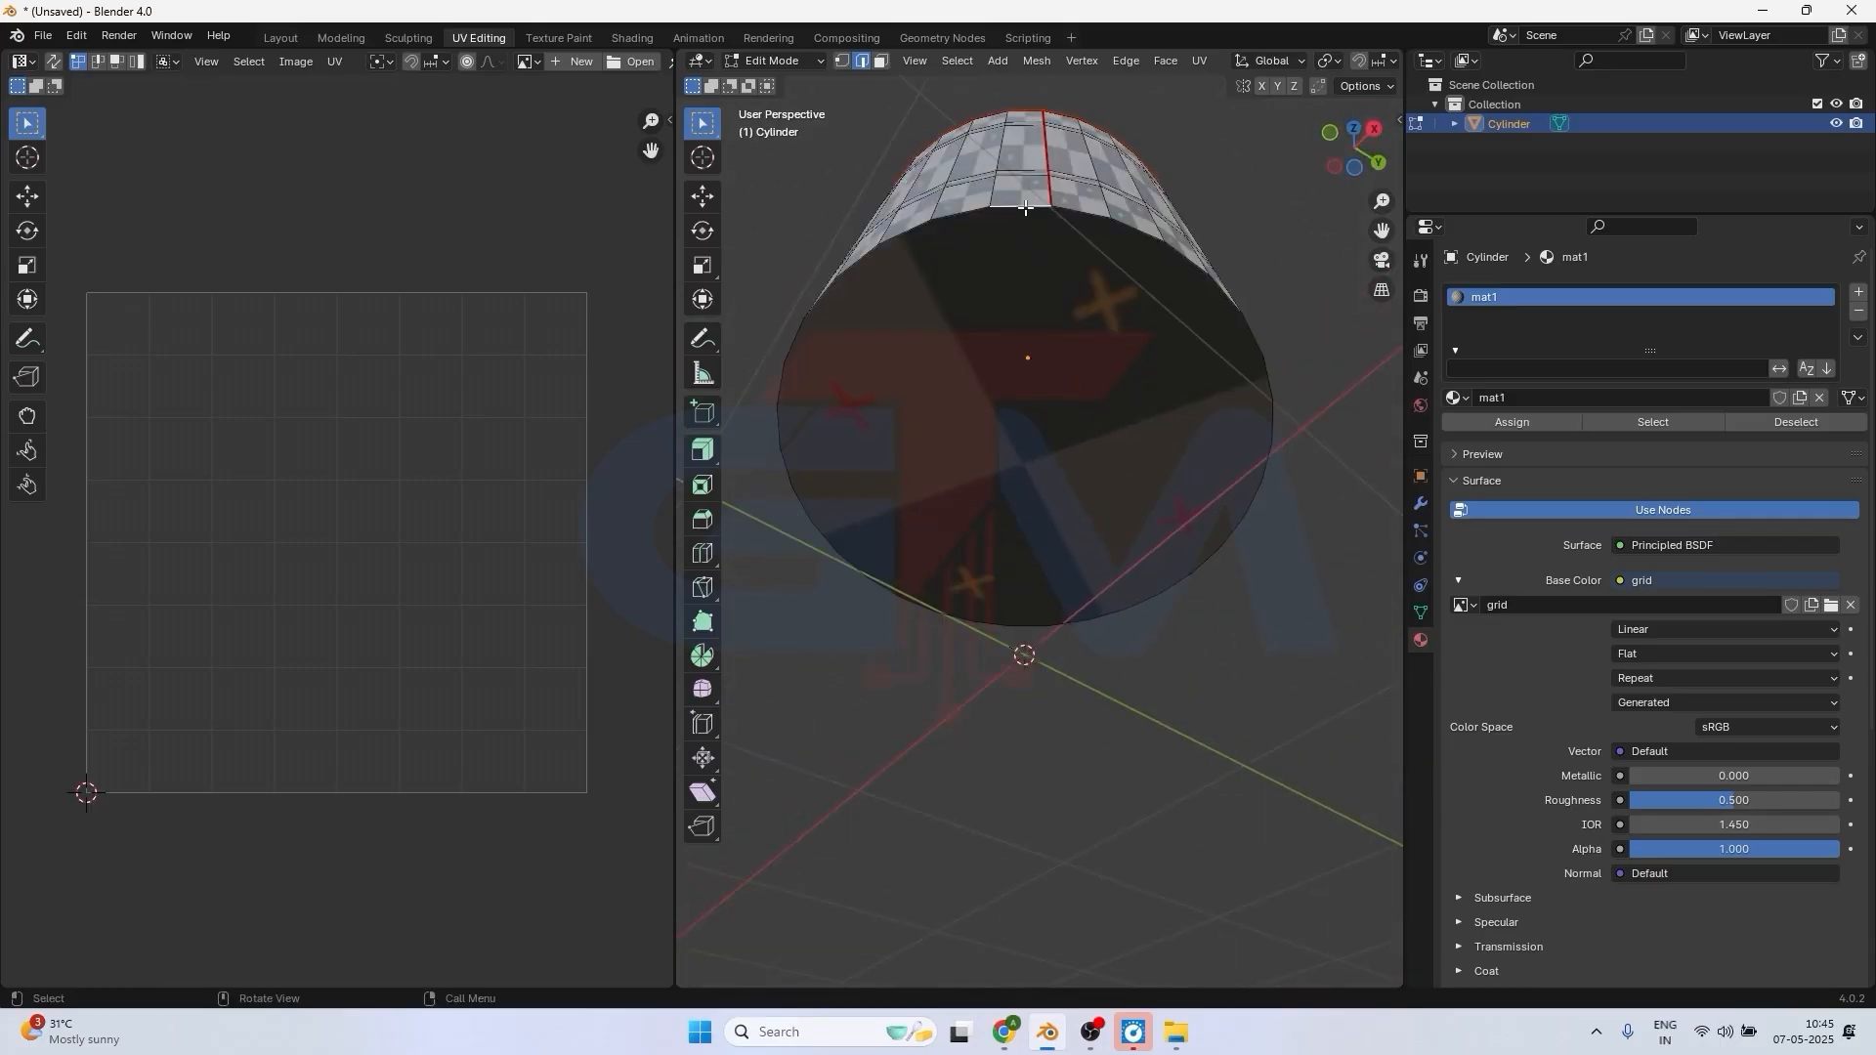
alt+click(962, 213)
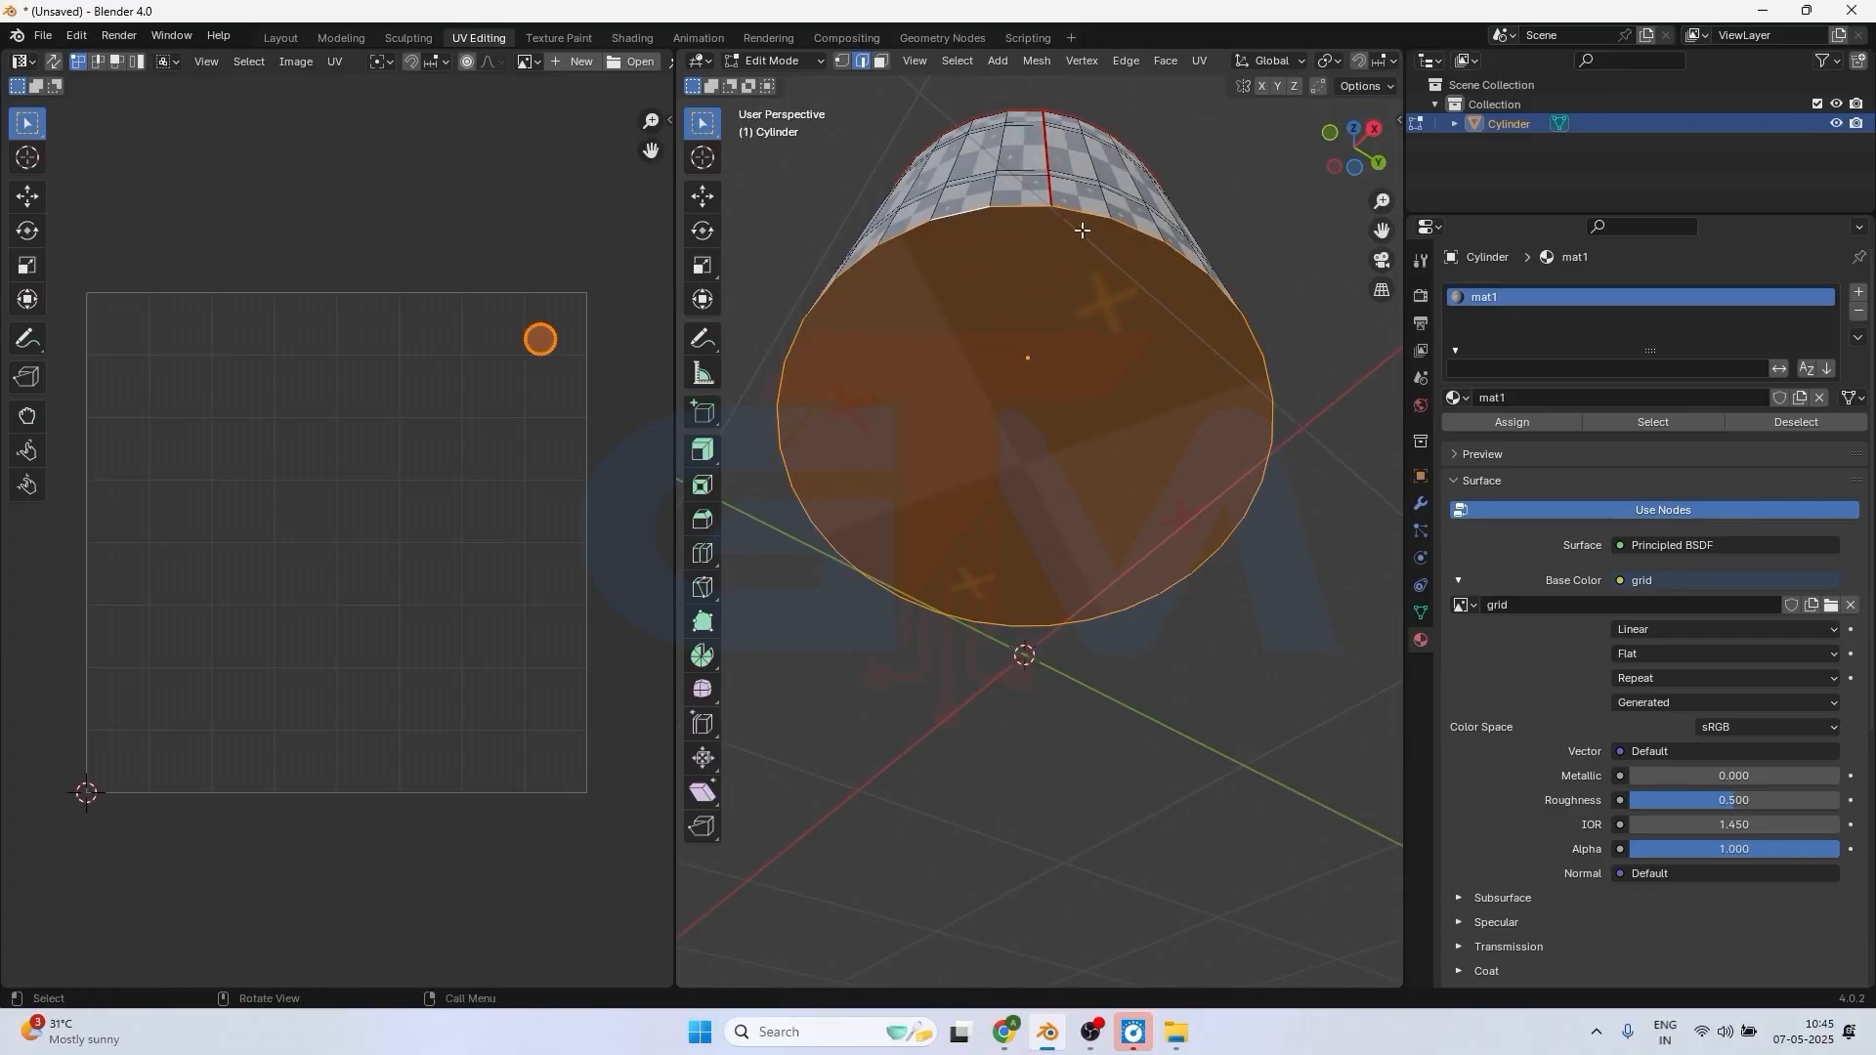
key(ctrl+e)
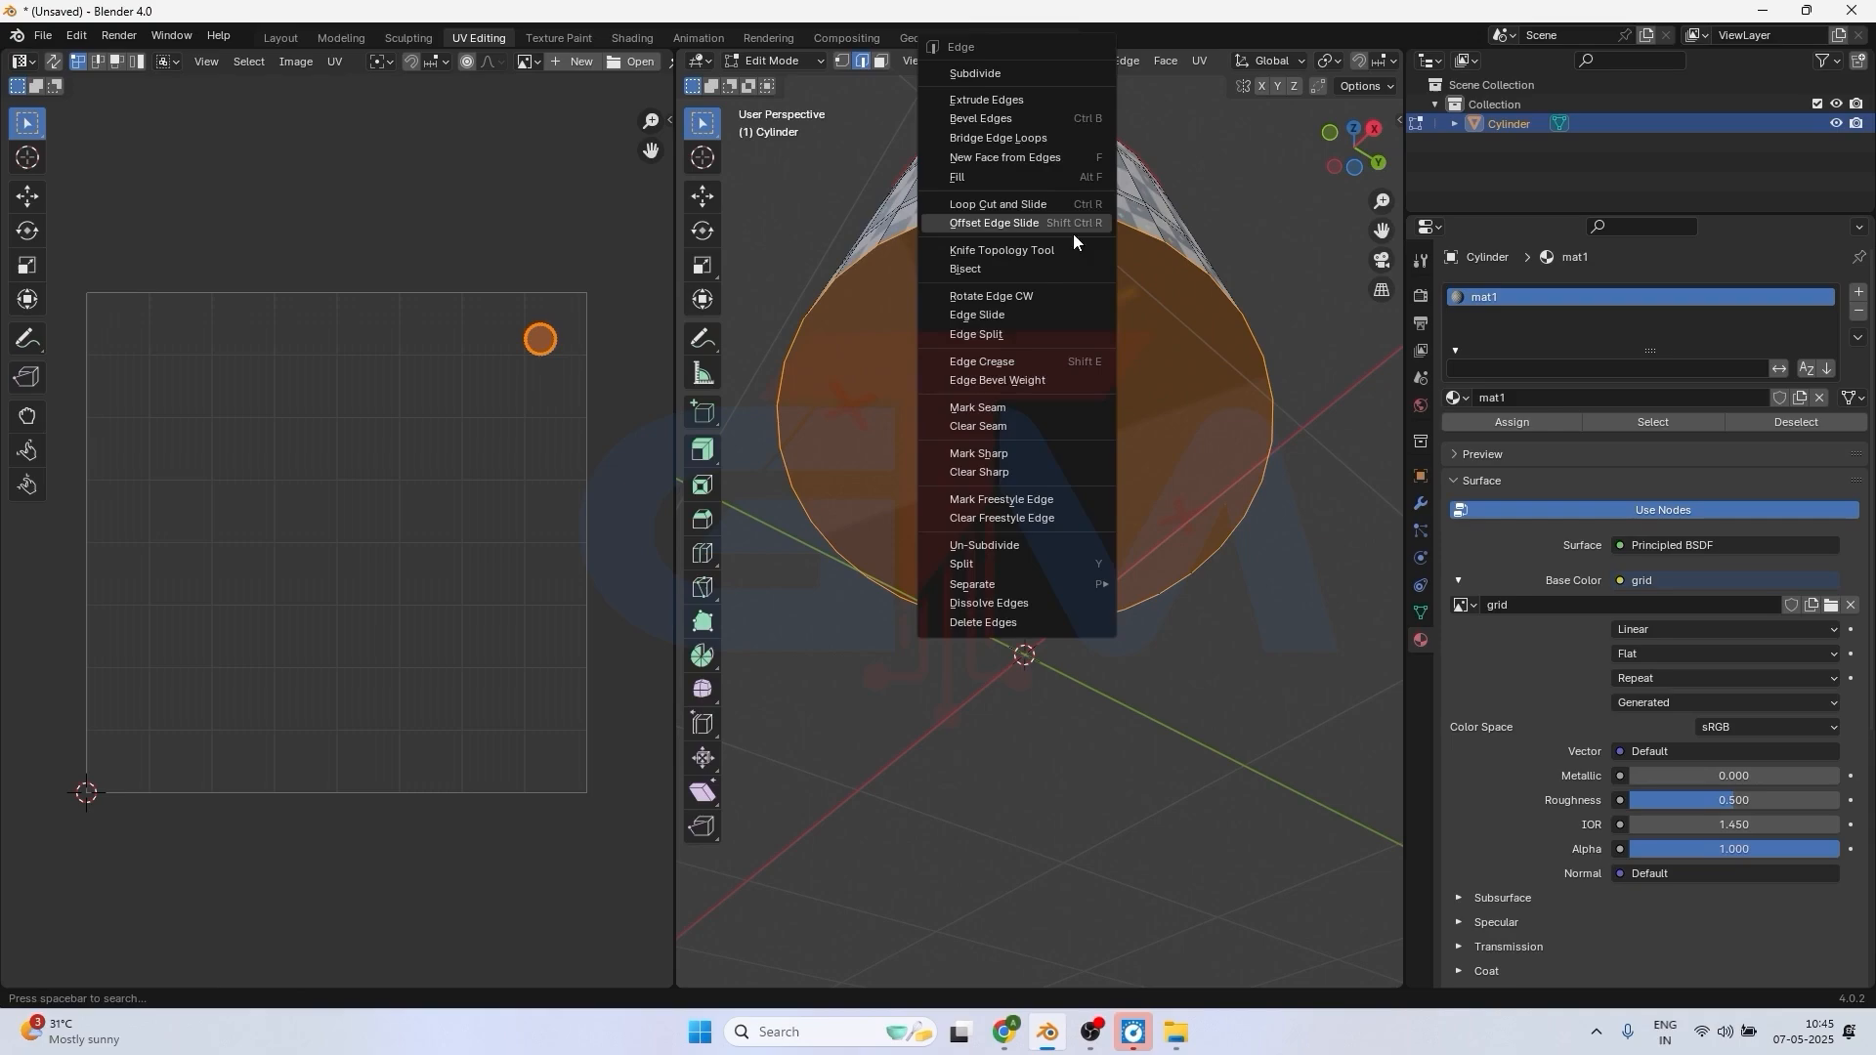
click(996, 408)
Select the entire mesh and unwrap it along the marked seams with the Unwrap operation.
middle_drag(1098, 319, 1097, 525)
scroll(1028, 495, up, 4)
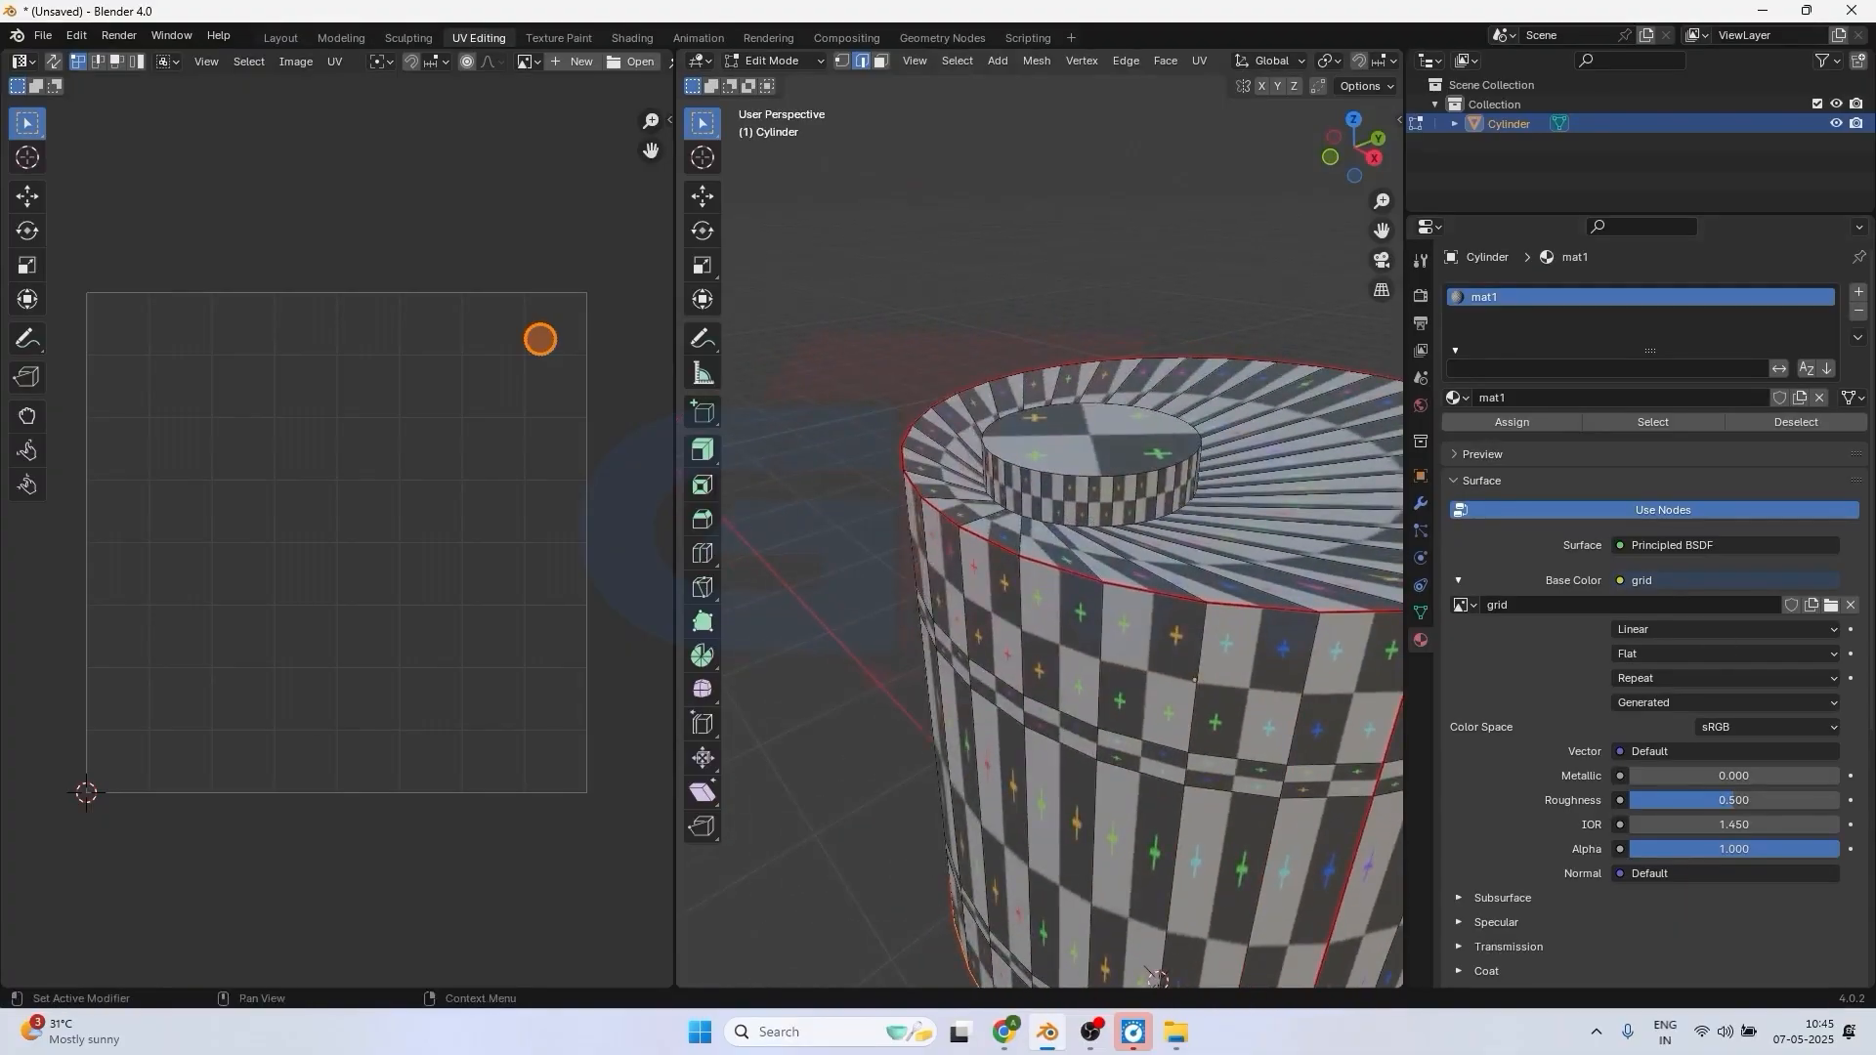
scroll(1143, 563, down, 4)
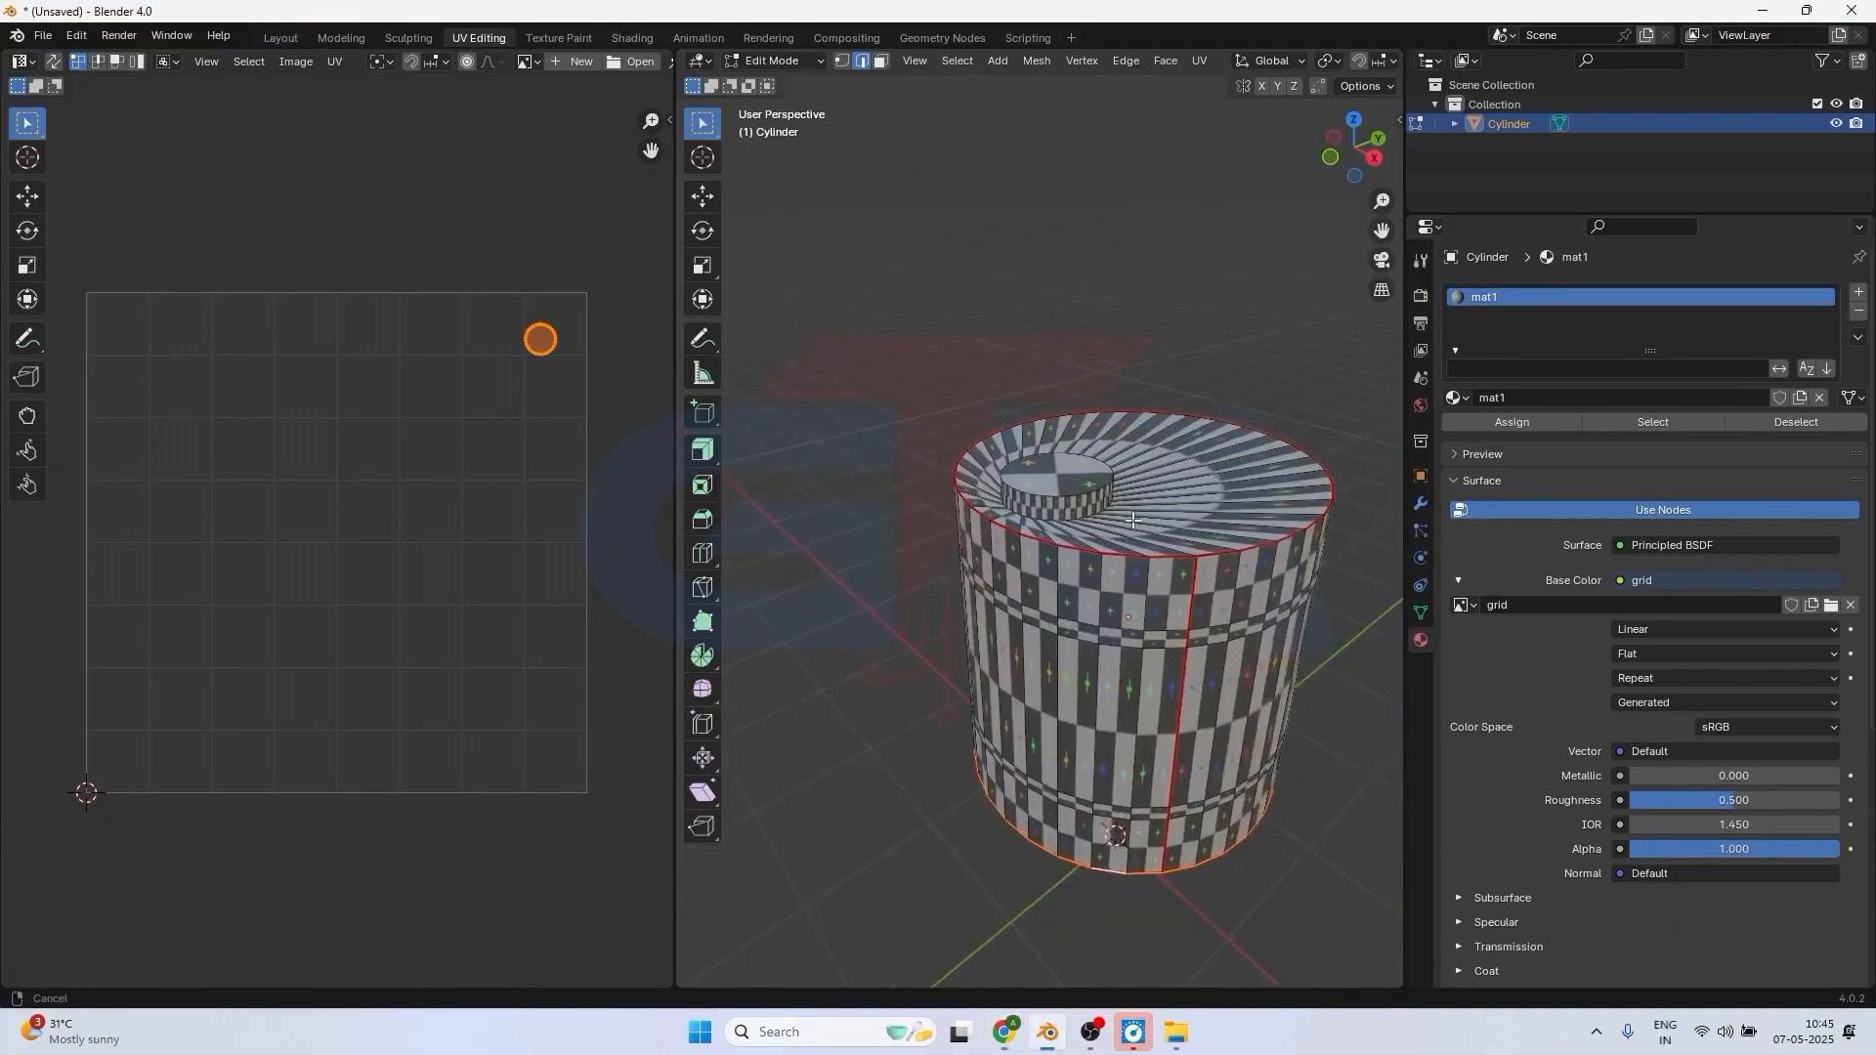
middle_drag(1143, 563, 1143, 523)
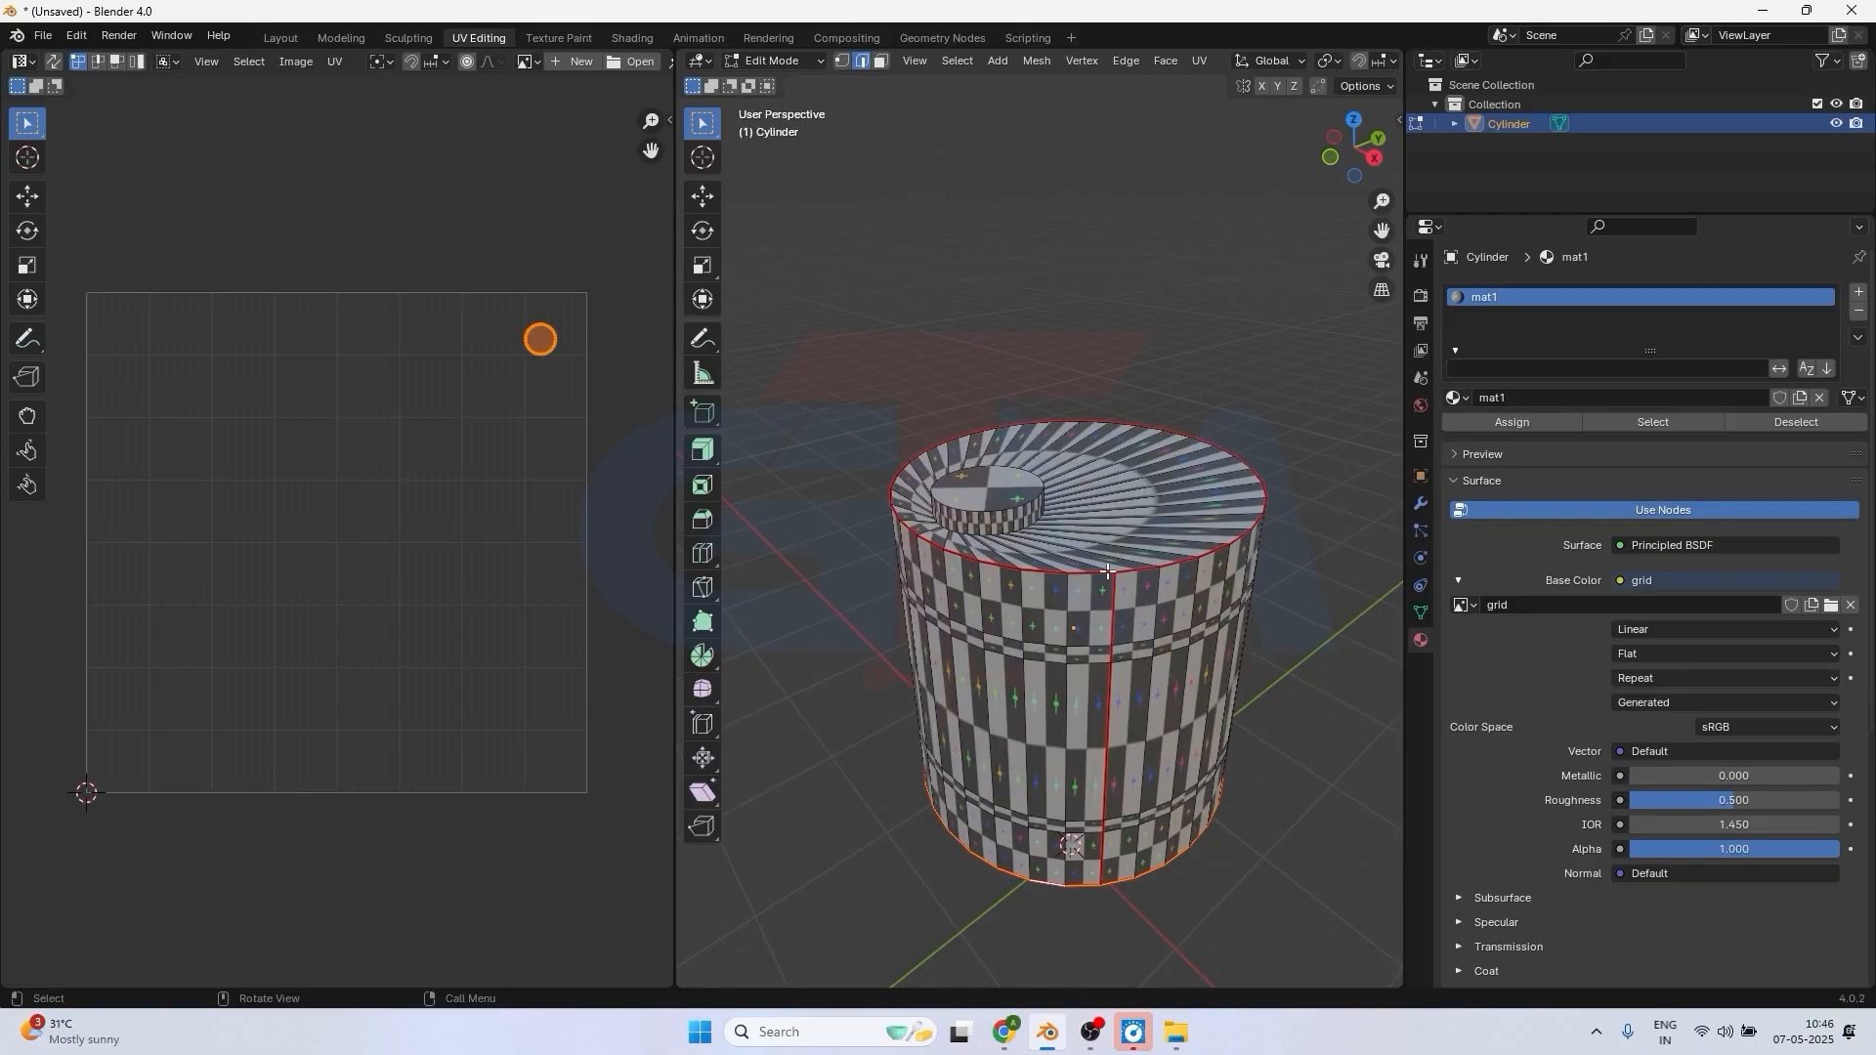
key(a)
key(u)
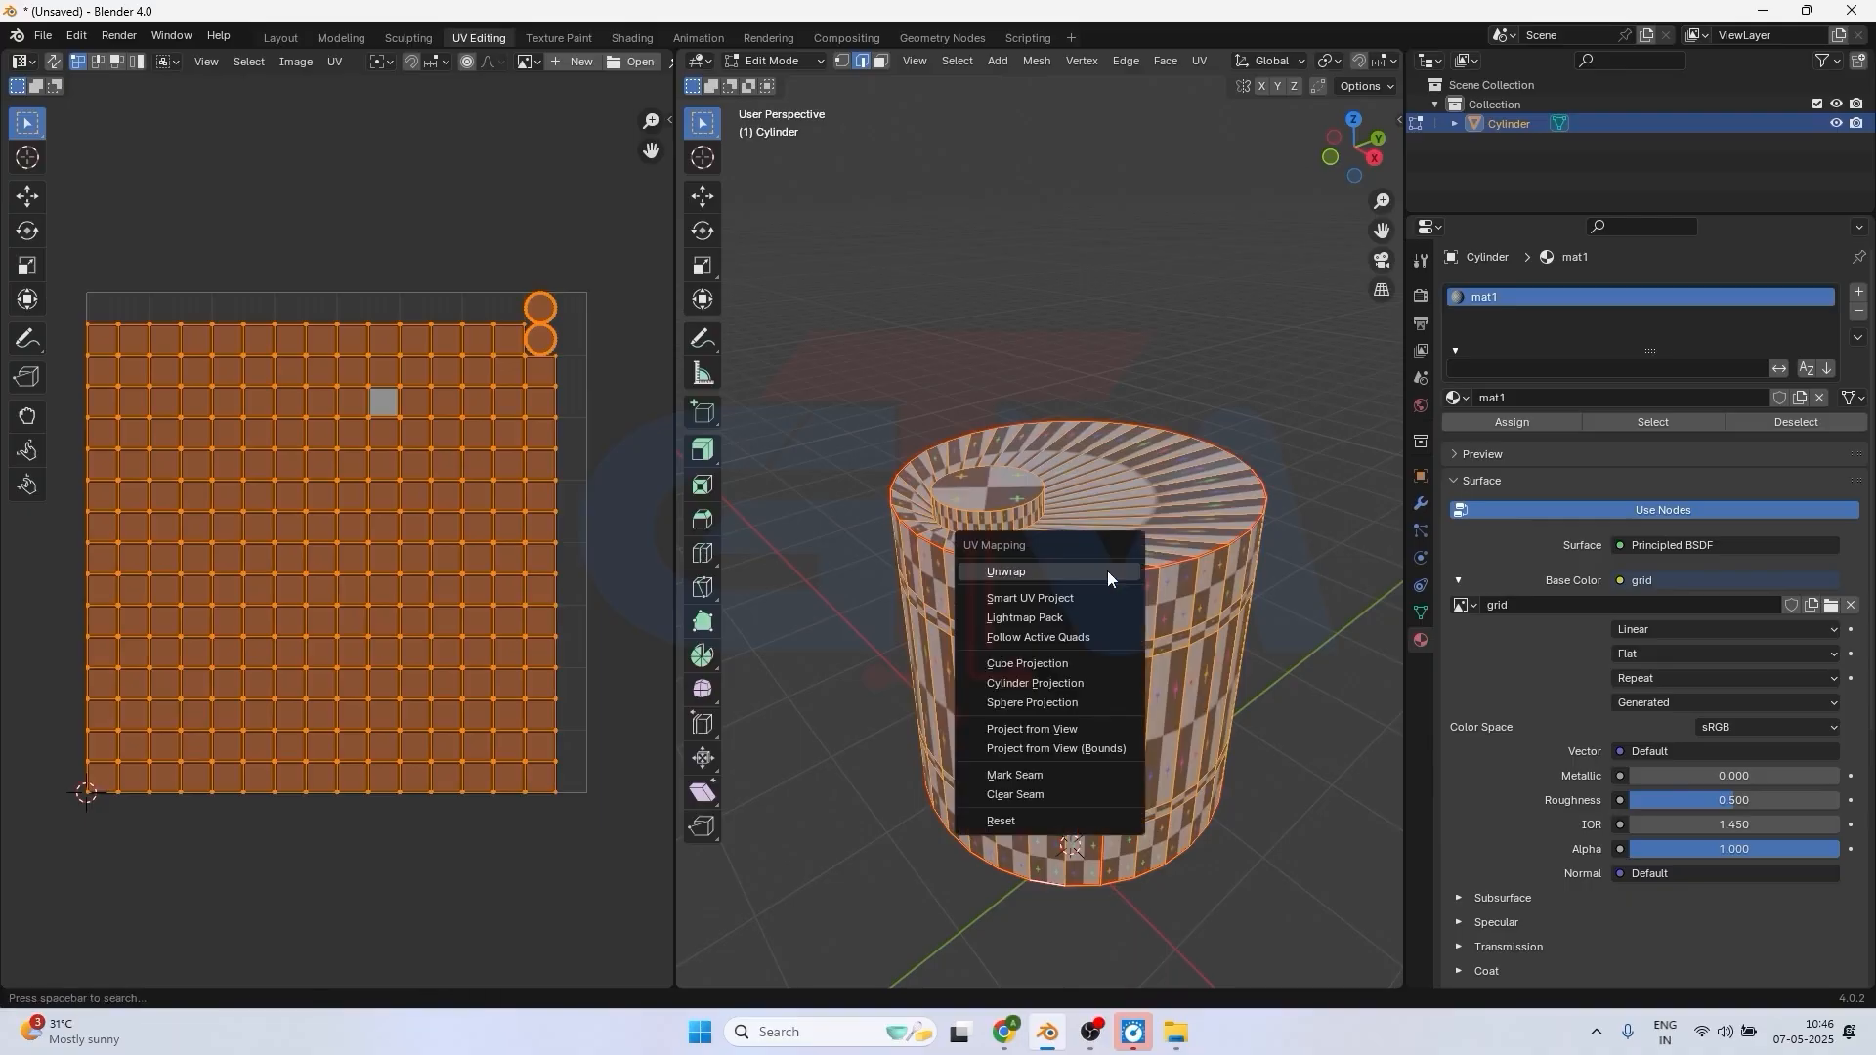
click(1017, 569)
scroll(1134, 702, up, 2)
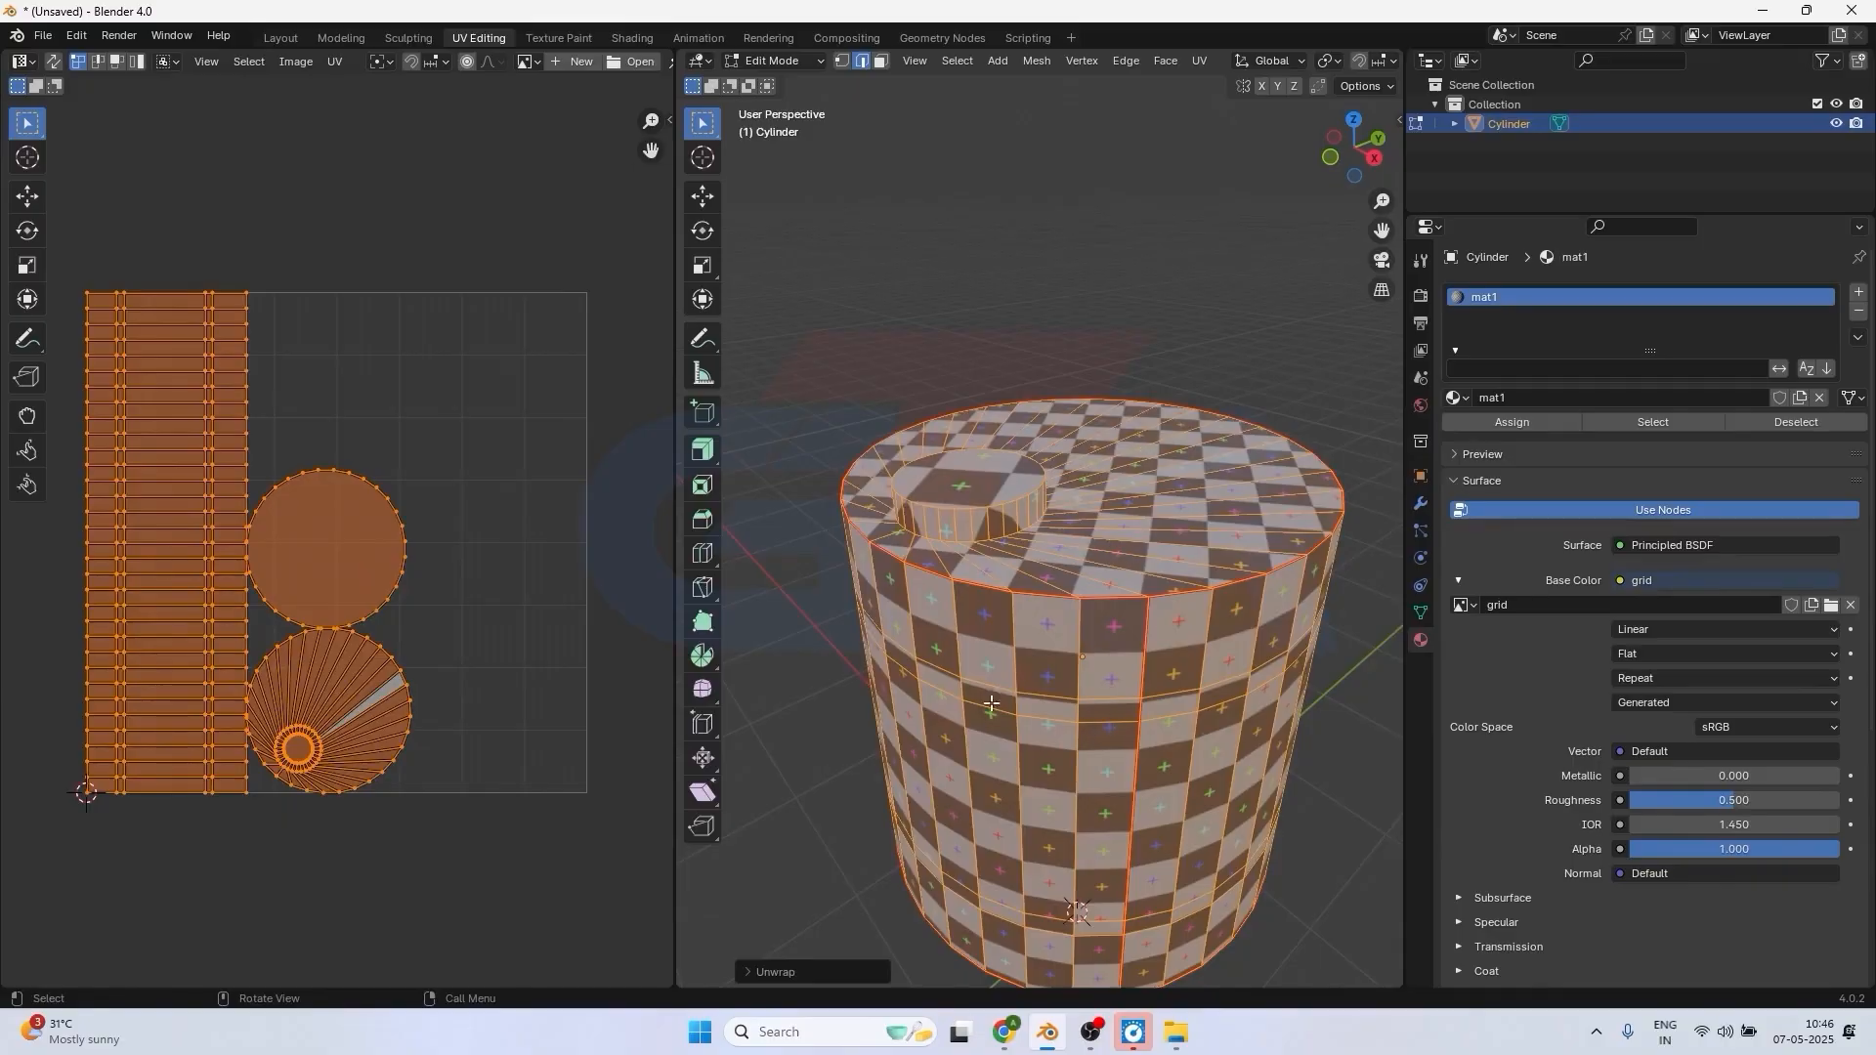
Select the edge loop where the small cap meets the cylinder's top face and mark it as a seam.
scroll(1044, 756, down, 4)
middle_drag(1065, 752, 955, 546)
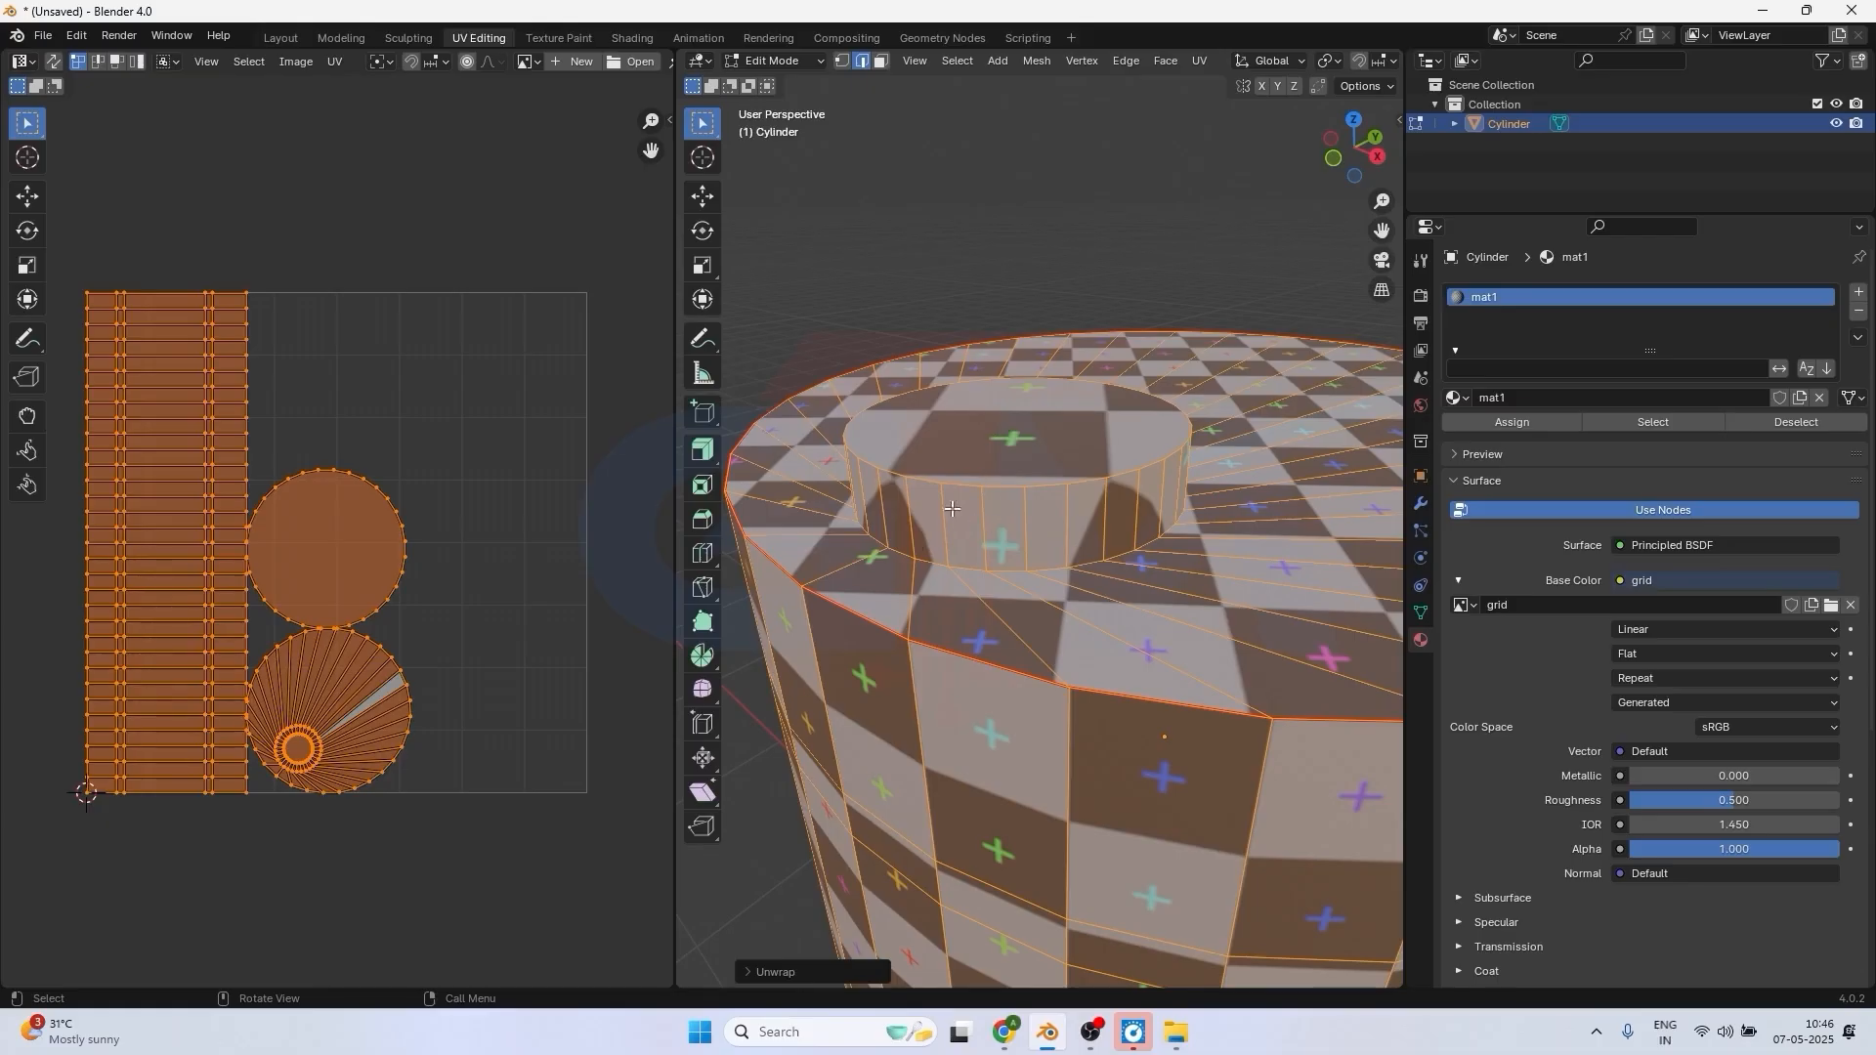
scroll(982, 515, down, 2)
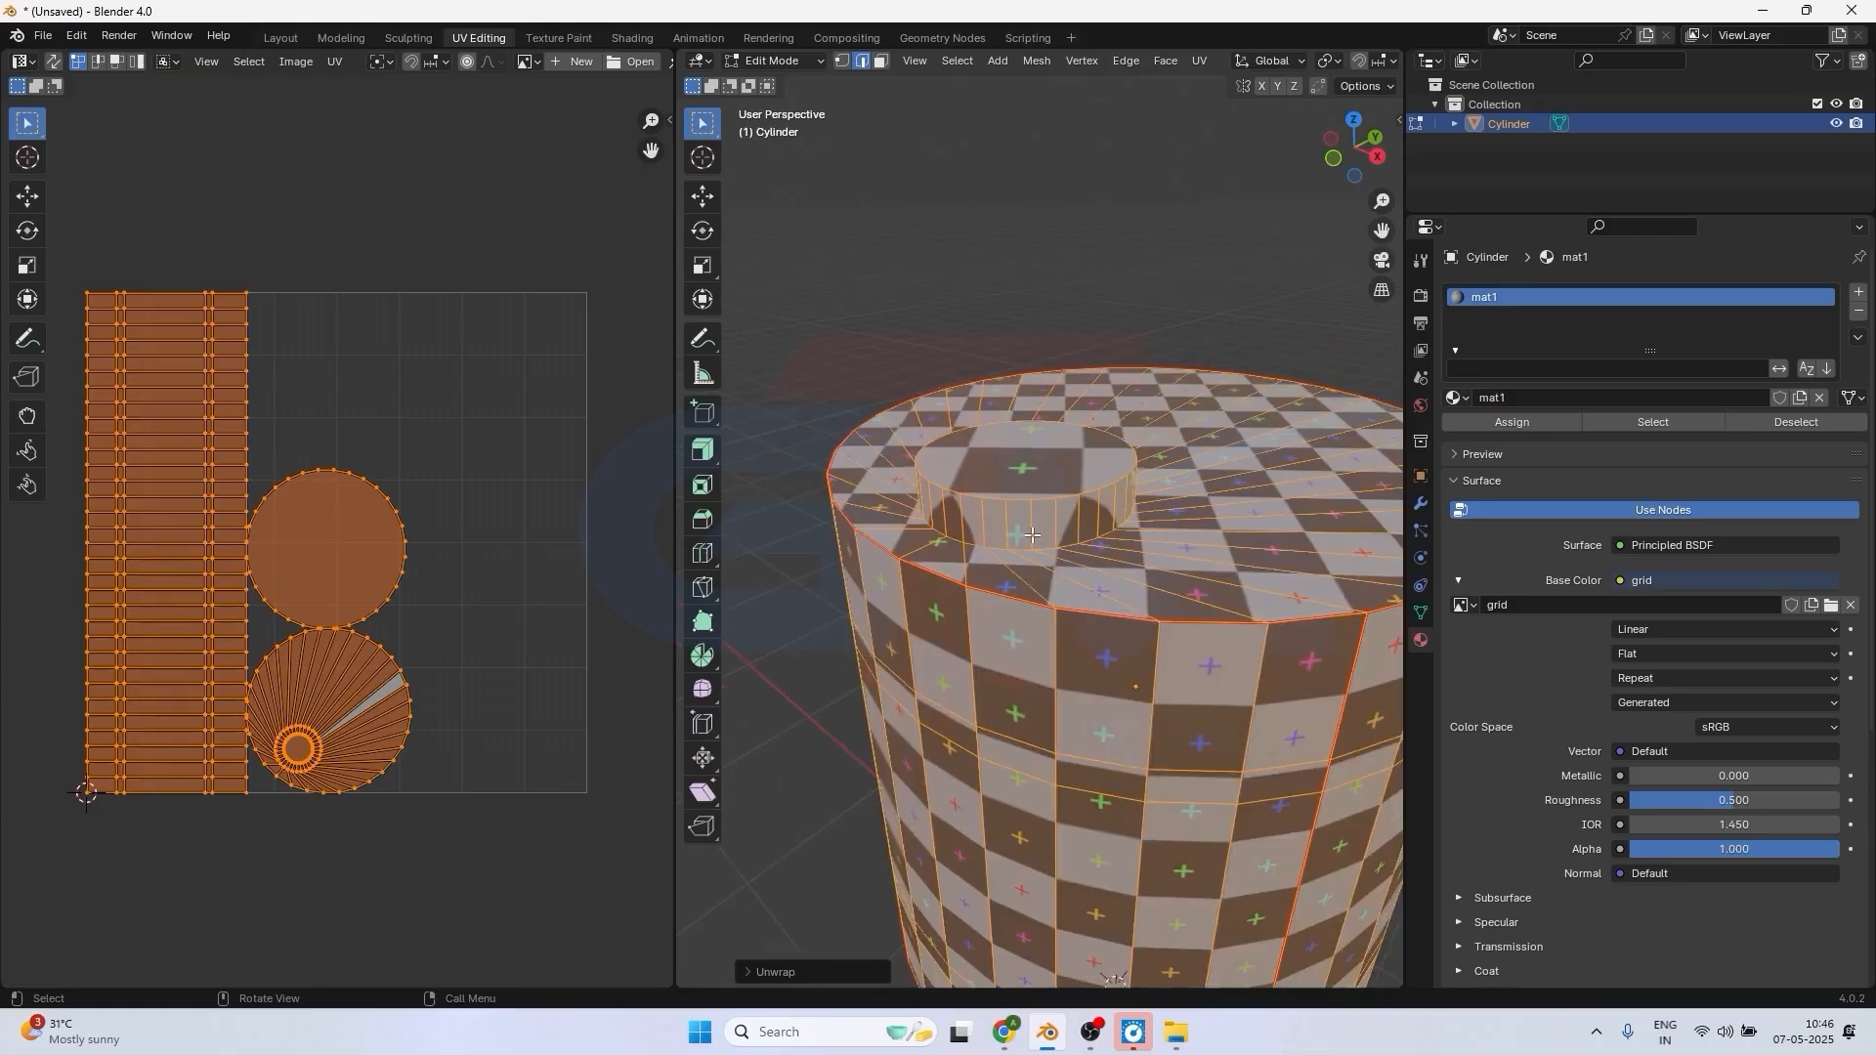
middle_drag(1025, 537, 1025, 552)
scroll(1026, 557, up, 3)
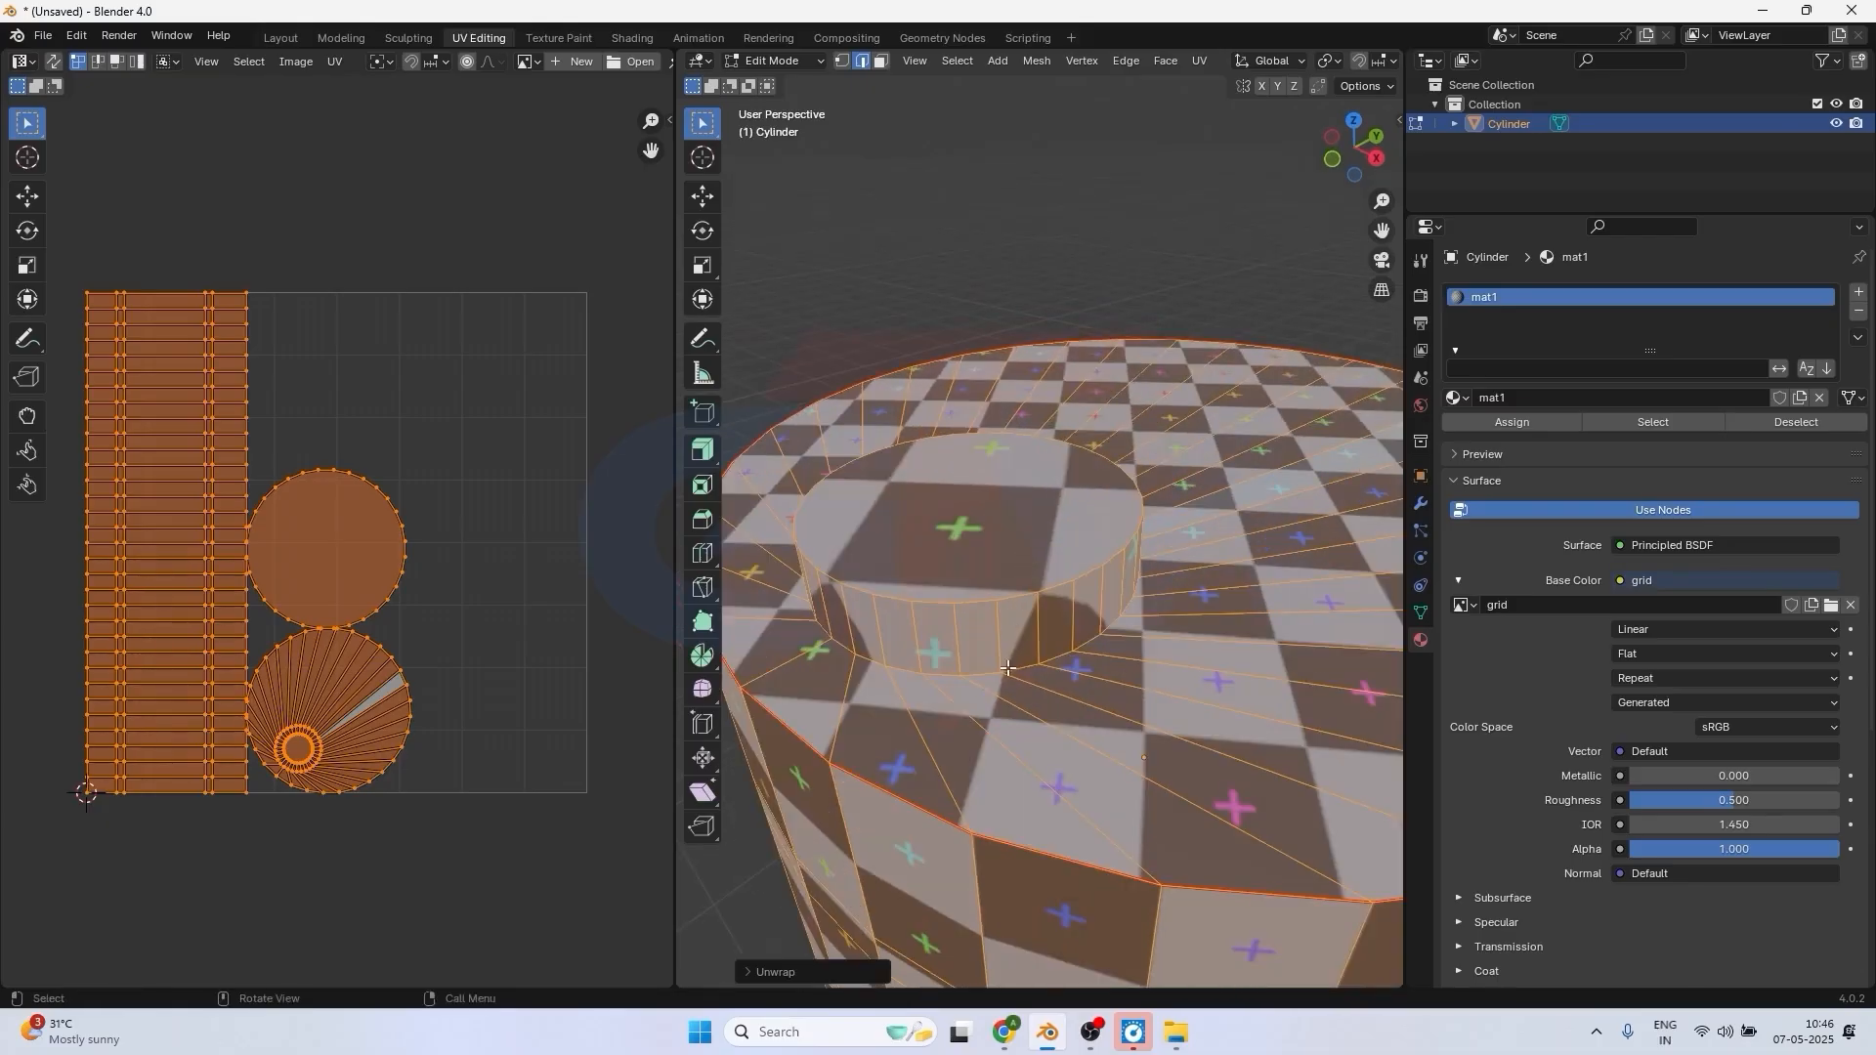
click(1012, 671)
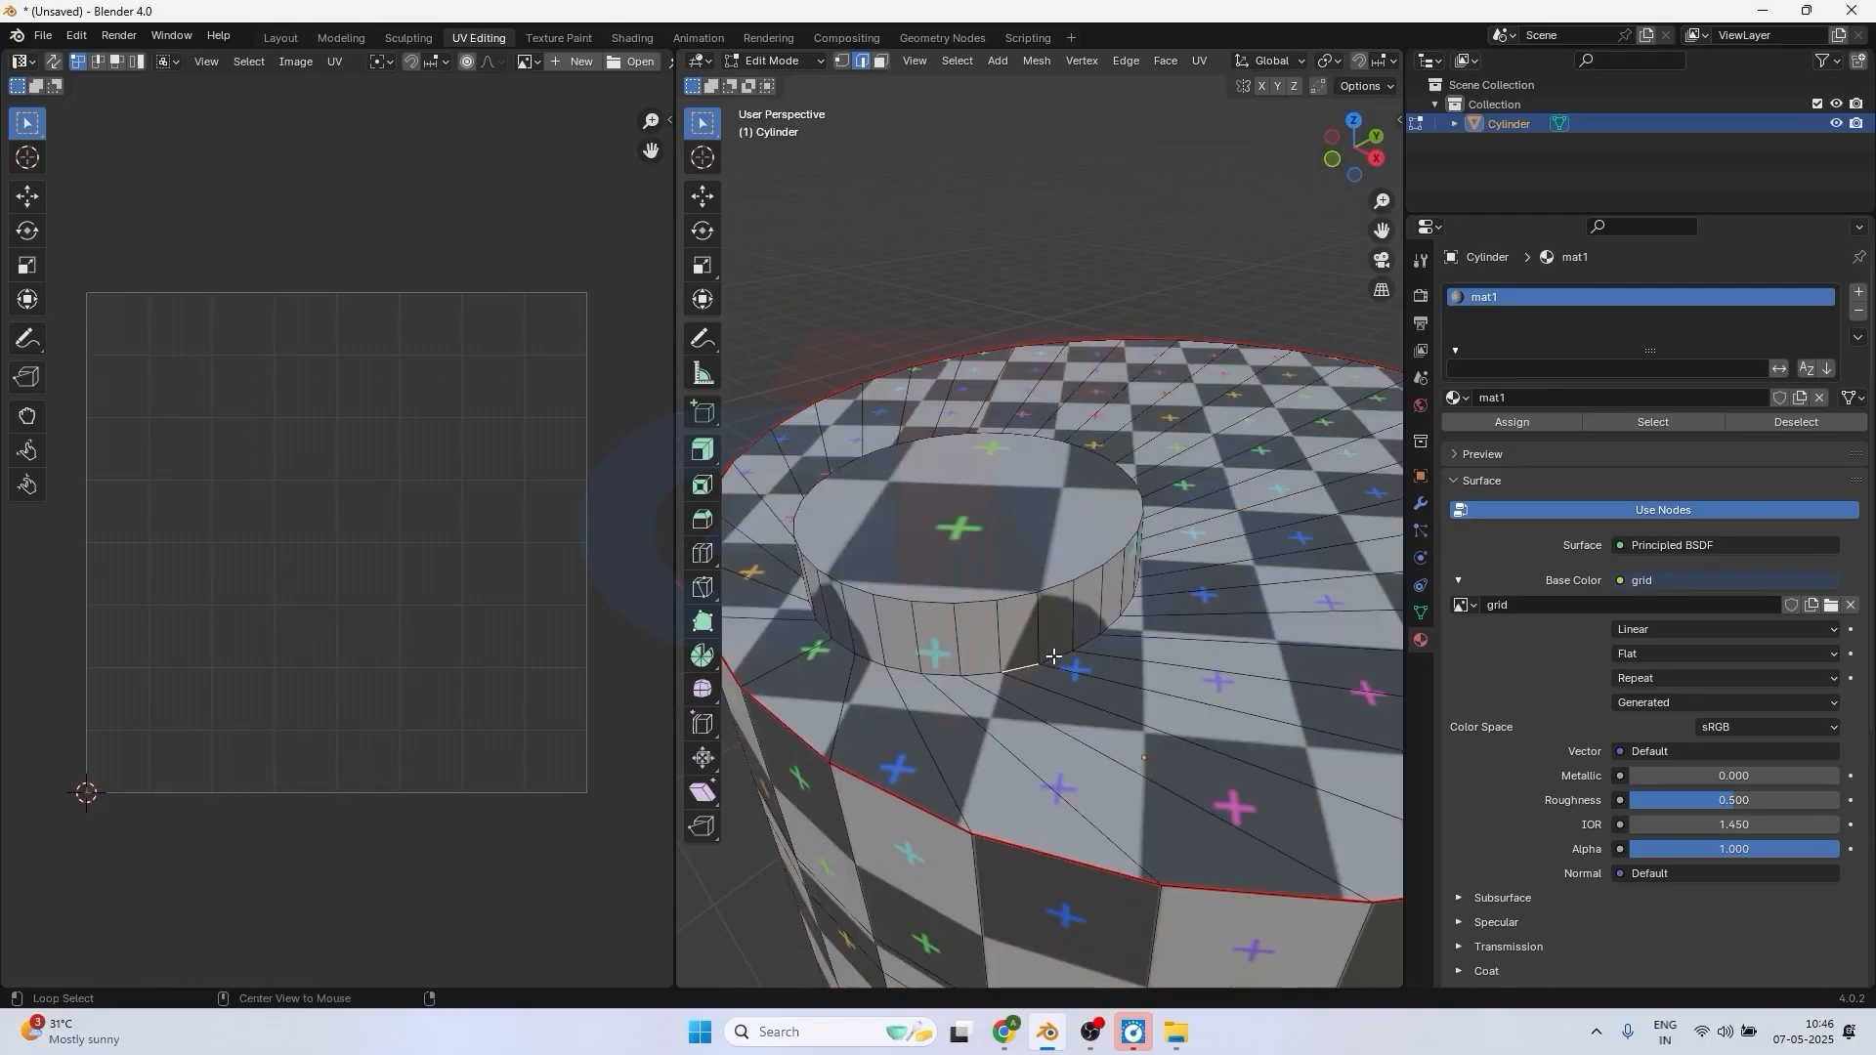
alt+click(1055, 659)
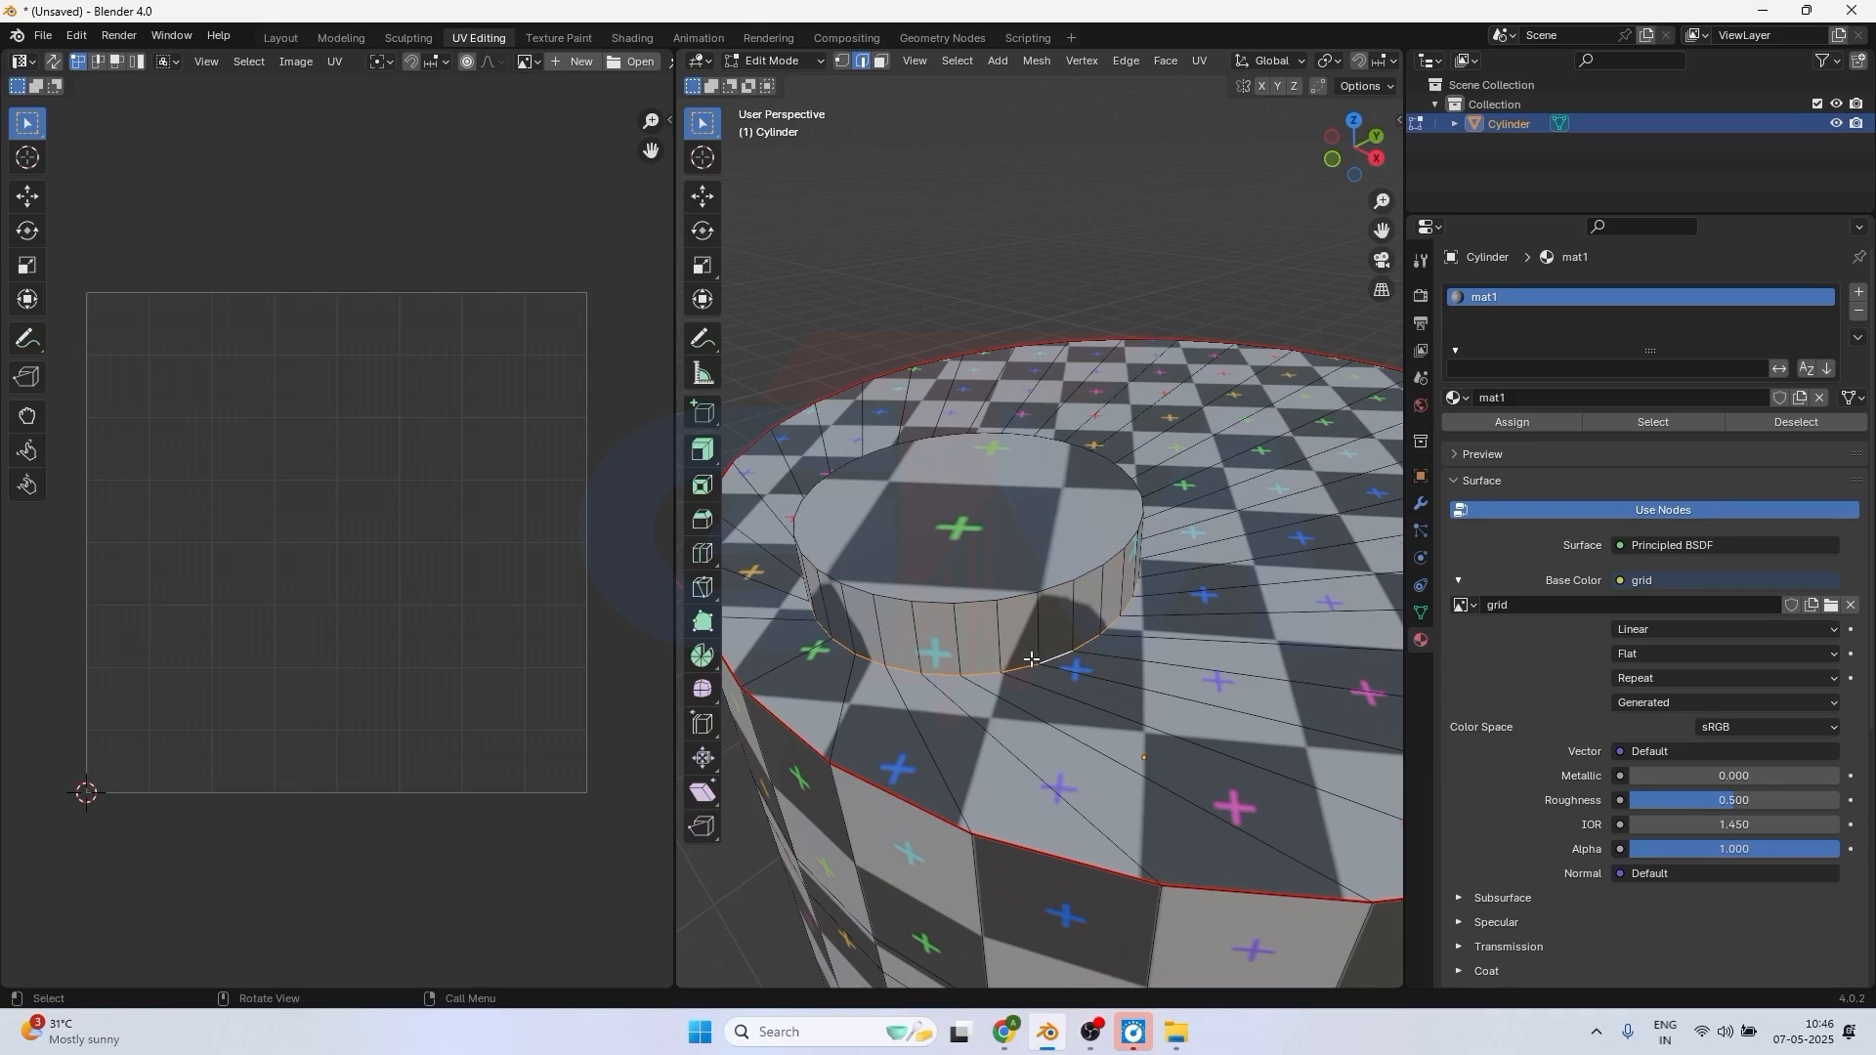
key(ctrl+e)
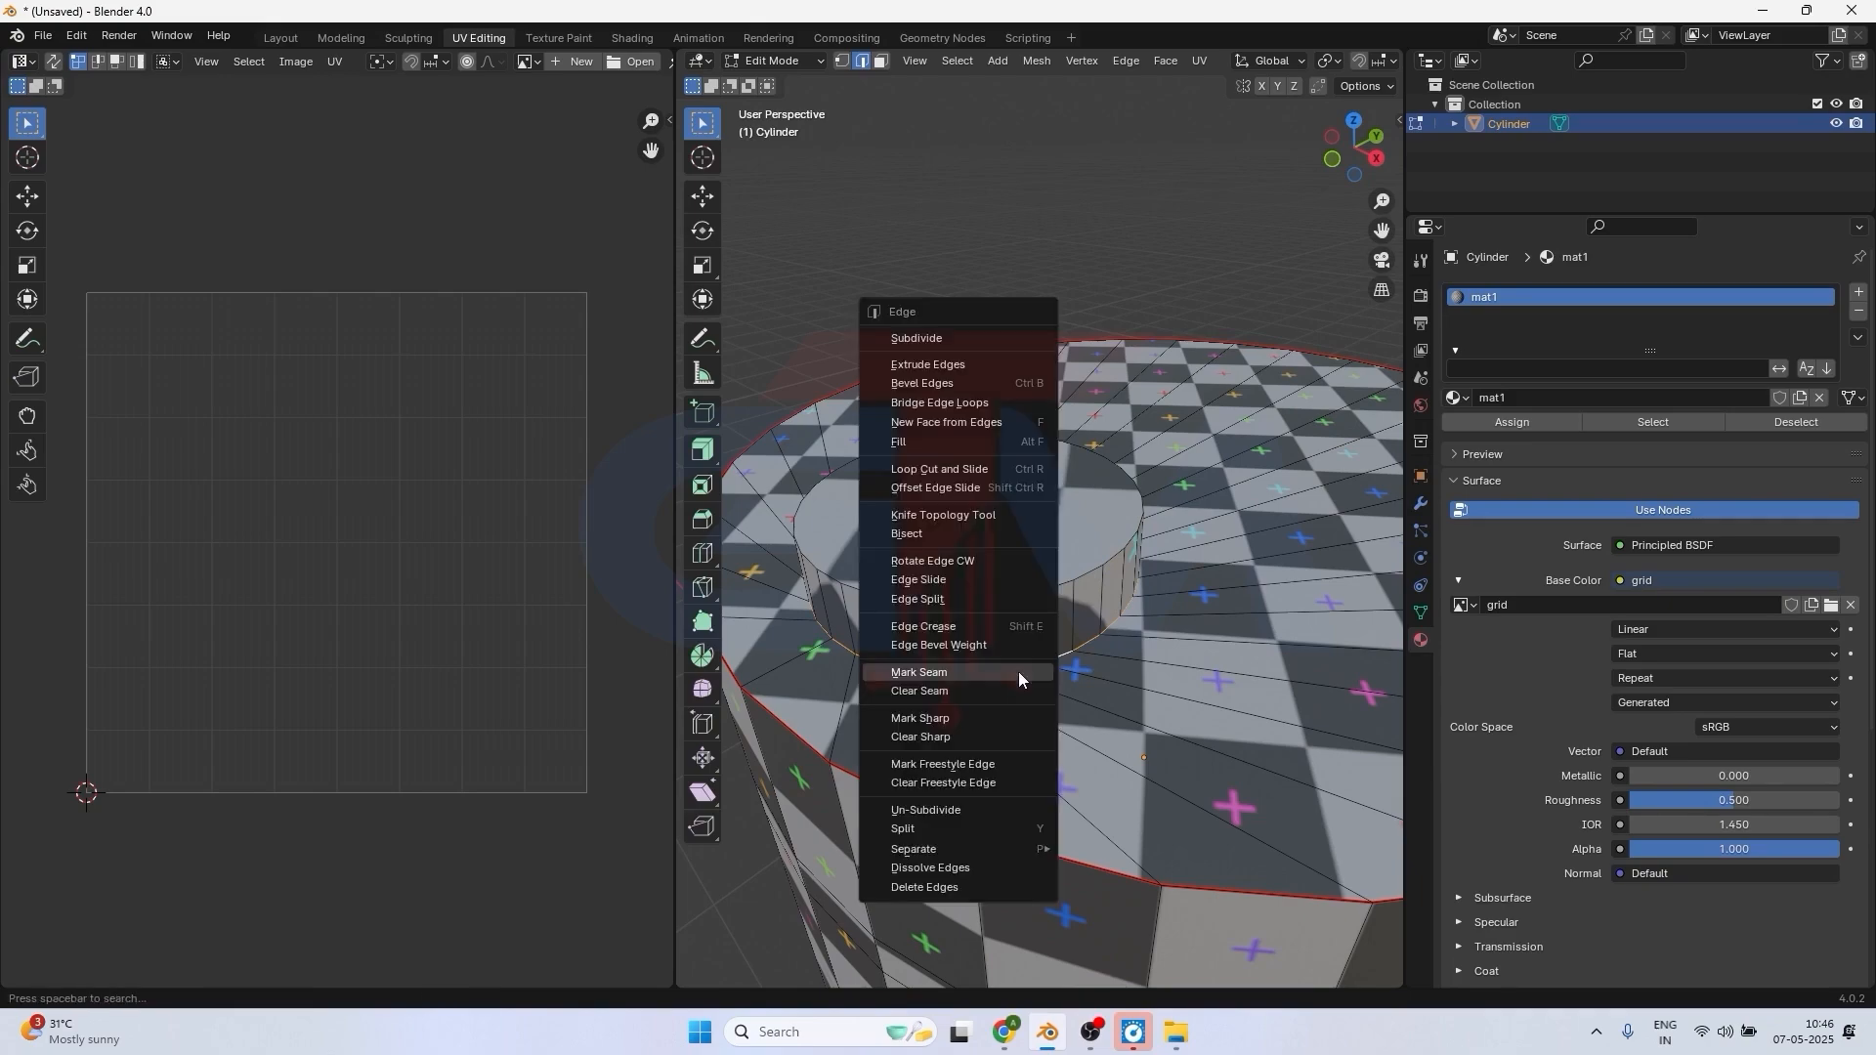
click(933, 673)
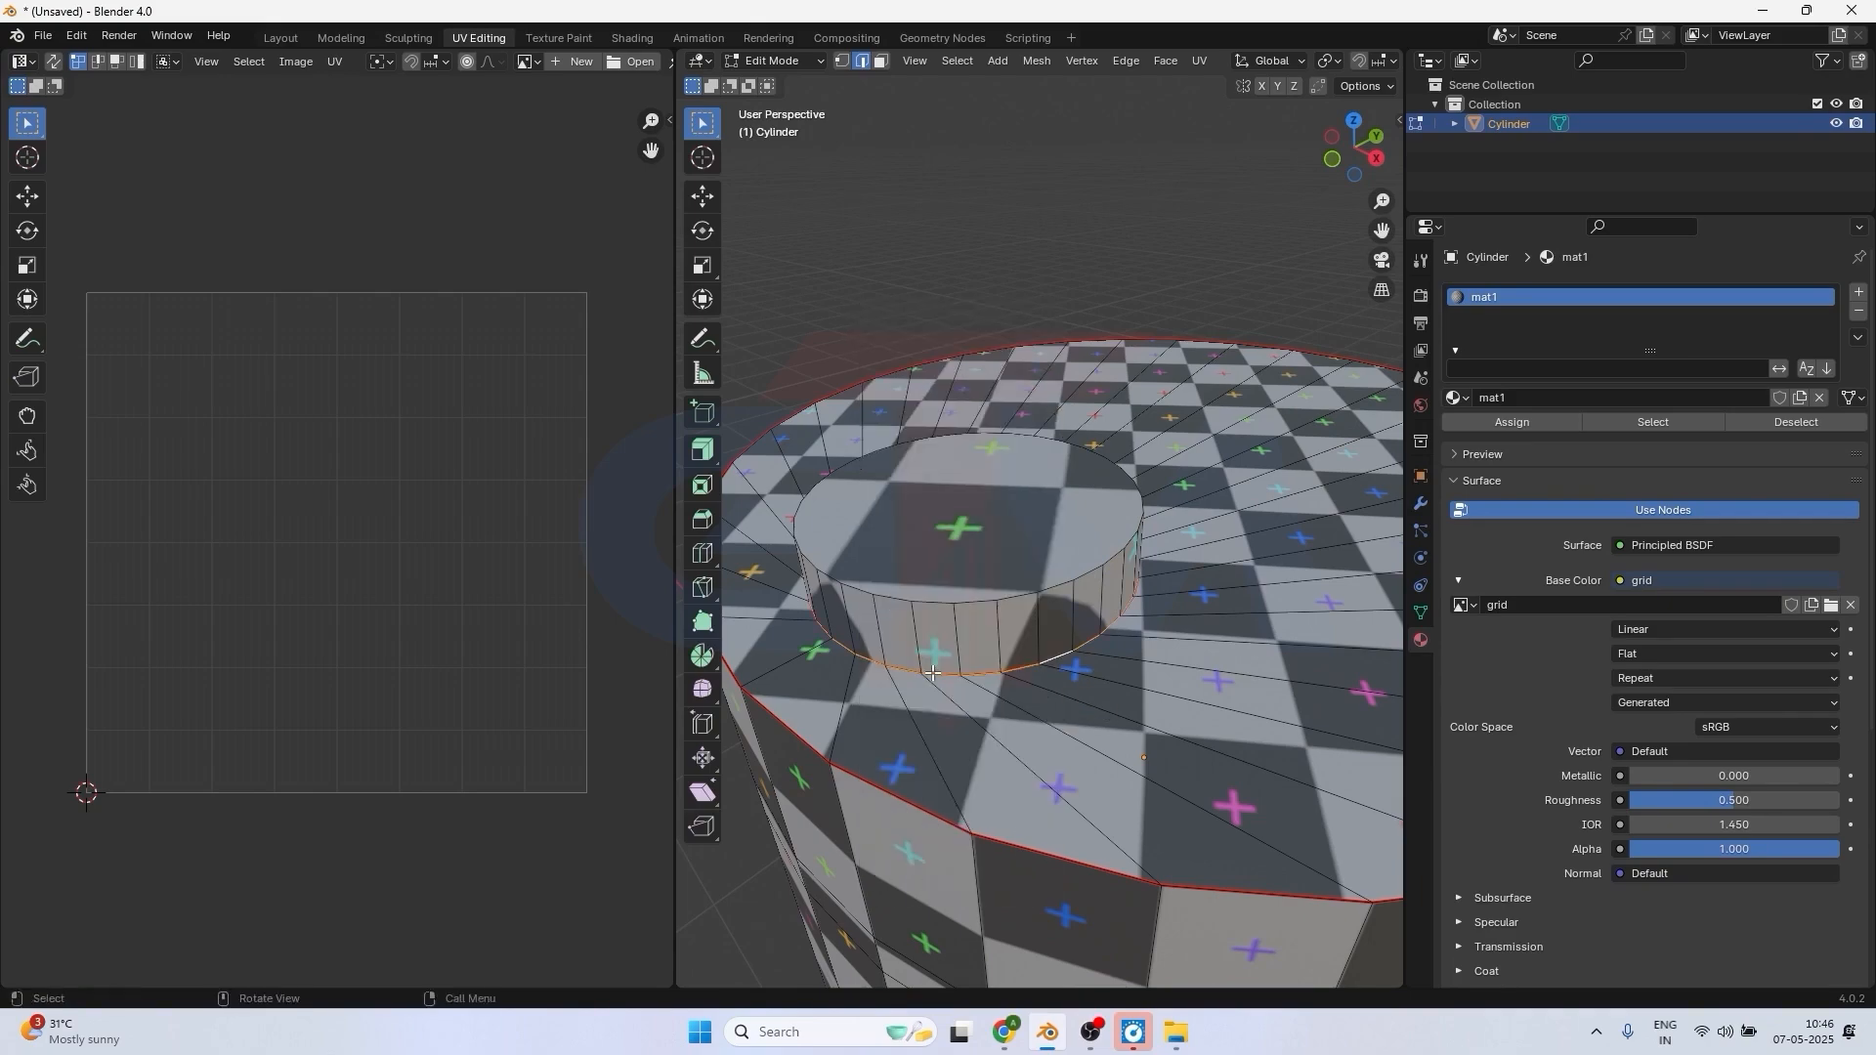
Select the edge loop around the small cap's upper rim and mark it as a seam.
click(966, 603)
alt+click(1010, 597)
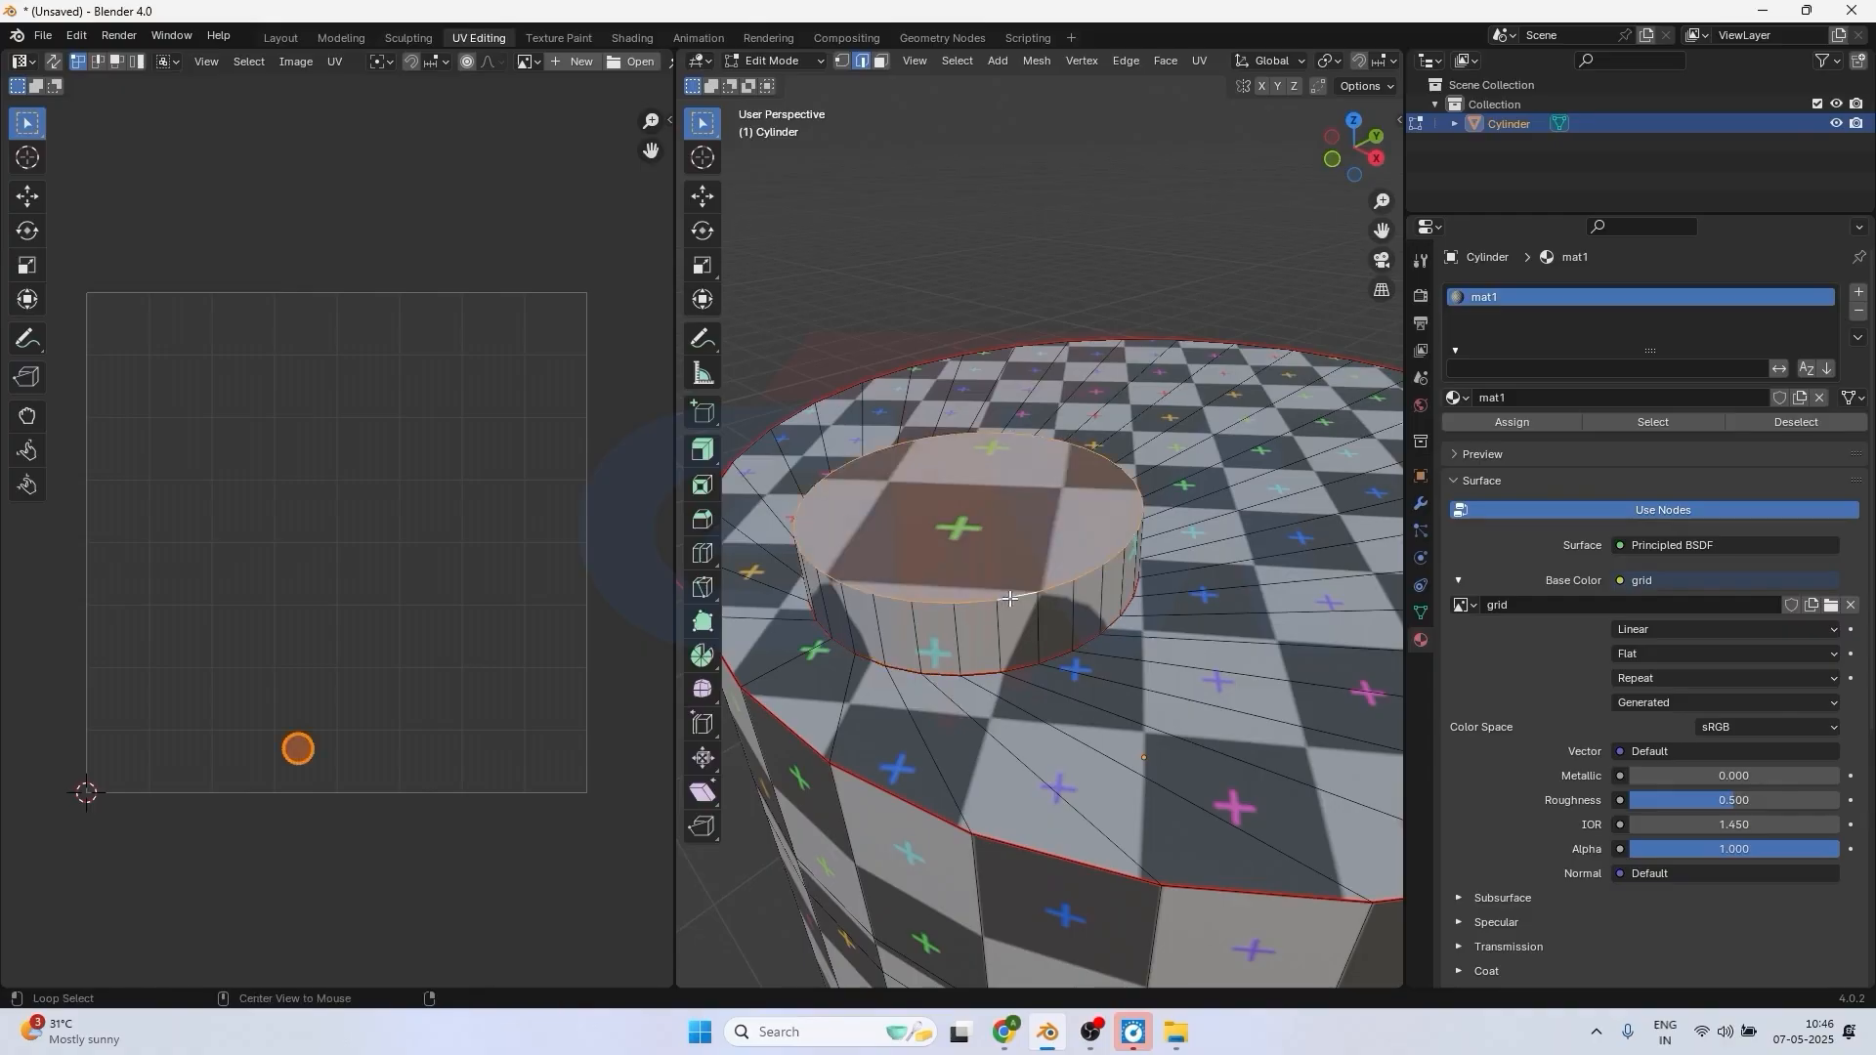
key(ctrl+e)
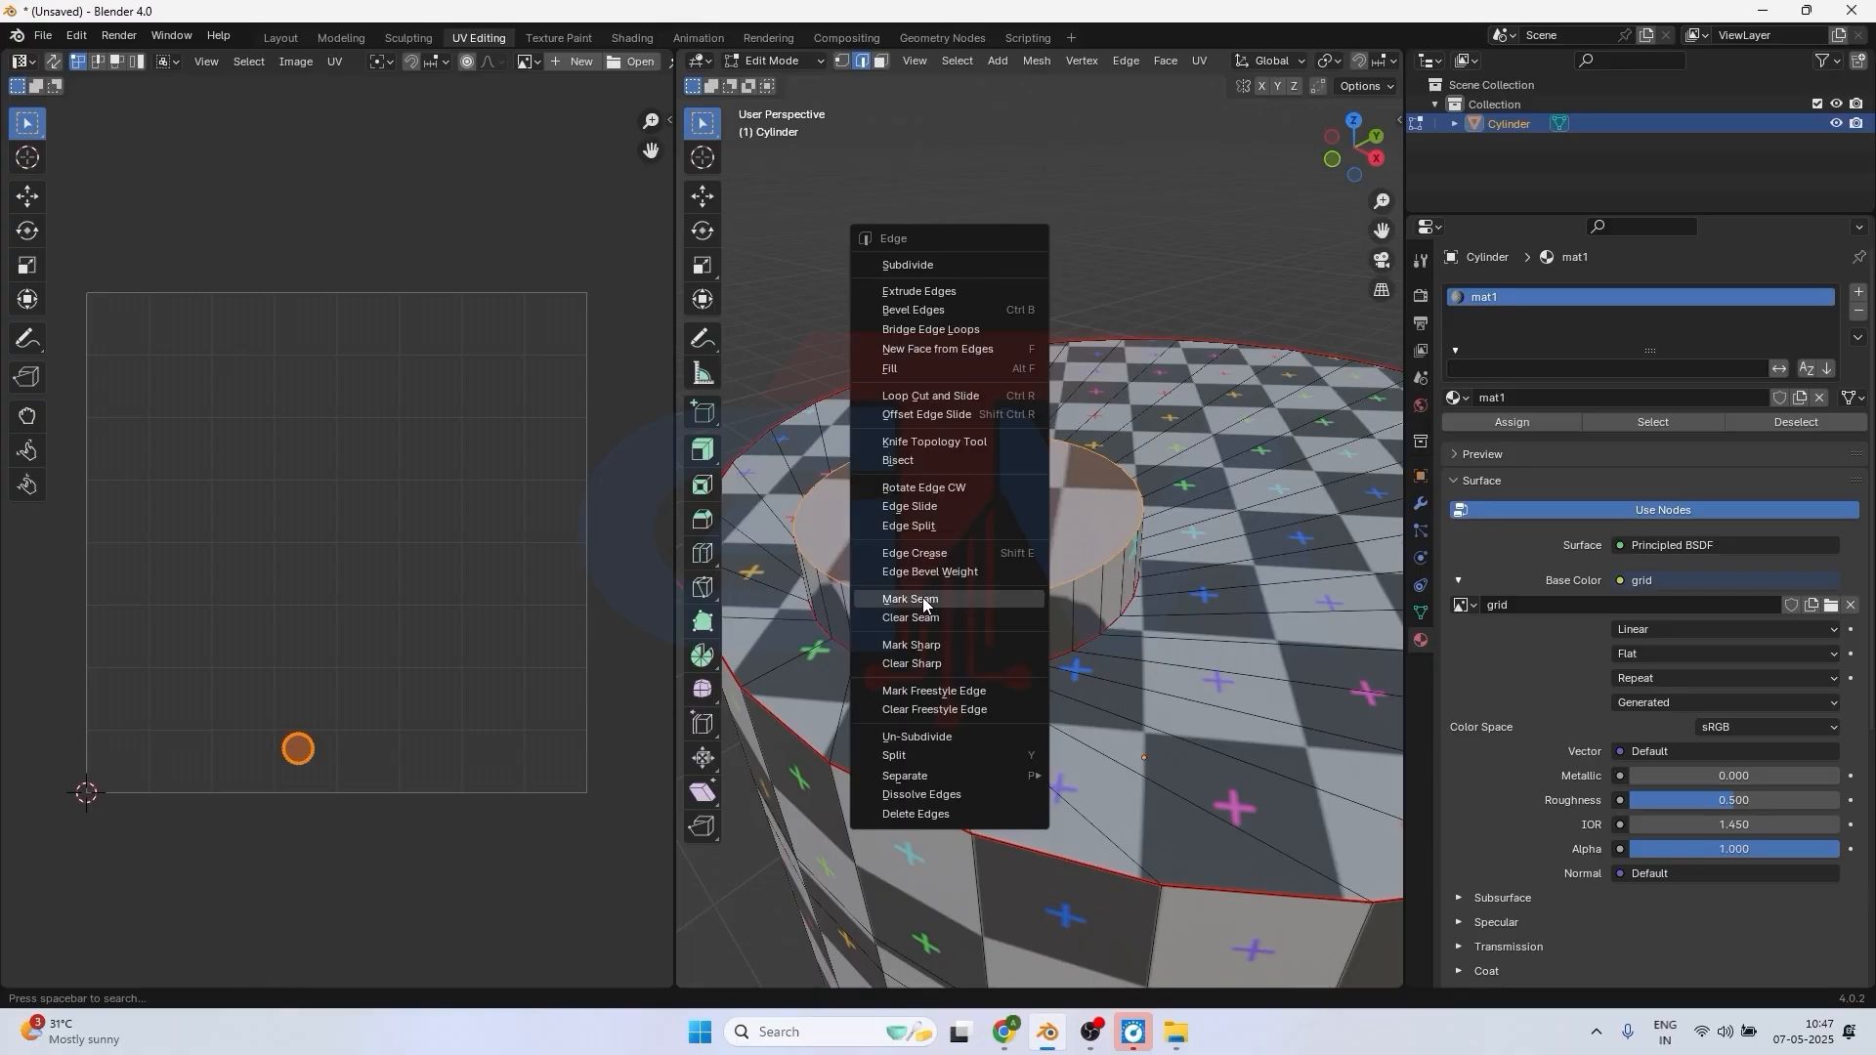
click(927, 600)
Mark a single vertical edge on the small cap's side wall as a seam.
click(998, 638)
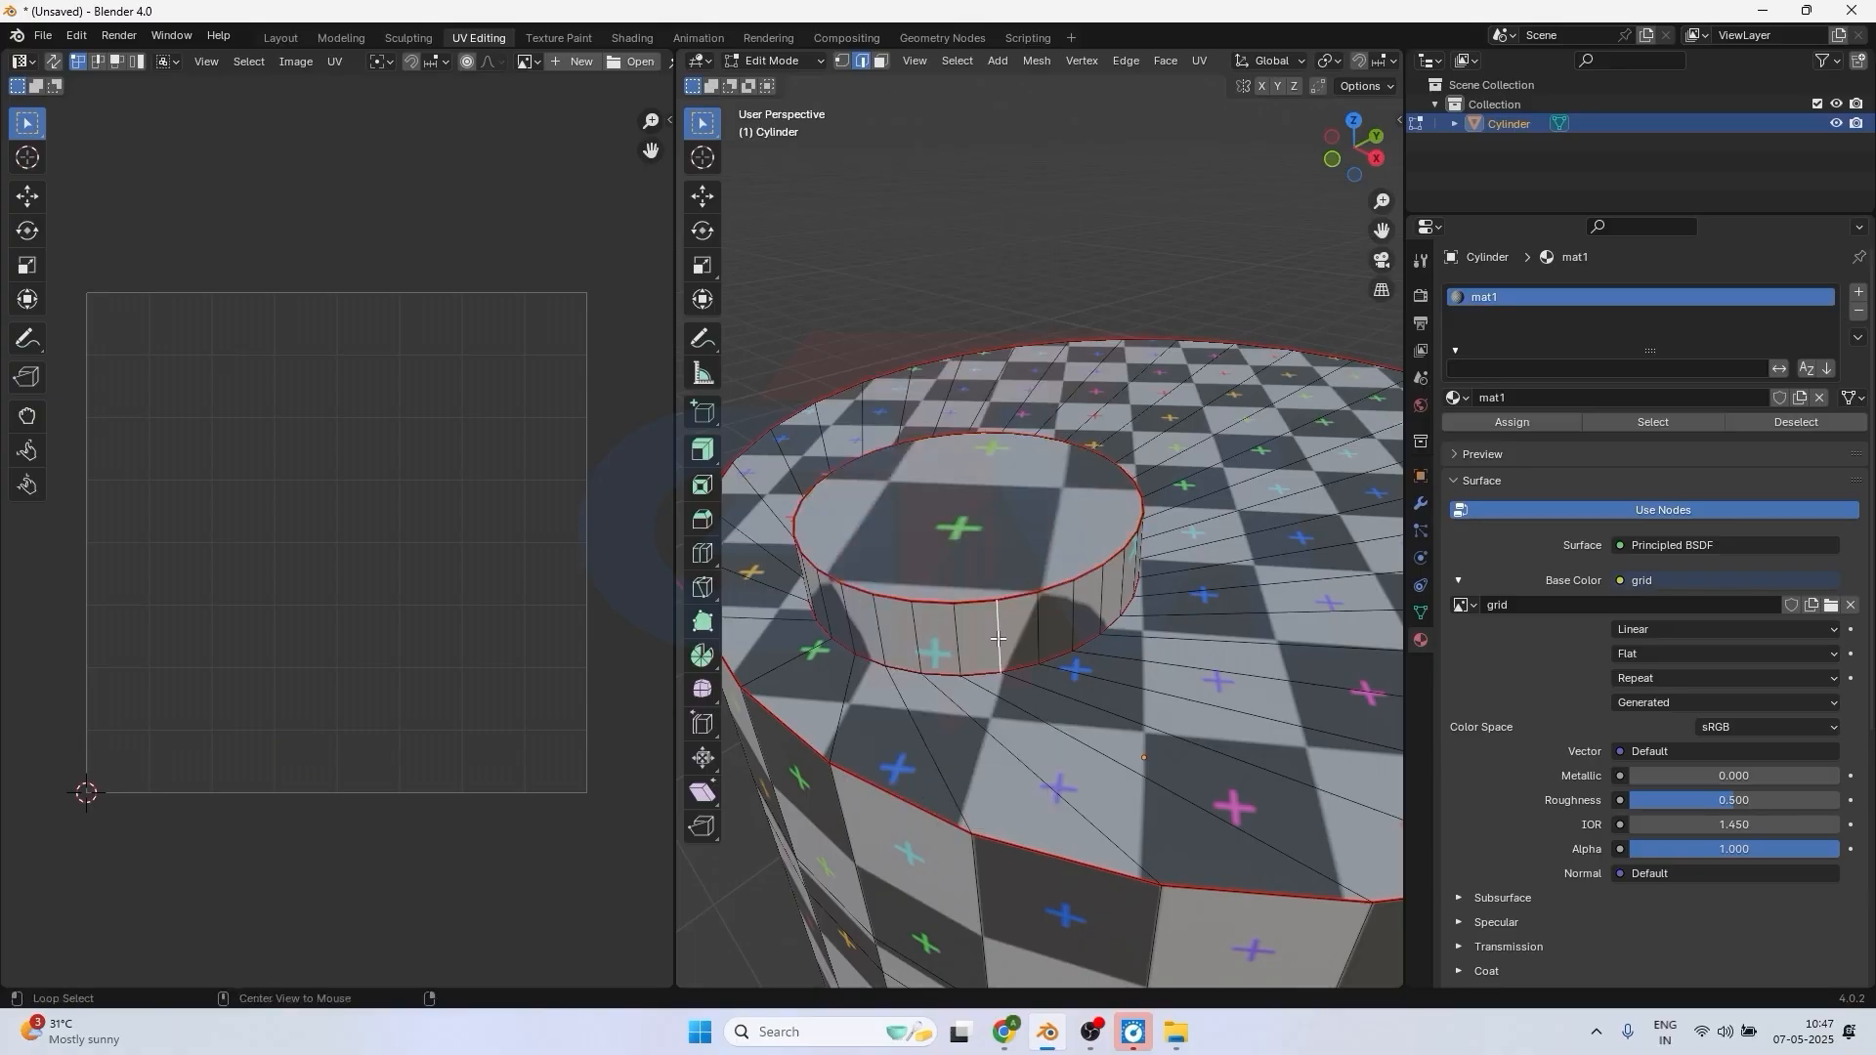
key(ctrl+e)
click(914, 640)
Select the entire mesh and unwrap it again along the marked seams, including the small cap's new ones.
key(a)
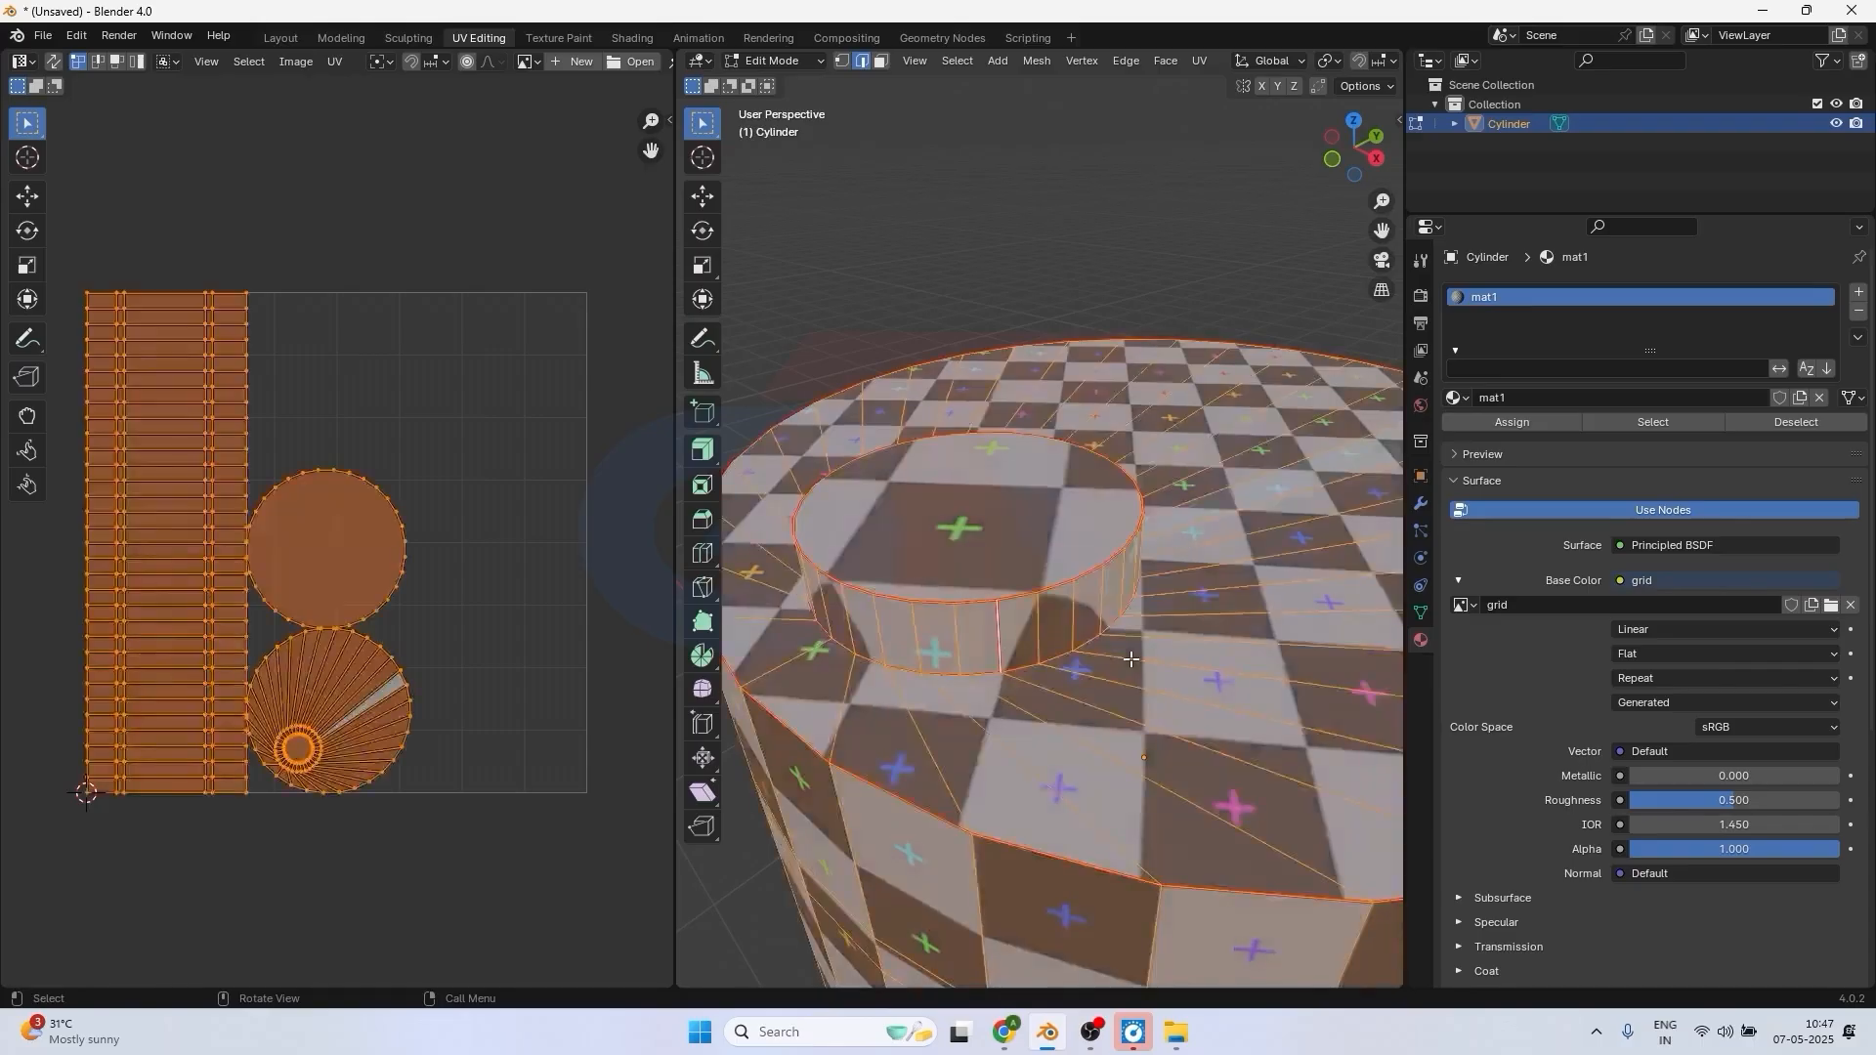
key(ctrl+e)
key(Escape)
key(u)
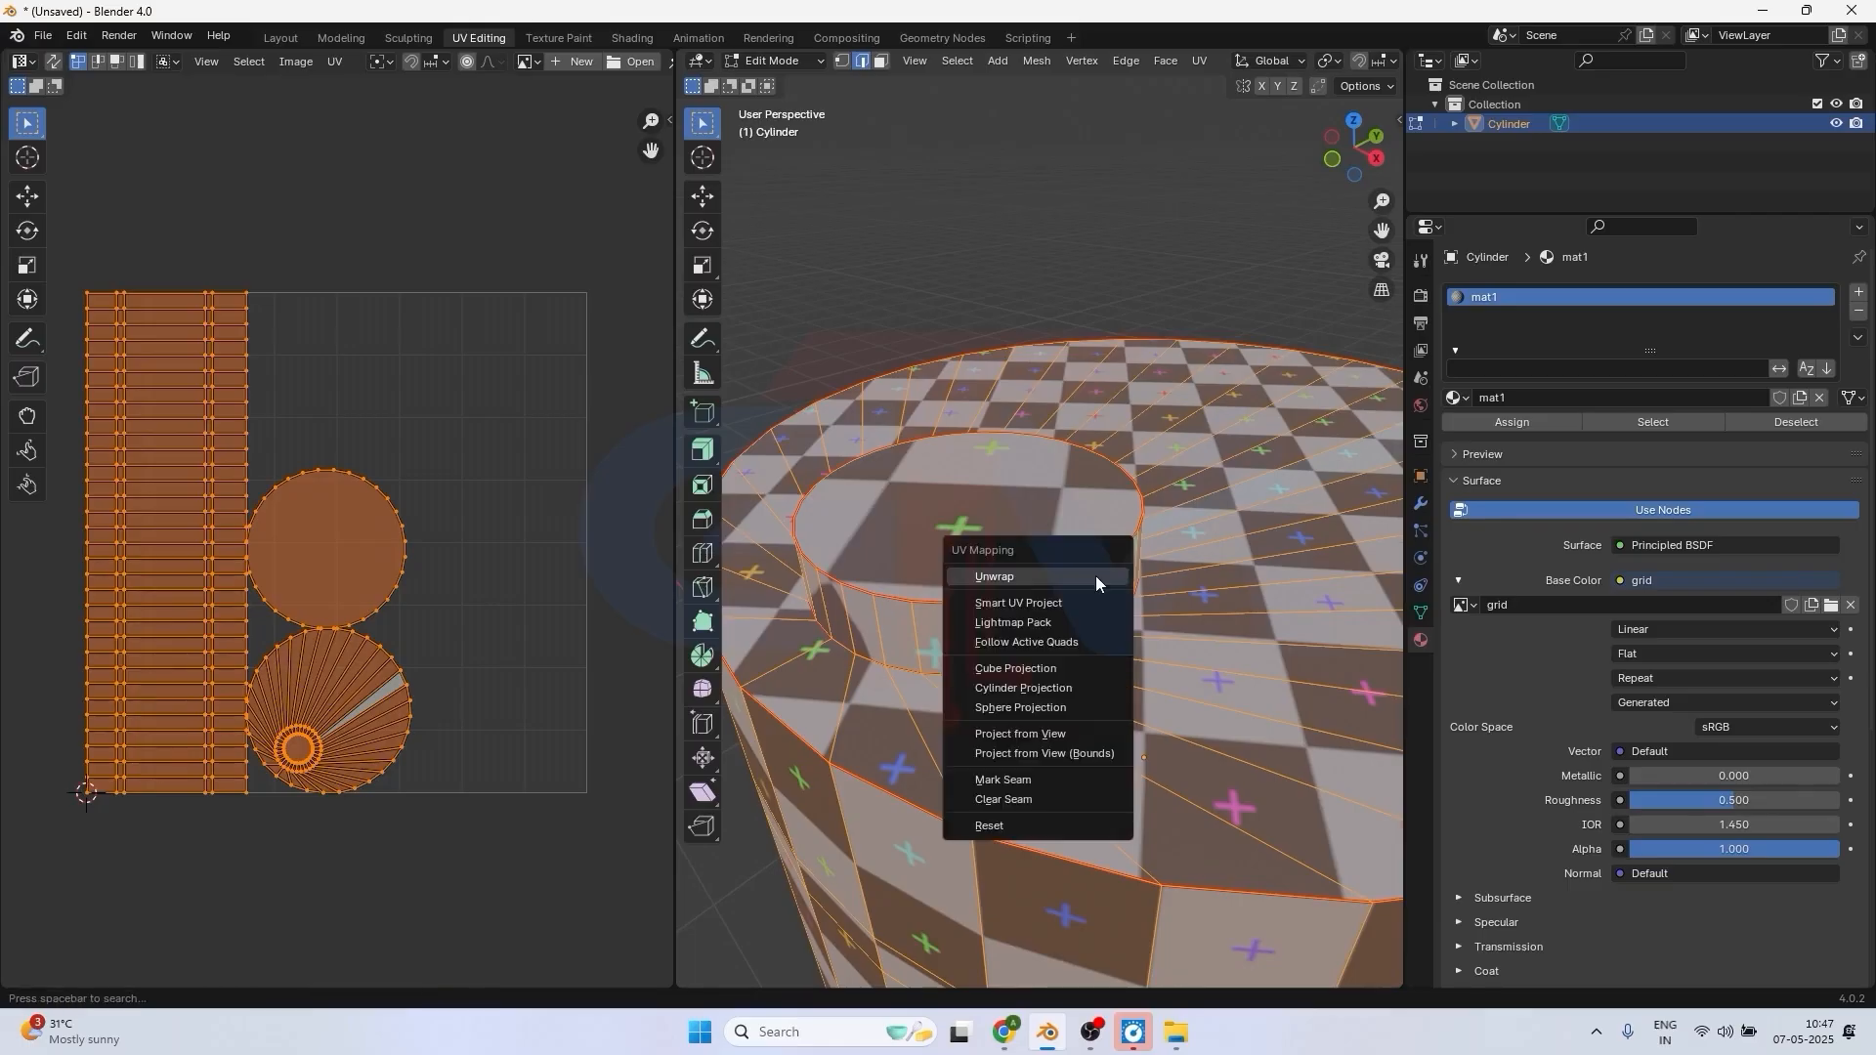
click(1088, 576)
scroll(1094, 586, down, 2)
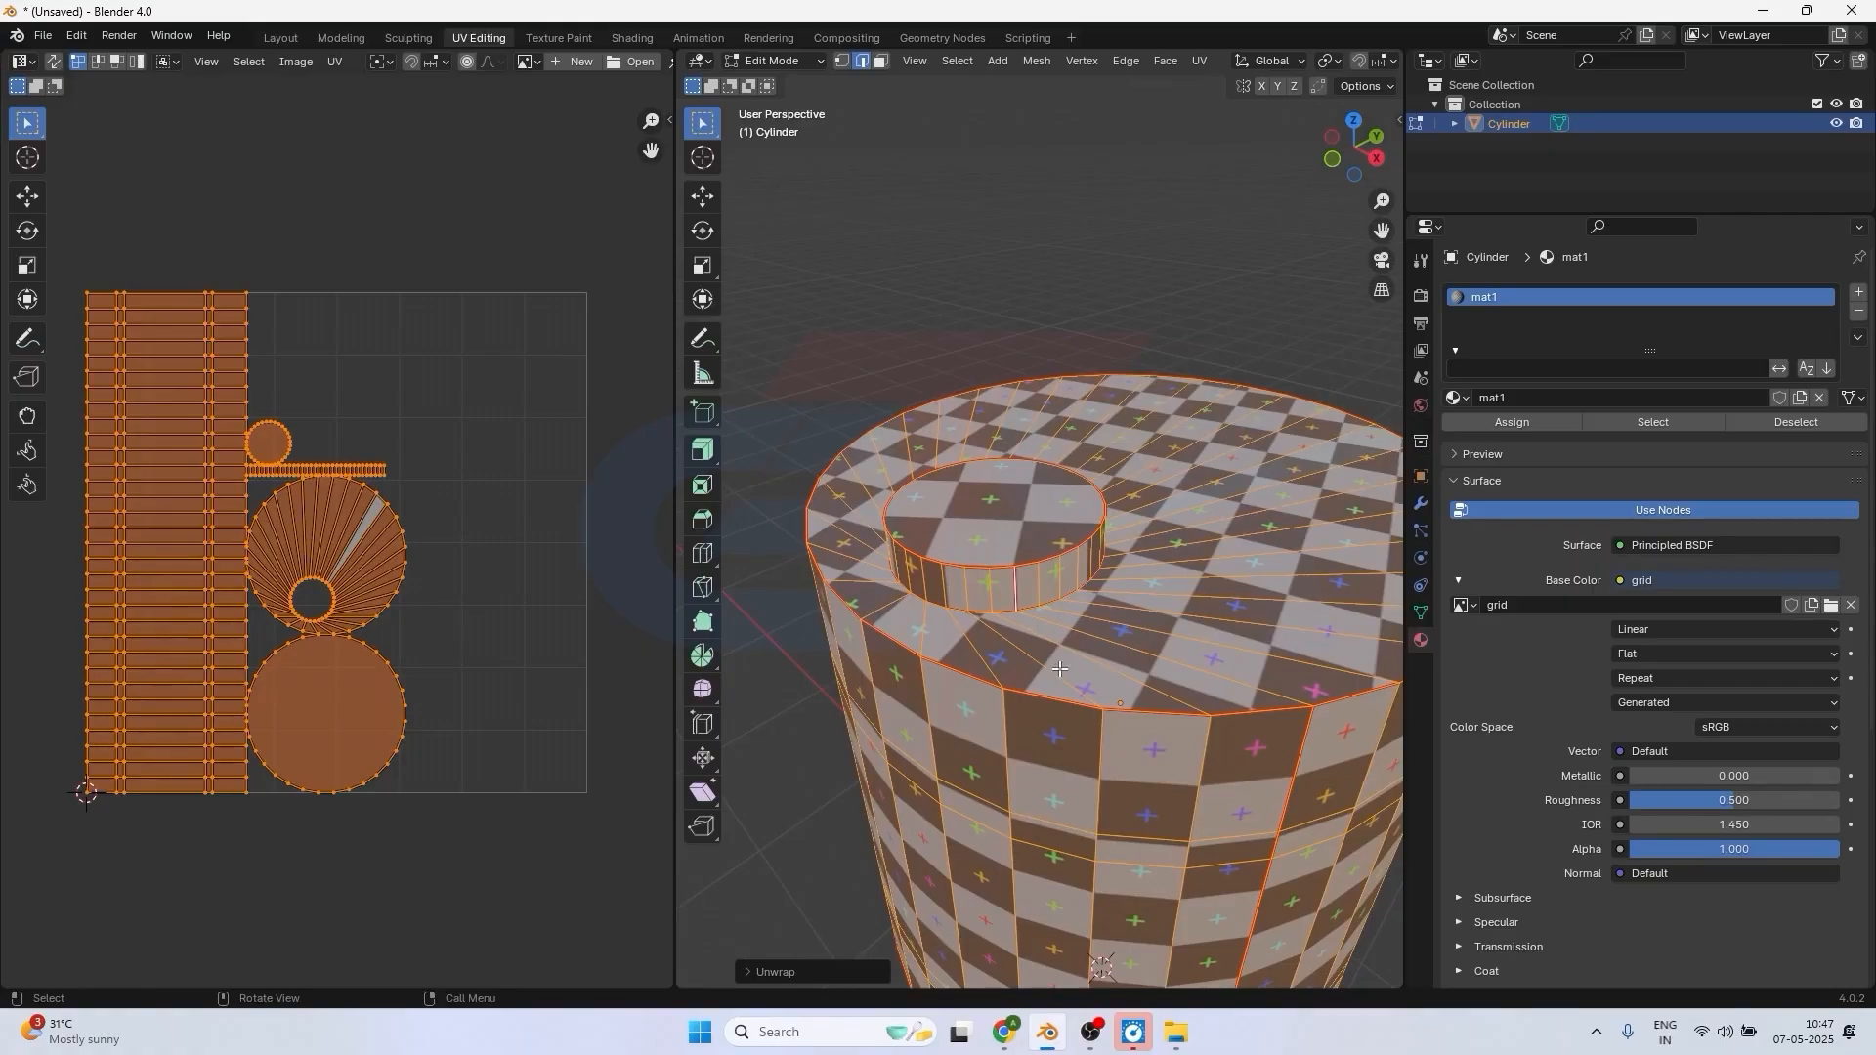
scroll(1060, 669, down, 2)
middle_drag(1060, 669, 1075, 391)
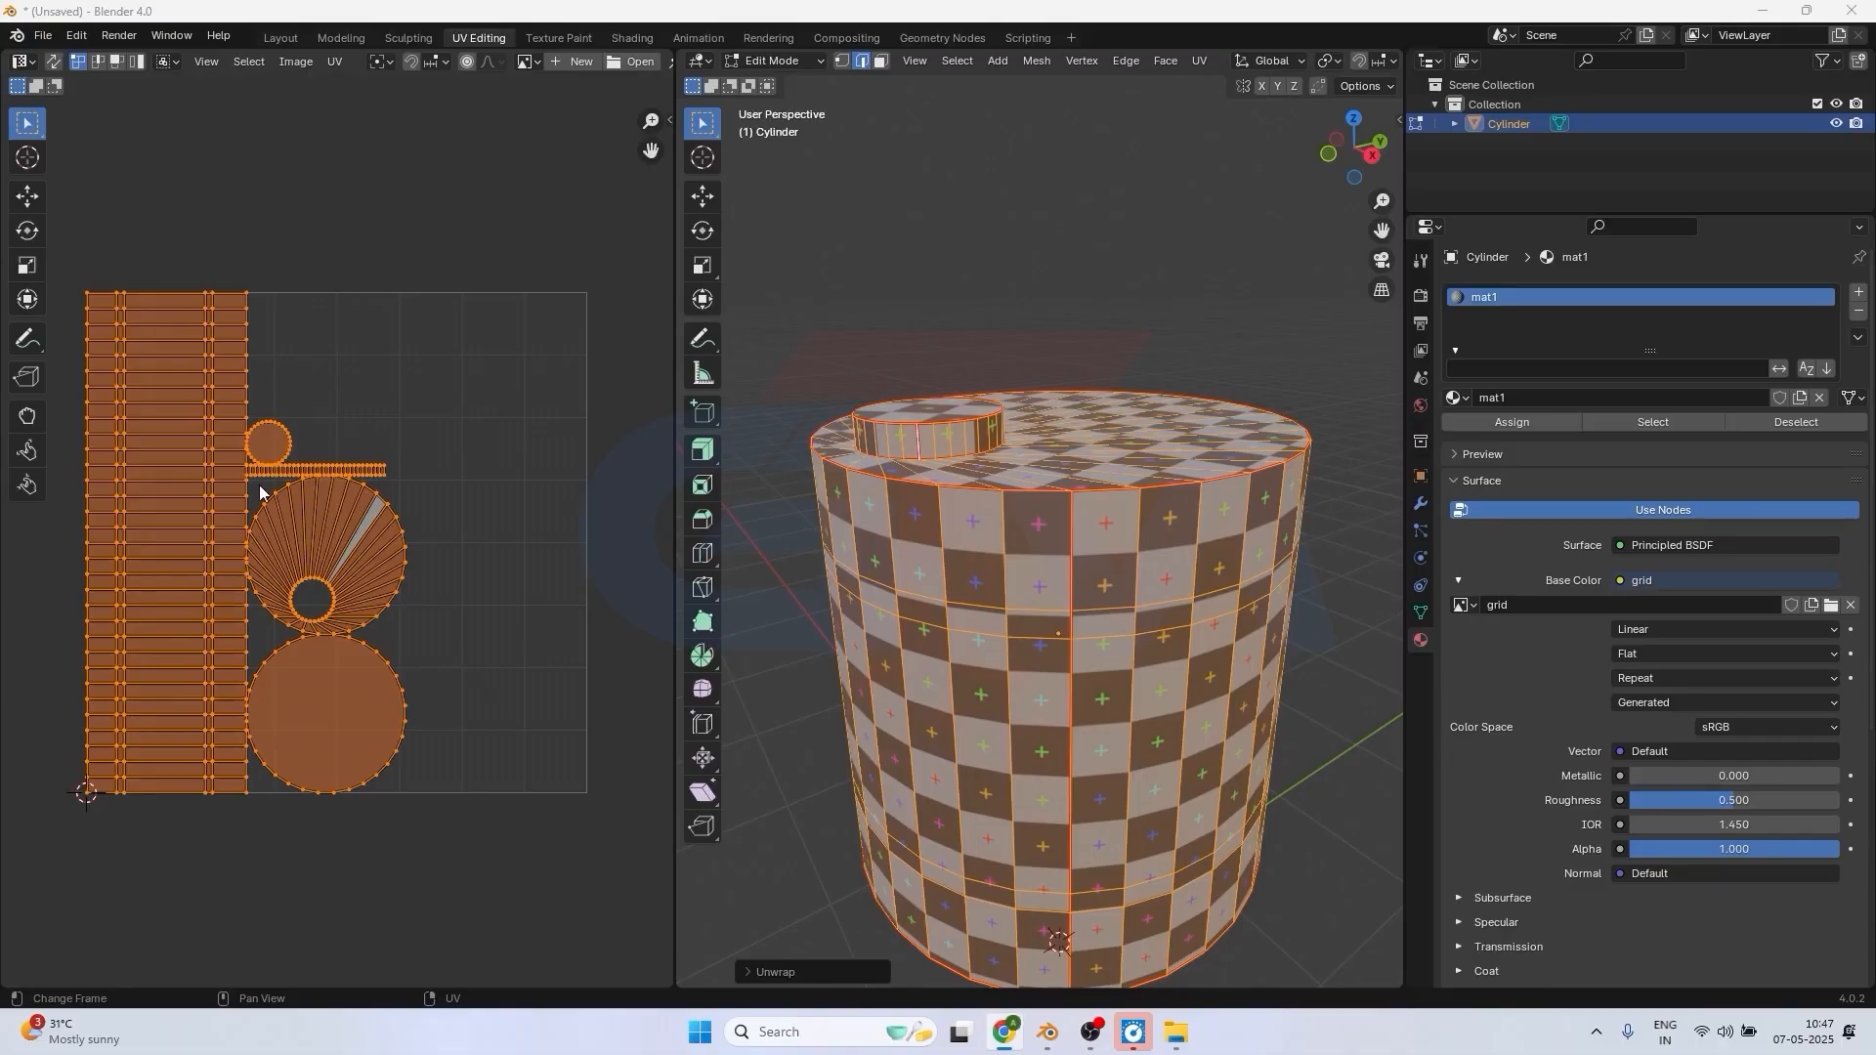
In the UV layout, select the first inner pair of vertex columns in the side-wall strip and move it about 0.02 right and 0.01 down.
scroll(164, 488, up, 2)
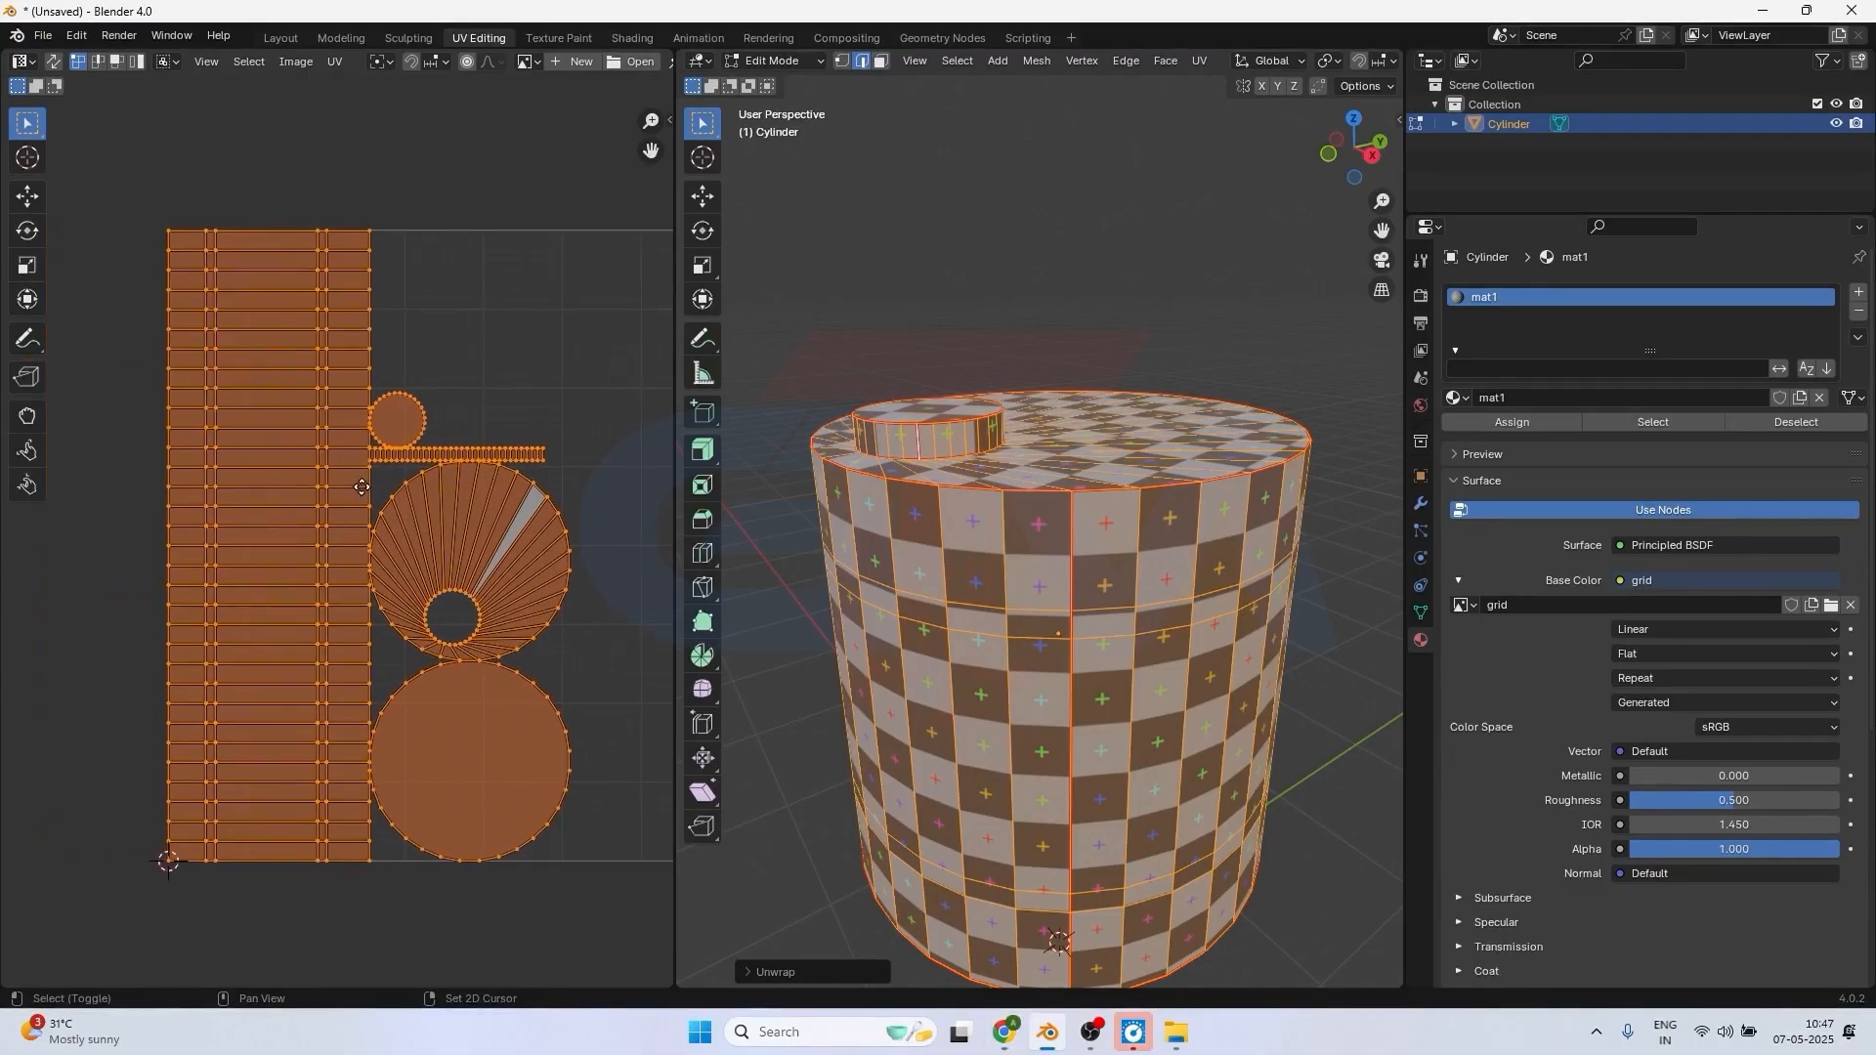
shift+middle_drag(362, 487, 358, 487)
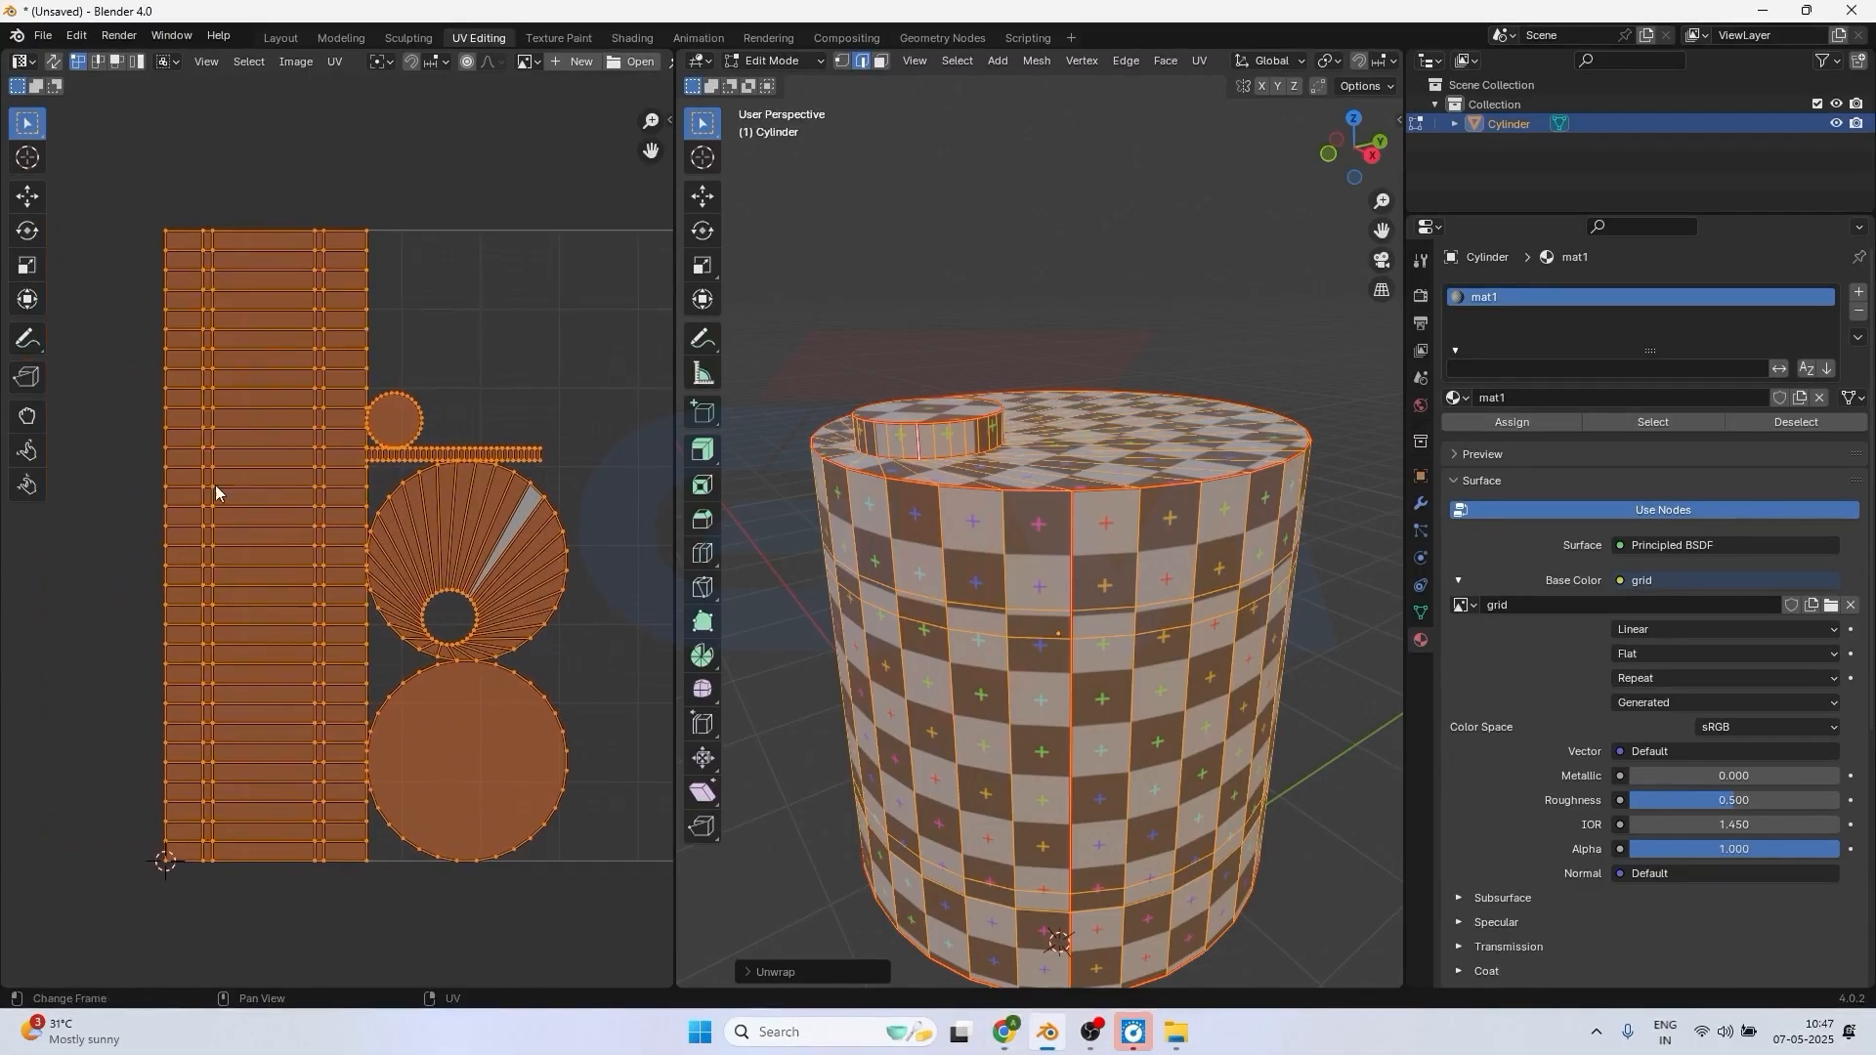
click(219, 262)
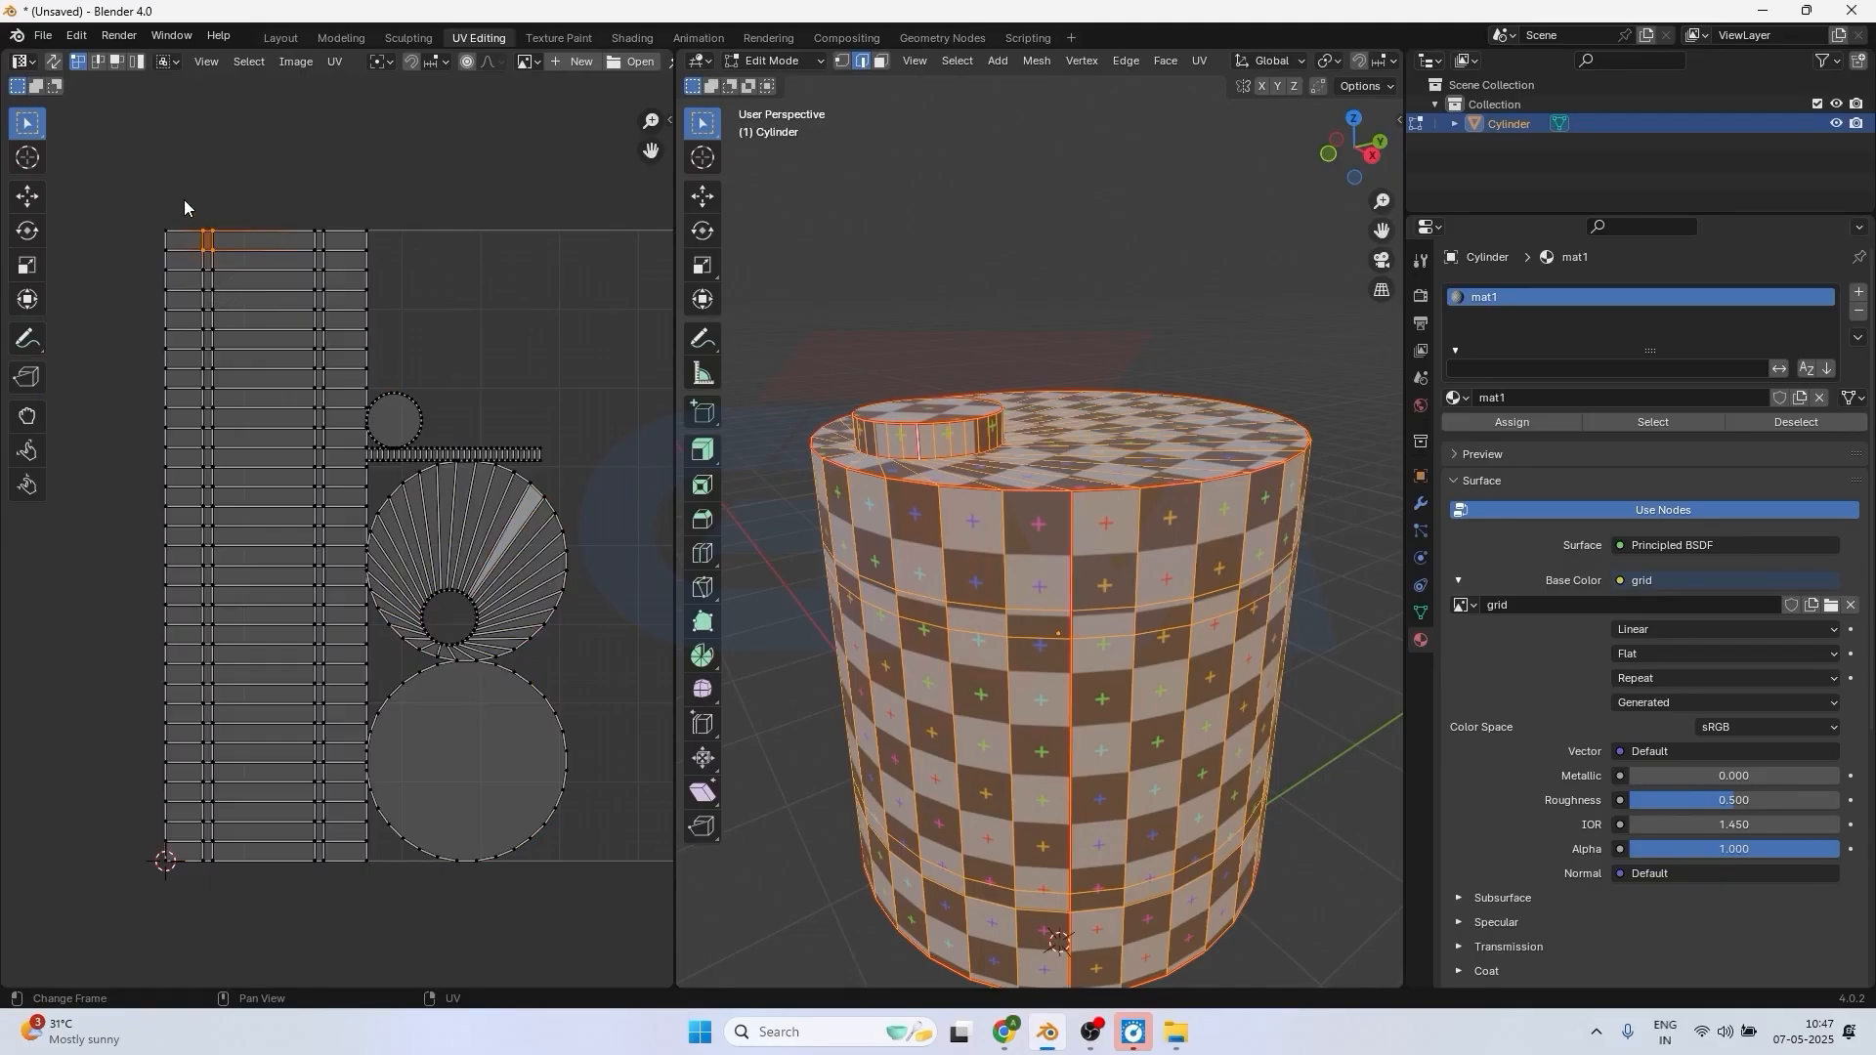
drag(183, 199, 244, 901)
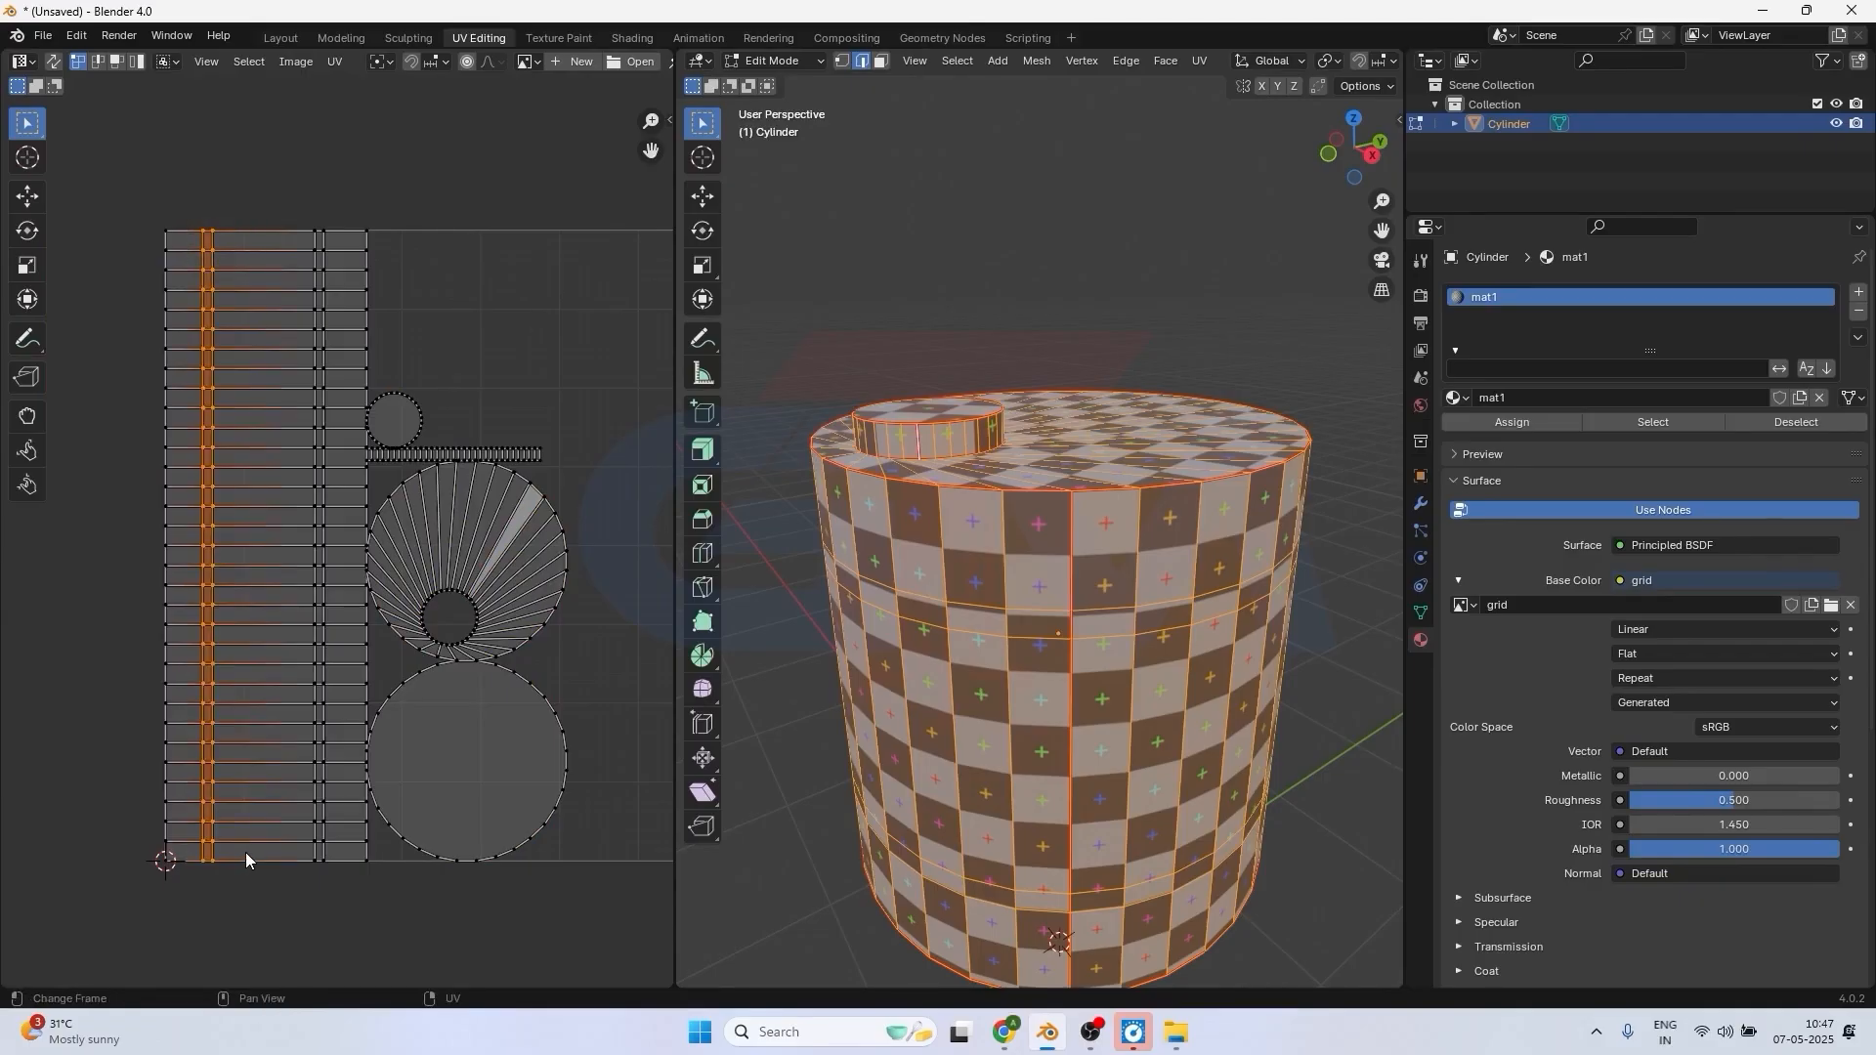
key(g)
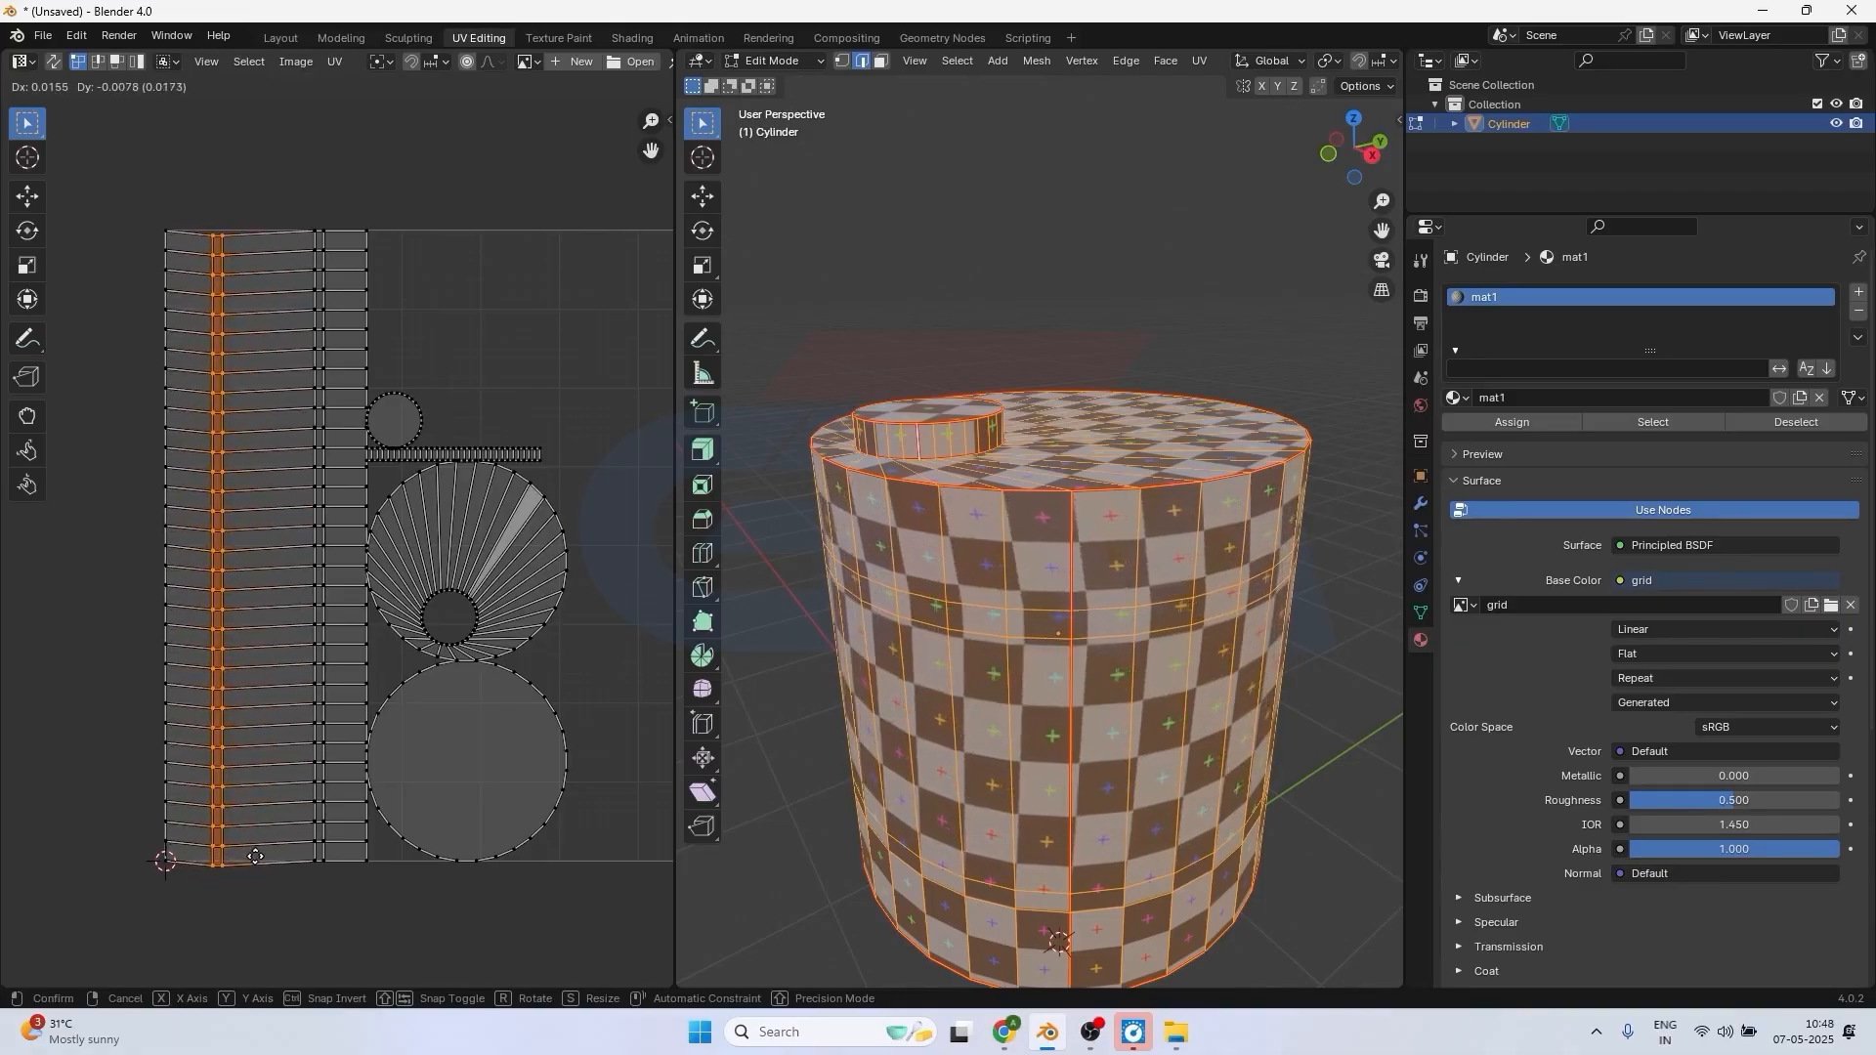
click(253, 858)
Select the second inner pair of vertex columns in the side-wall UV strip and move it about 0.01 up.
drag(291, 190, 332, 871)
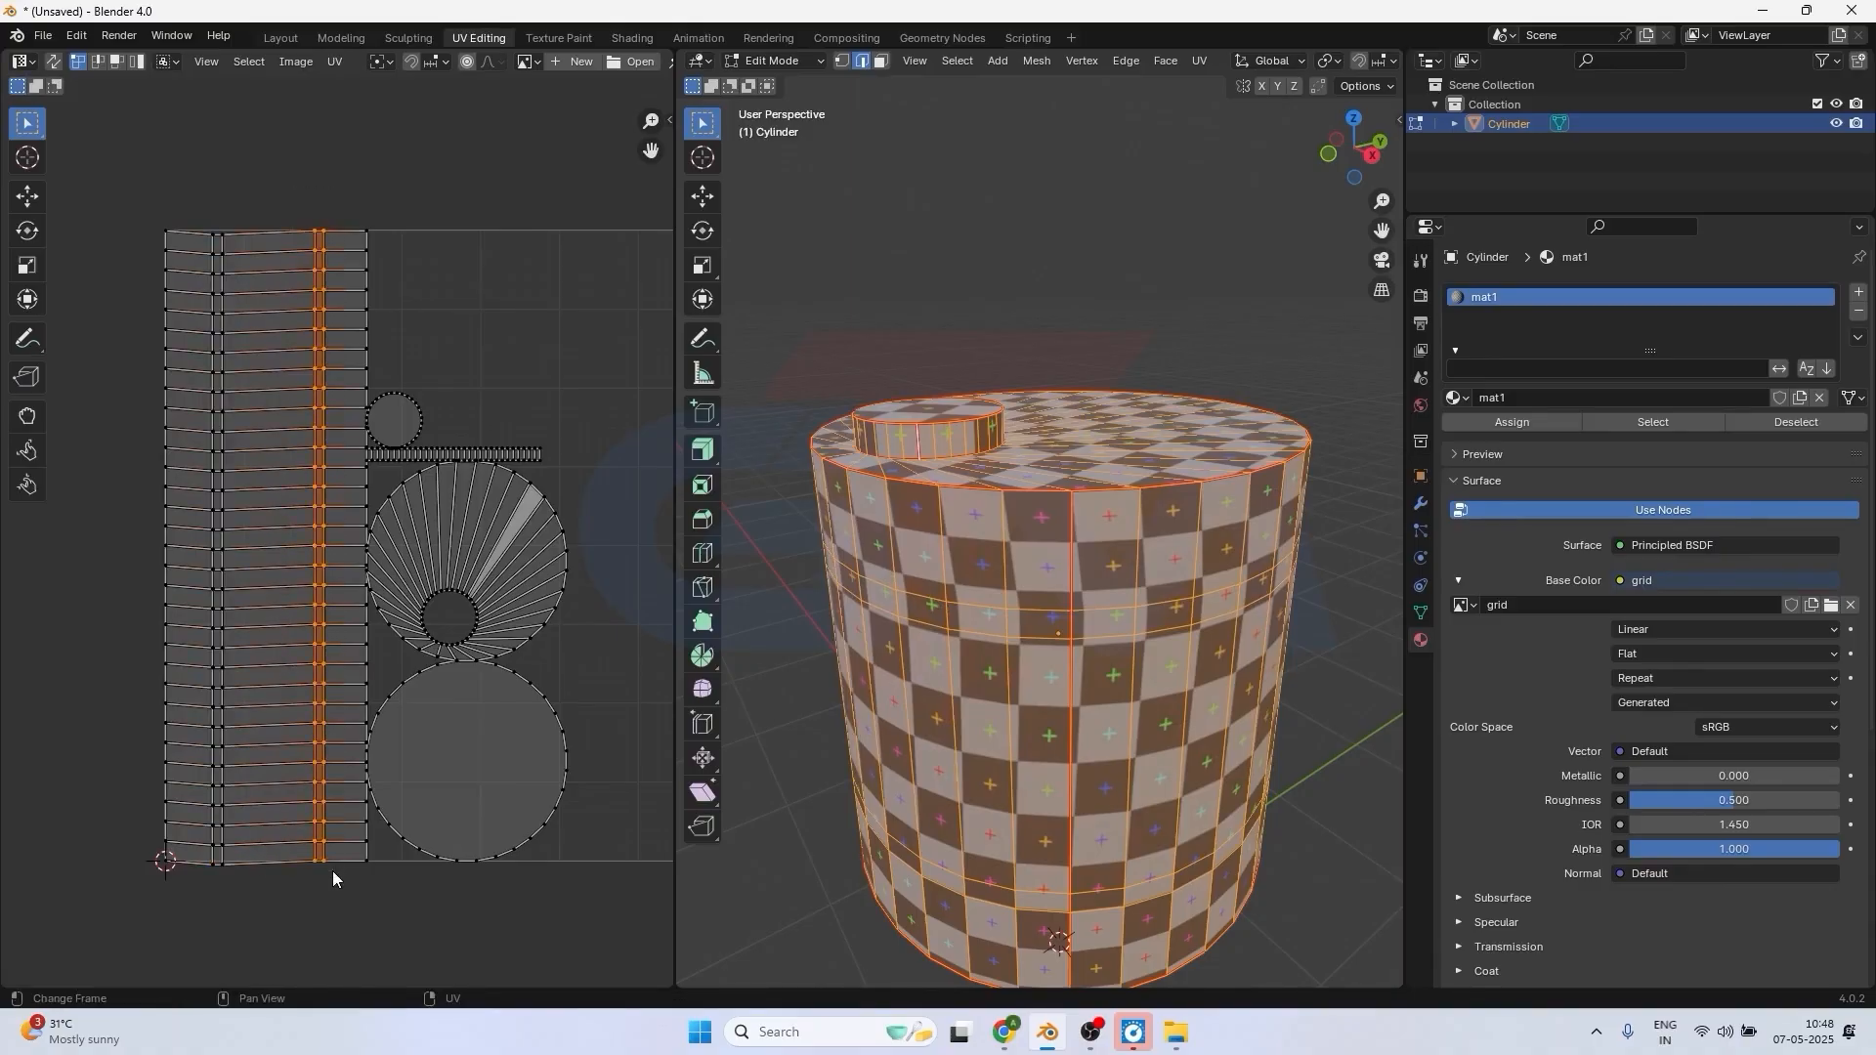
key(g)
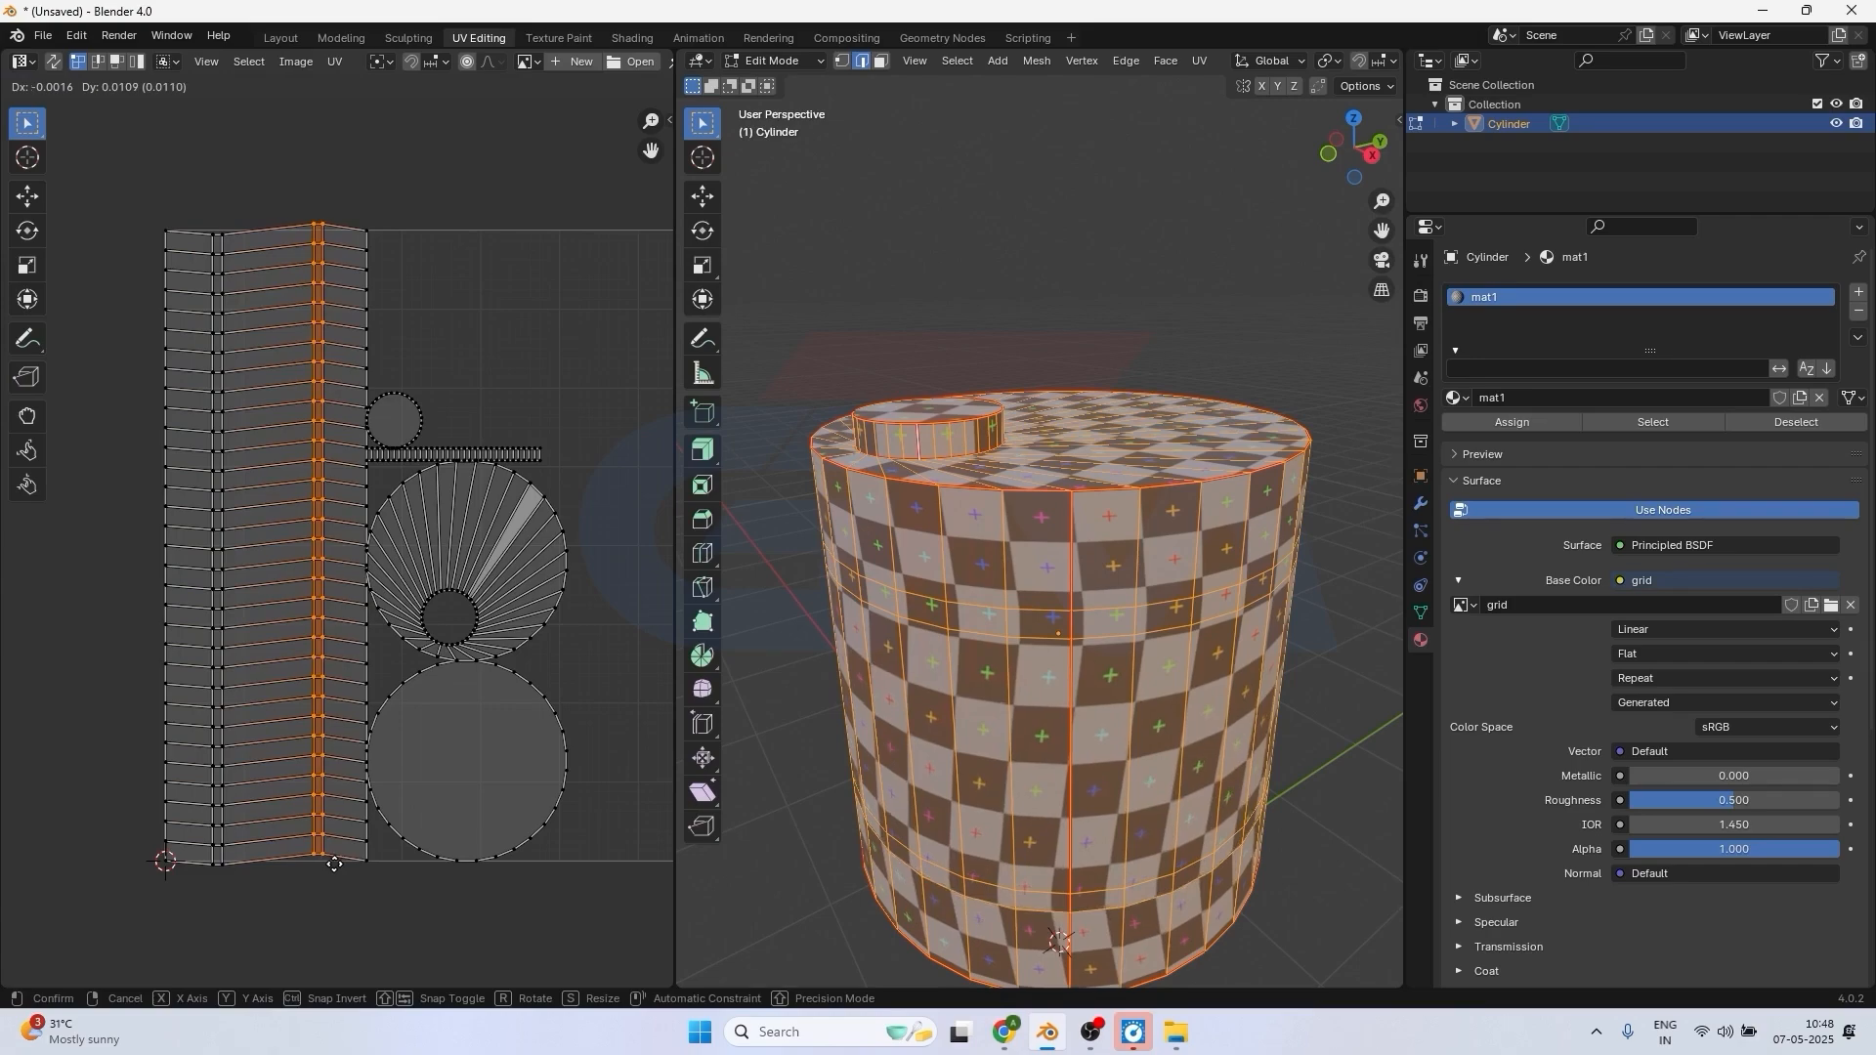
click(334, 864)
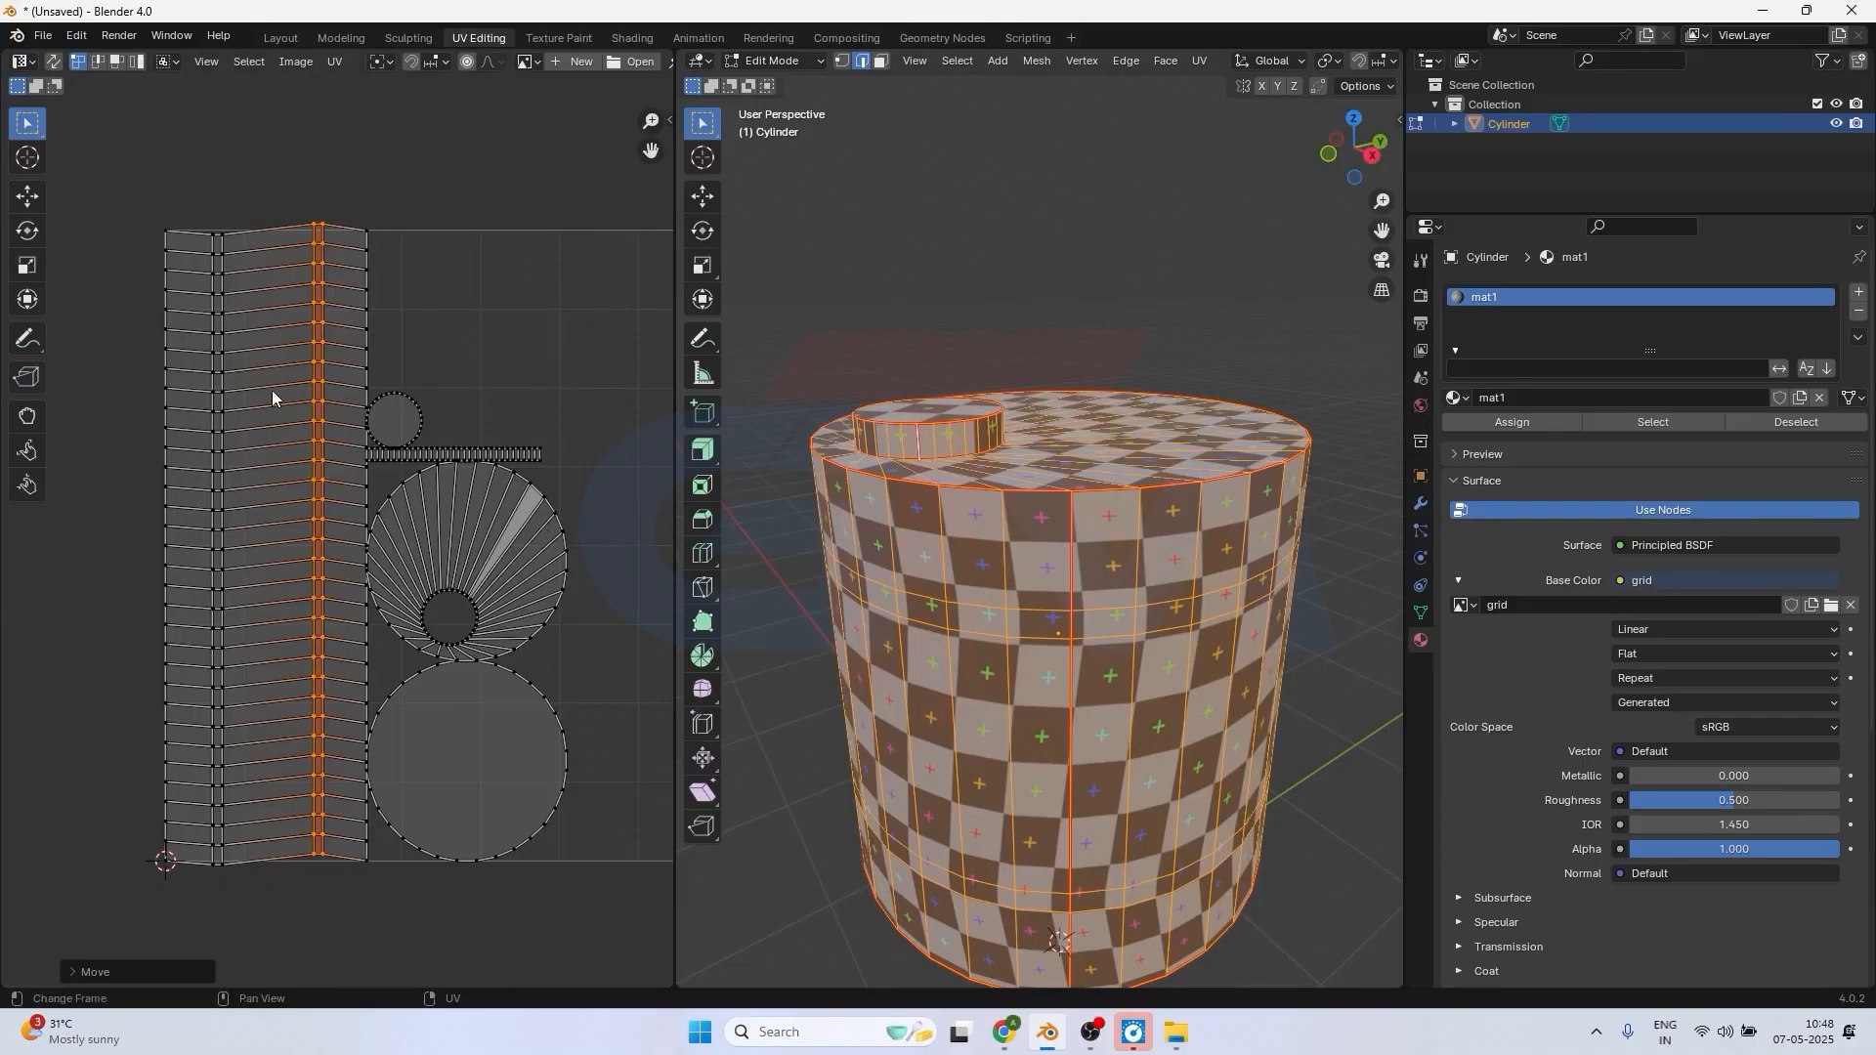
Reselect the whole cylinder mesh and run Unwrap to regenerate its UV islands.
click(1095, 476)
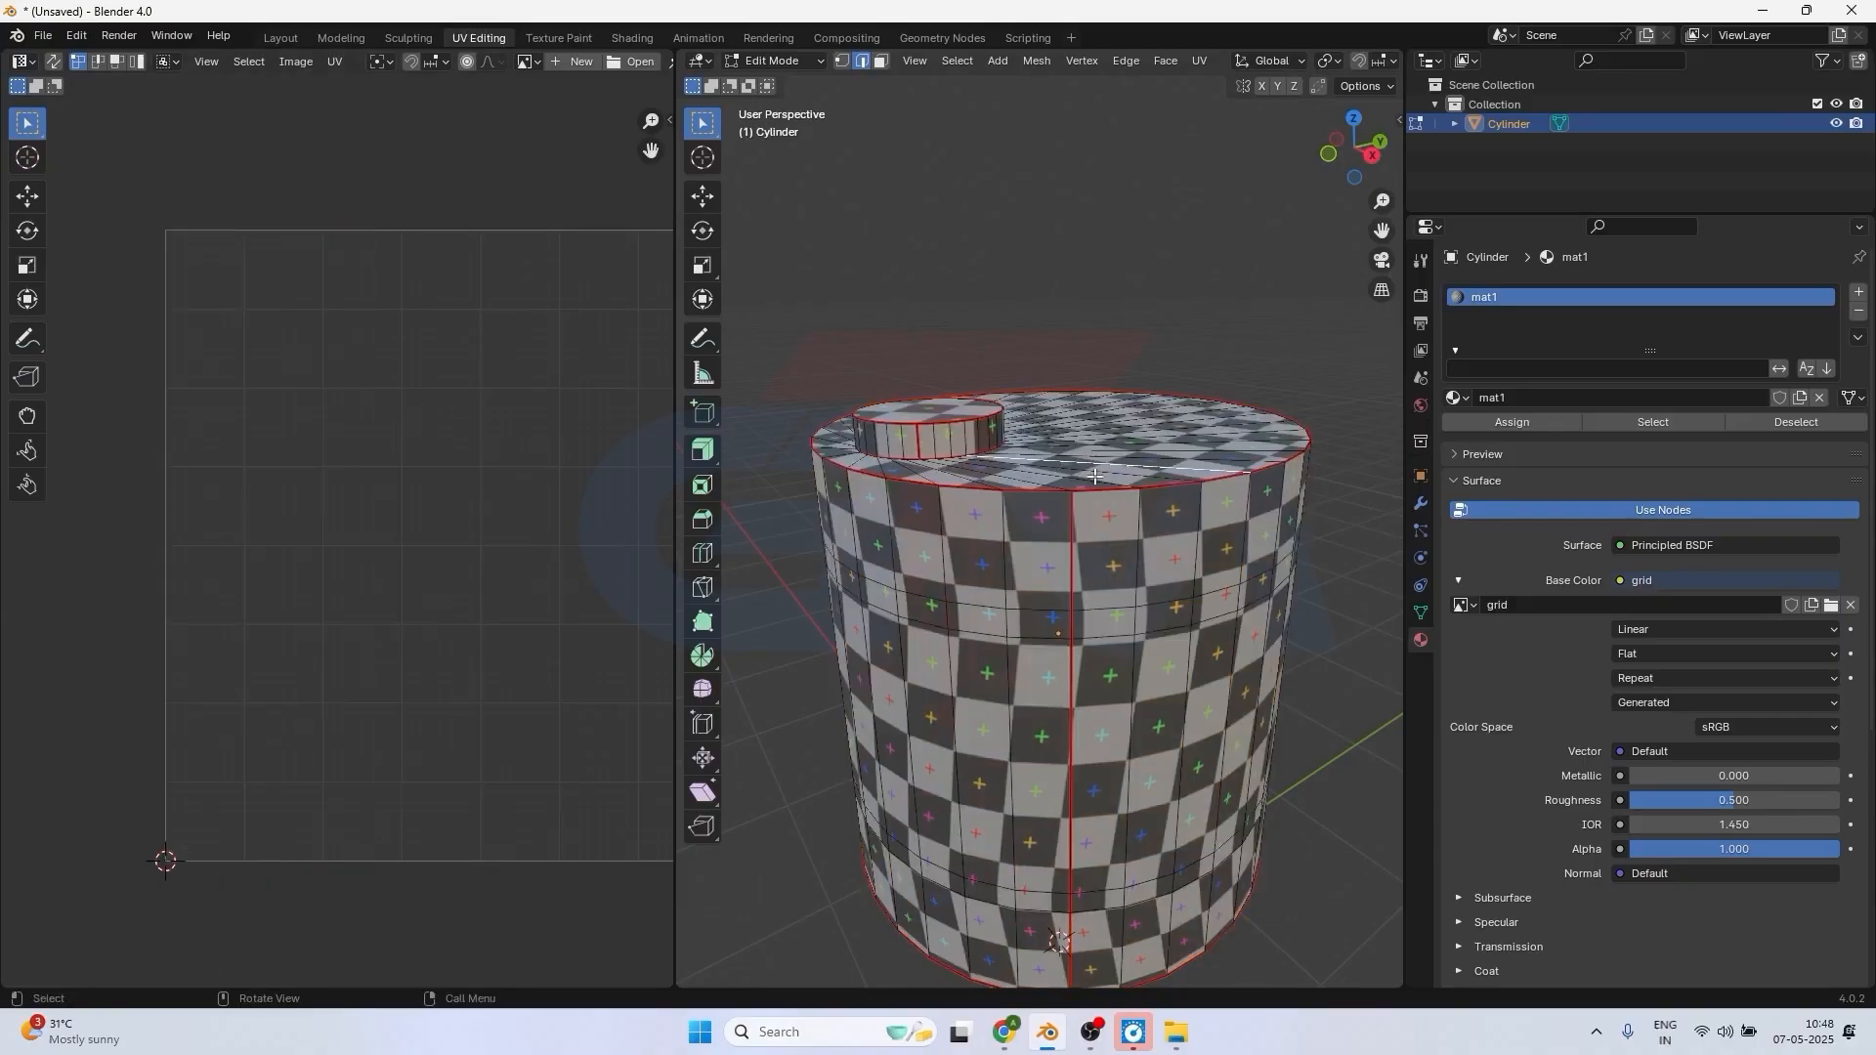
key(a)
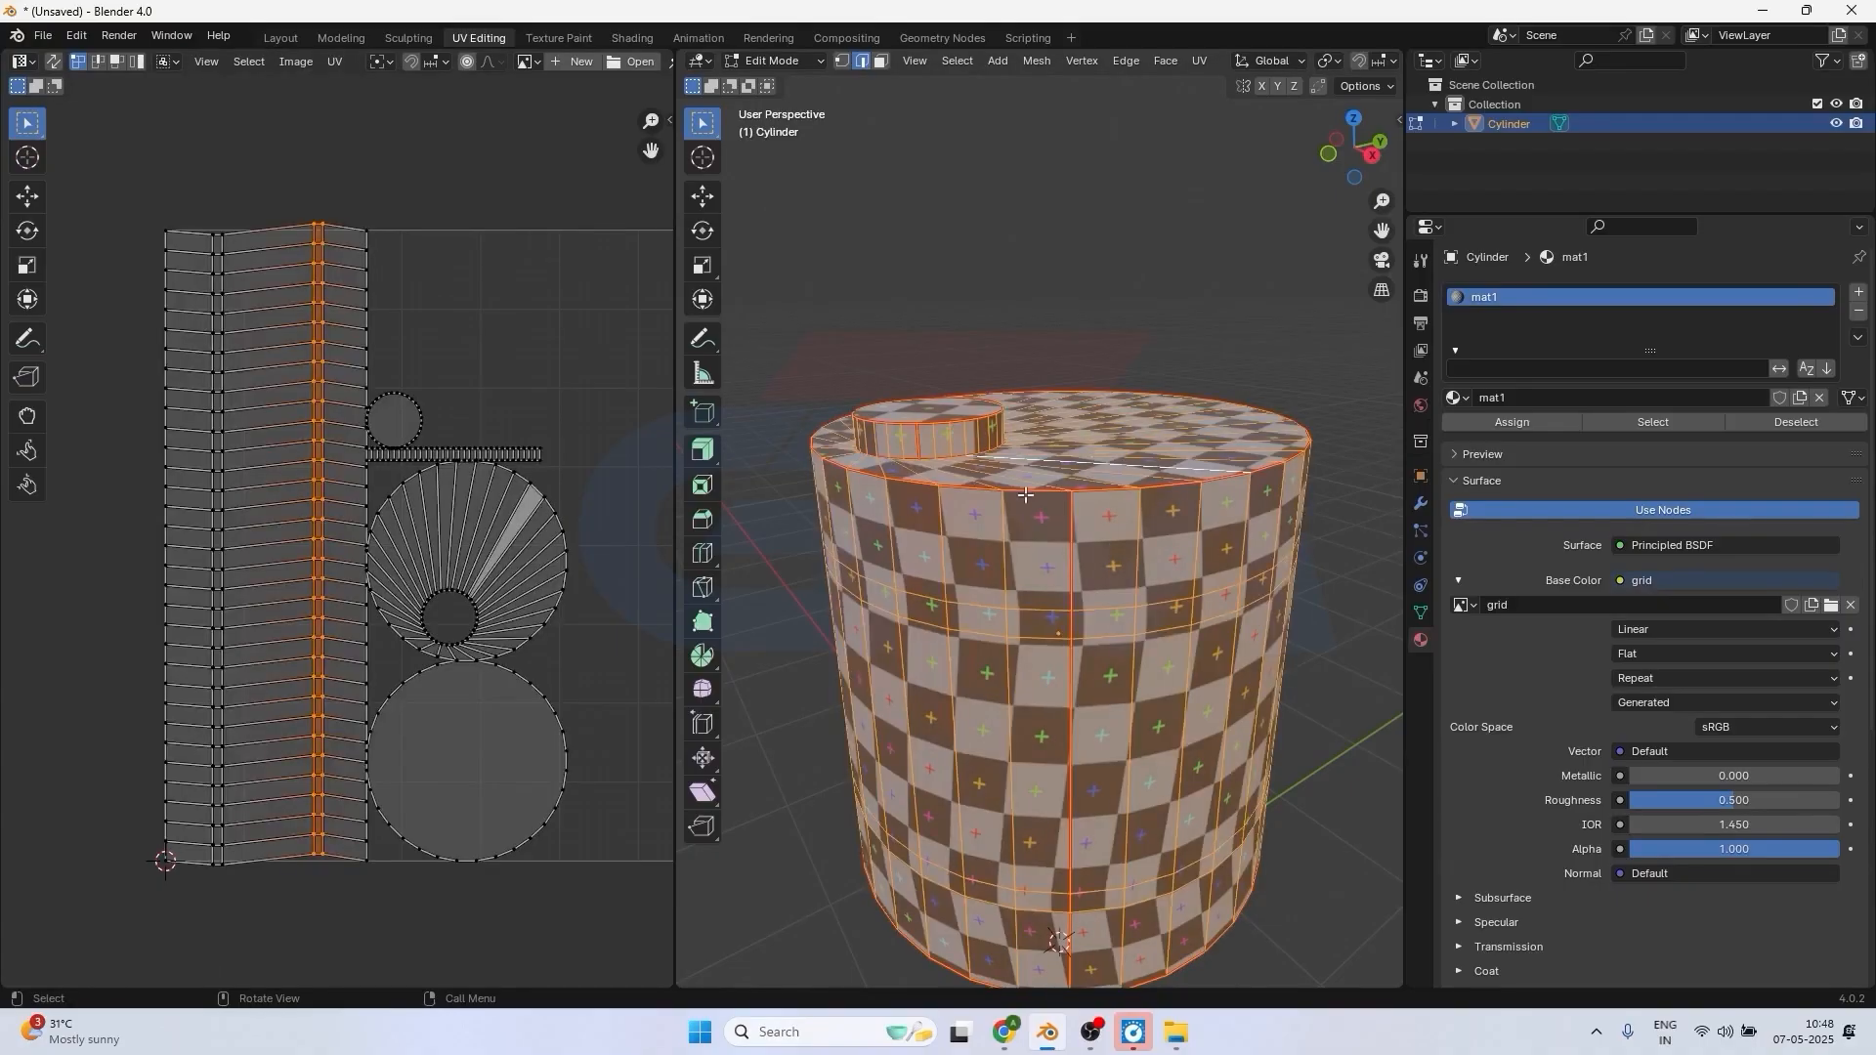
click(1199, 62)
click(1217, 76)
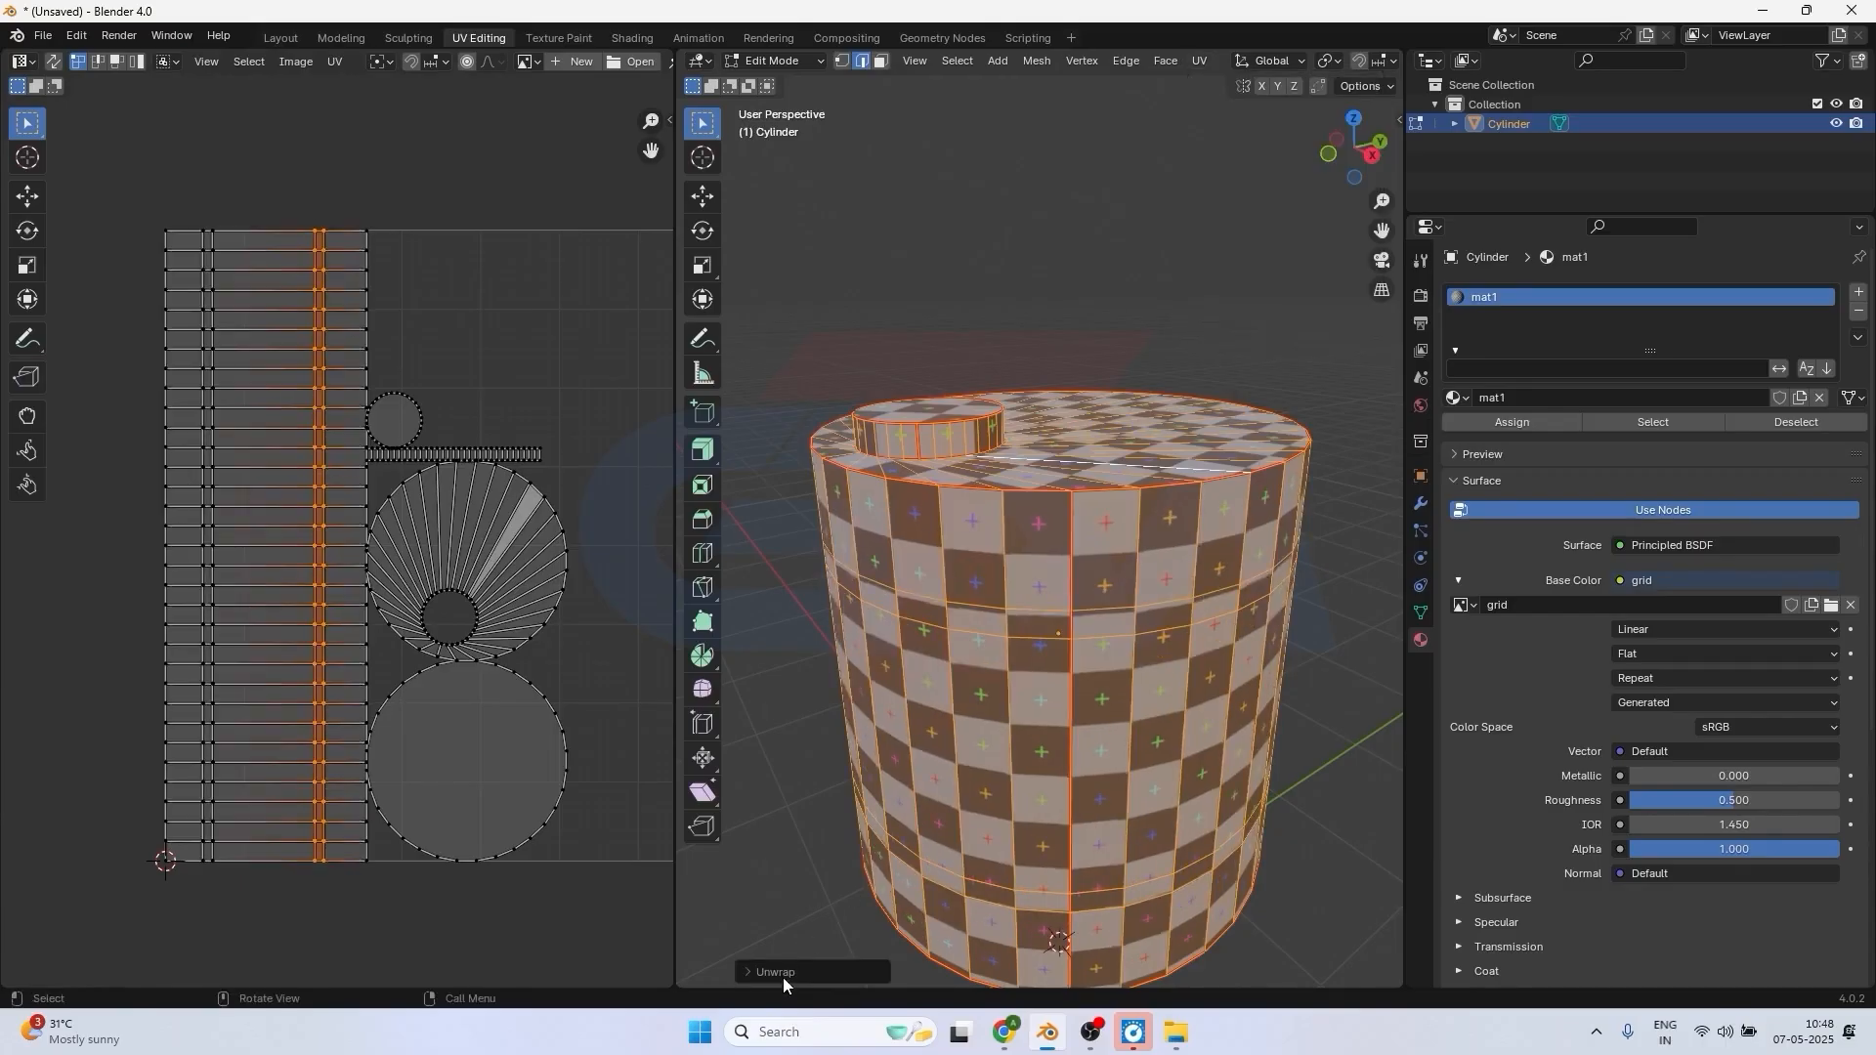
Expand the Unwrap operation's settings and set its method to Conformal.
click(748, 971)
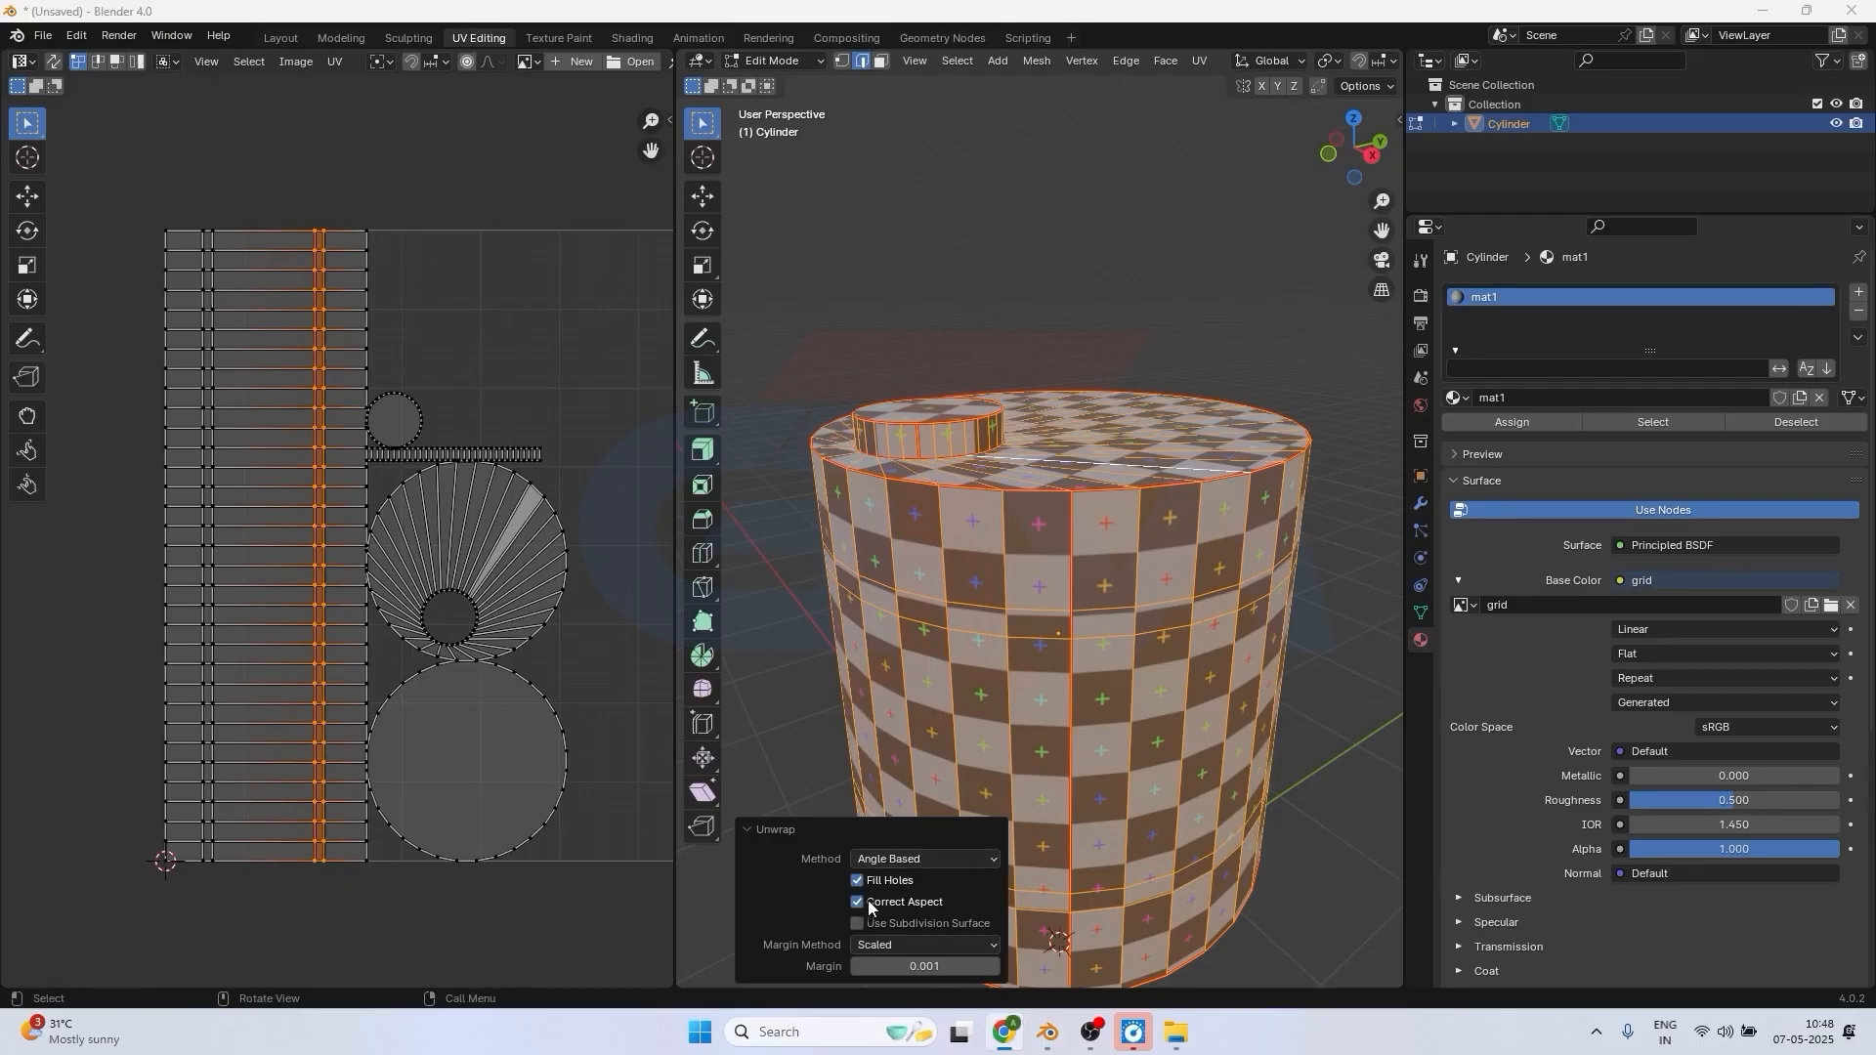
click(886, 859)
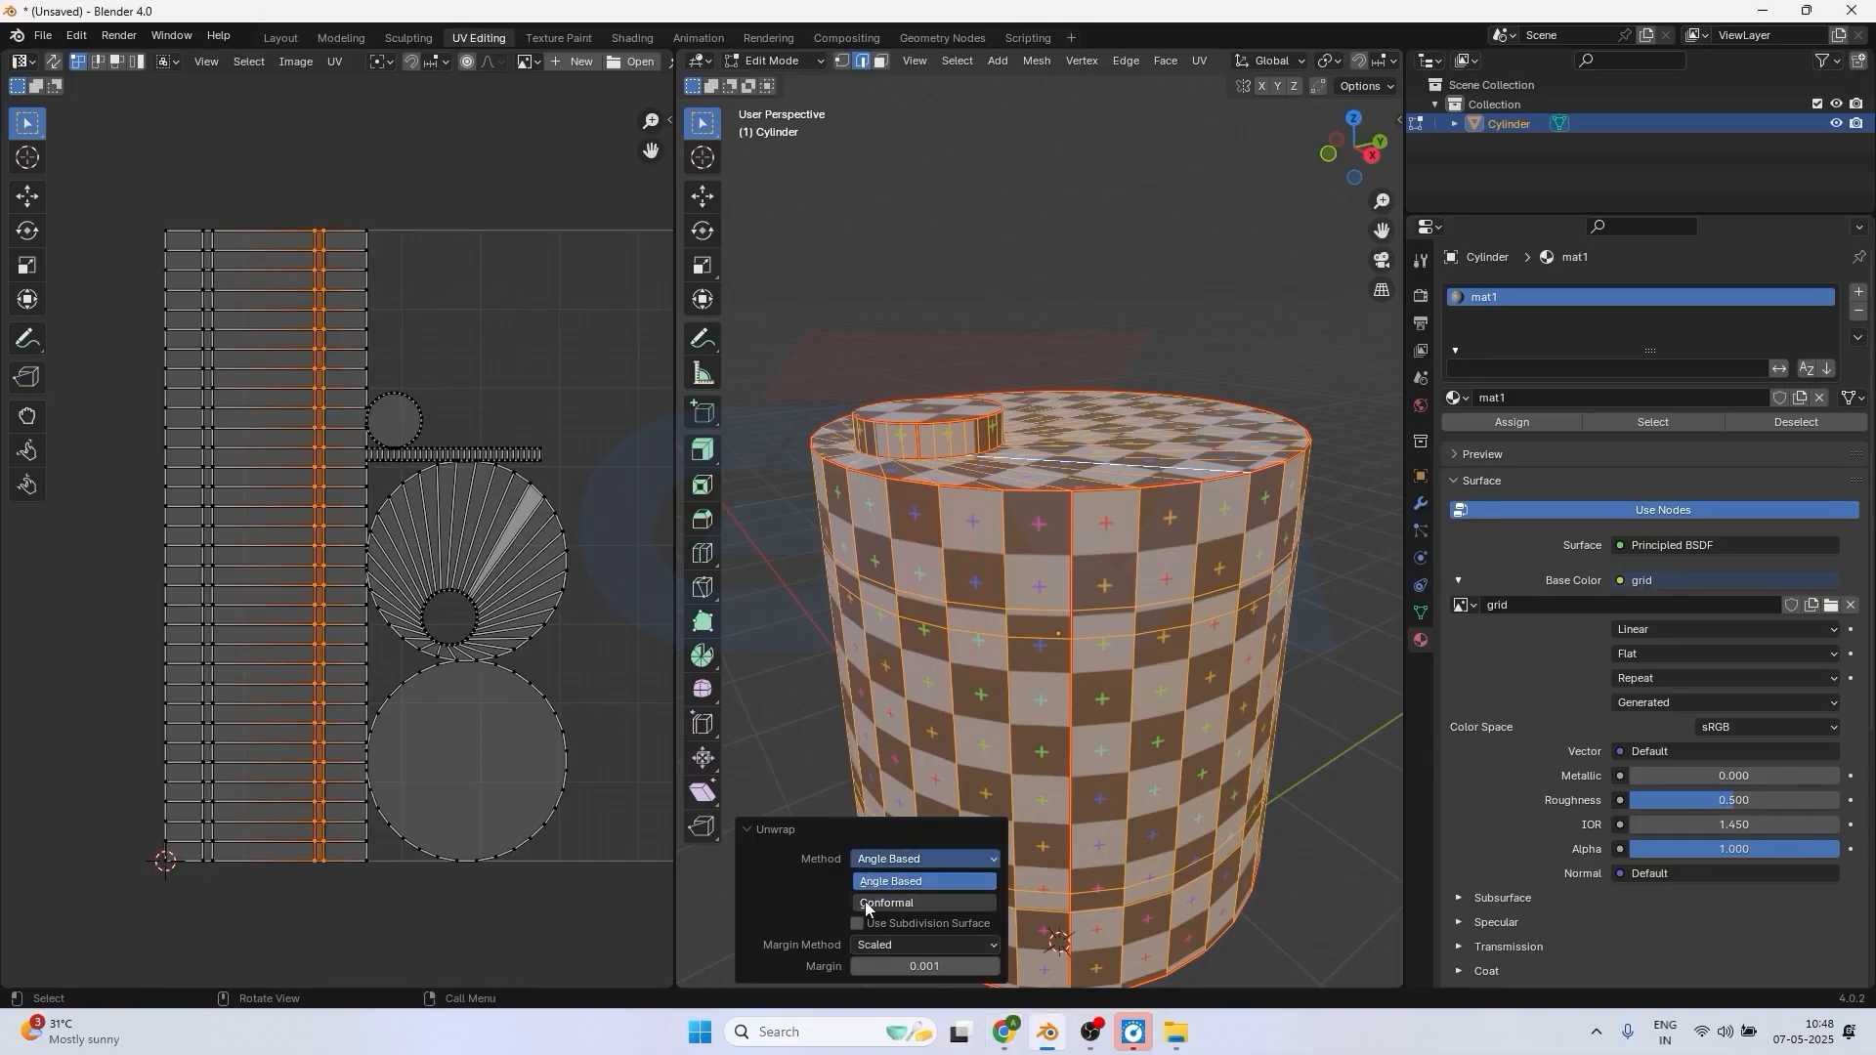
click(865, 902)
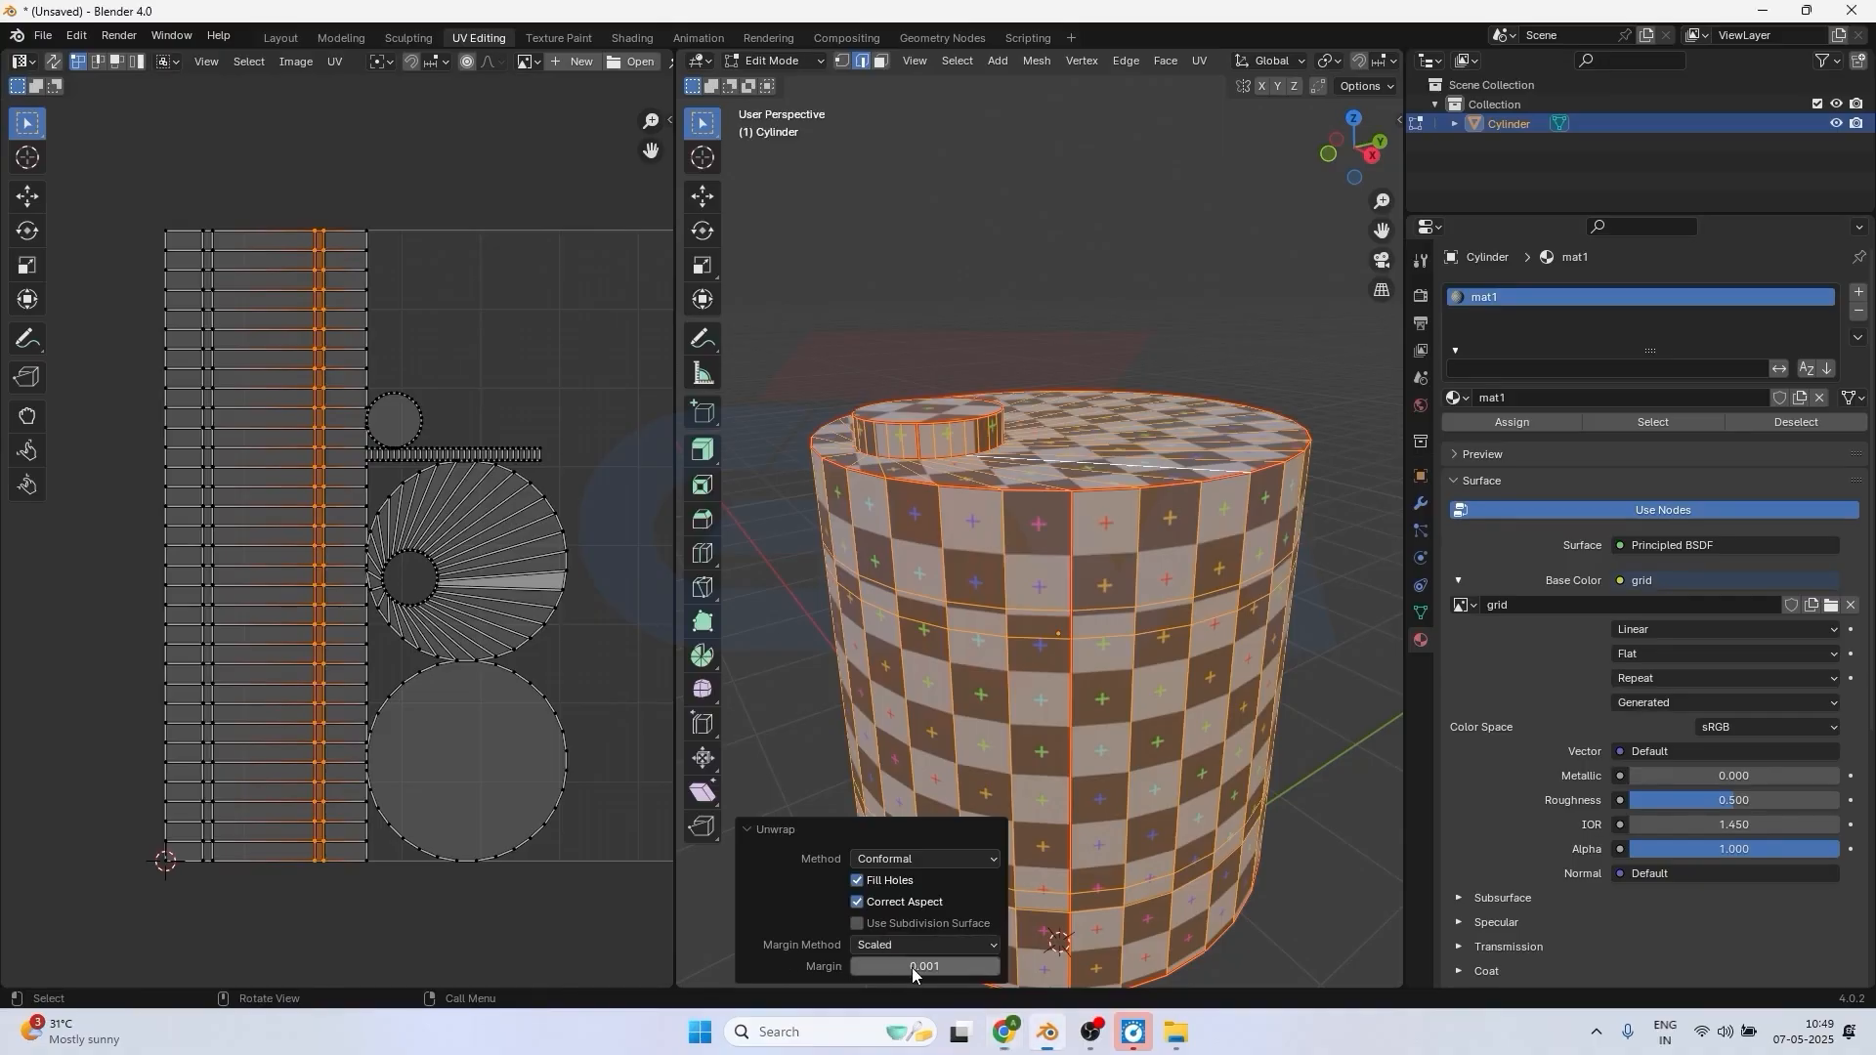
Adjust the Unwrap margin to 0.261 to space the UV islands apart.
drag(912, 967, 959, 353)
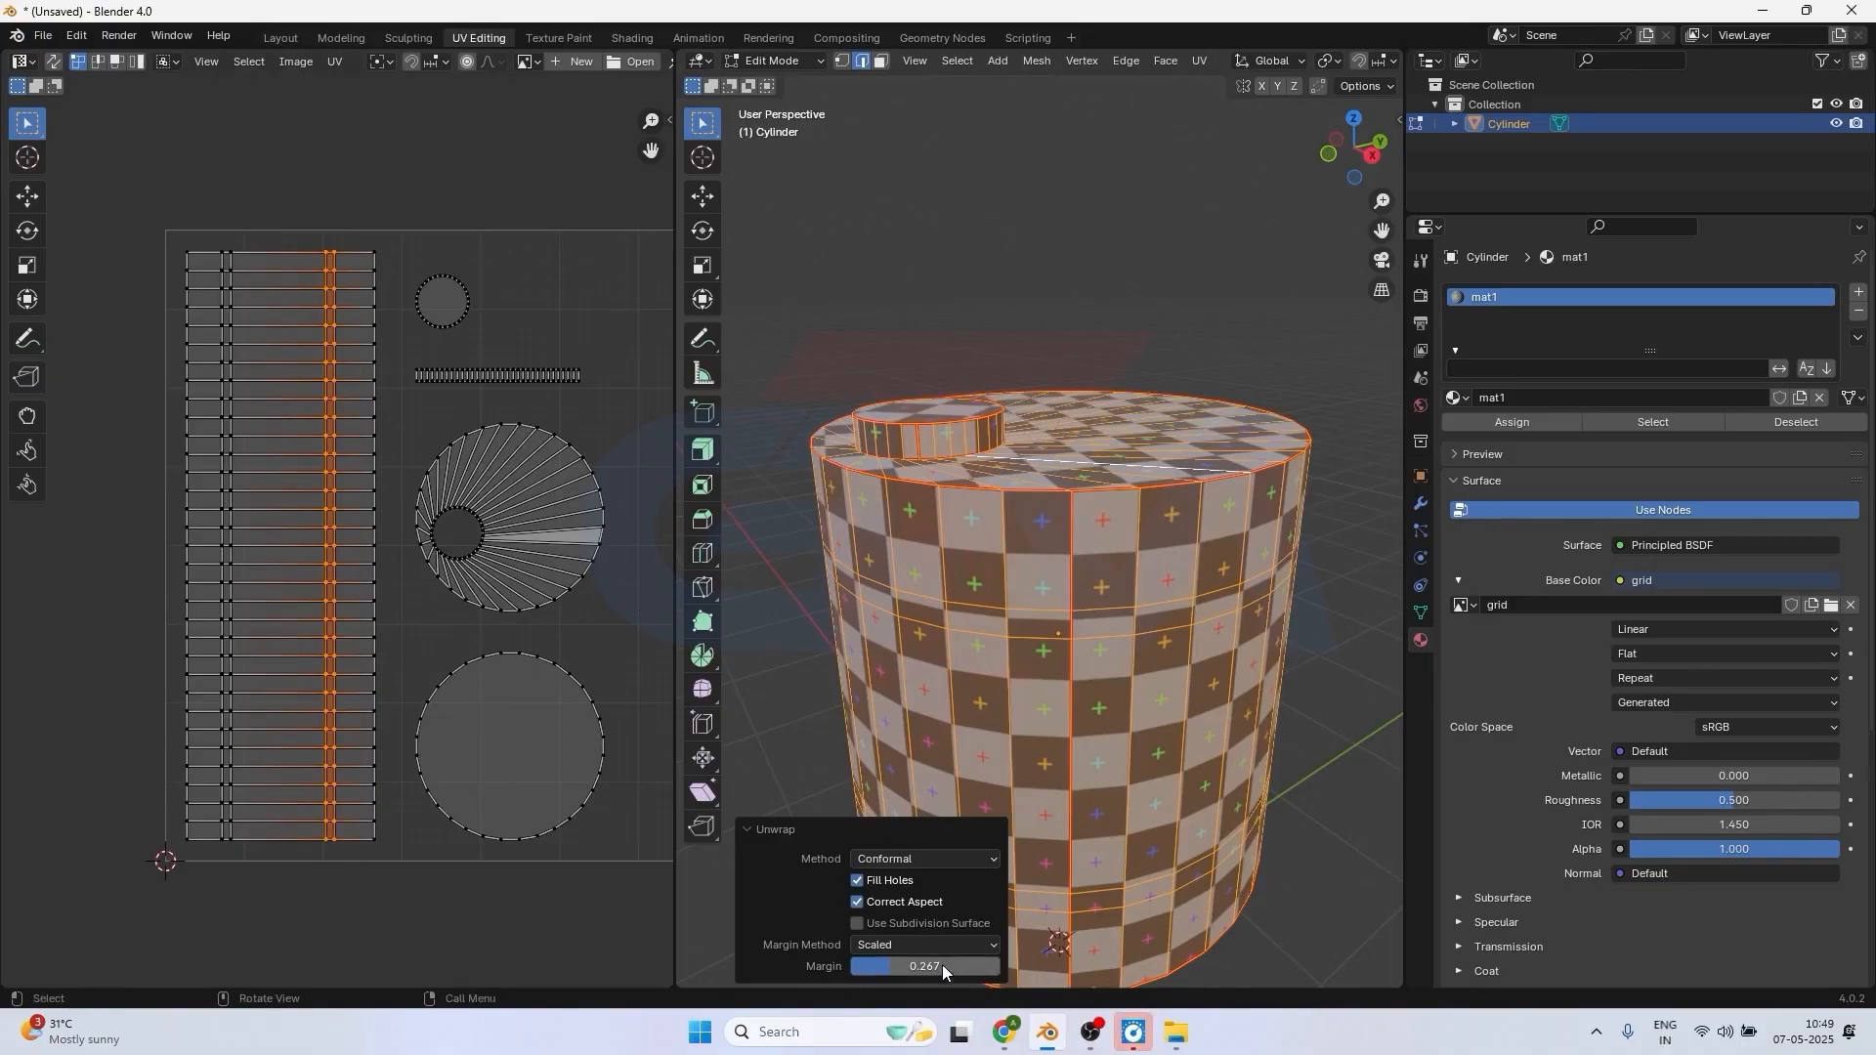
drag(875, 963, 854, 966)
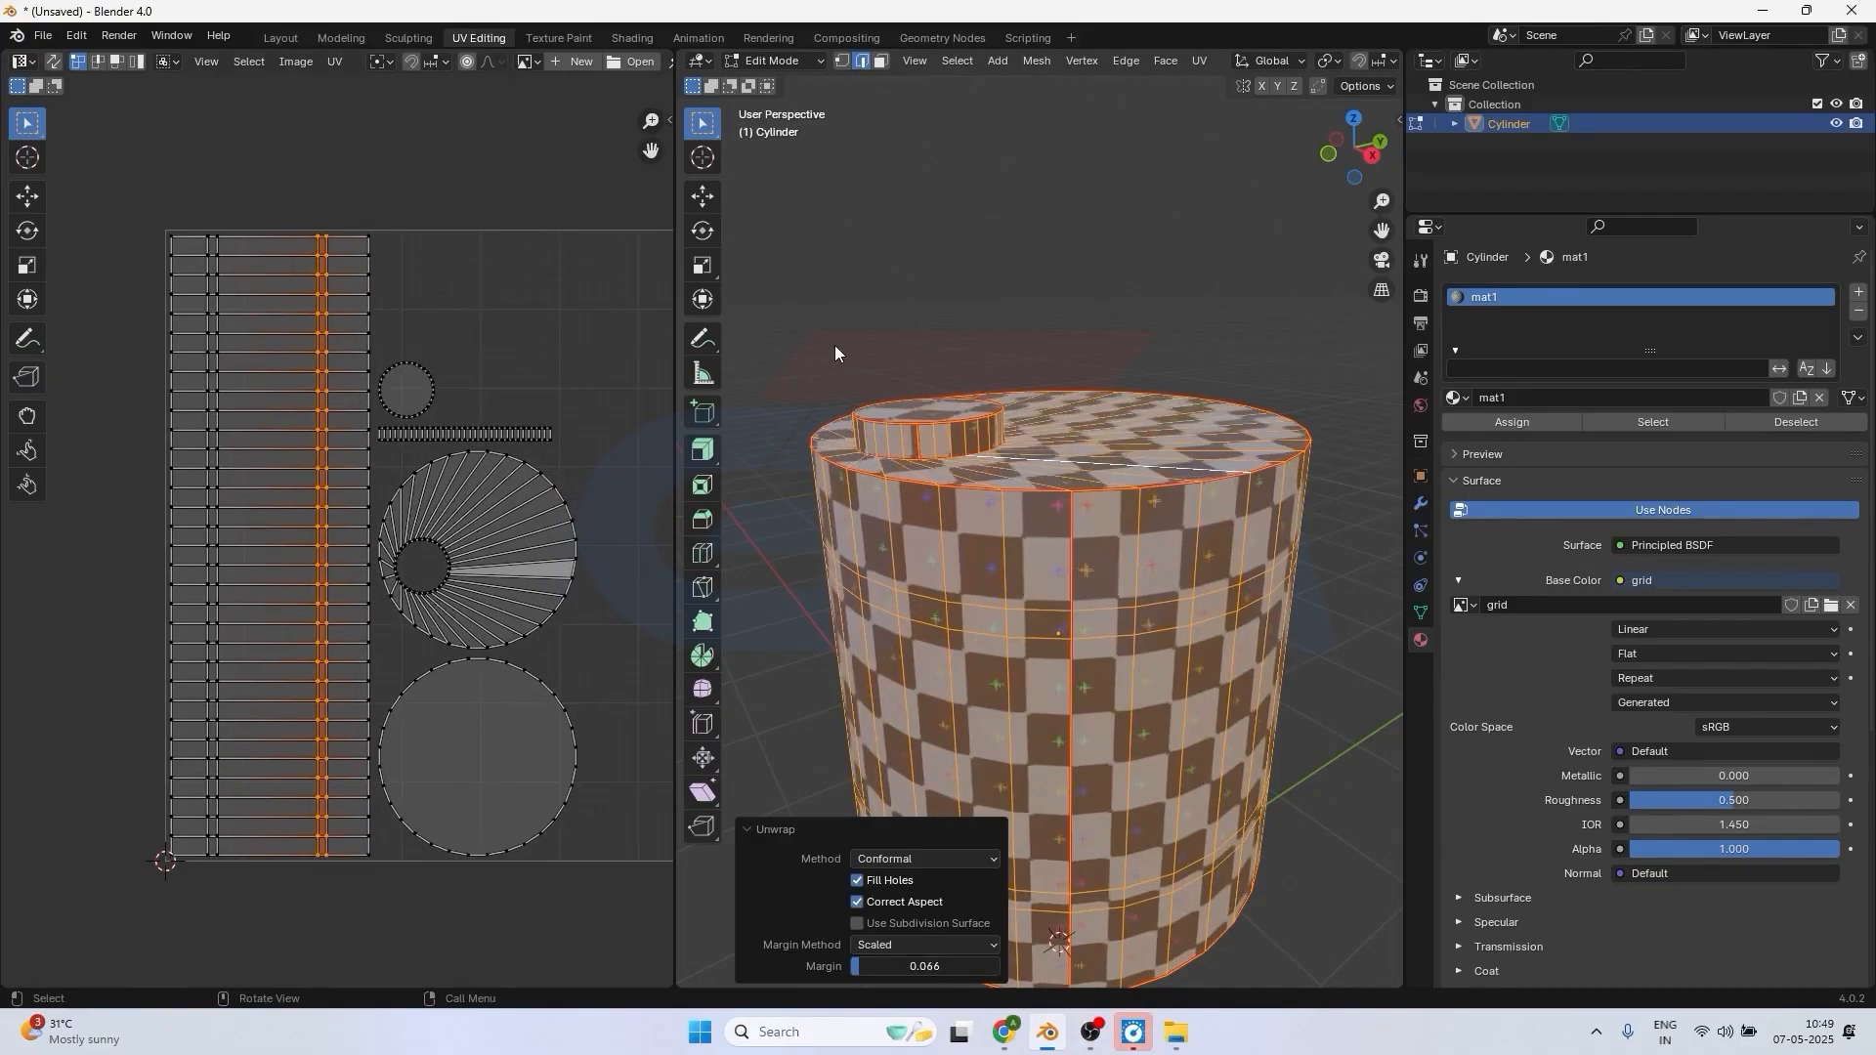
drag(838, 344, 867, 354)
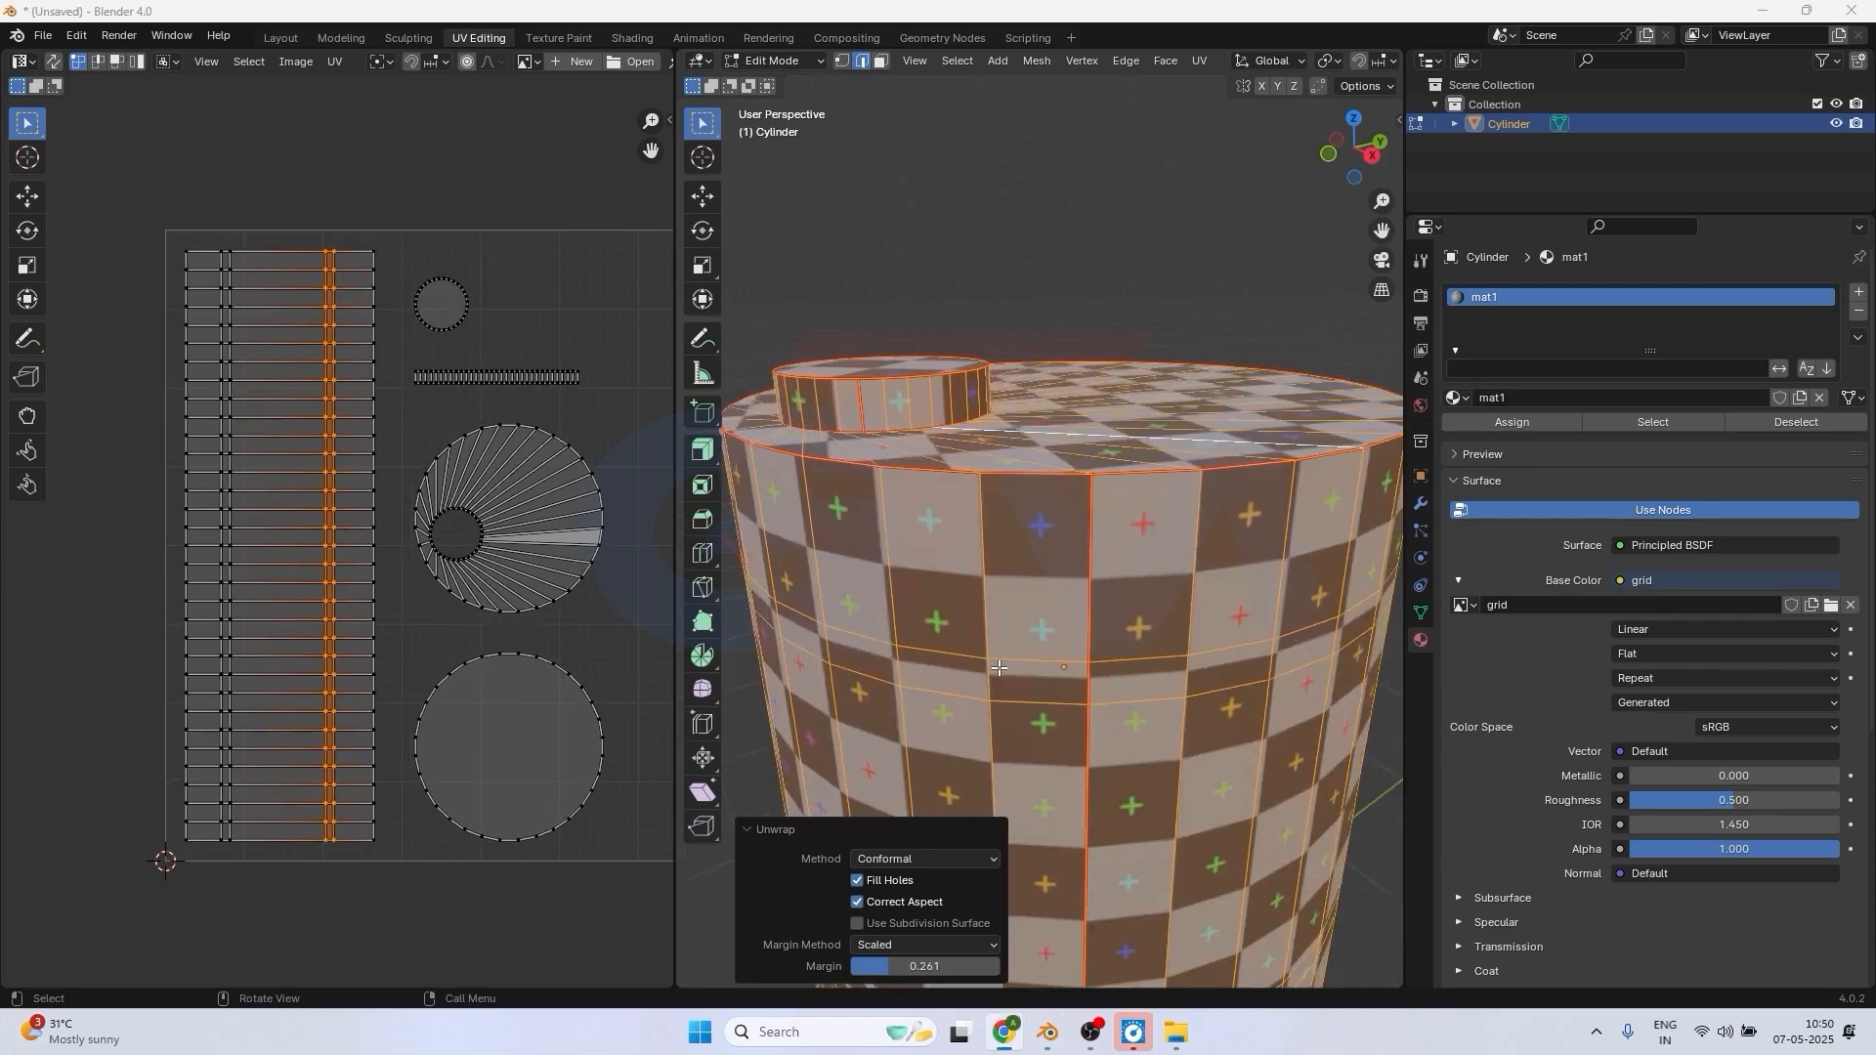
Examine the checker pattern on the cylinder's side wall, top face and small cap for stretching or distortion.
scroll(1007, 674, down, 5)
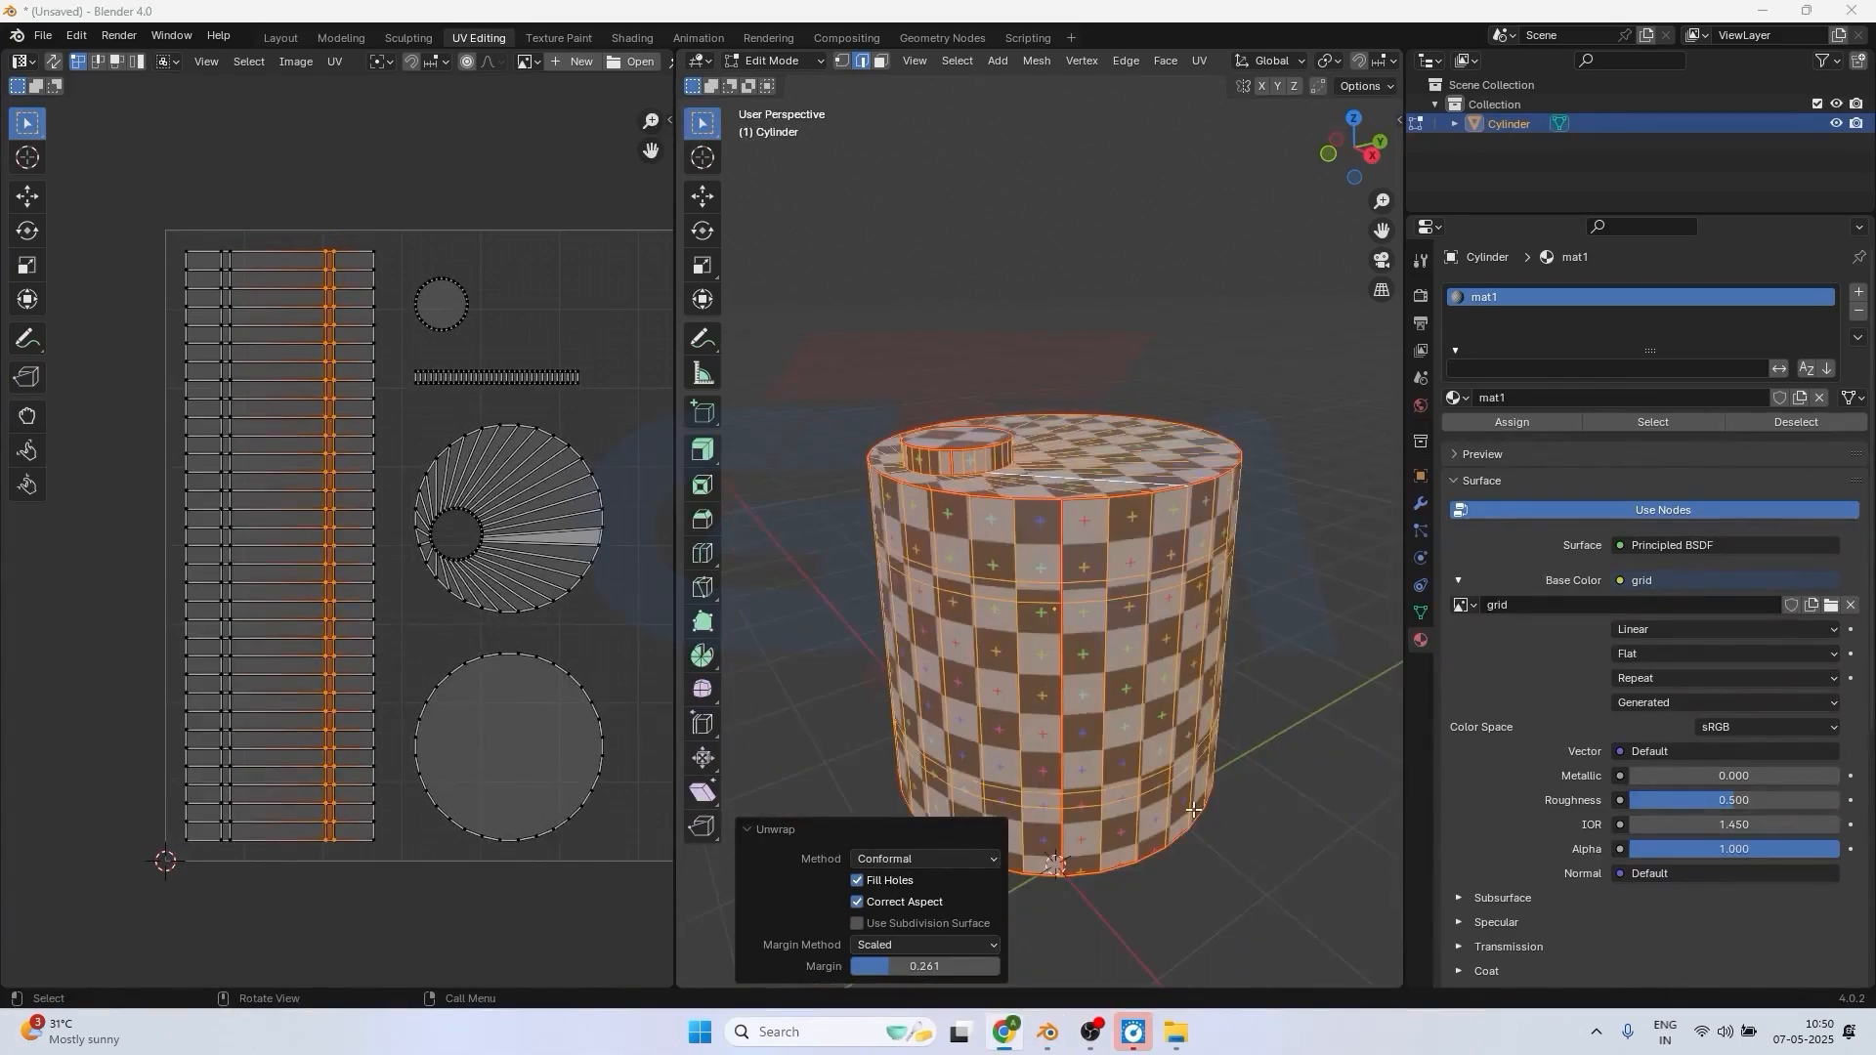
middle_drag(1190, 816, 1176, 752)
scroll(1075, 684, up, 3)
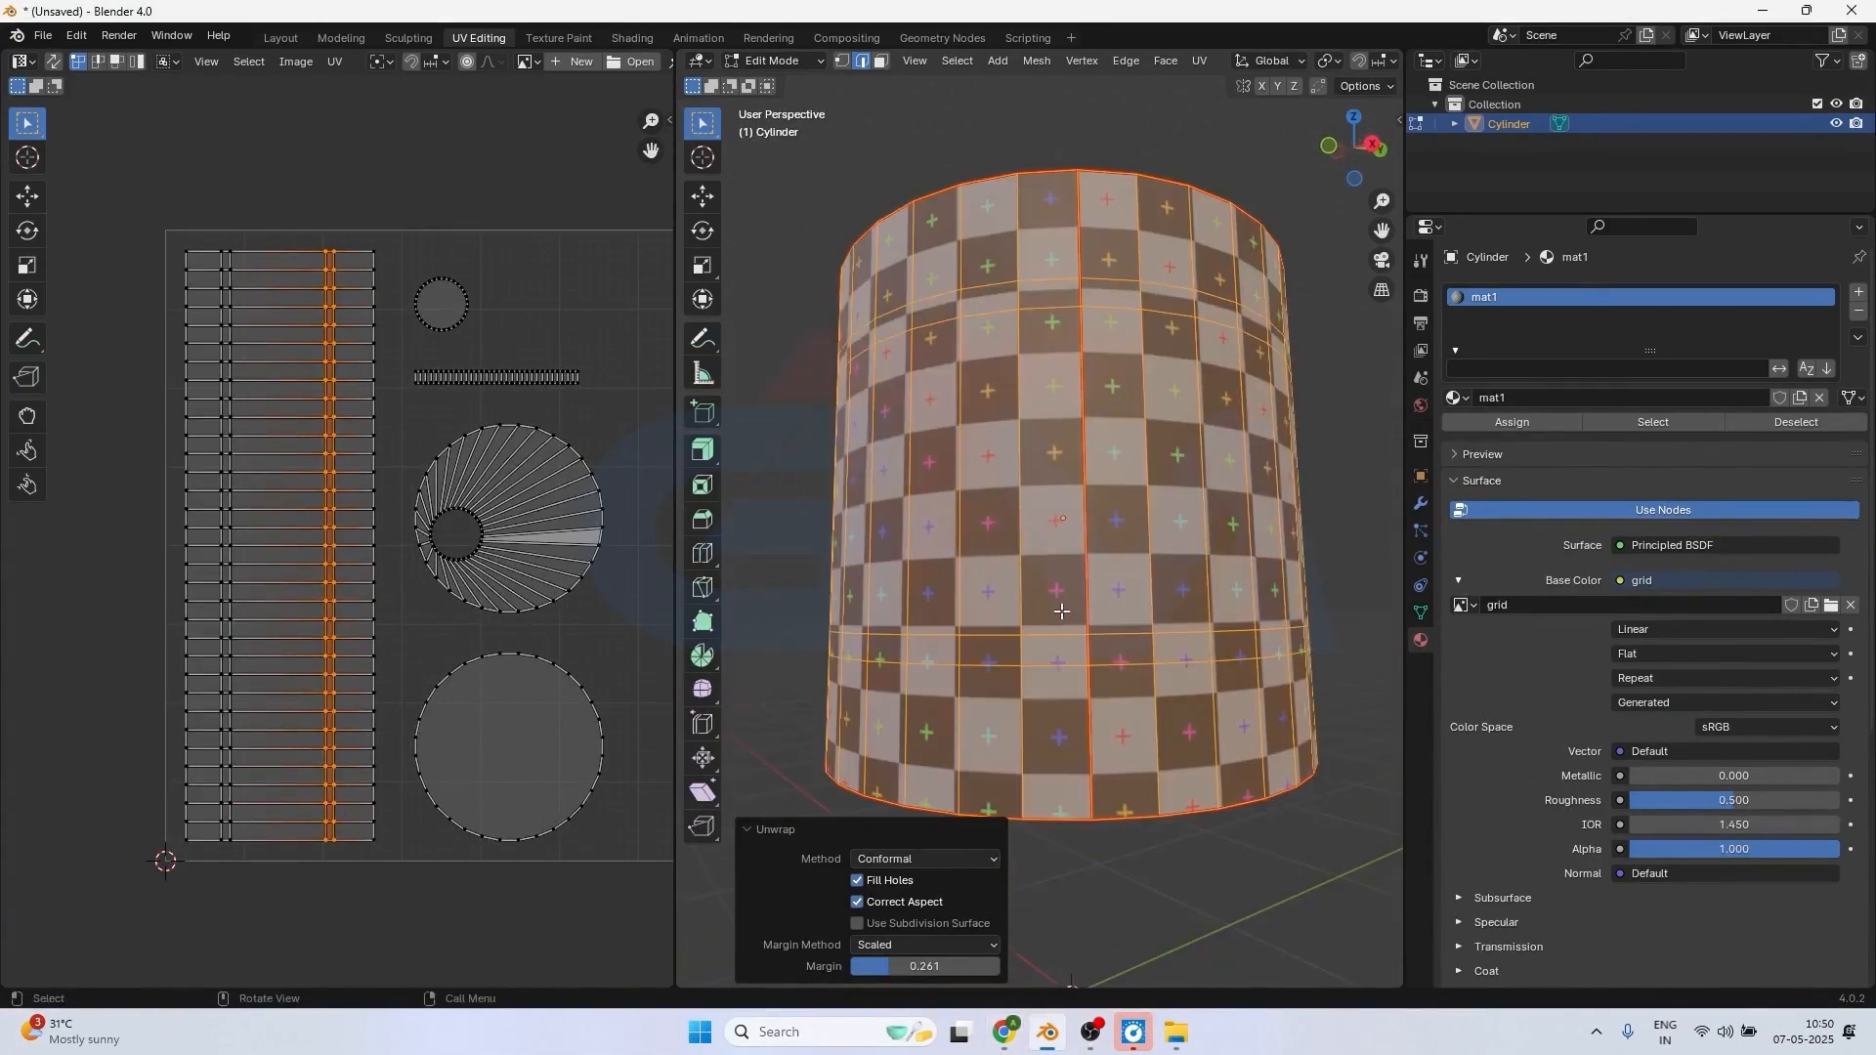
scroll(1153, 635, up, 2)
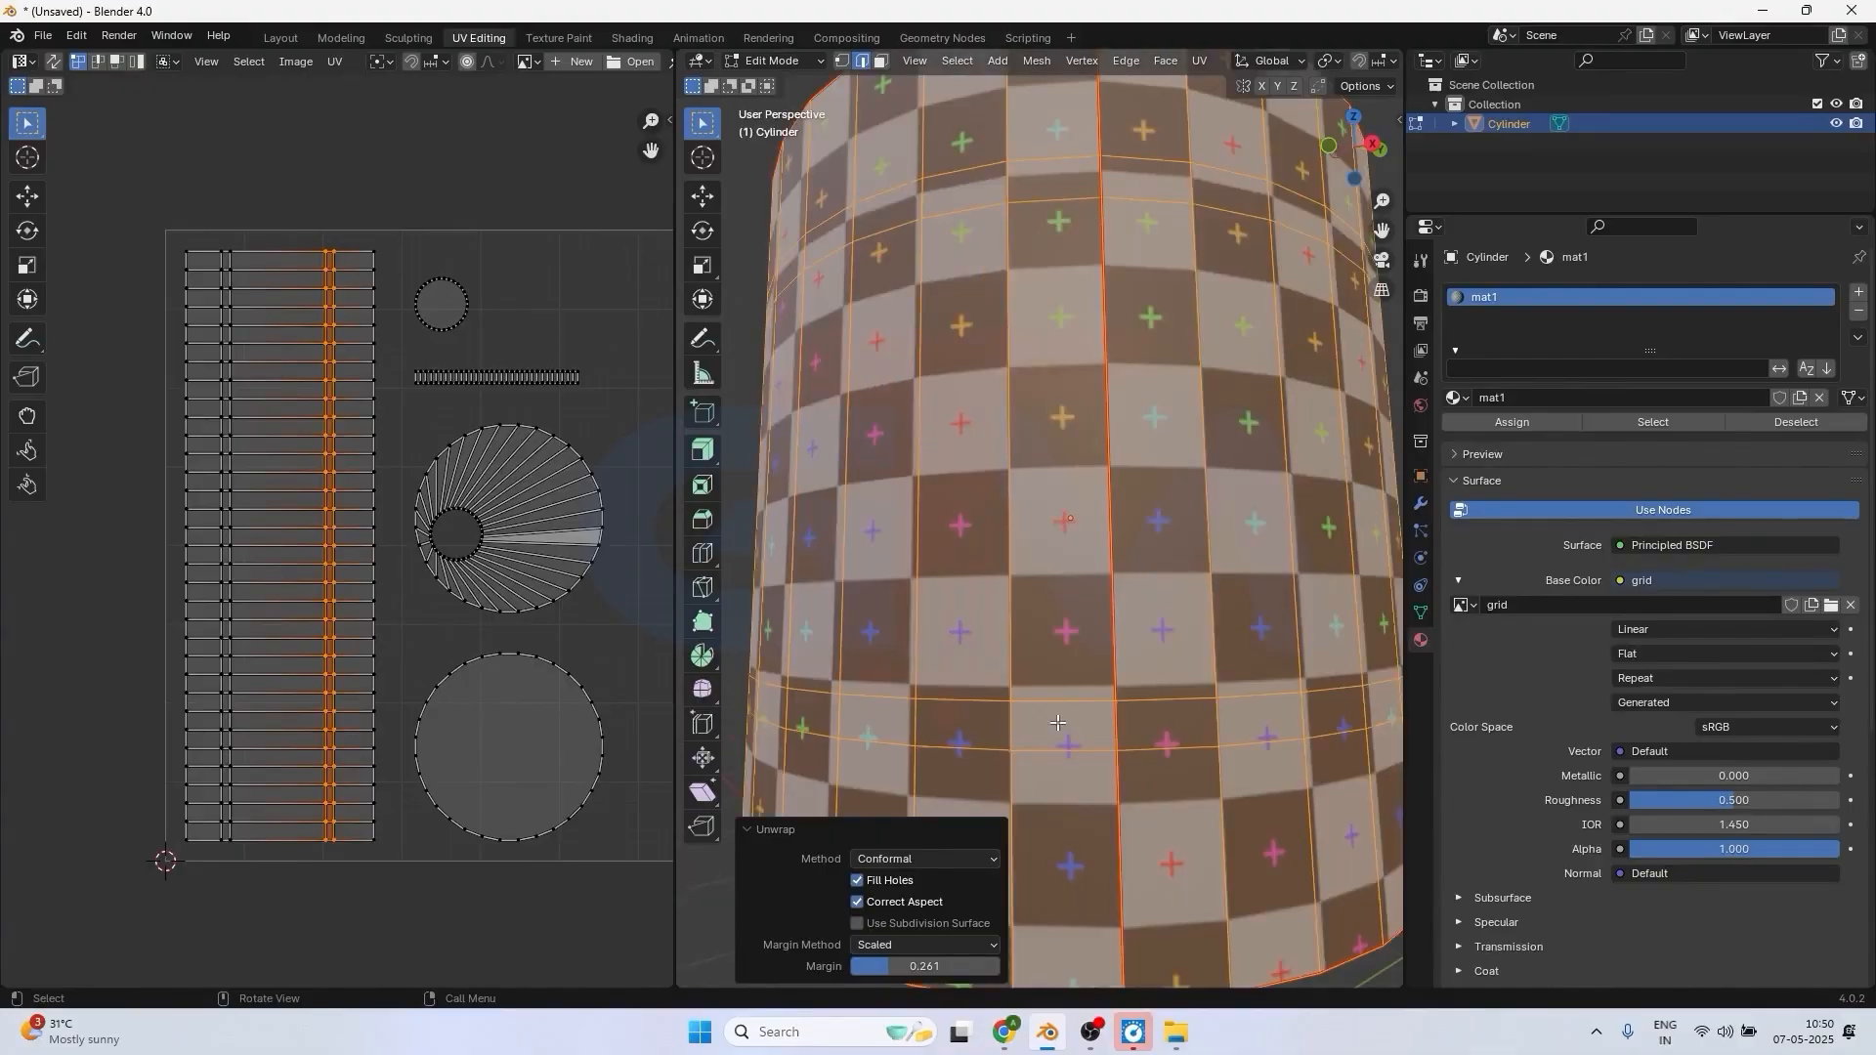
scroll(992, 728, down, 4)
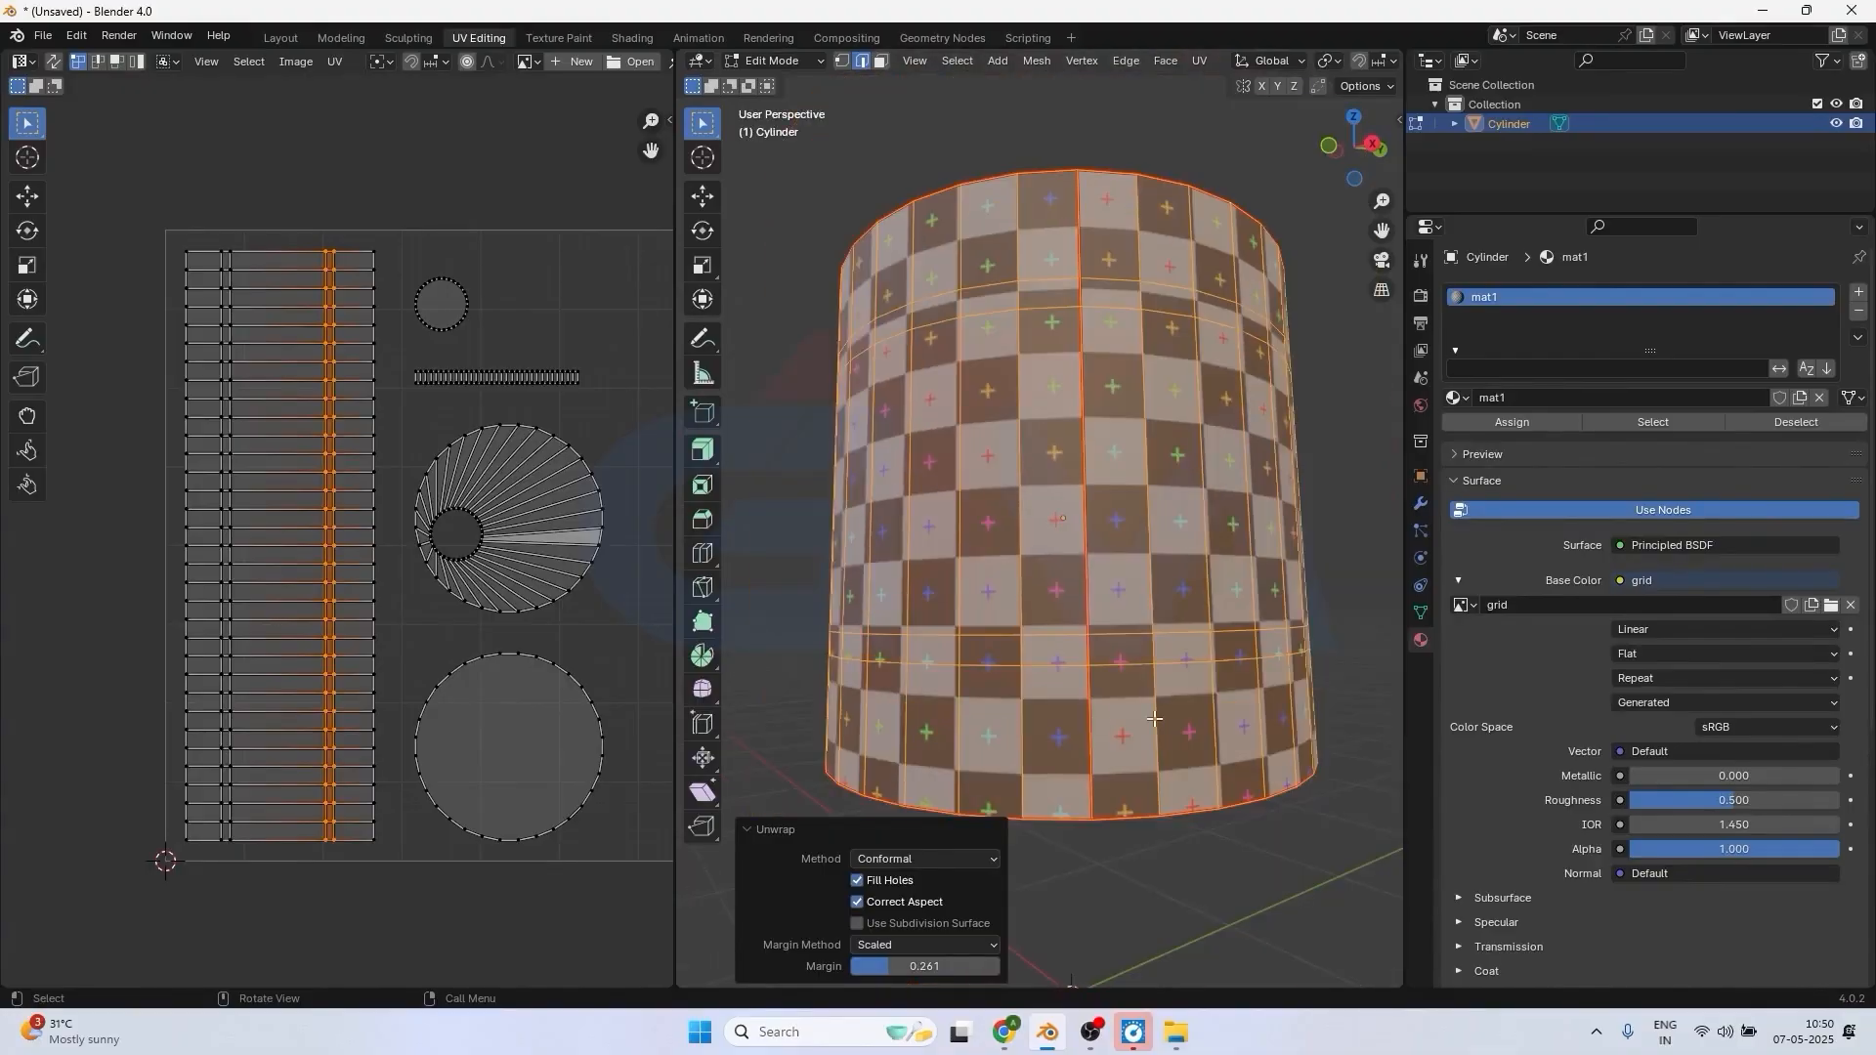
mouse_move(1153, 723)
middle_down()
mouse_move(1110, 704)
mouse_move(1263, 735)
mouse_move(1174, 691)
middle_up()
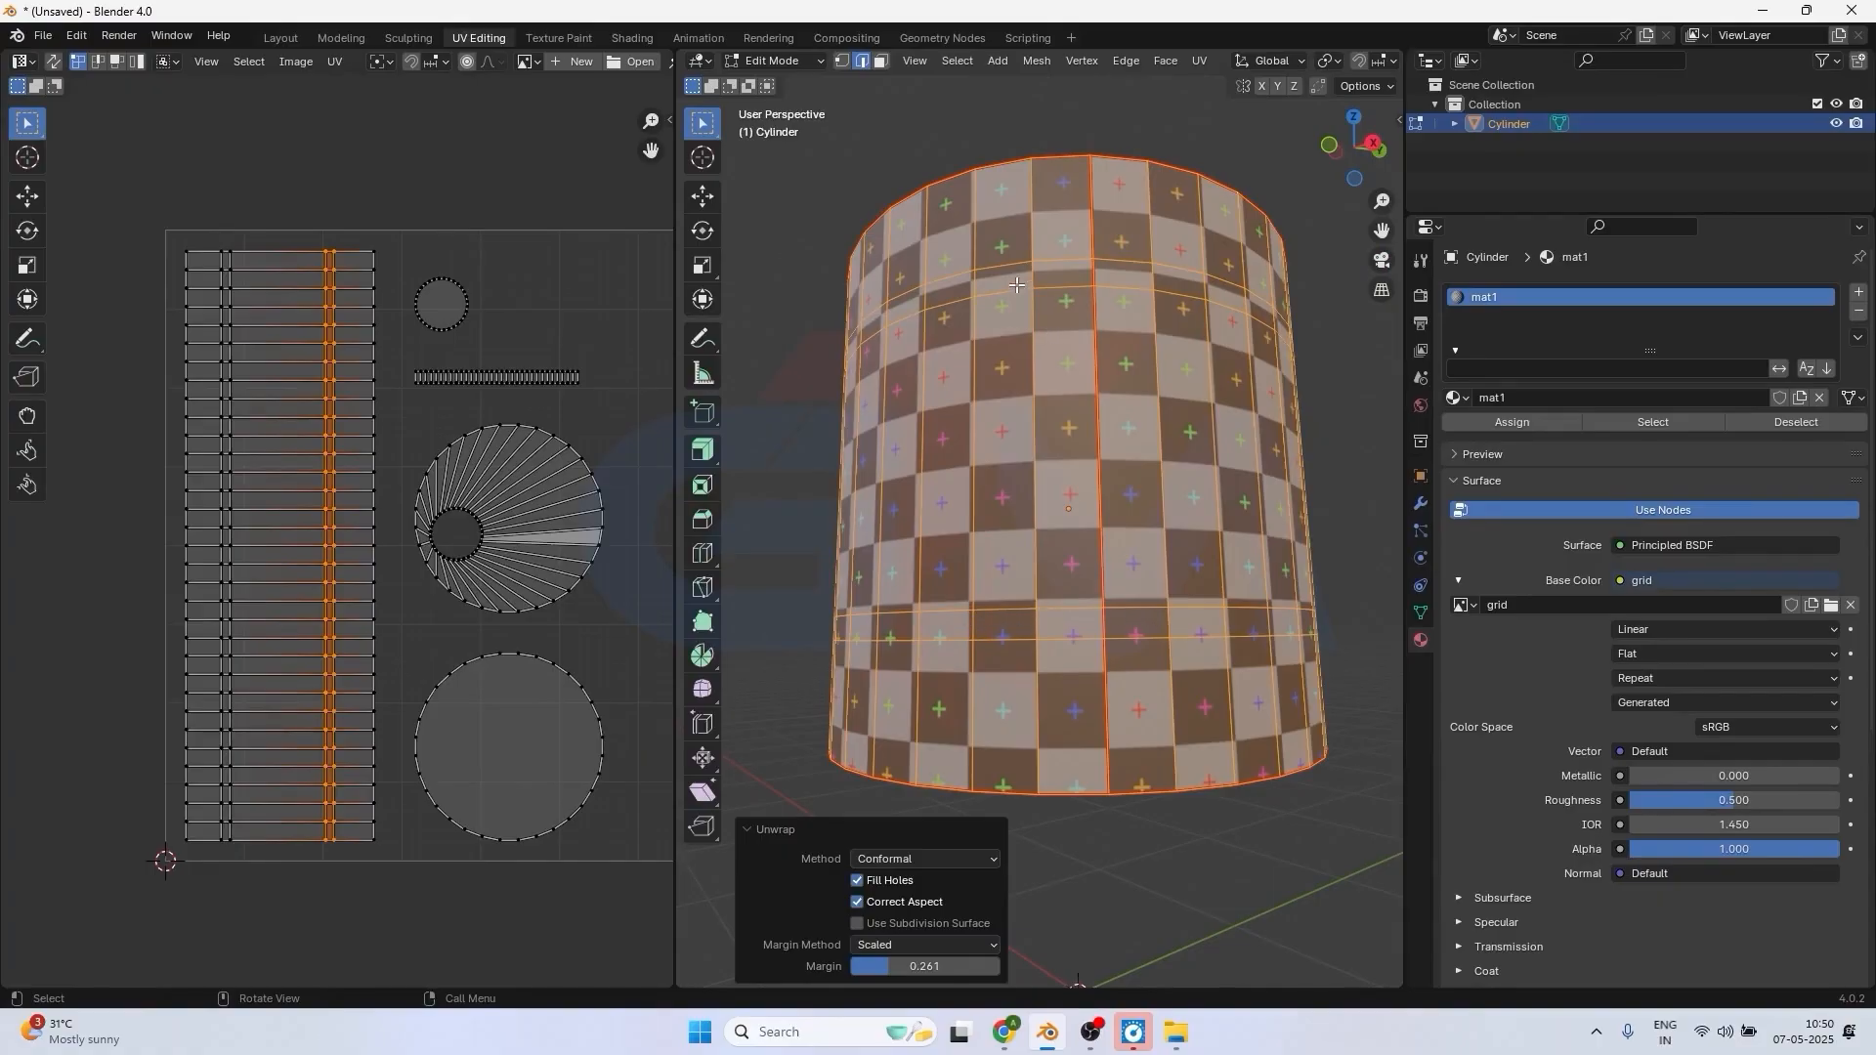
middle_drag(1017, 284, 1116, 639)
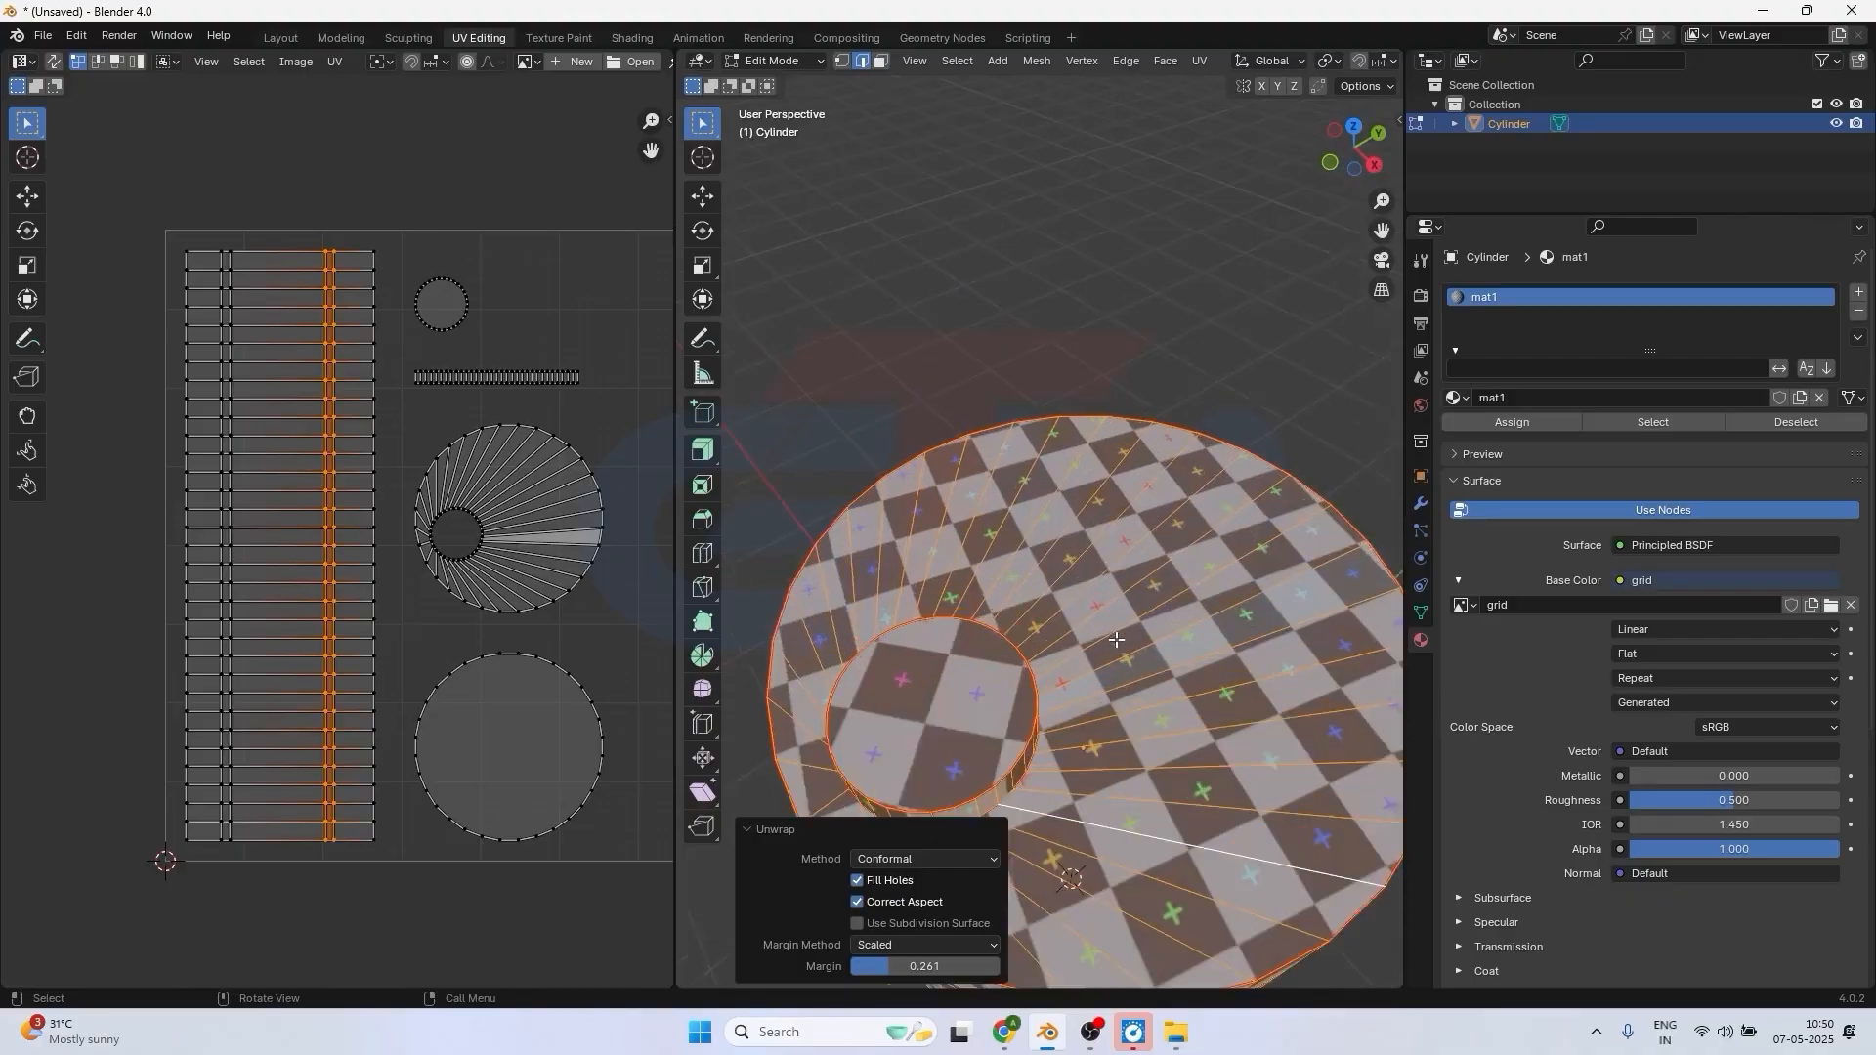
scroll(1117, 639, up, 4)
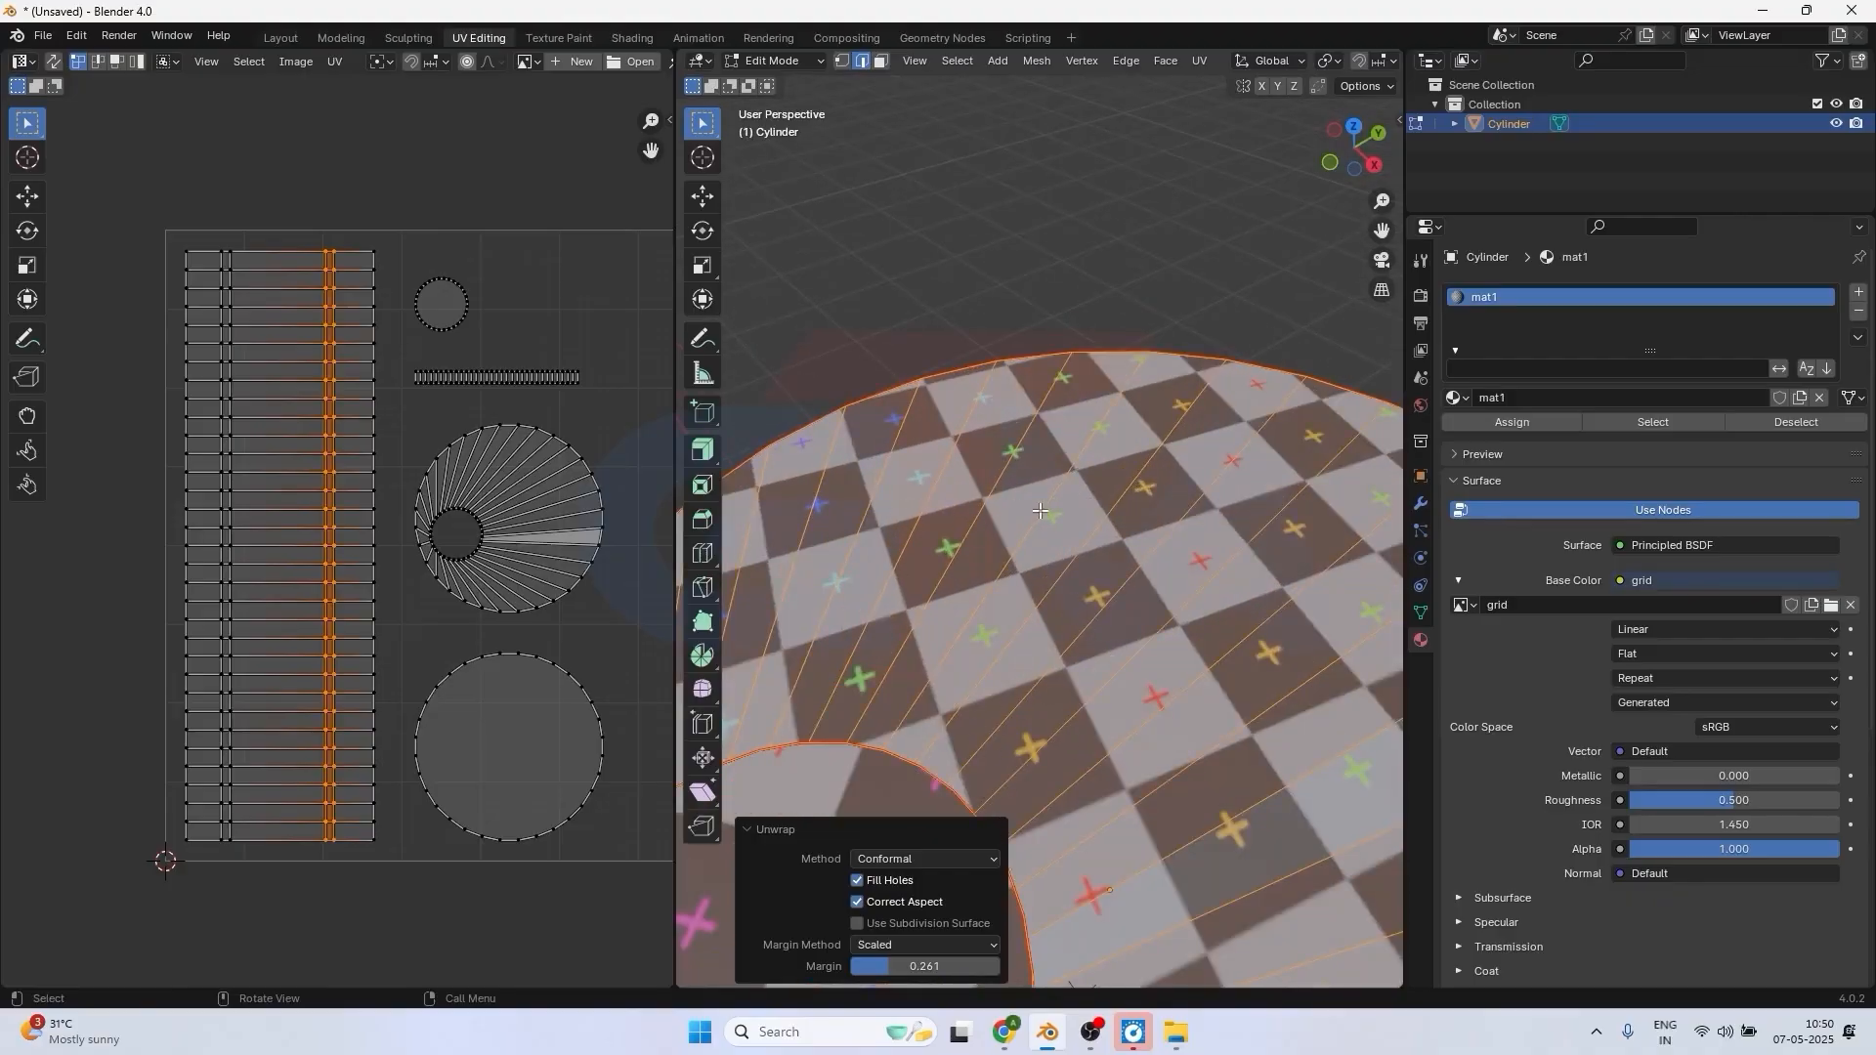
scroll(1032, 622, down, 5)
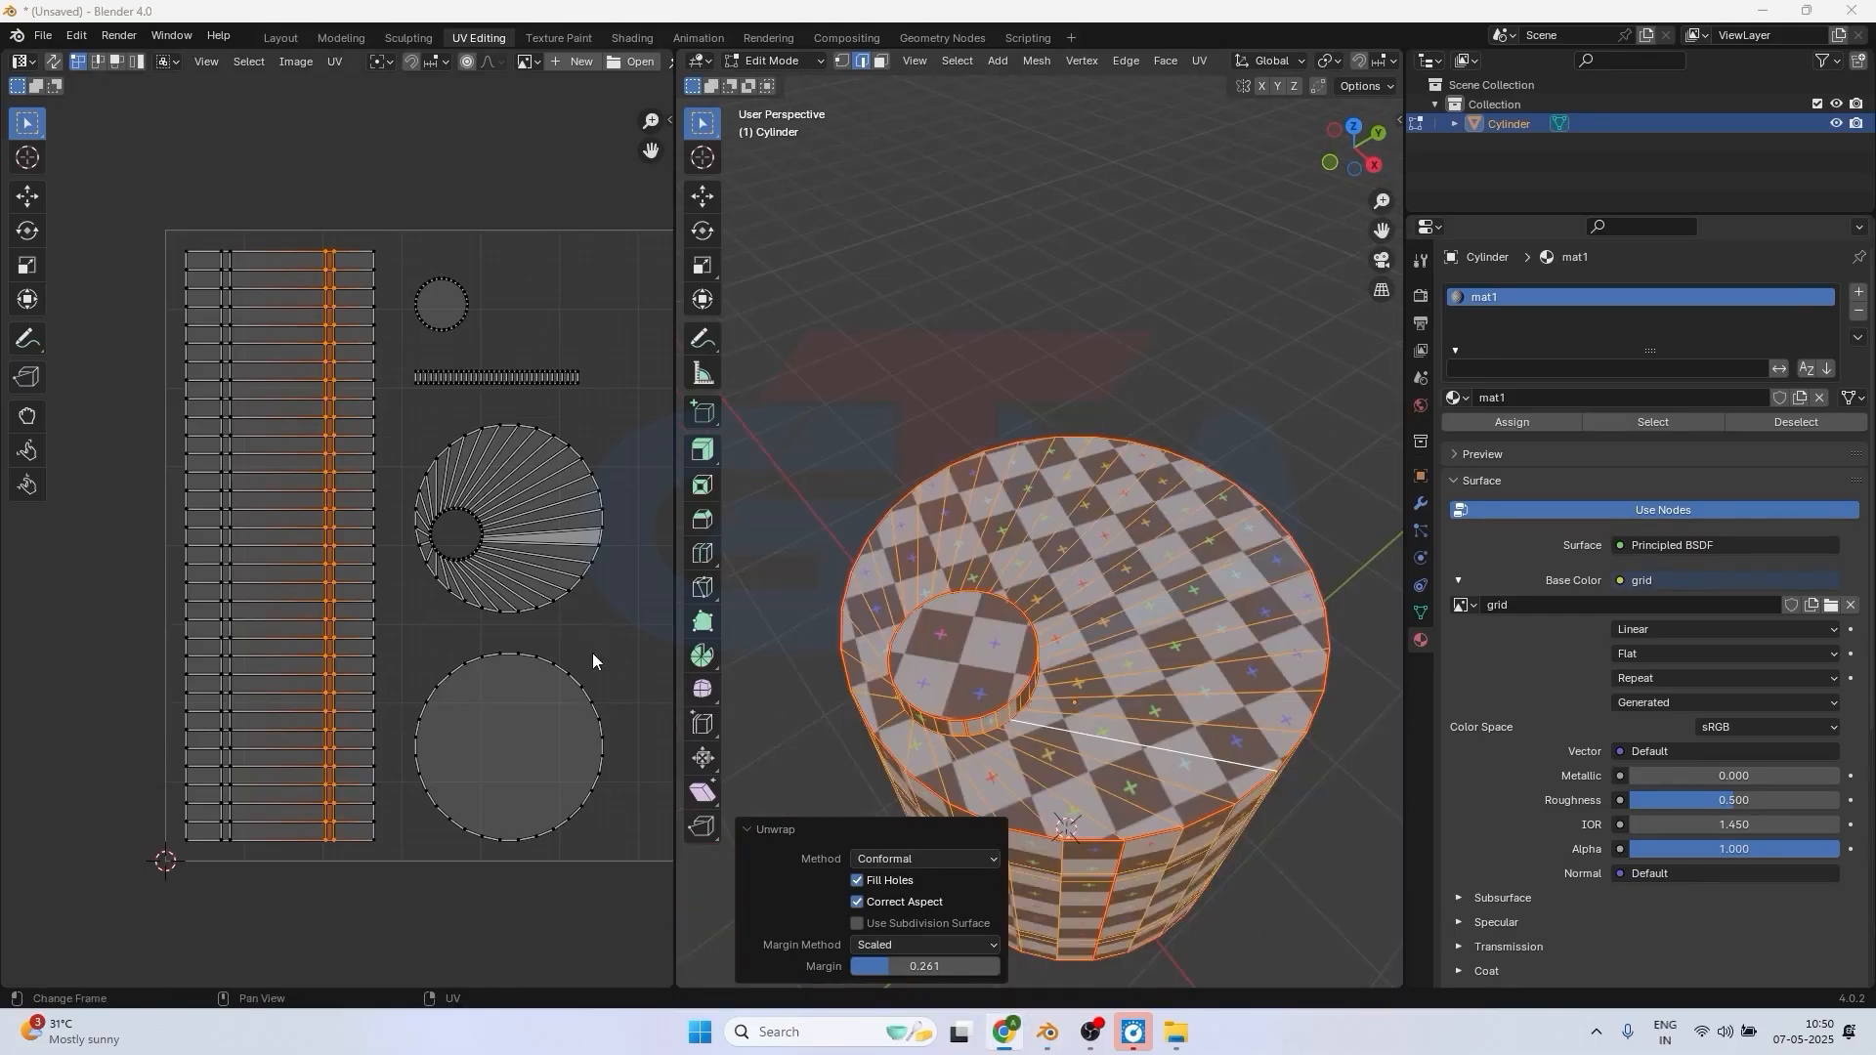
Select the entire bottom-face circle in the UV layout and move it so it overlaps the lower part of the side-wall strip.
click(408, 626)
drag(392, 637, 632, 860)
click(612, 784)
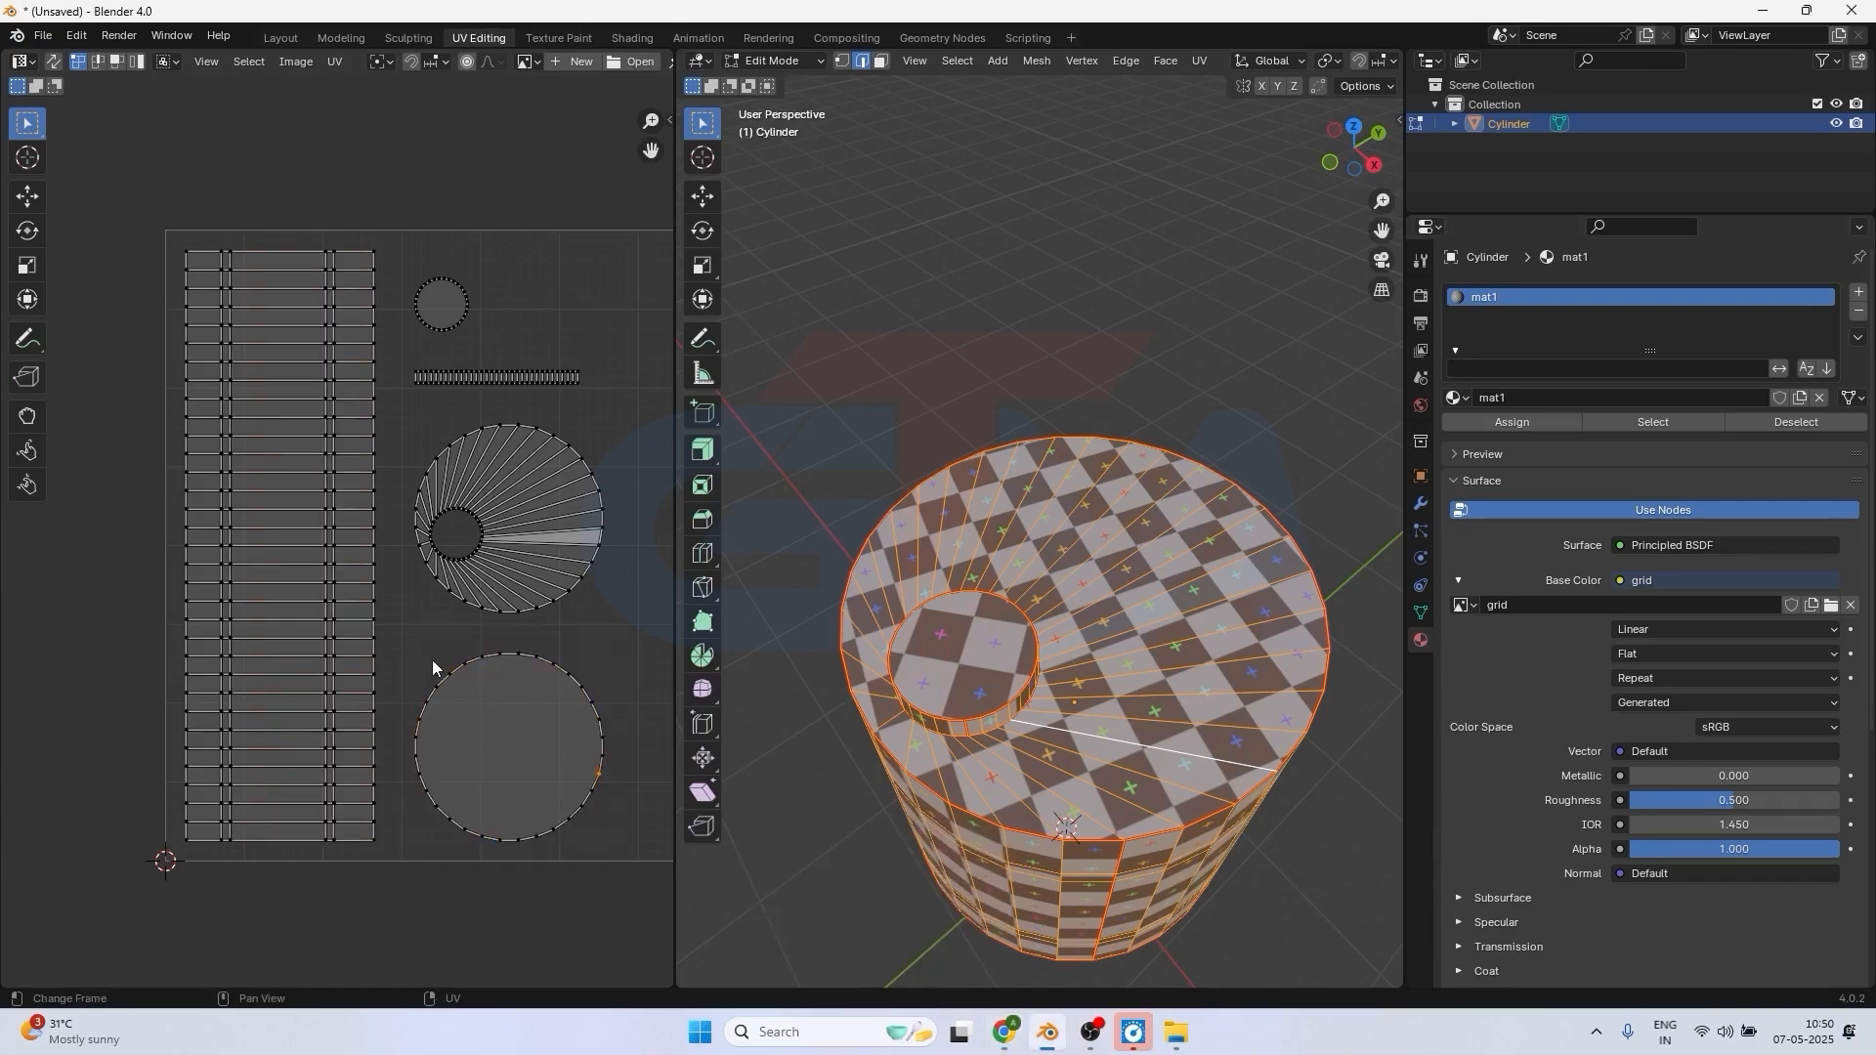
drag(396, 637, 614, 852)
click(487, 706)
key(l)
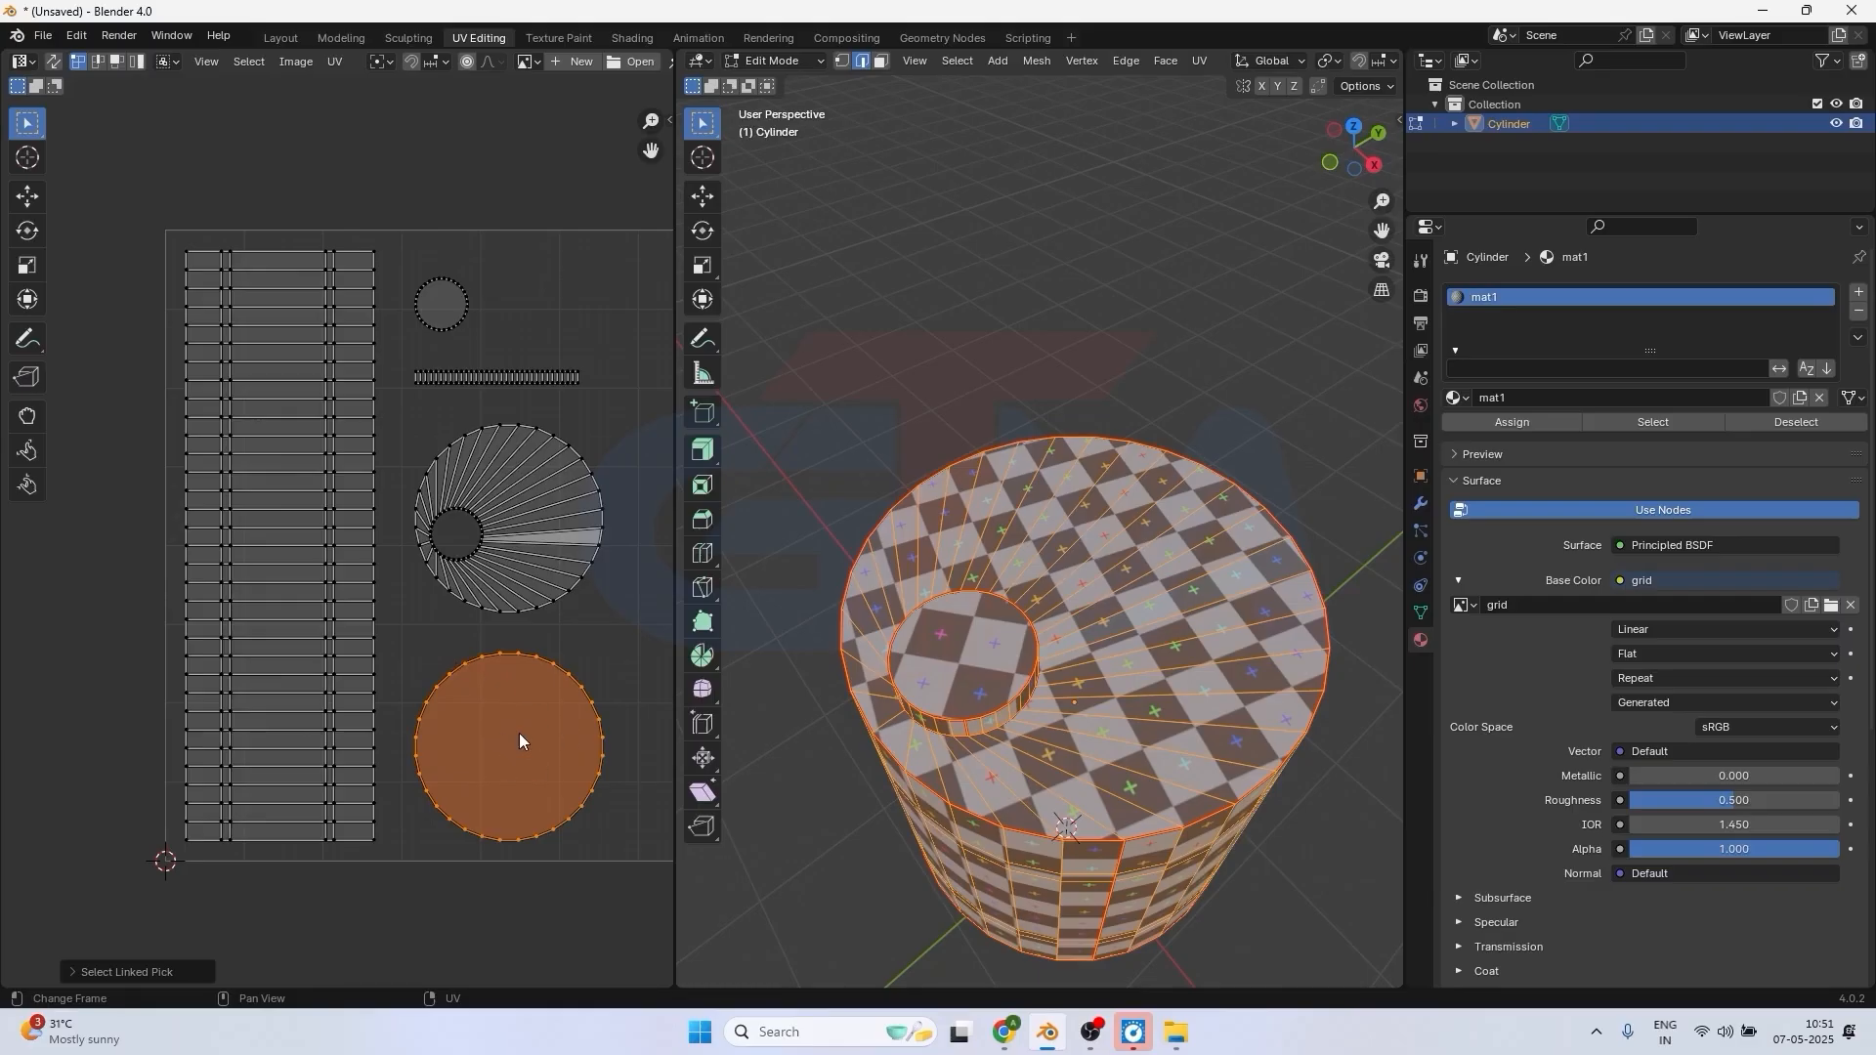
scroll(516, 723, down, 2)
middle_drag(1123, 783, 1064, 444)
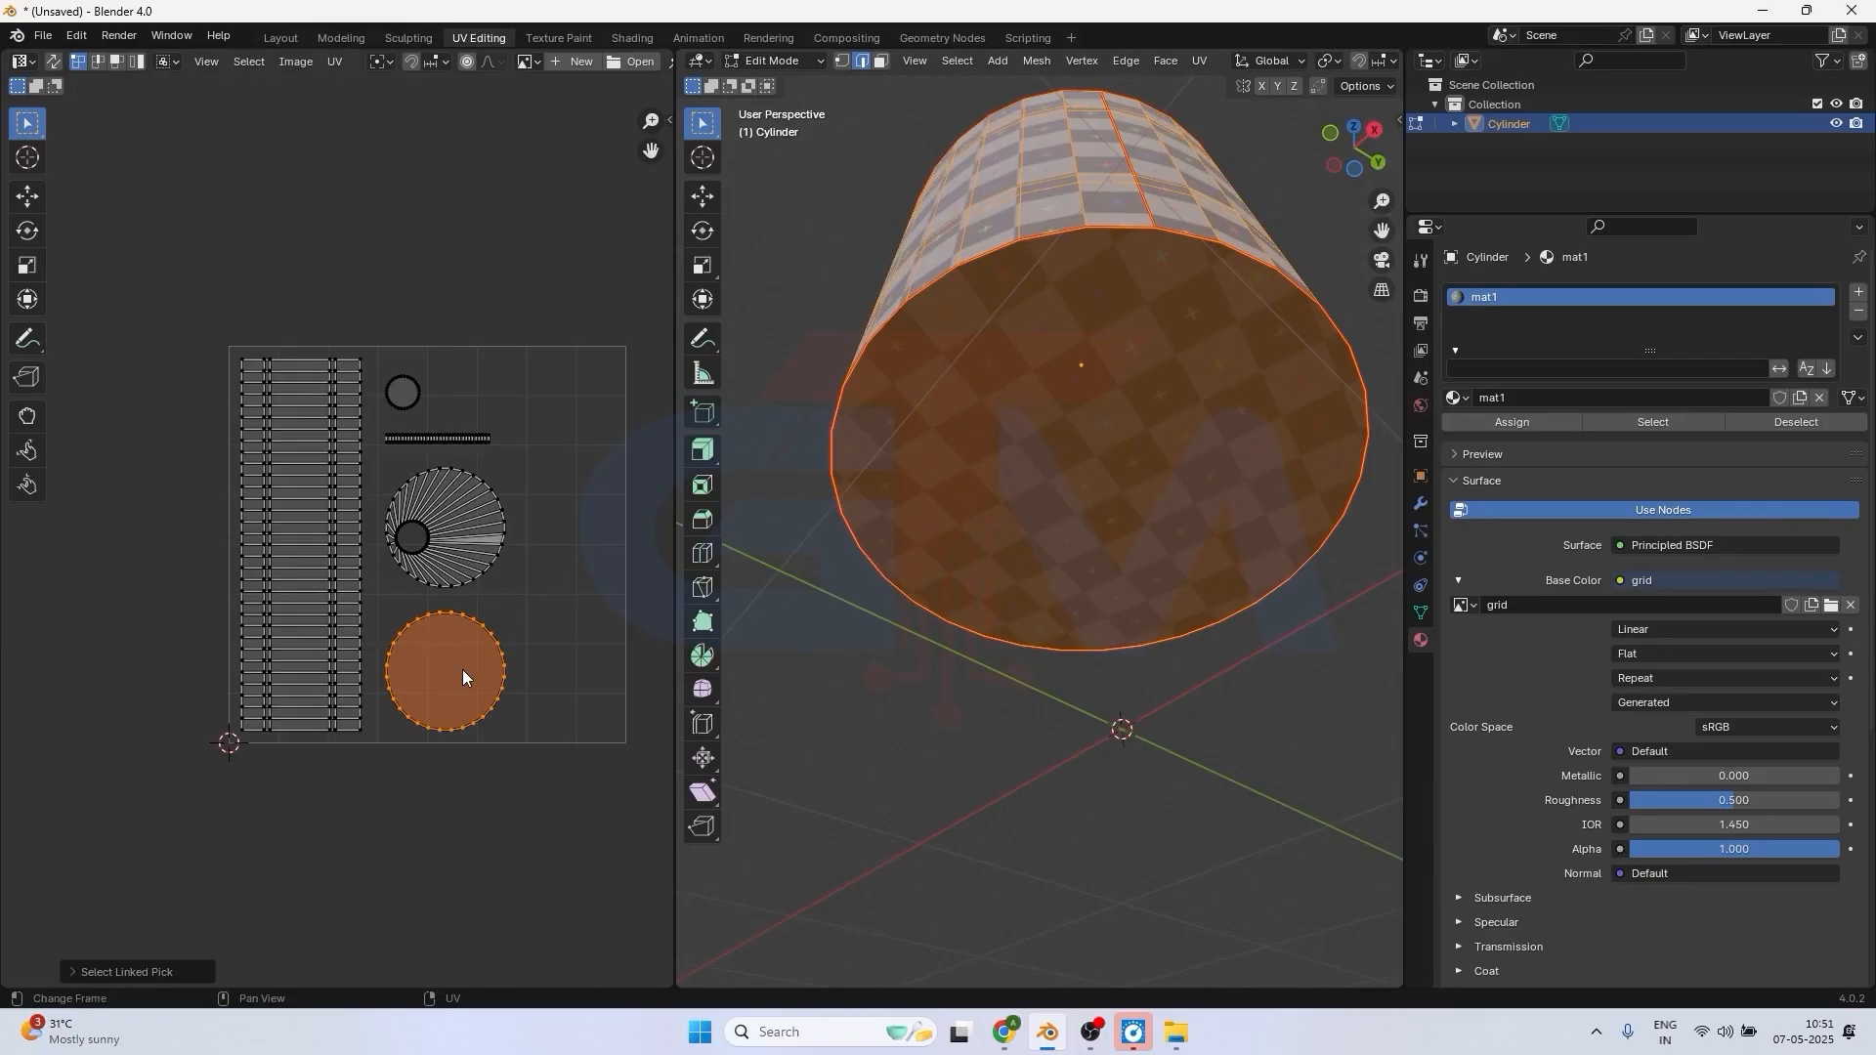
key(g)
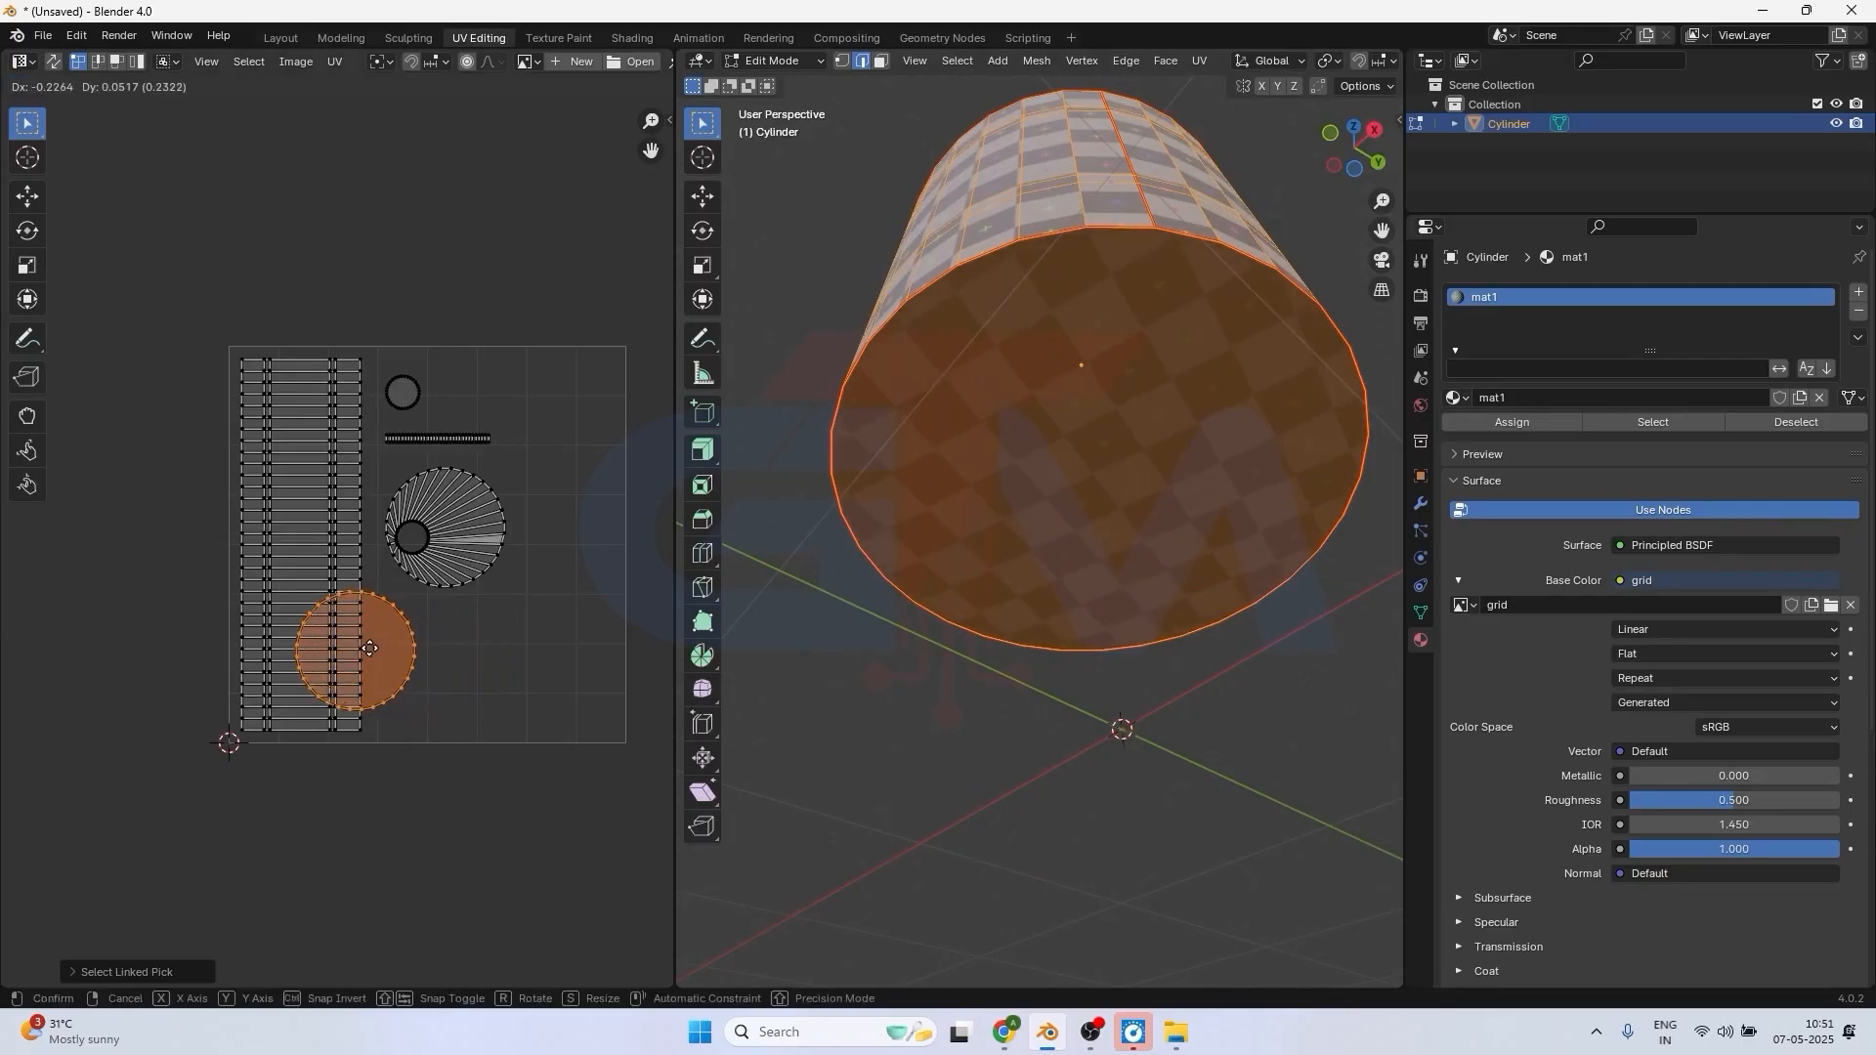
click(361, 648)
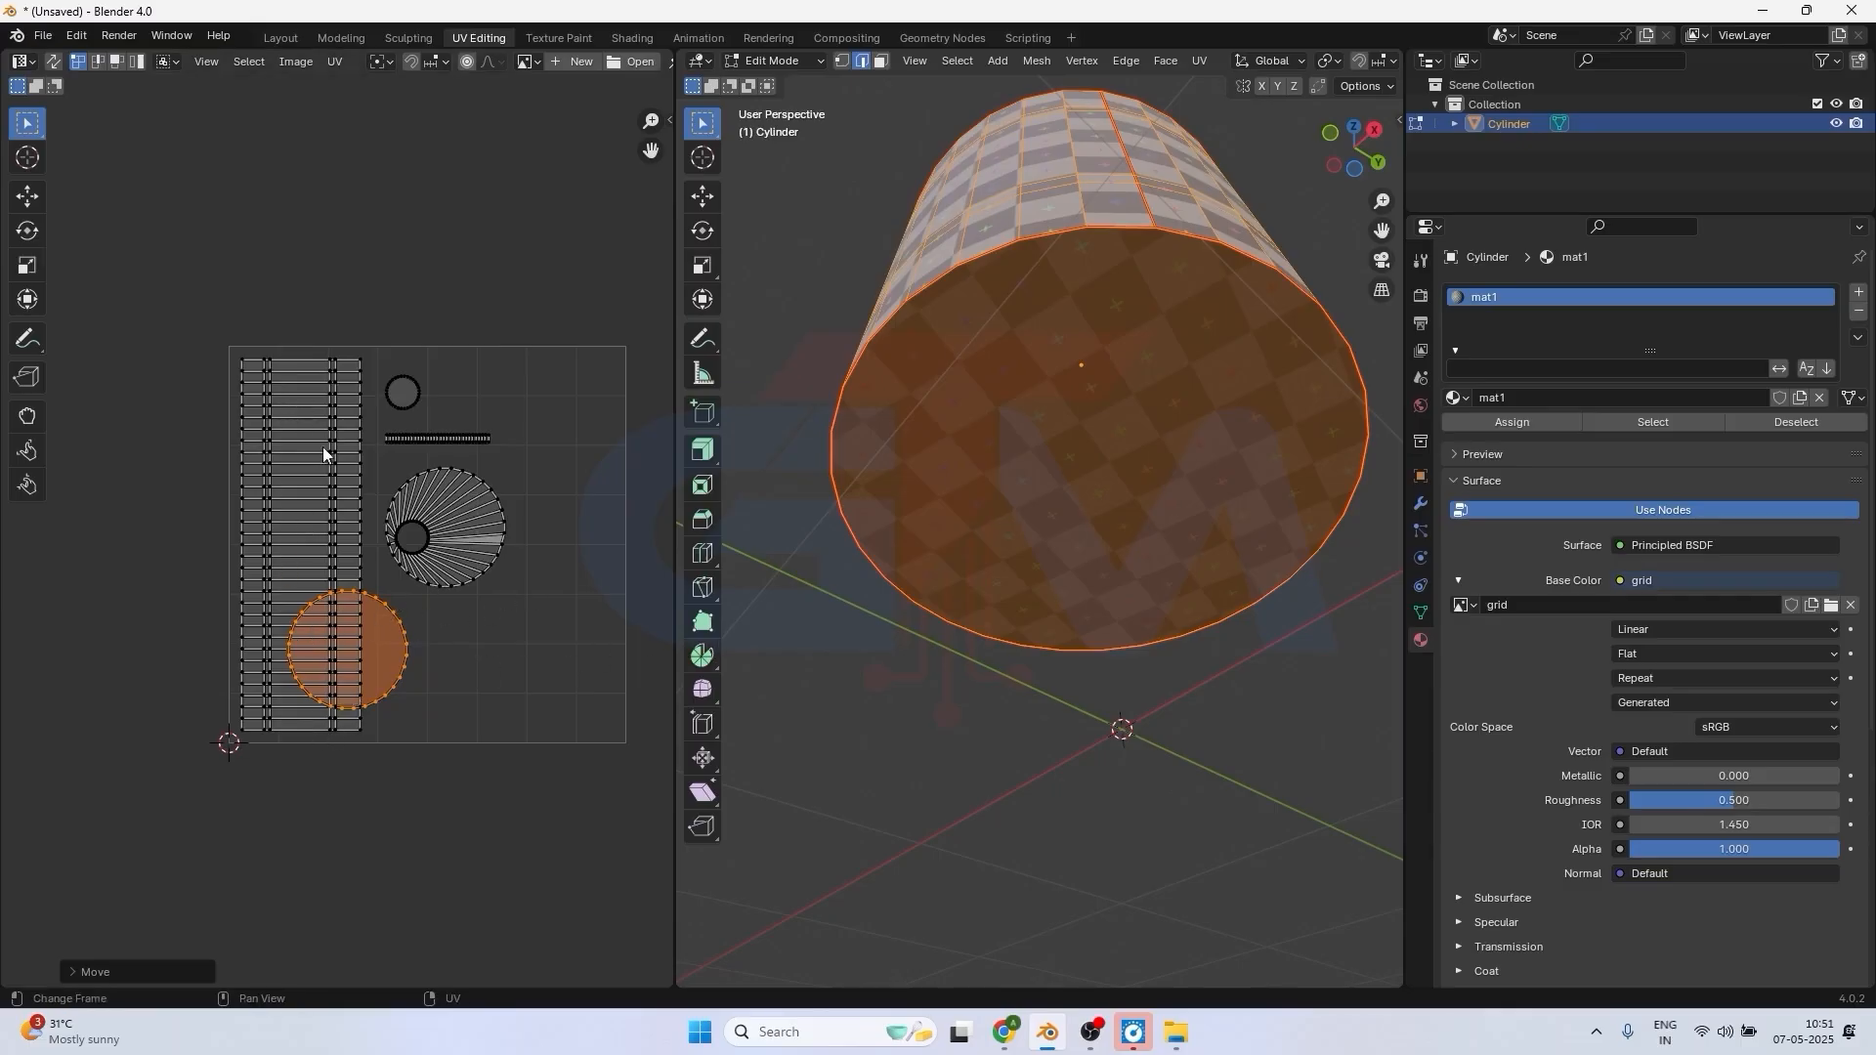
Select the entire top-face island in the UV layout and move it so it overlaps the middle of the side-wall strip.
drag(372, 465, 525, 588)
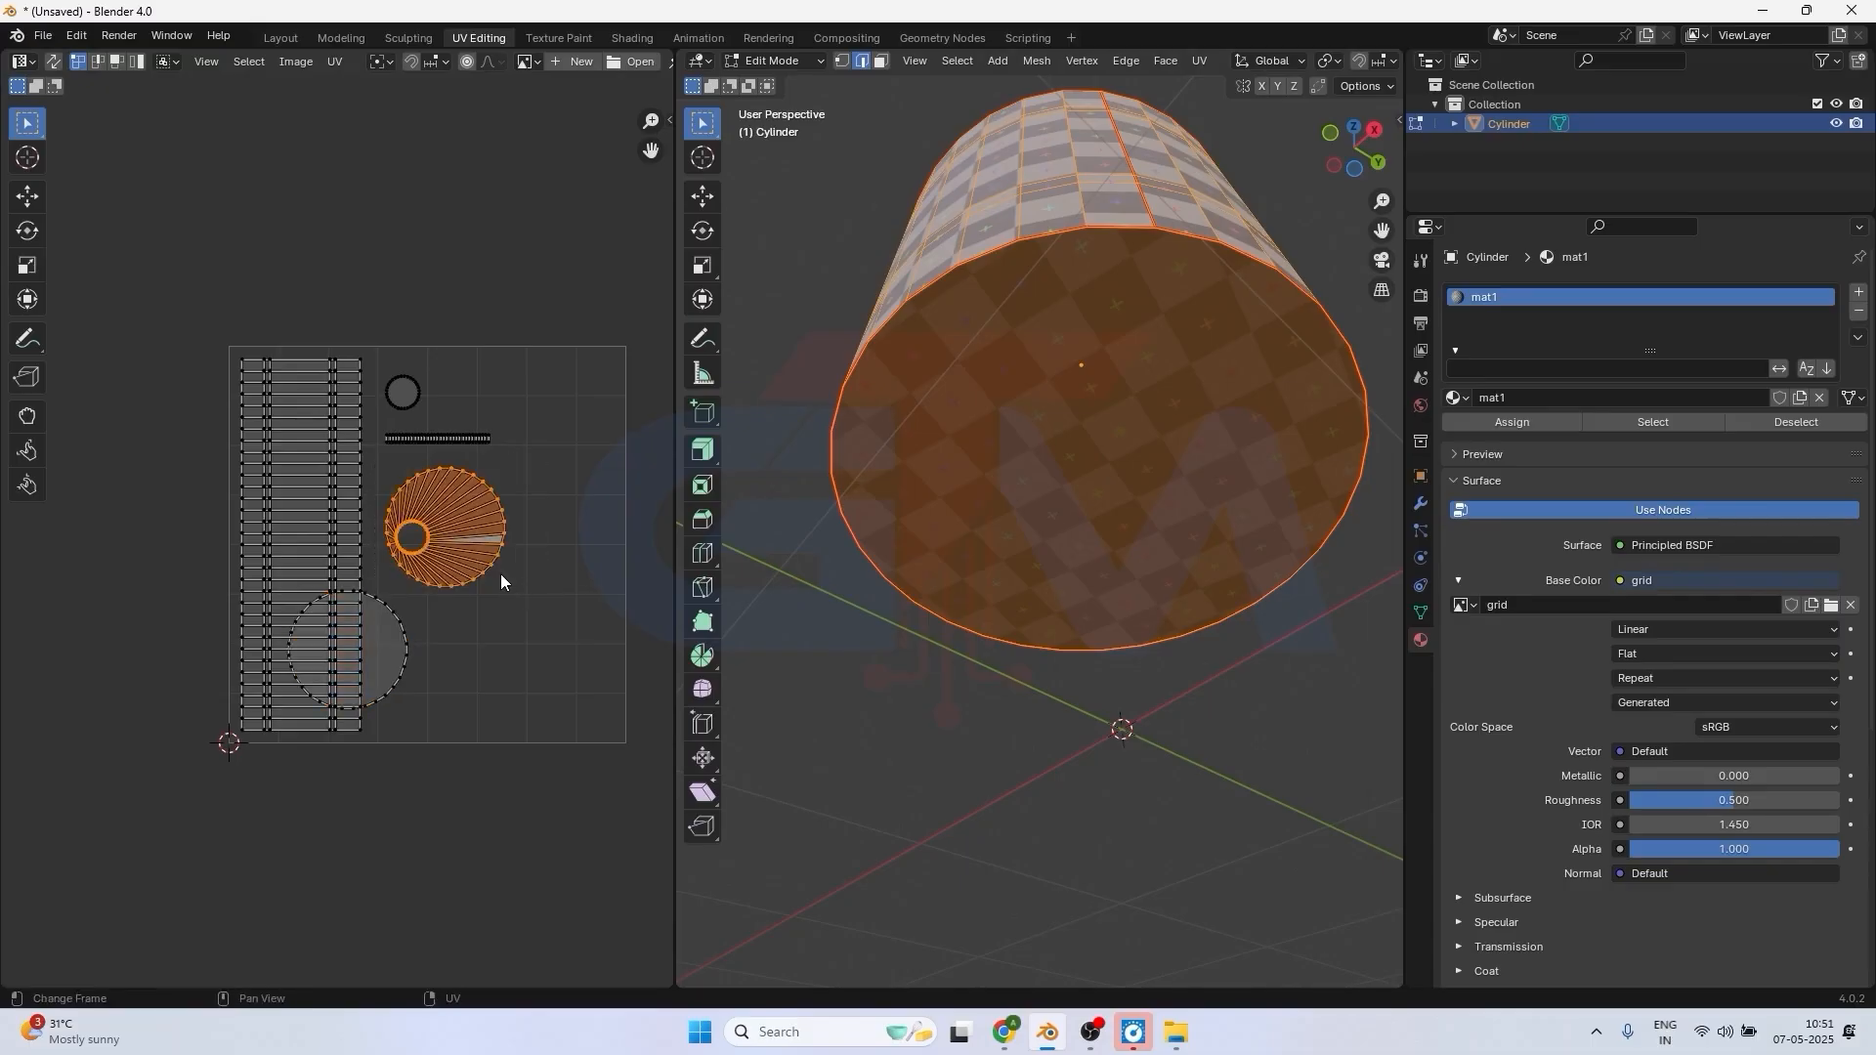
key(l)
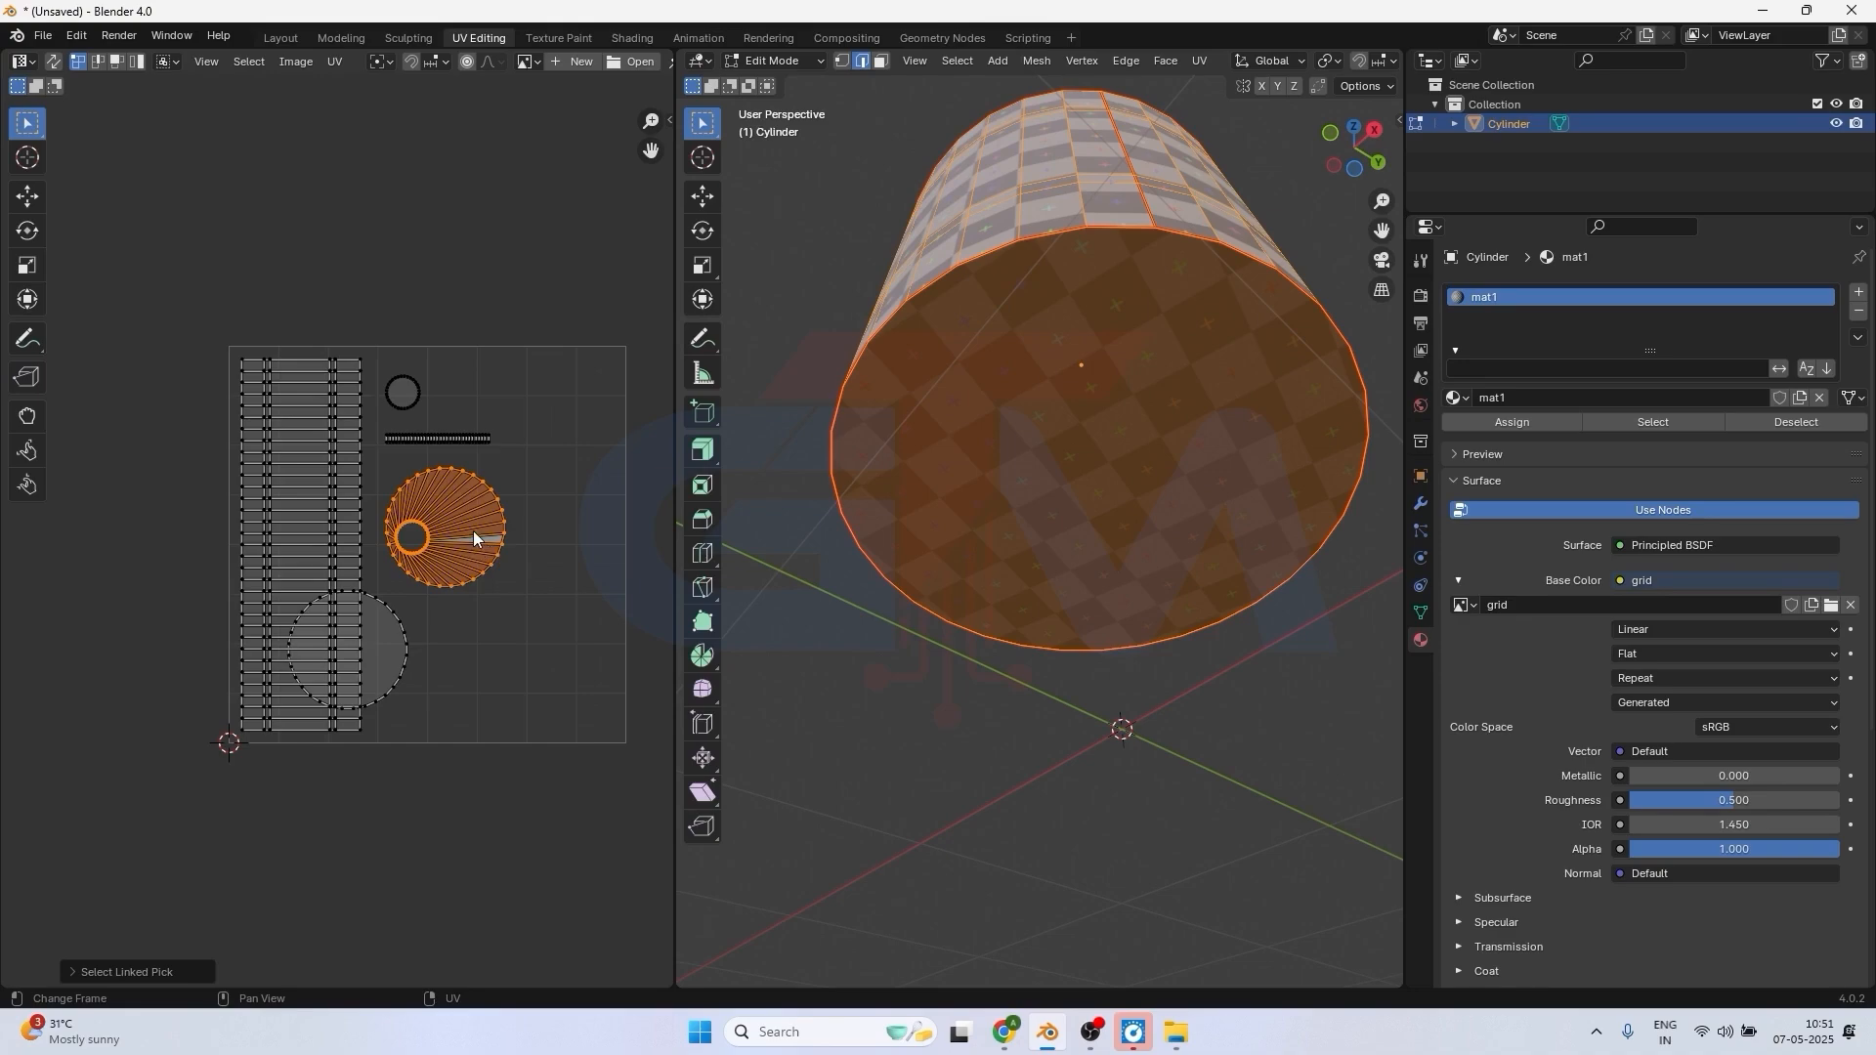
key(g)
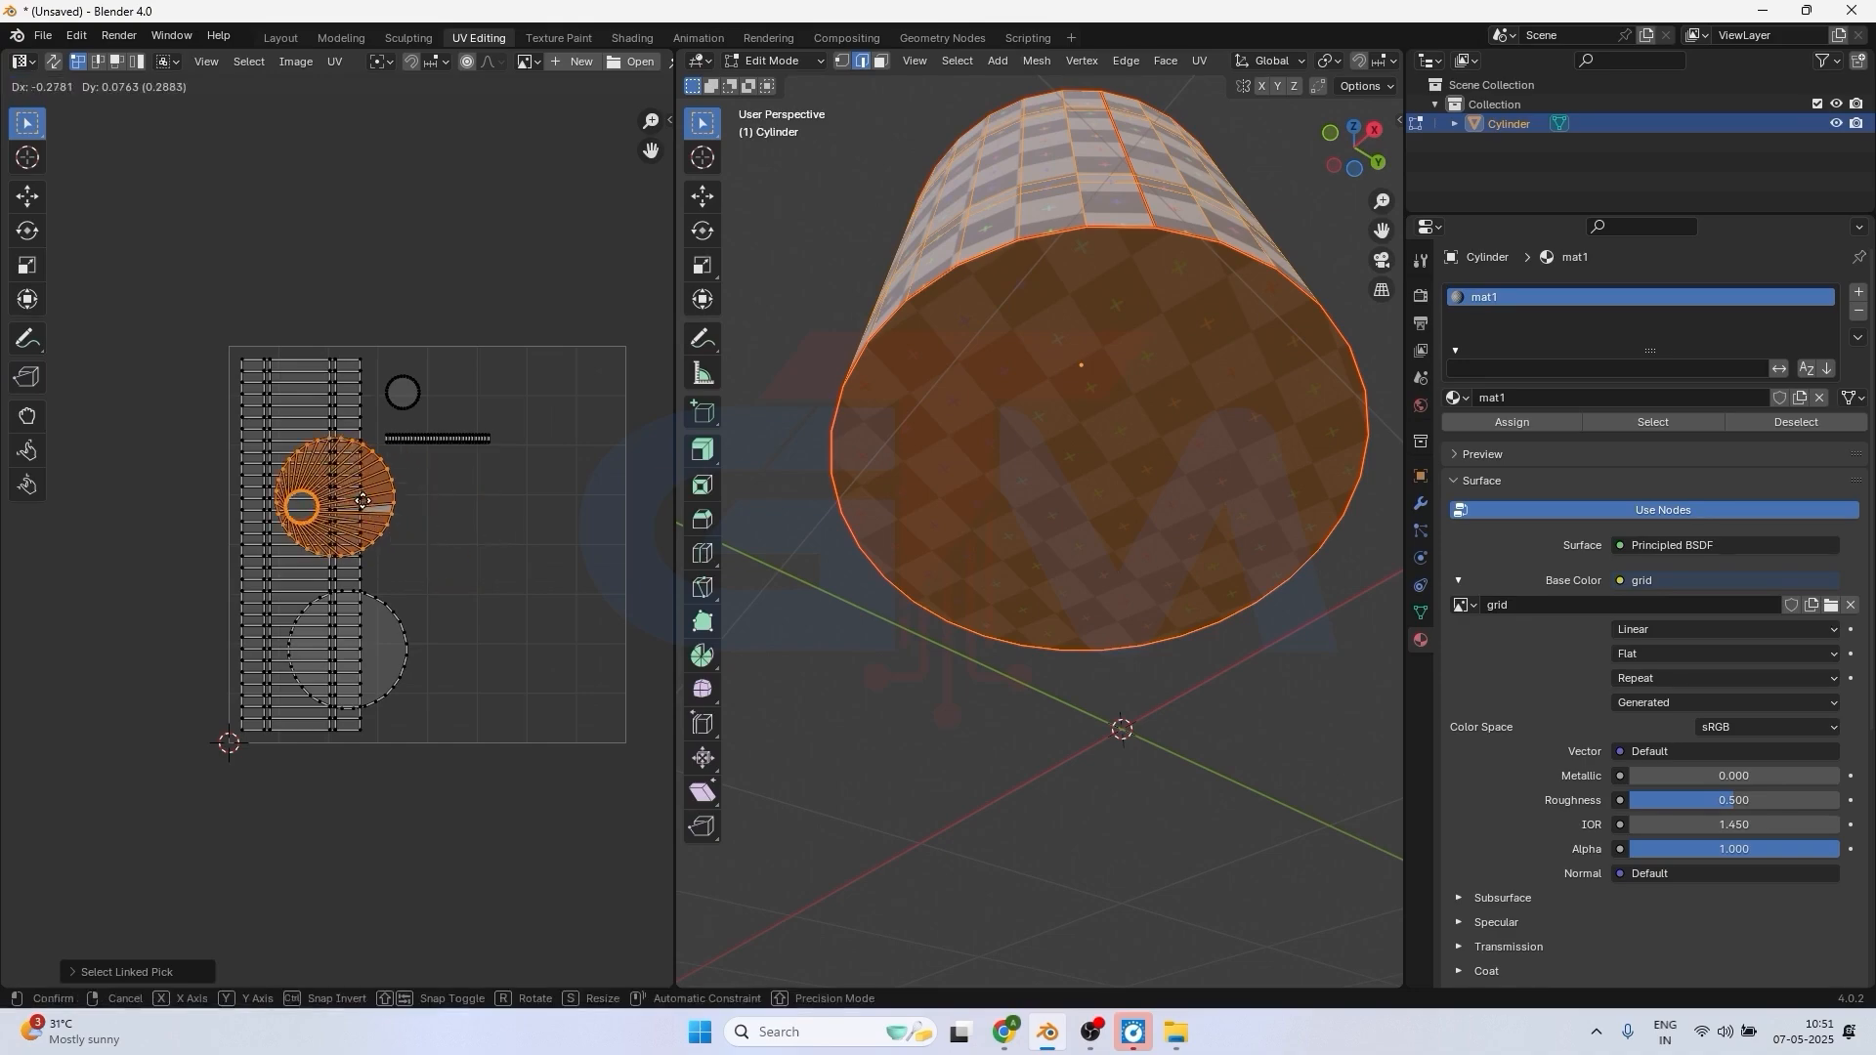
click(362, 501)
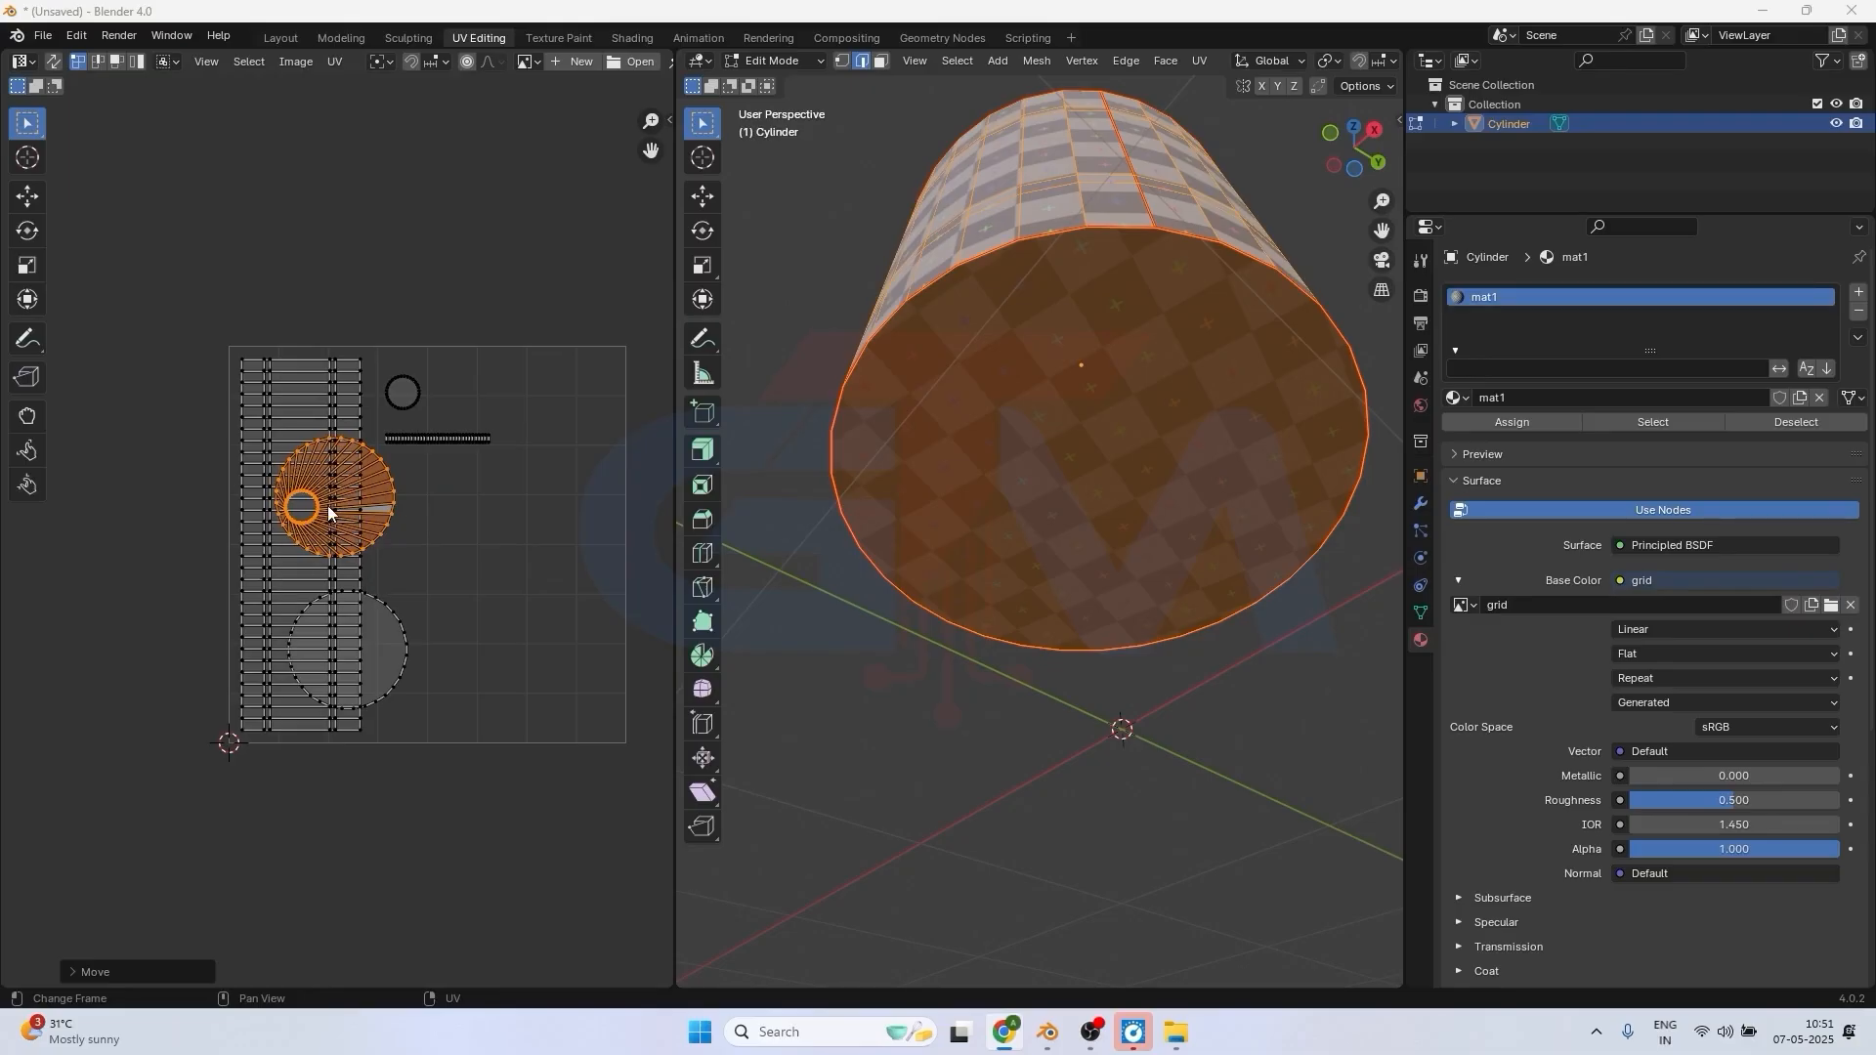
middle_drag(1070, 347, 1138, 461)
scroll(1143, 467, down, 3)
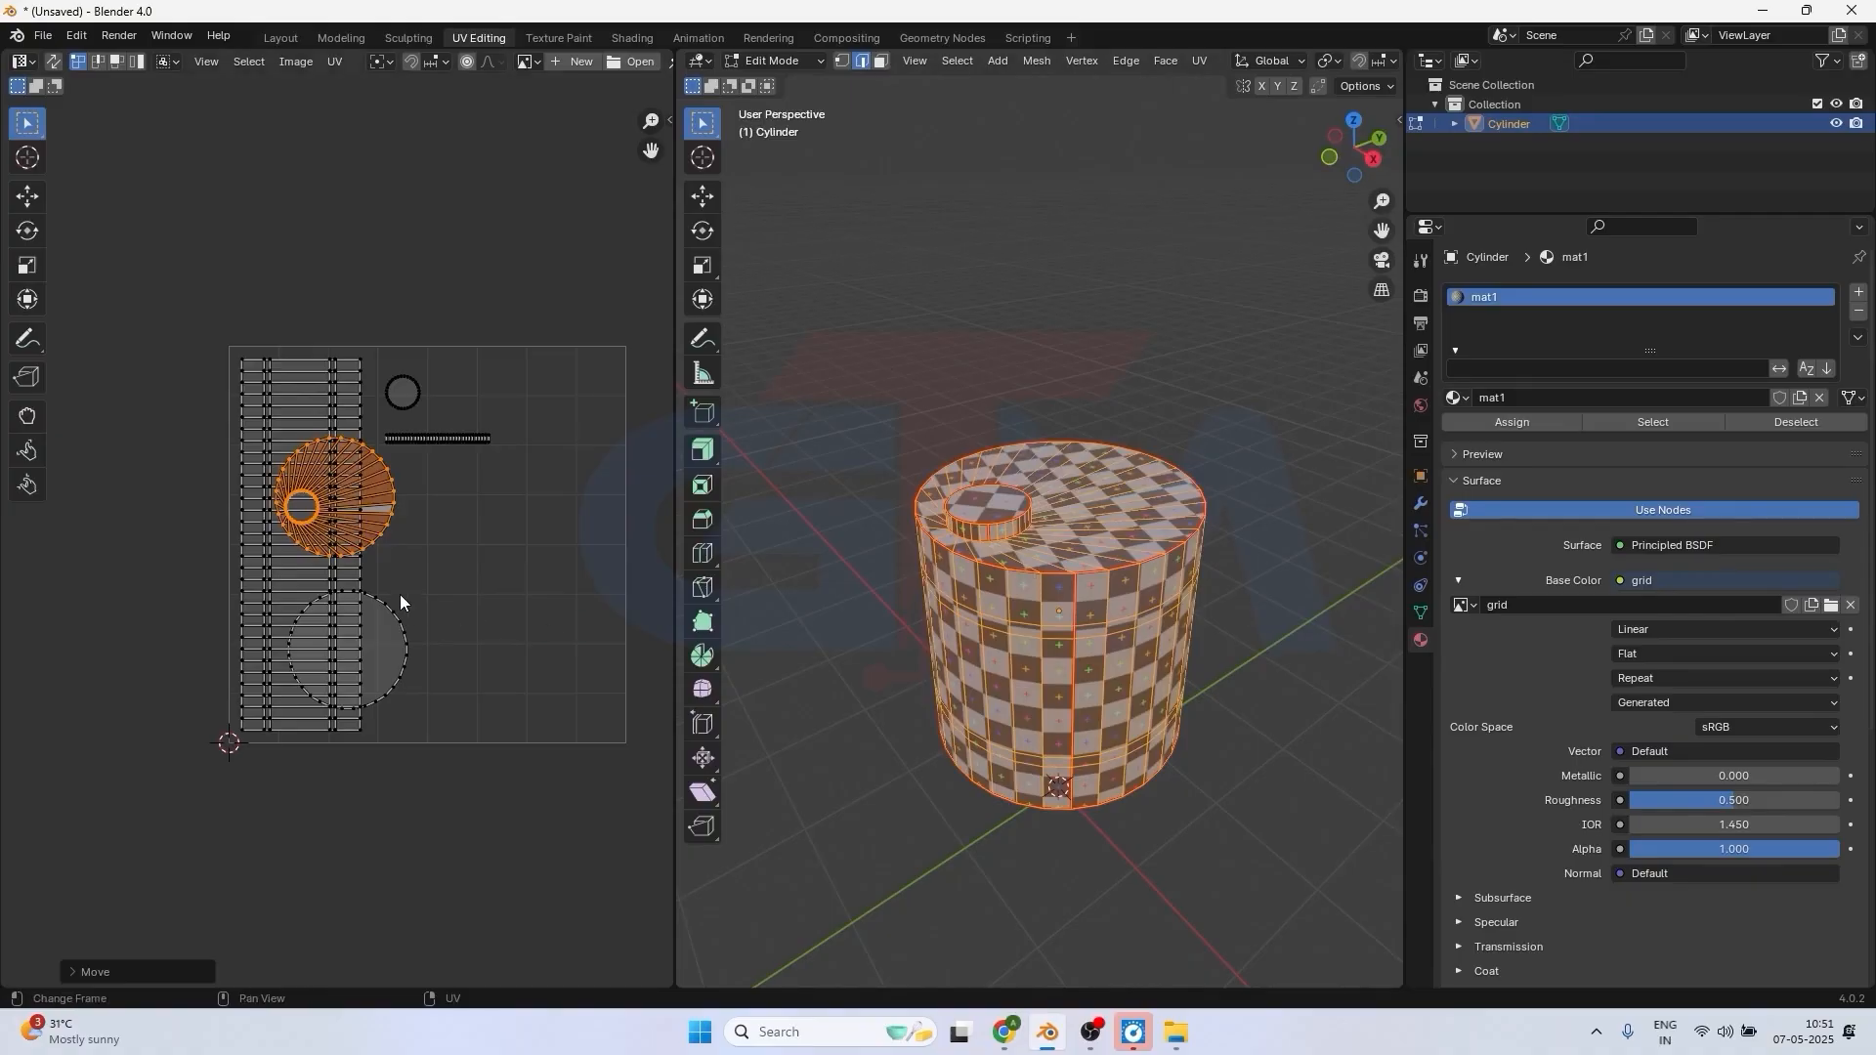
Move the top-face island and the bottom-face circle off the side-wall strip, placing the bottom-face circle directly below the top-face island.
key(g)
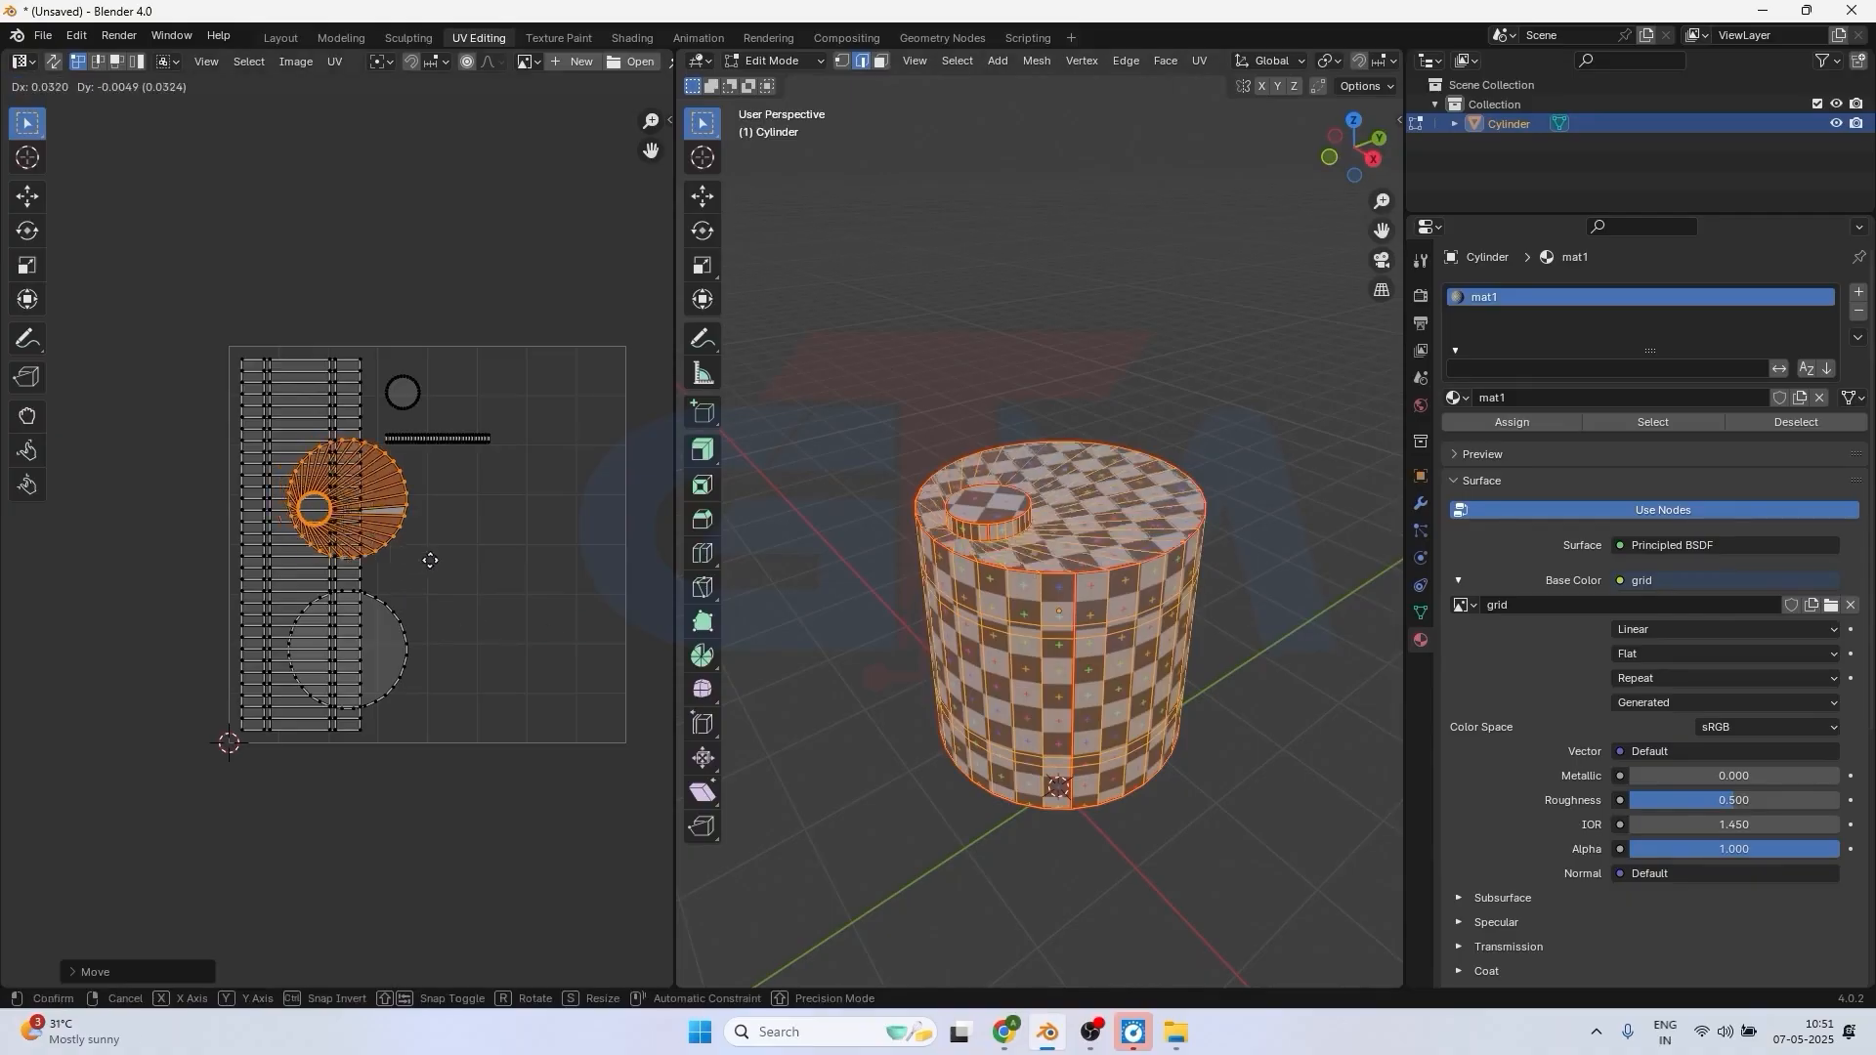
click(513, 563)
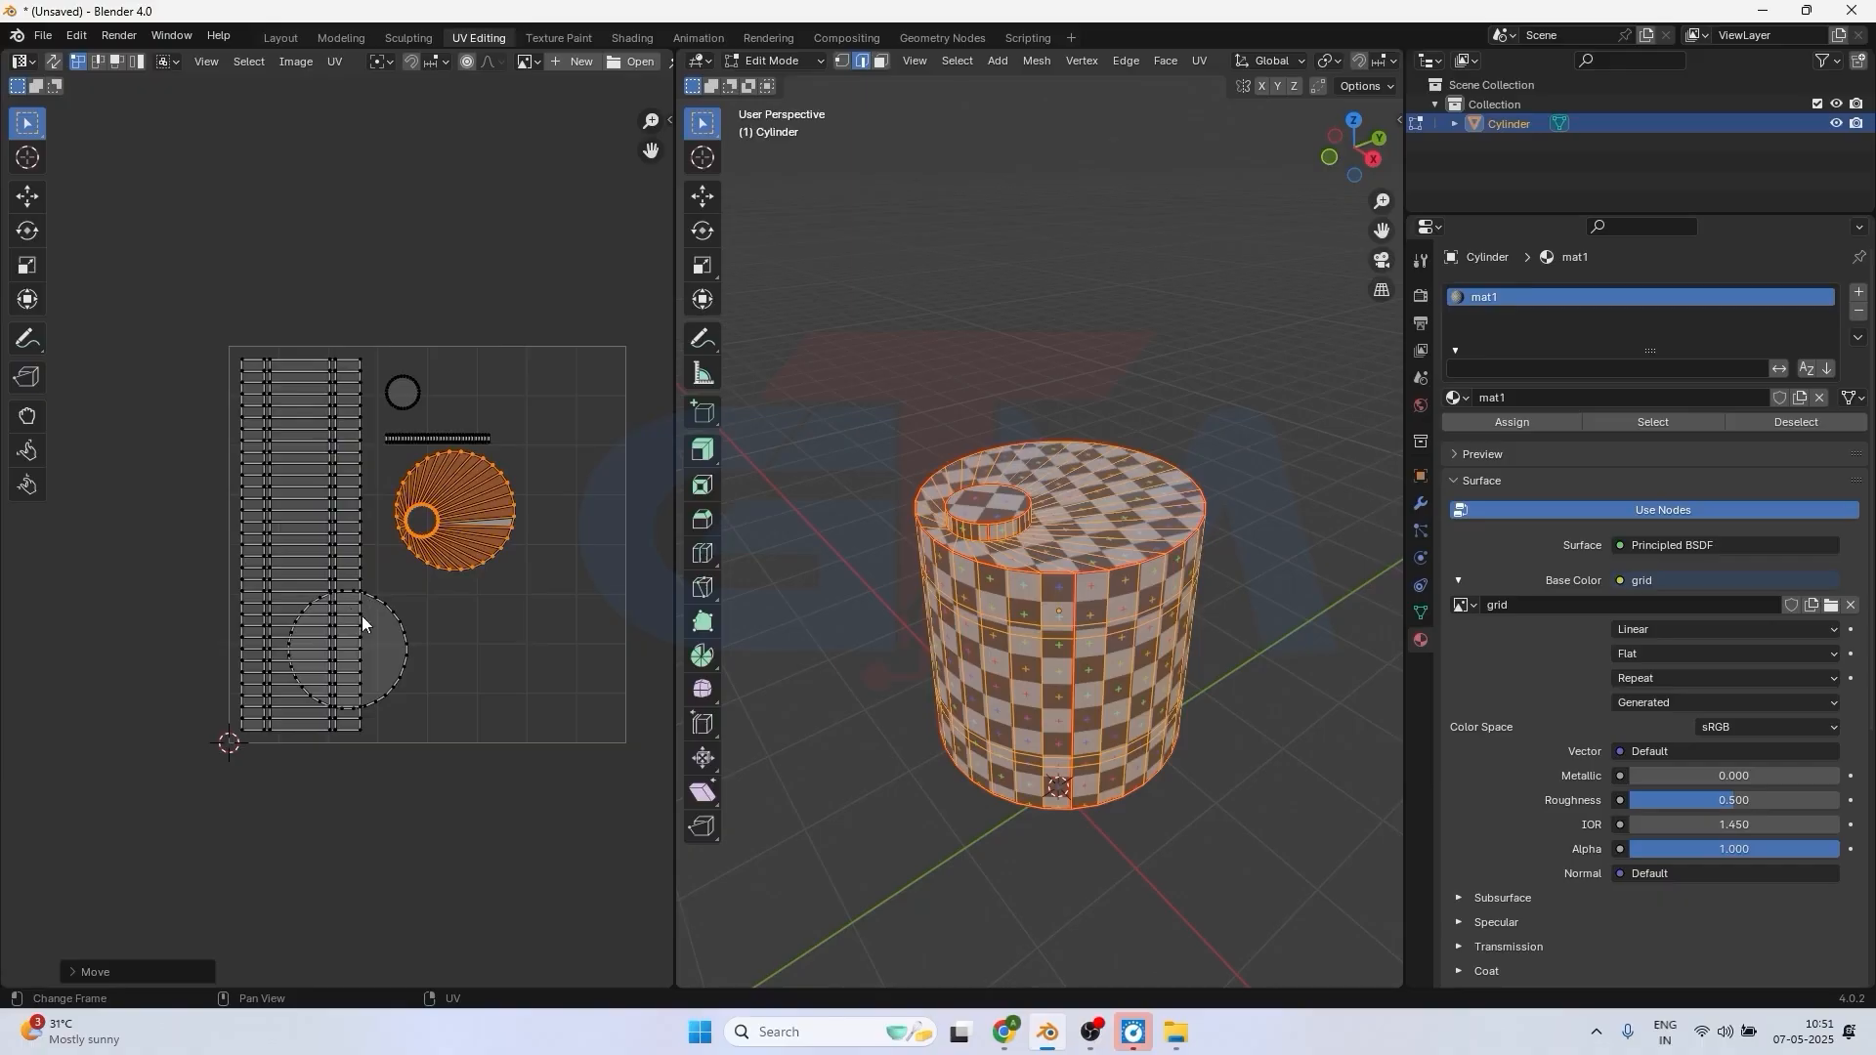
click(402, 675)
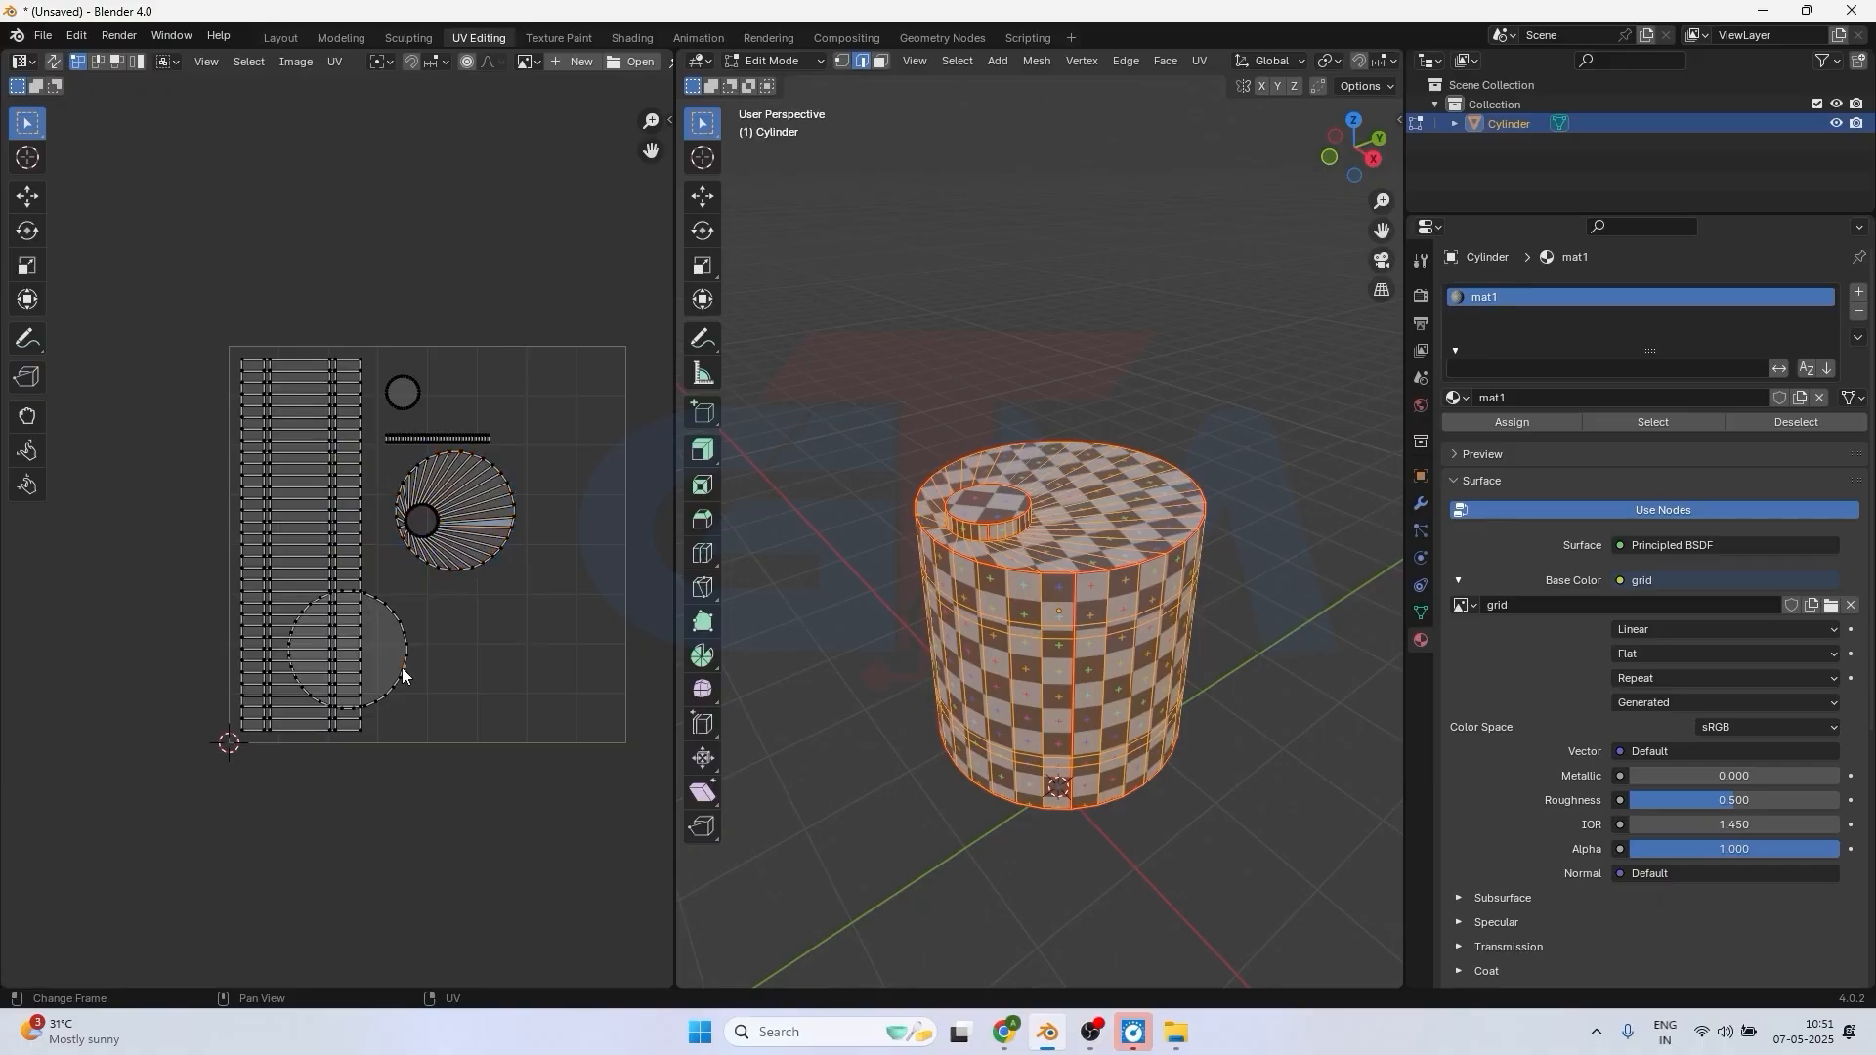
key(l)
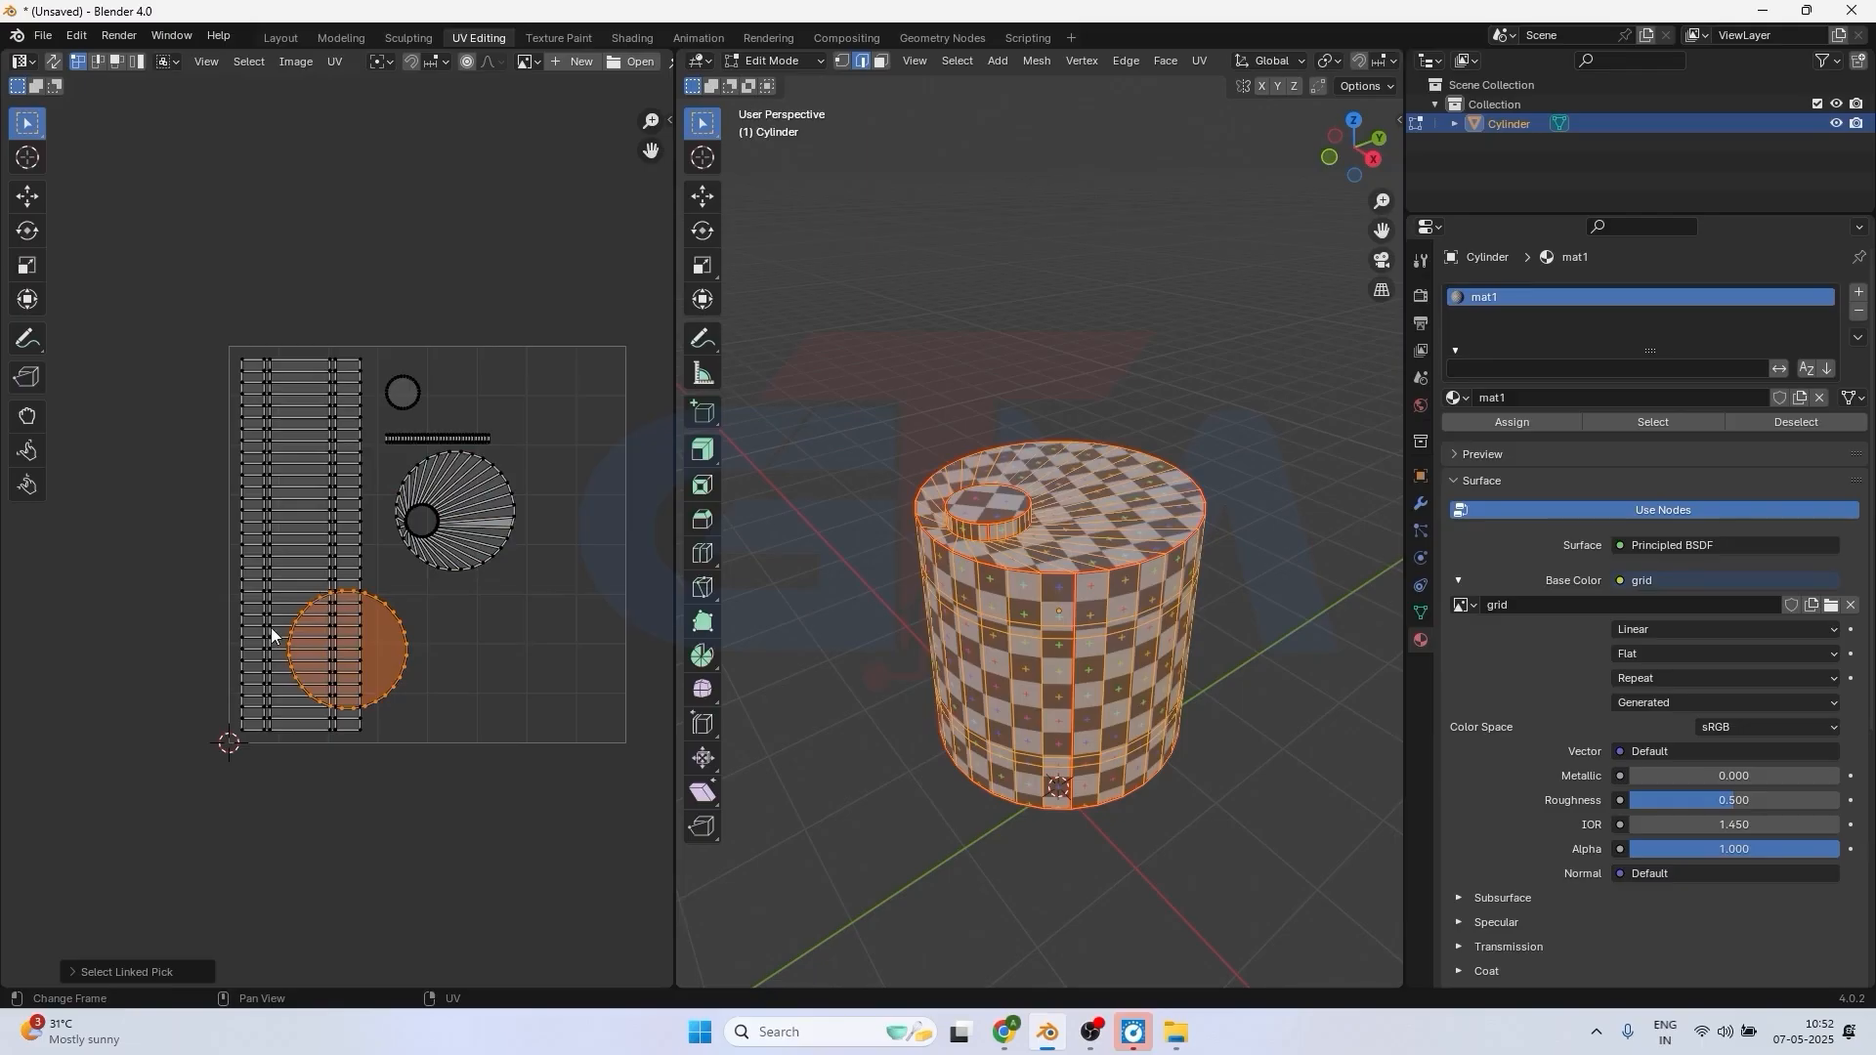
key(g)
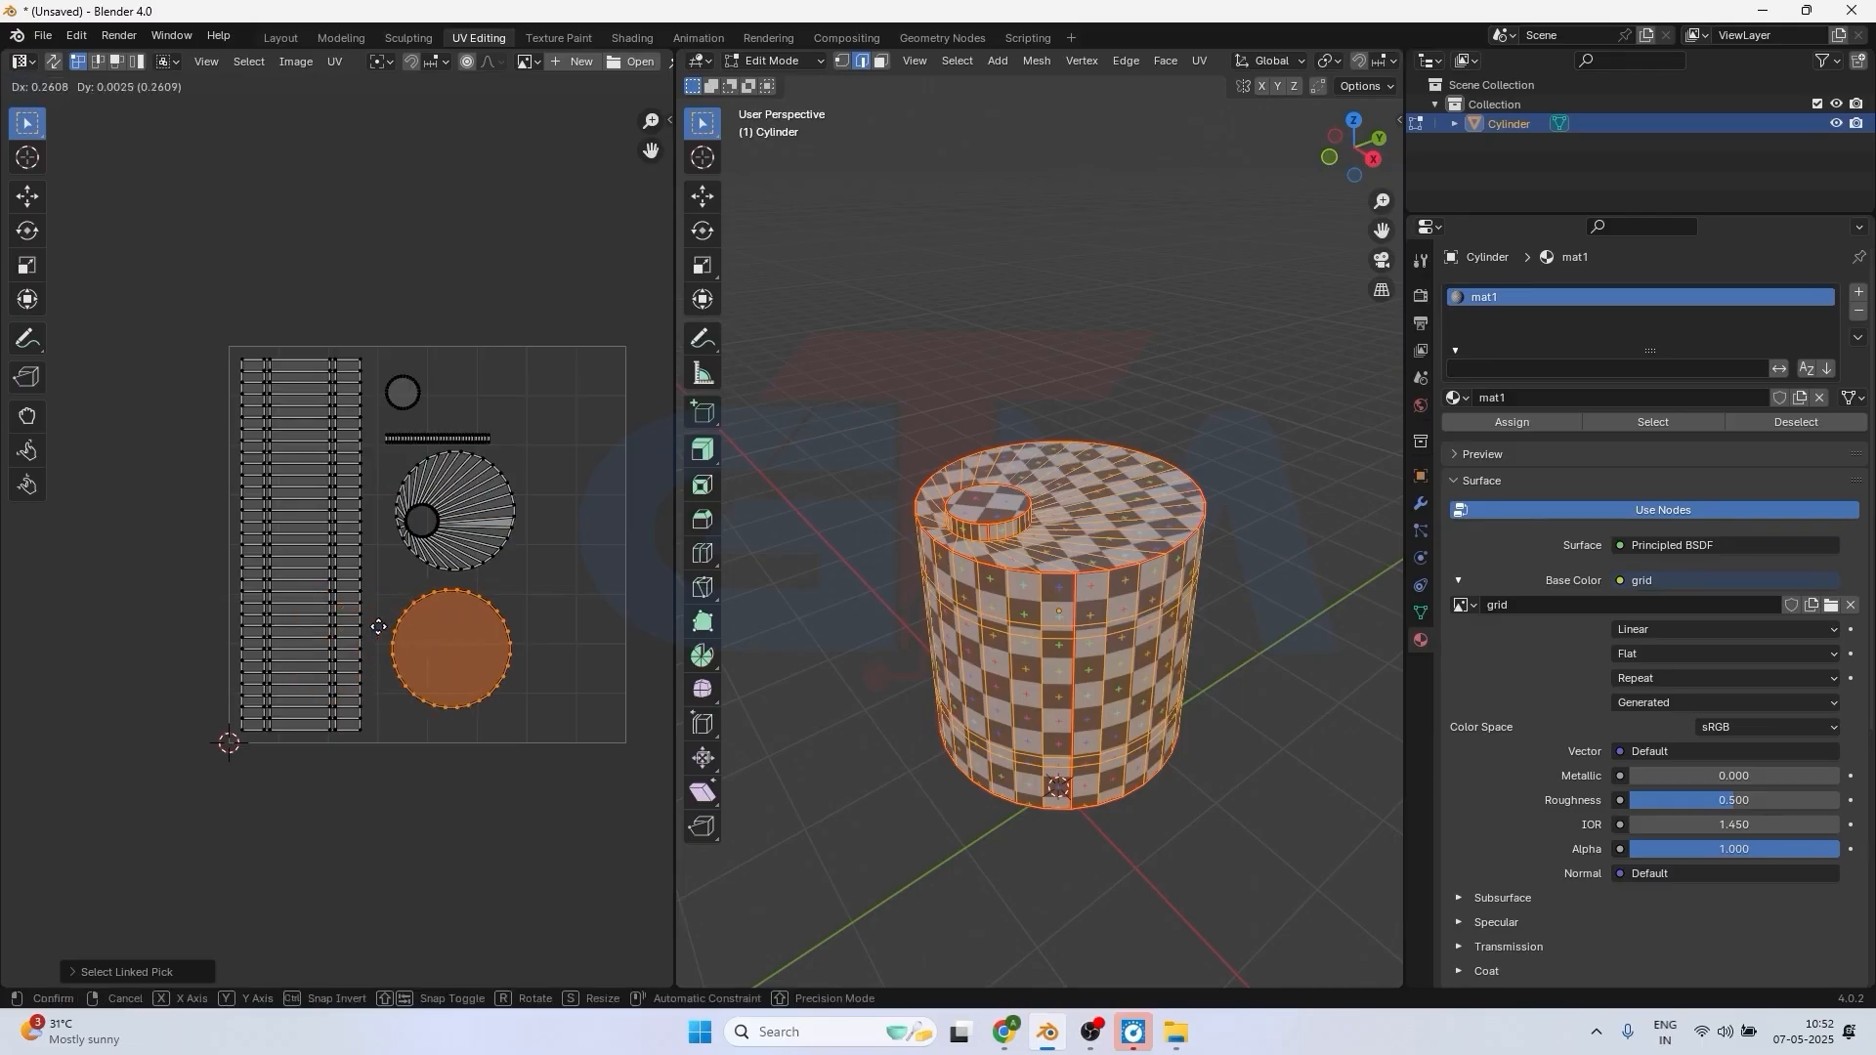
click(378, 626)
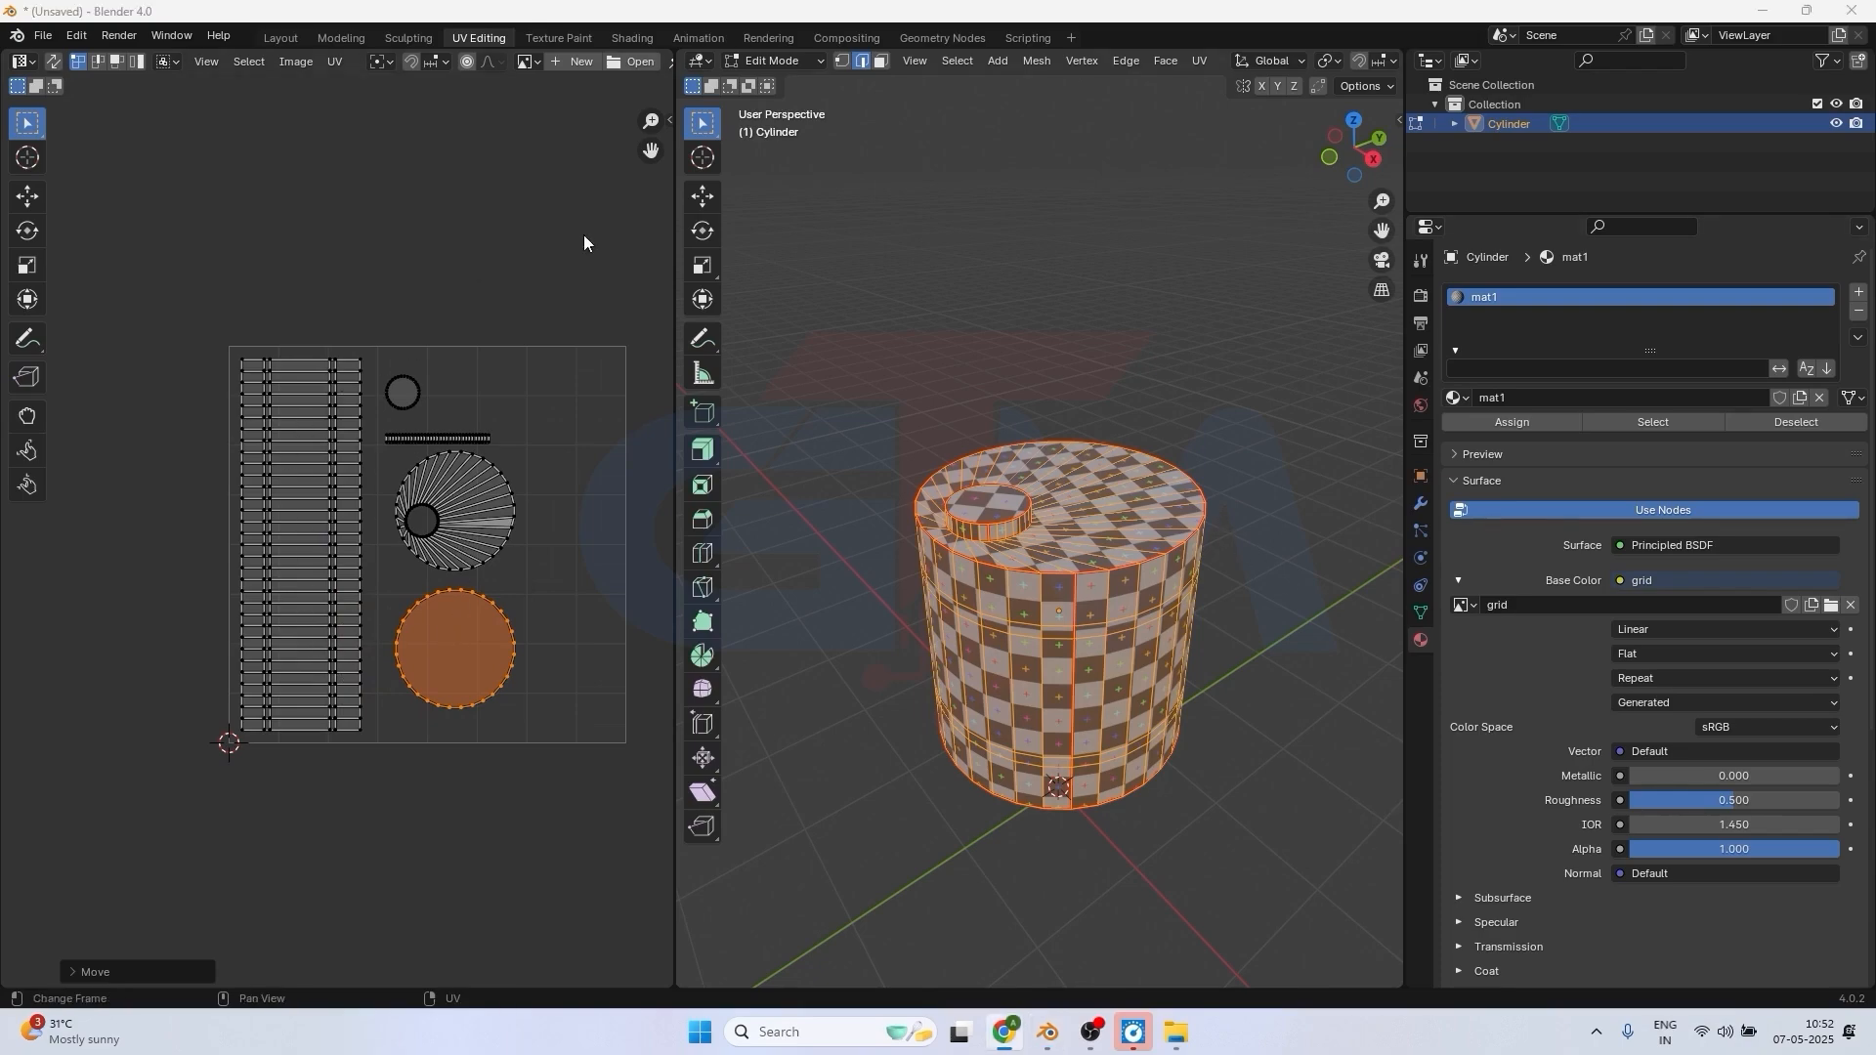
Widen the UV editor and enable Display Stretch in its overlays to inspect the islands for distortion.
drag(674, 301, 860, 328)
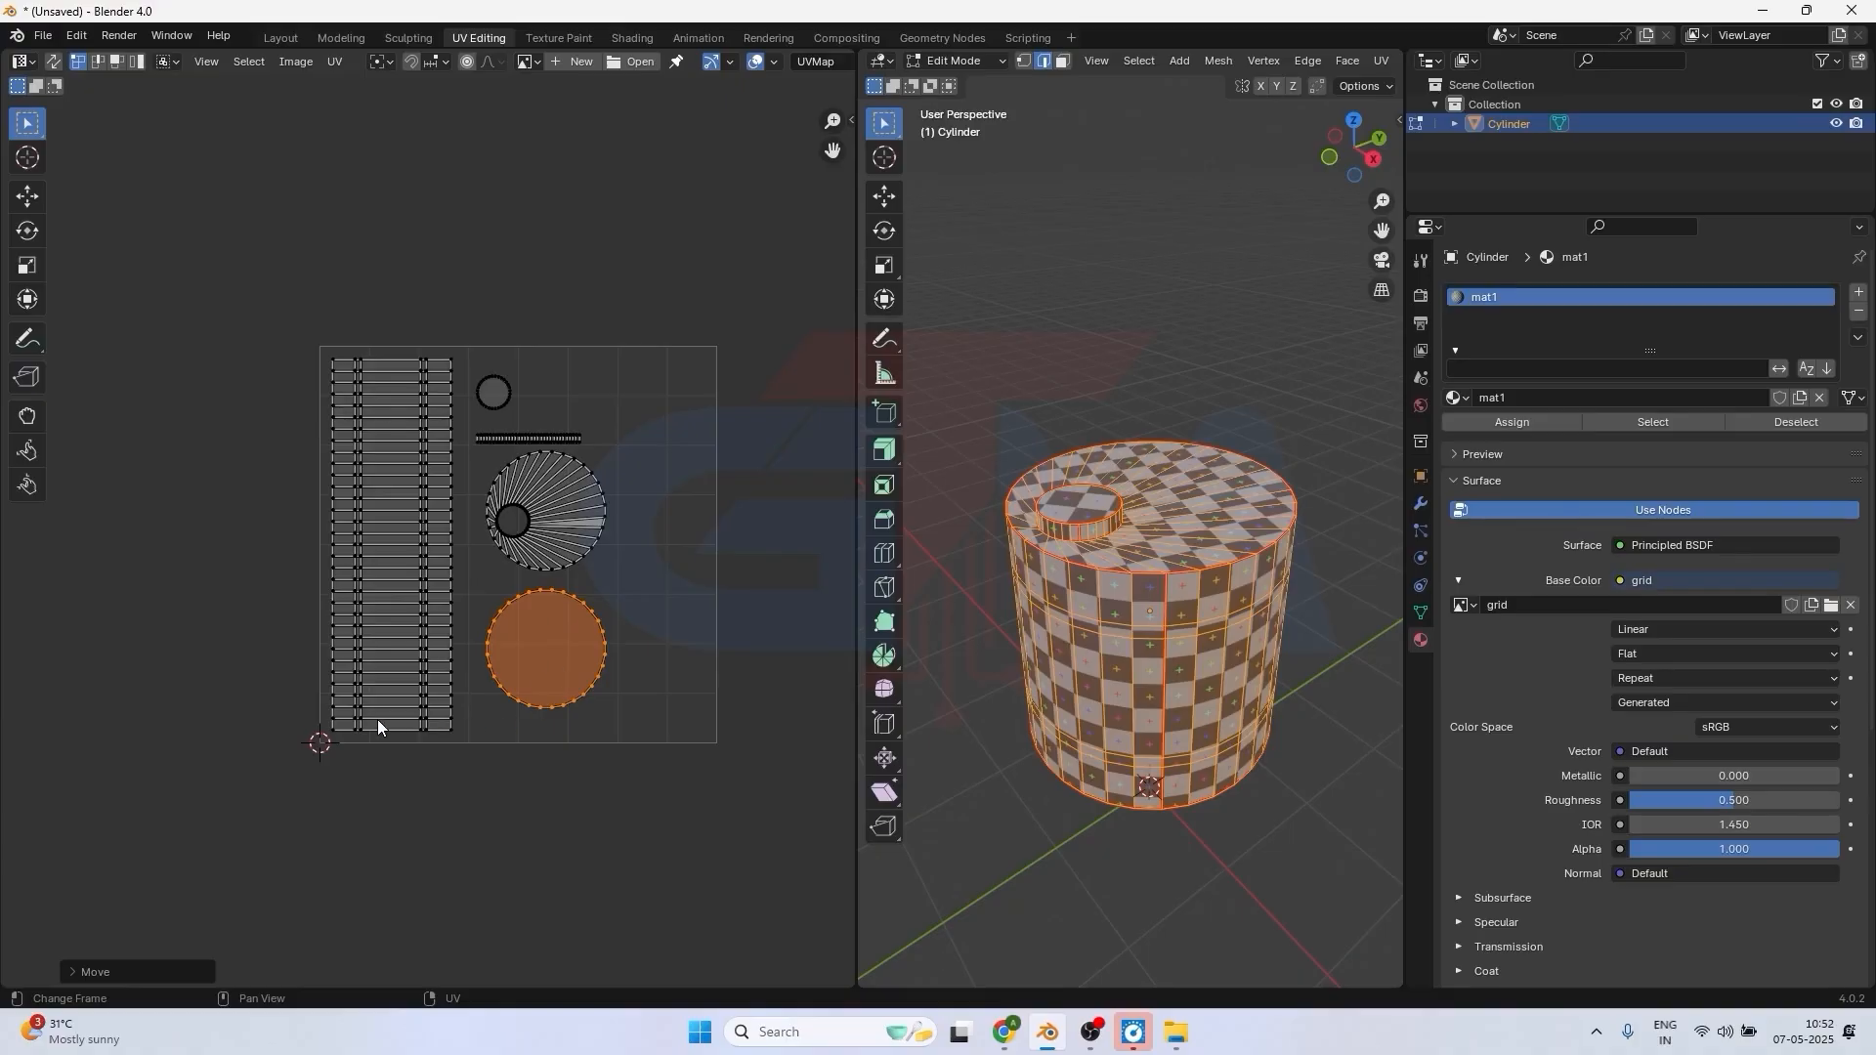
click(754, 62)
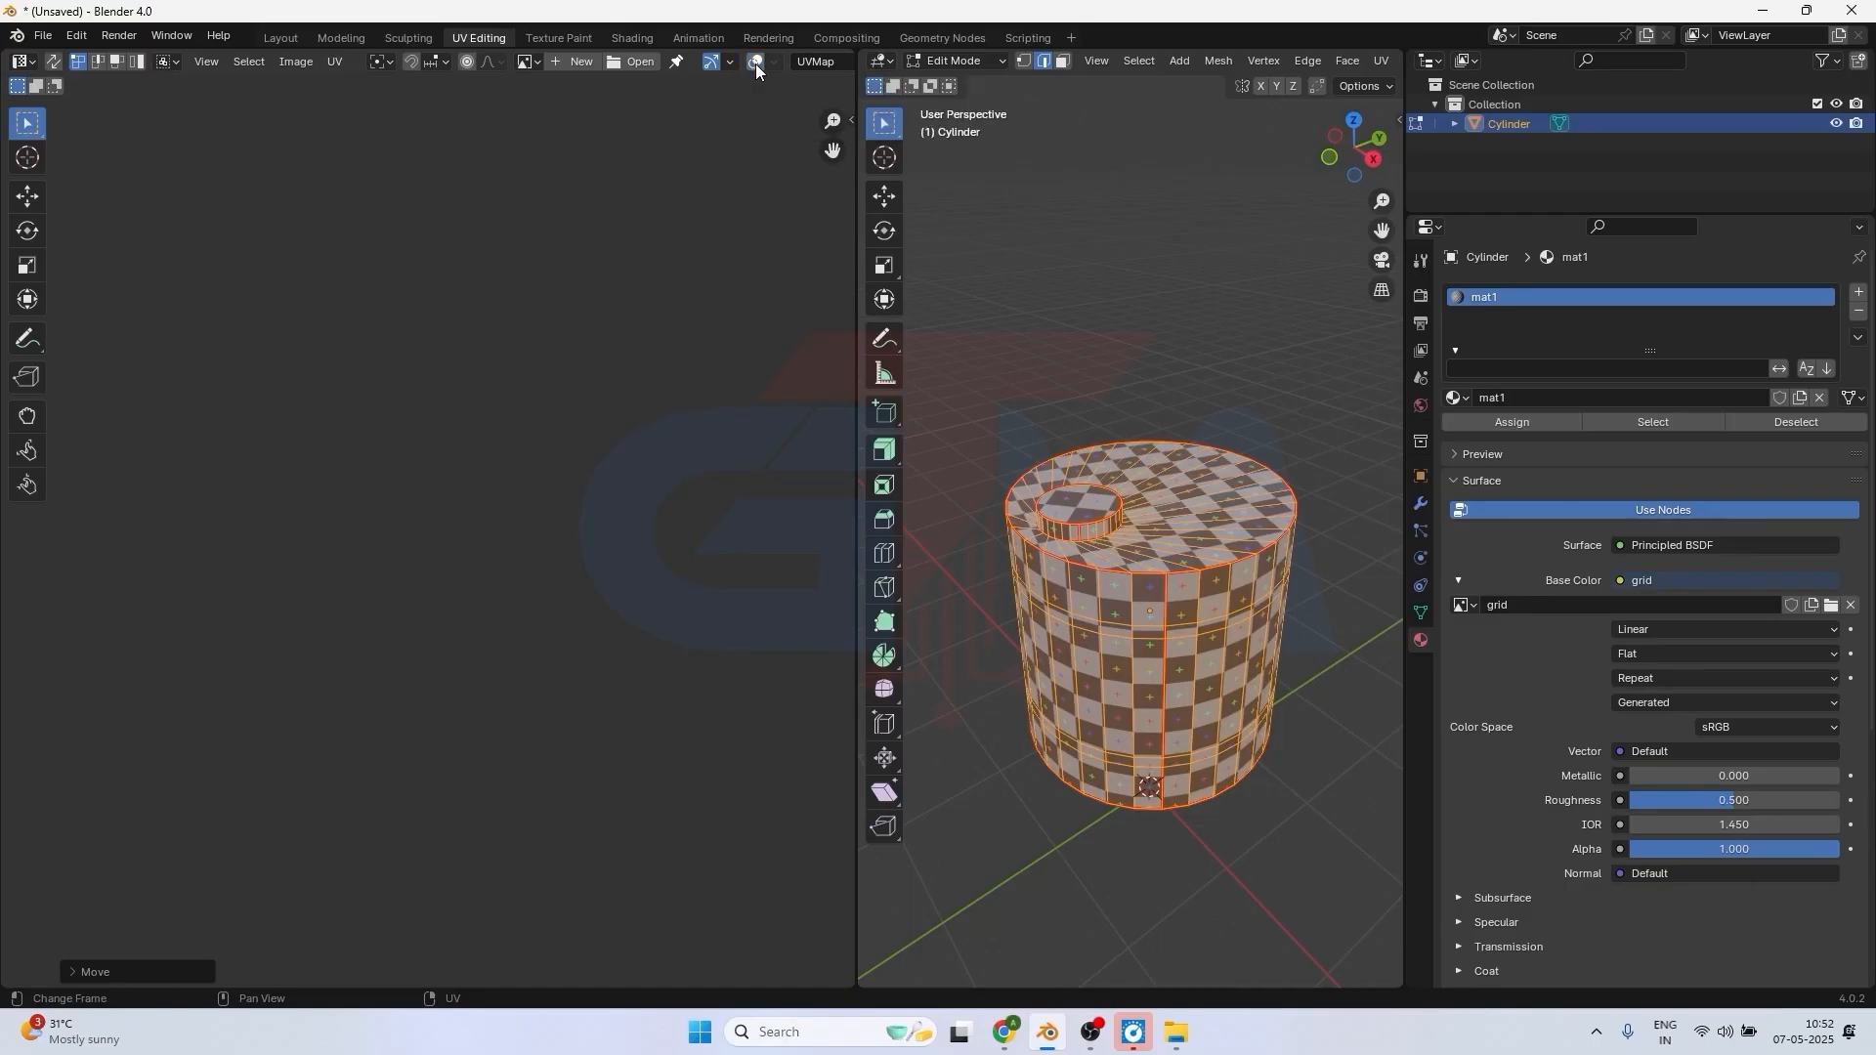
click(754, 63)
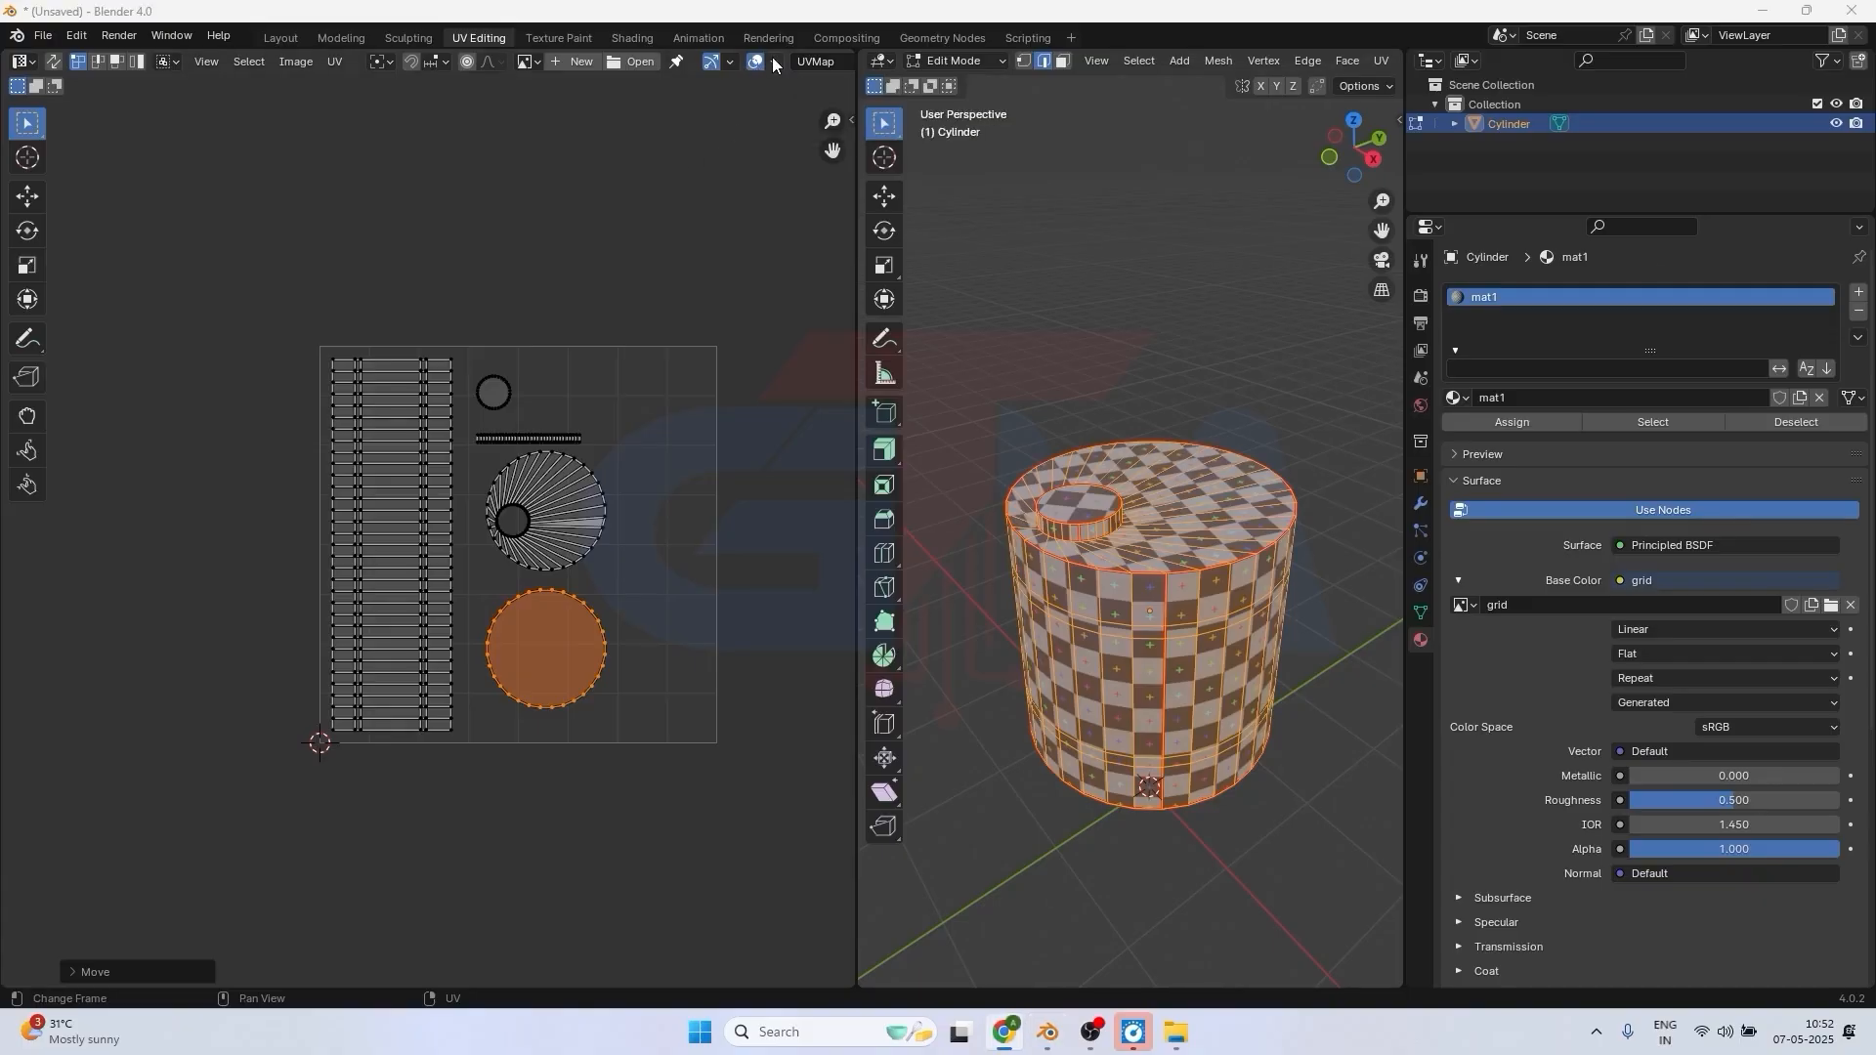
click(772, 57)
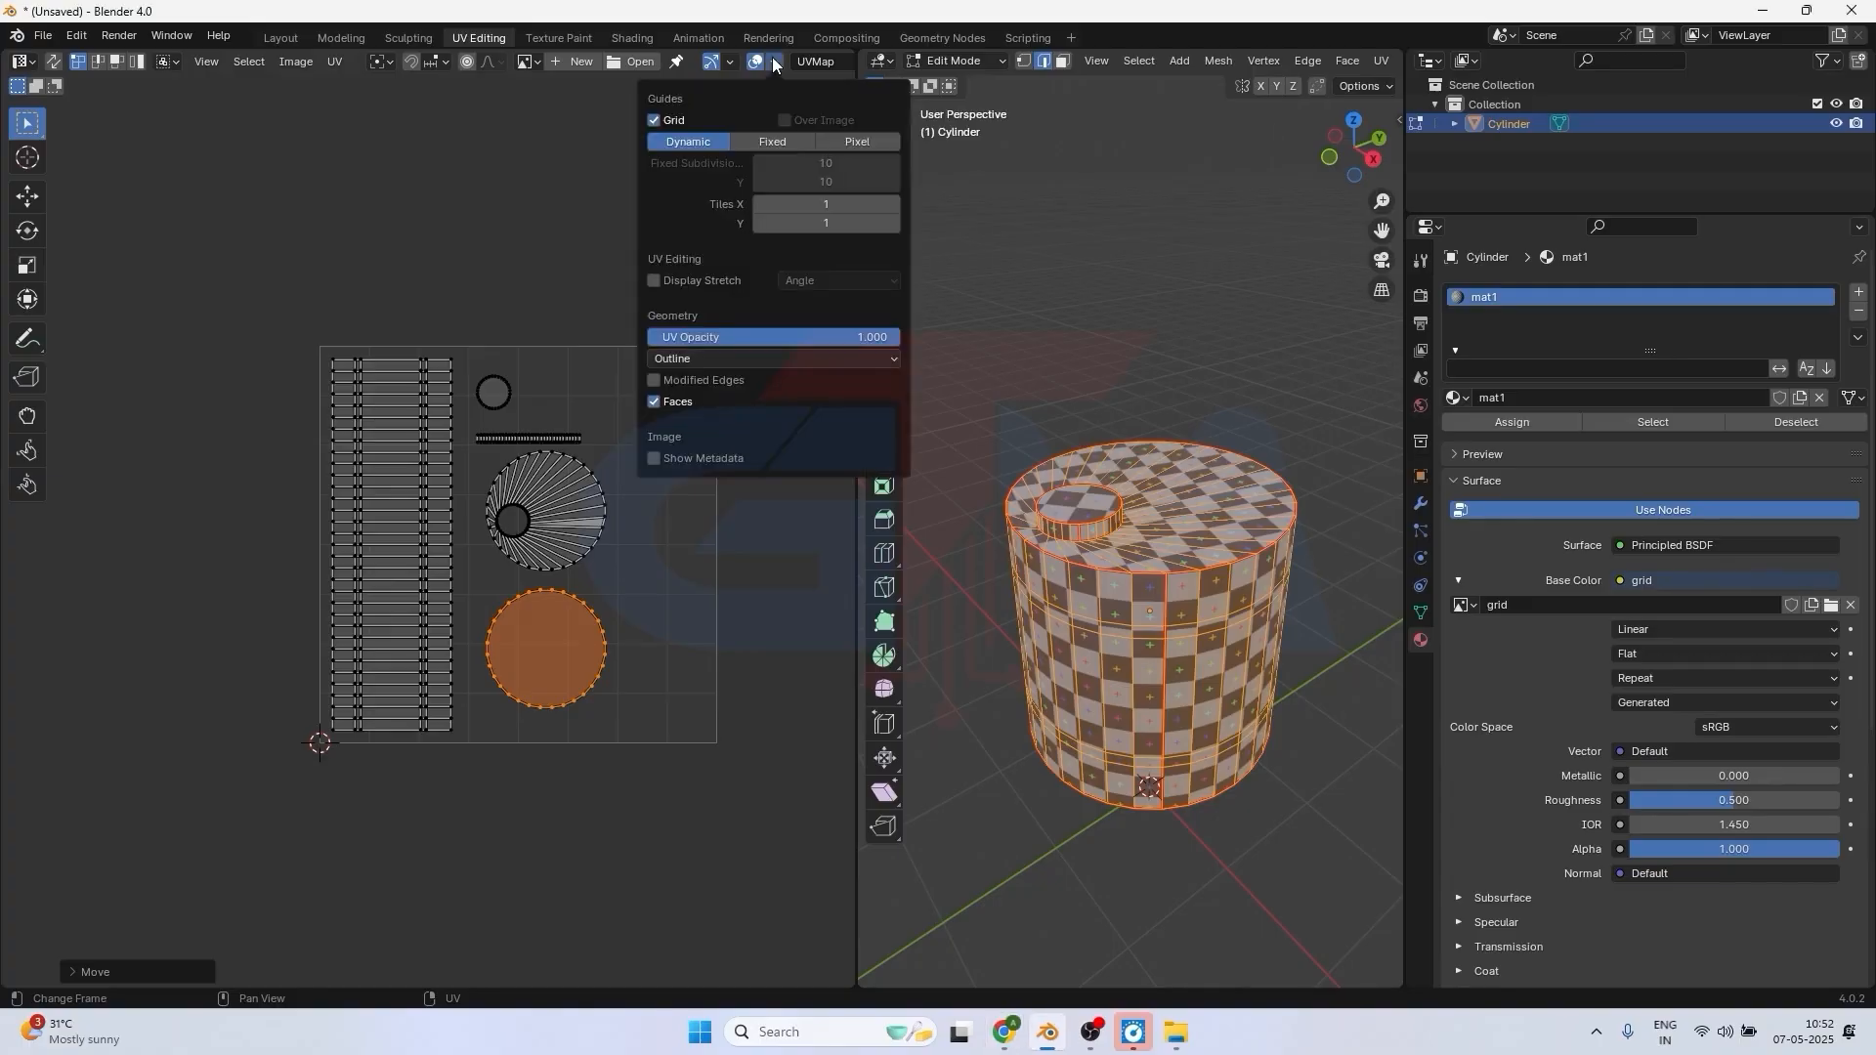
click(655, 281)
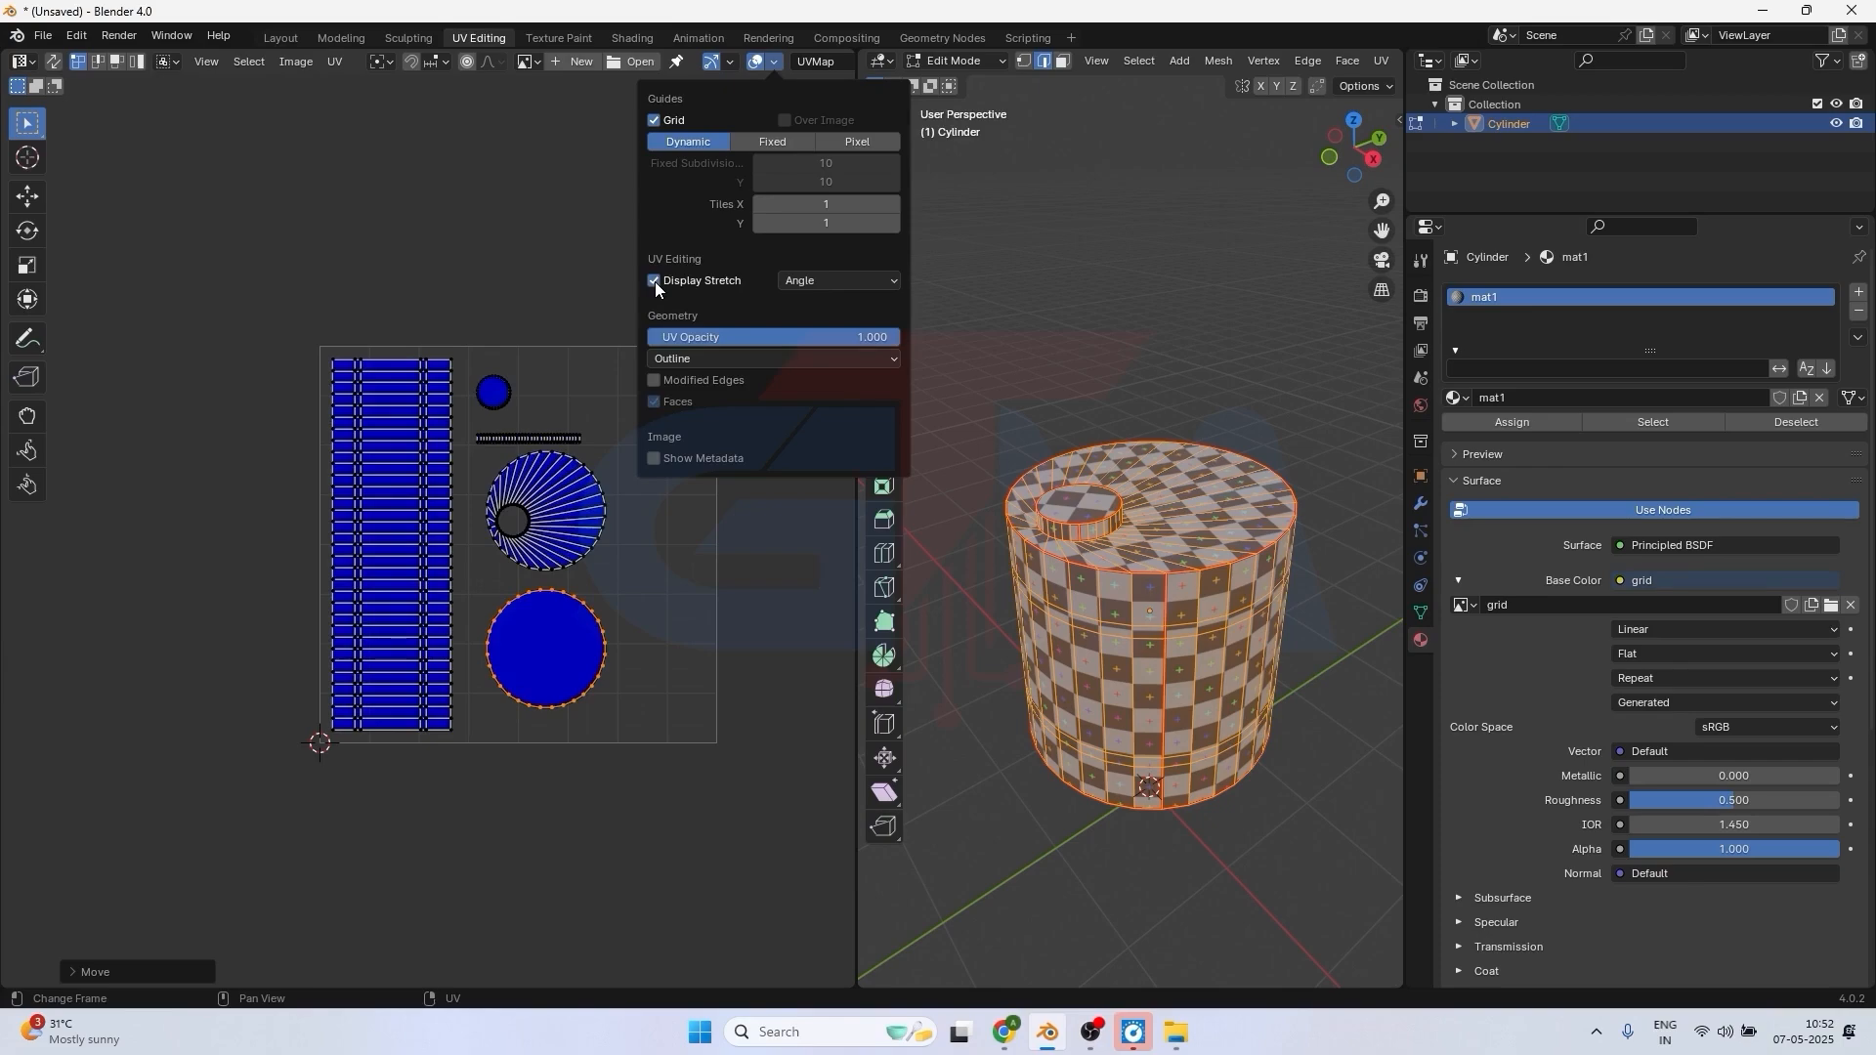
scroll(578, 515, up, 3)
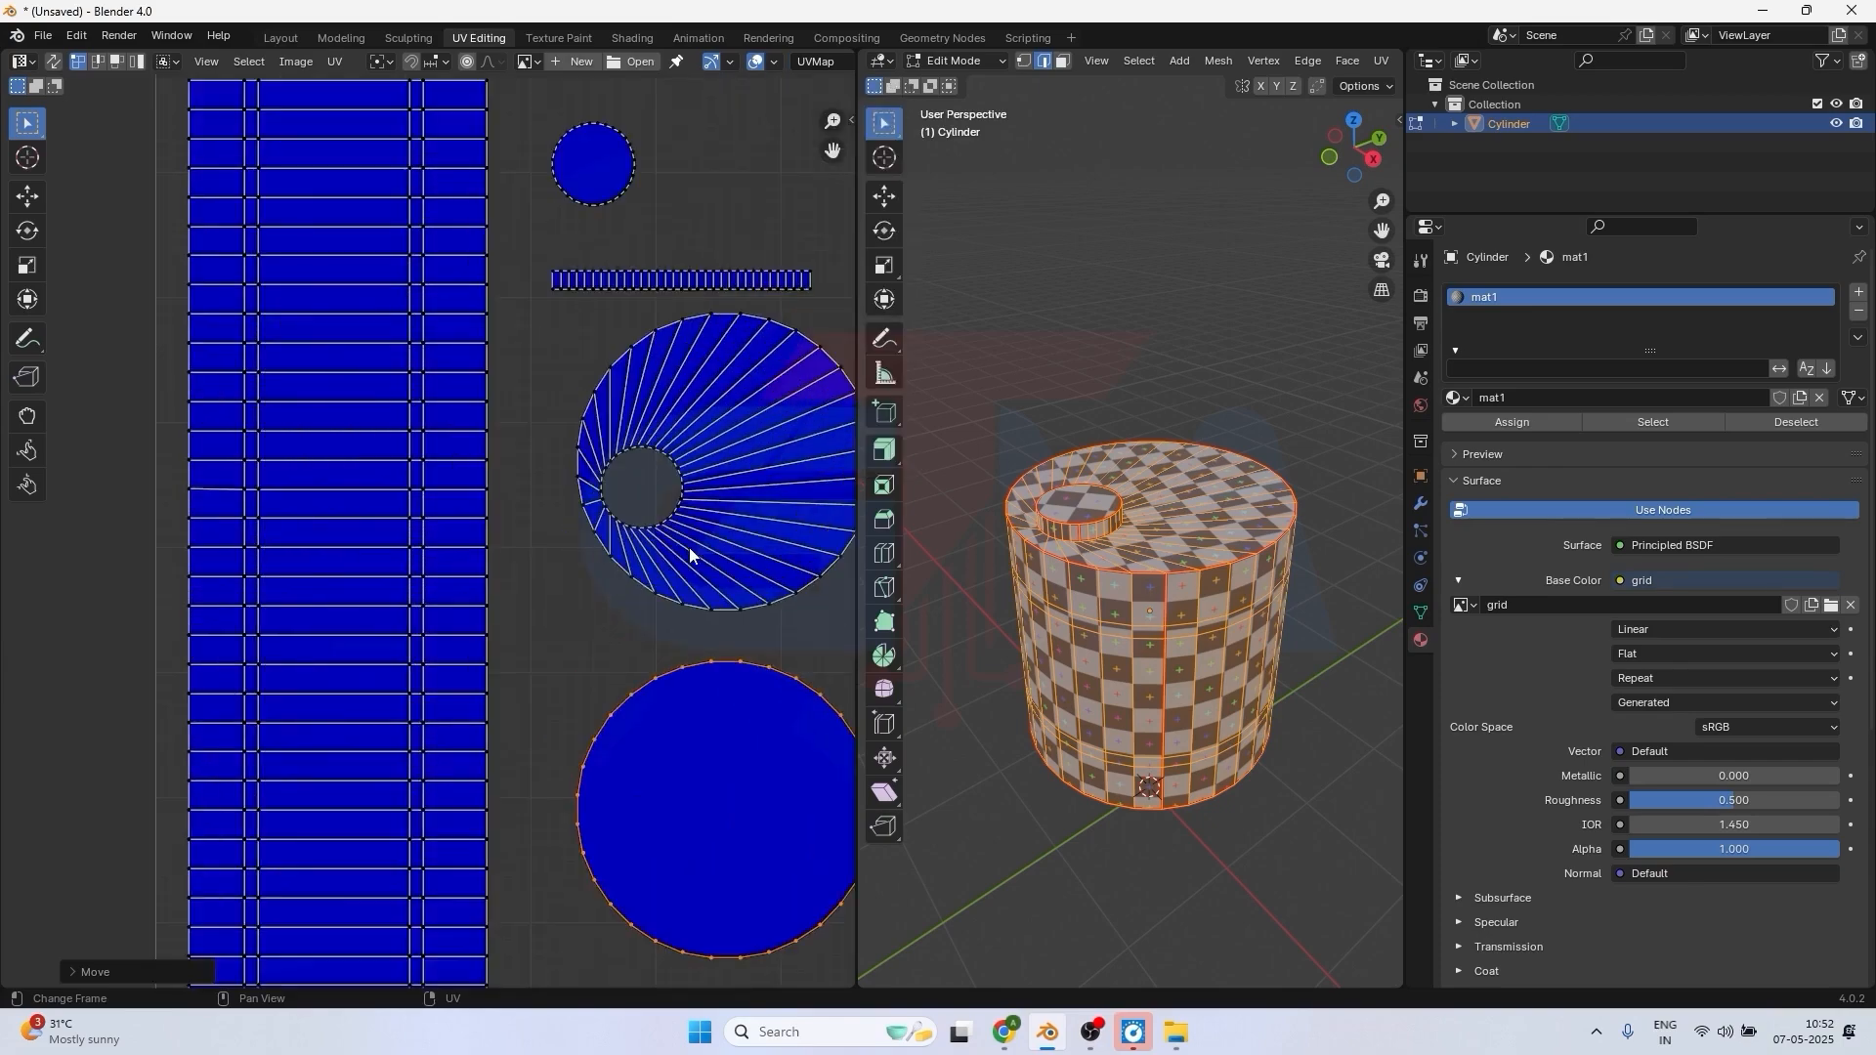
scroll(688, 547, down, 1)
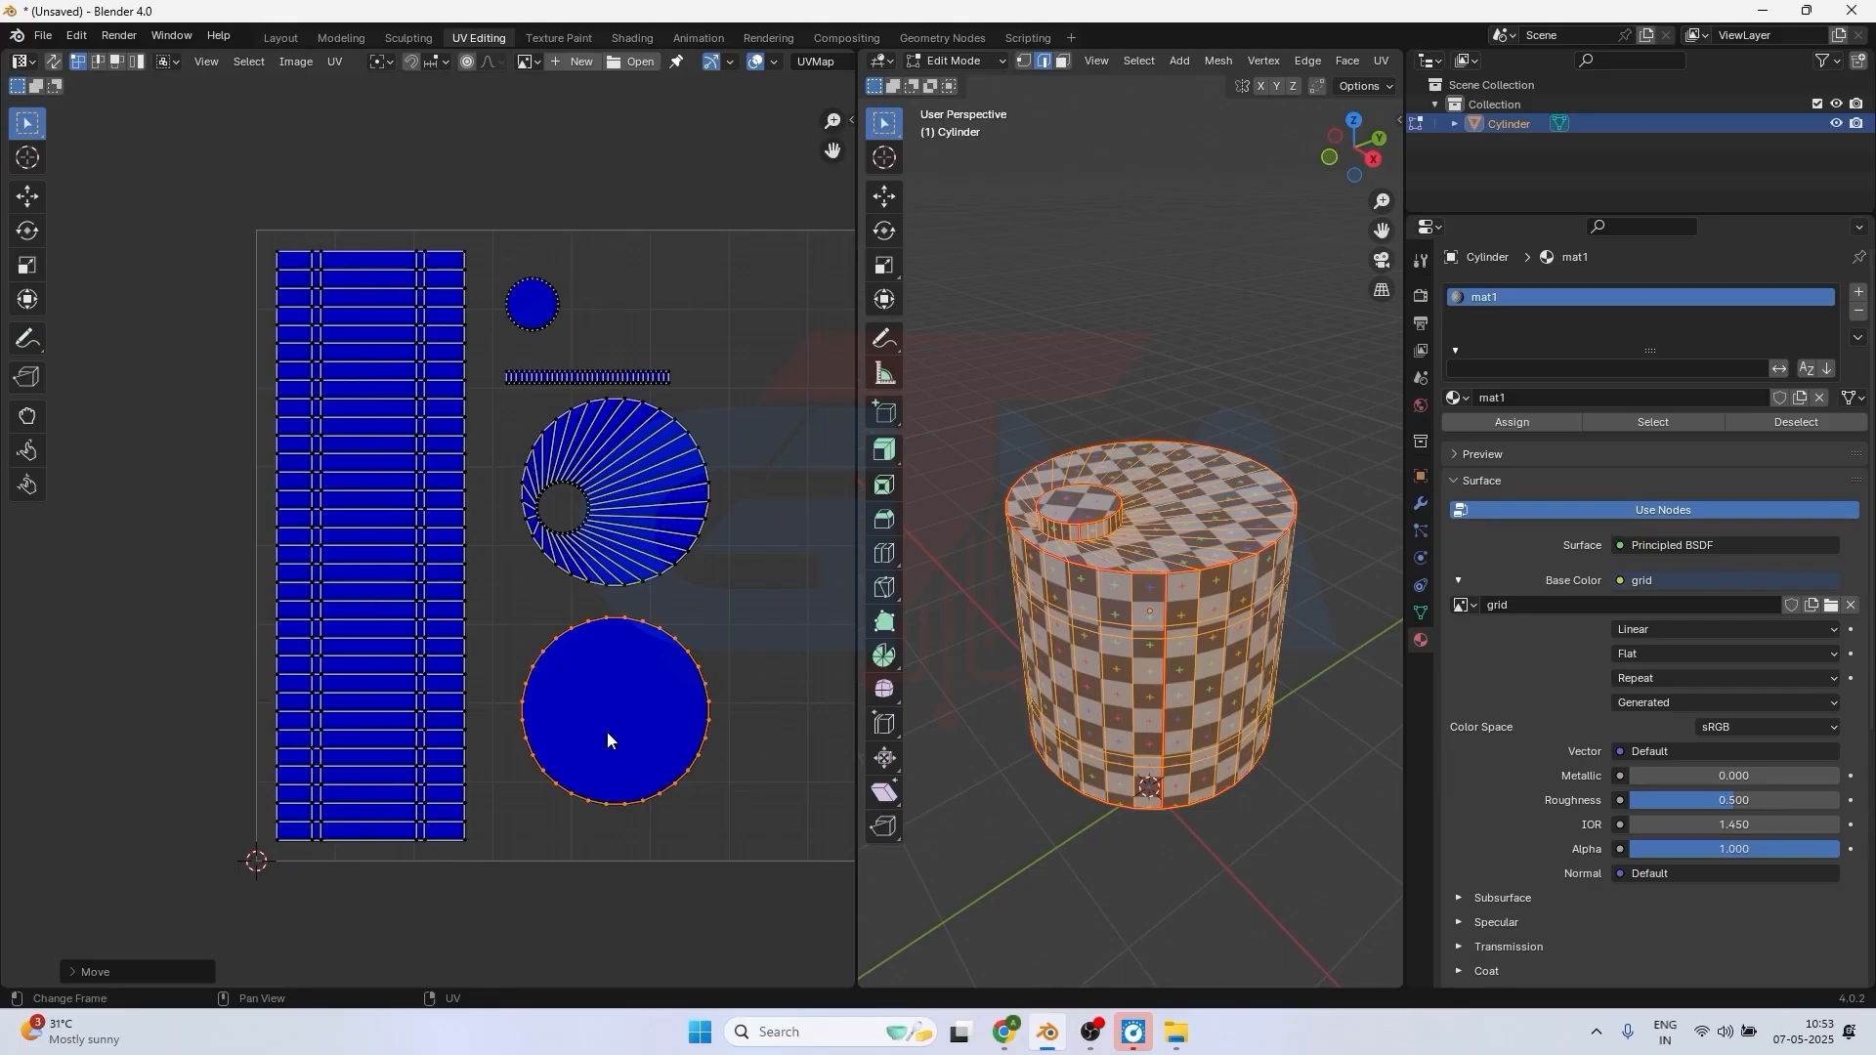
Select a vertex on the side-wall strip's outer edge in the UV layout and pull it outward to show stretching on the checker pattern.
click(698, 664)
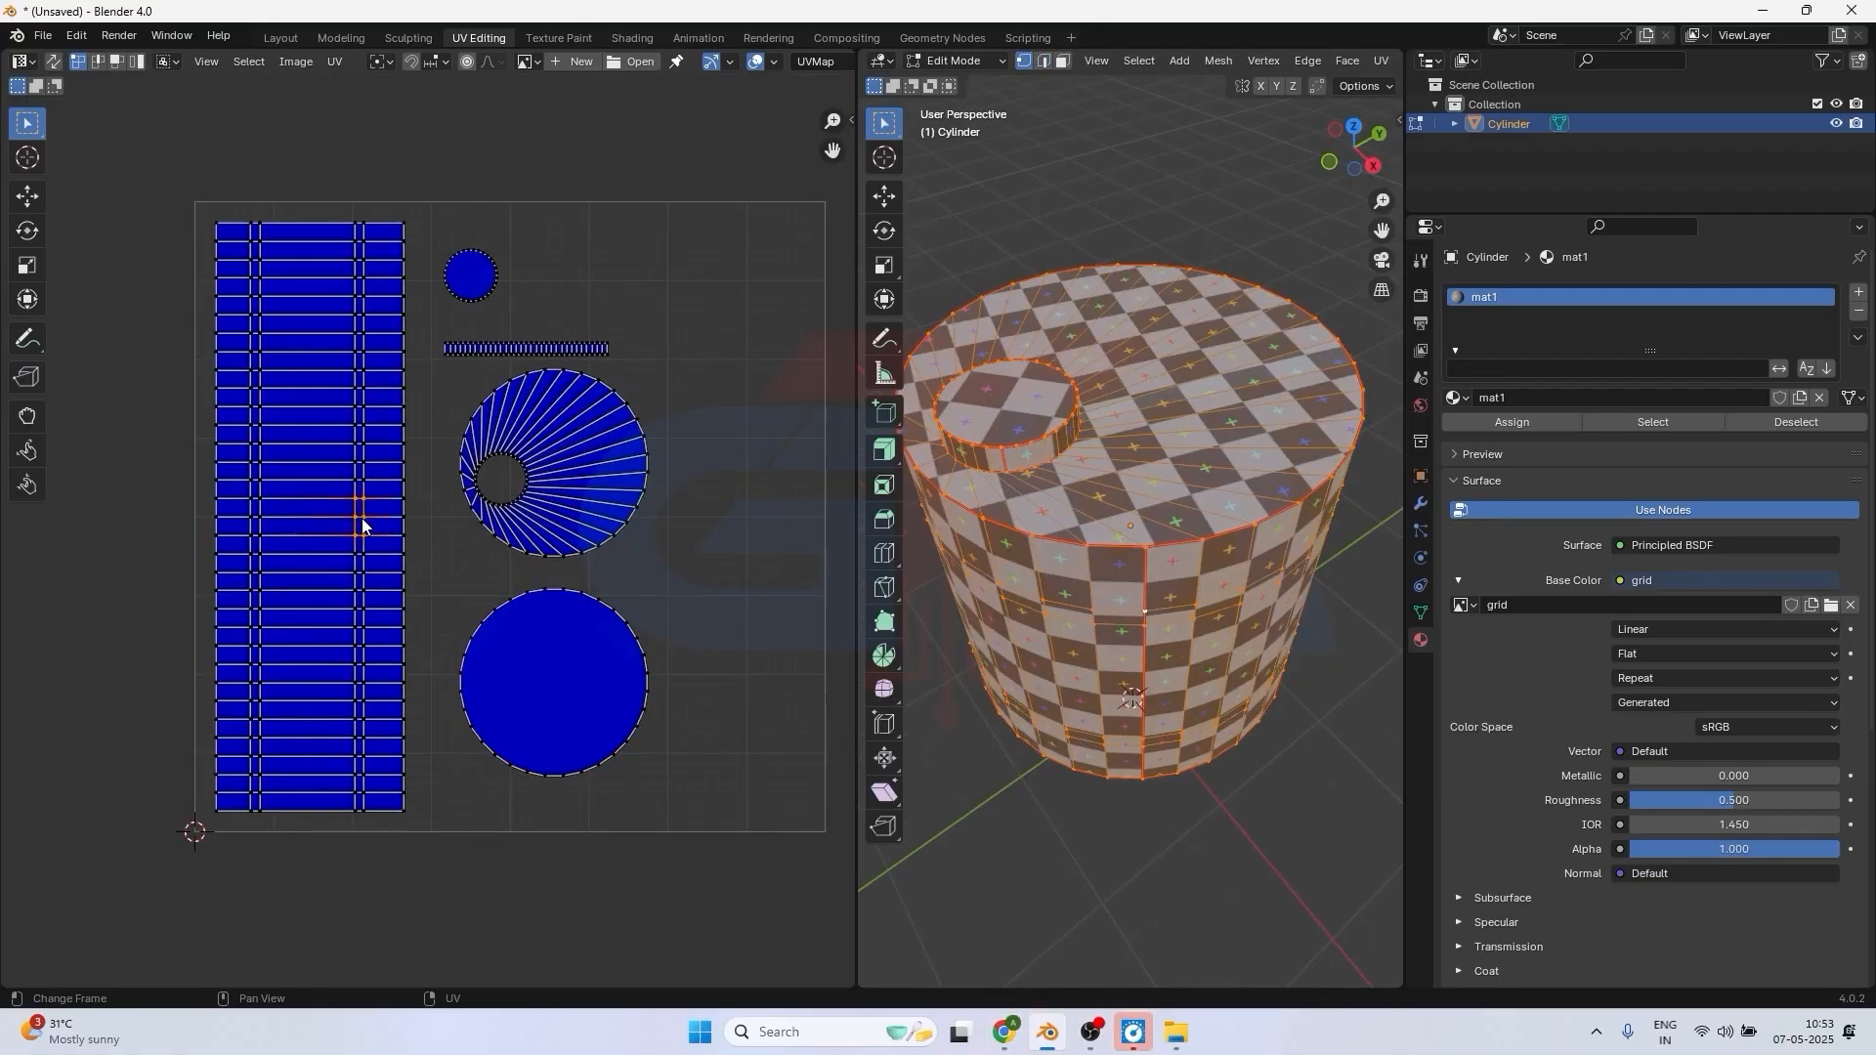
click(405, 293)
key(g)
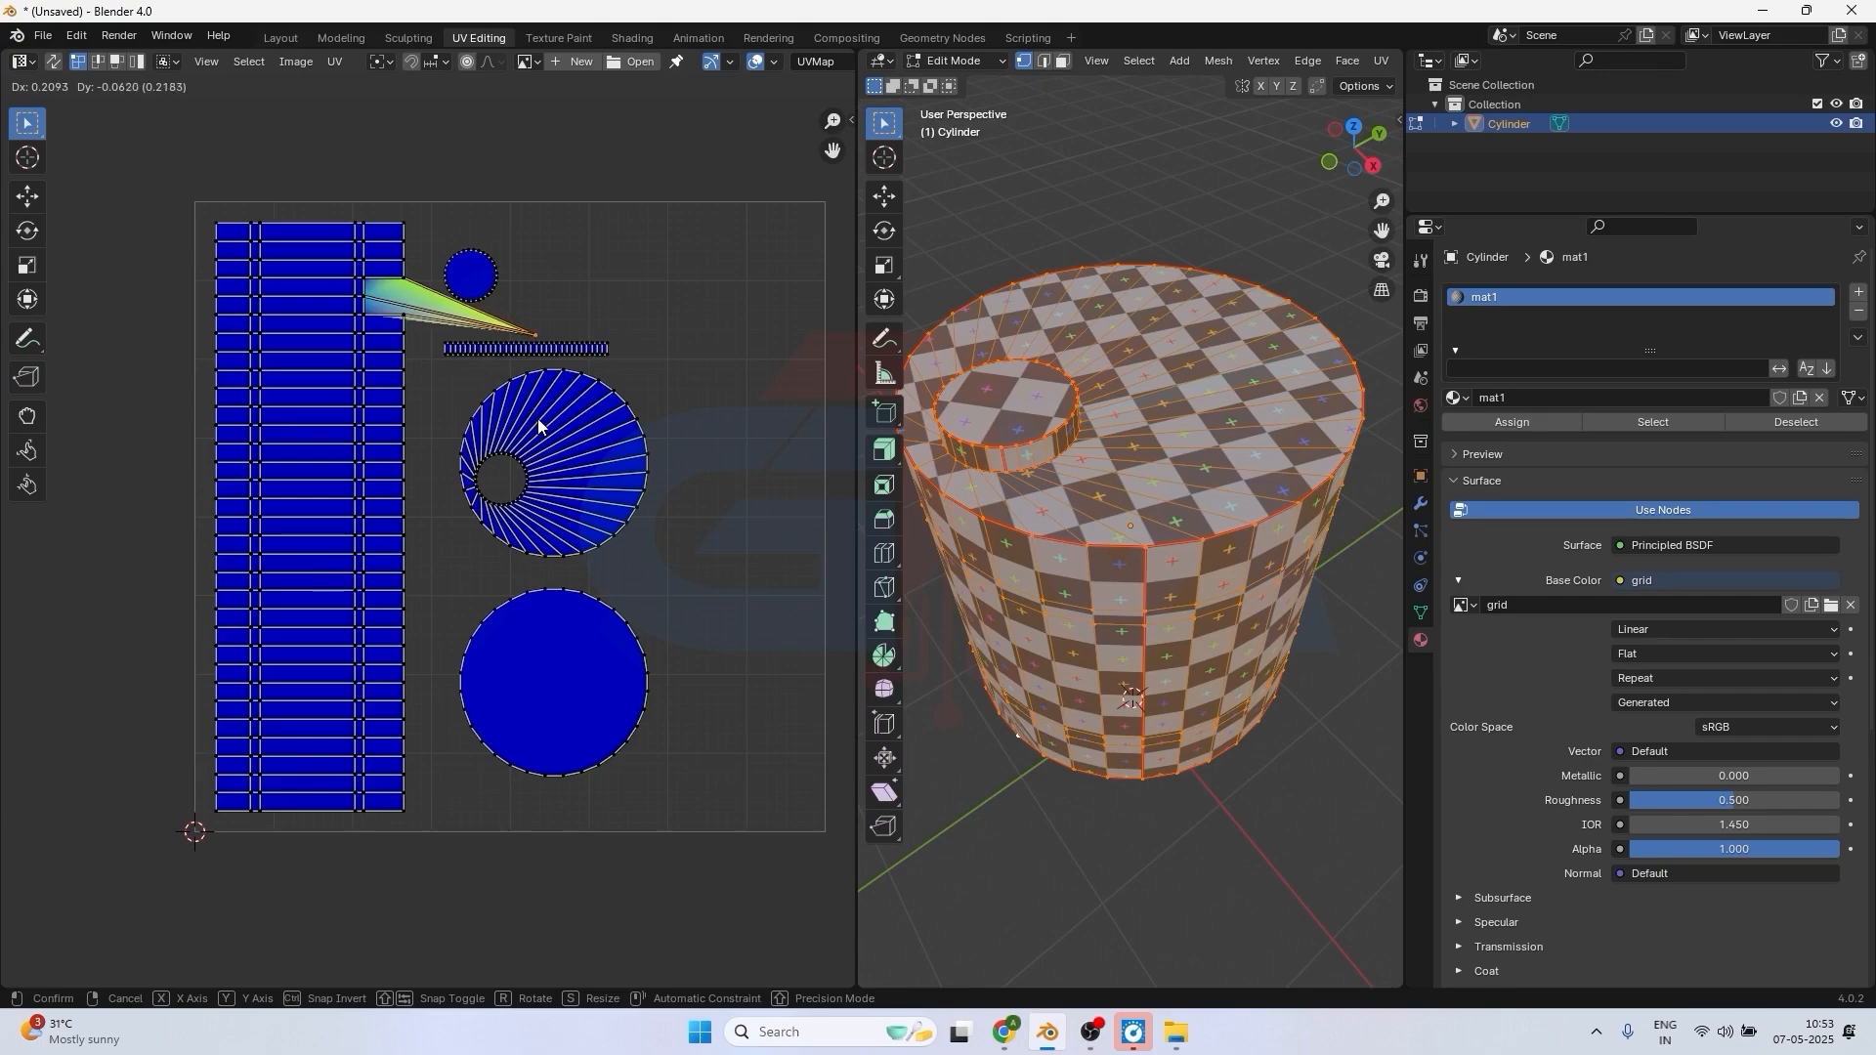
click(537, 418)
middle_drag(1184, 648, 1318, 472)
scroll(1144, 658, up, 1)
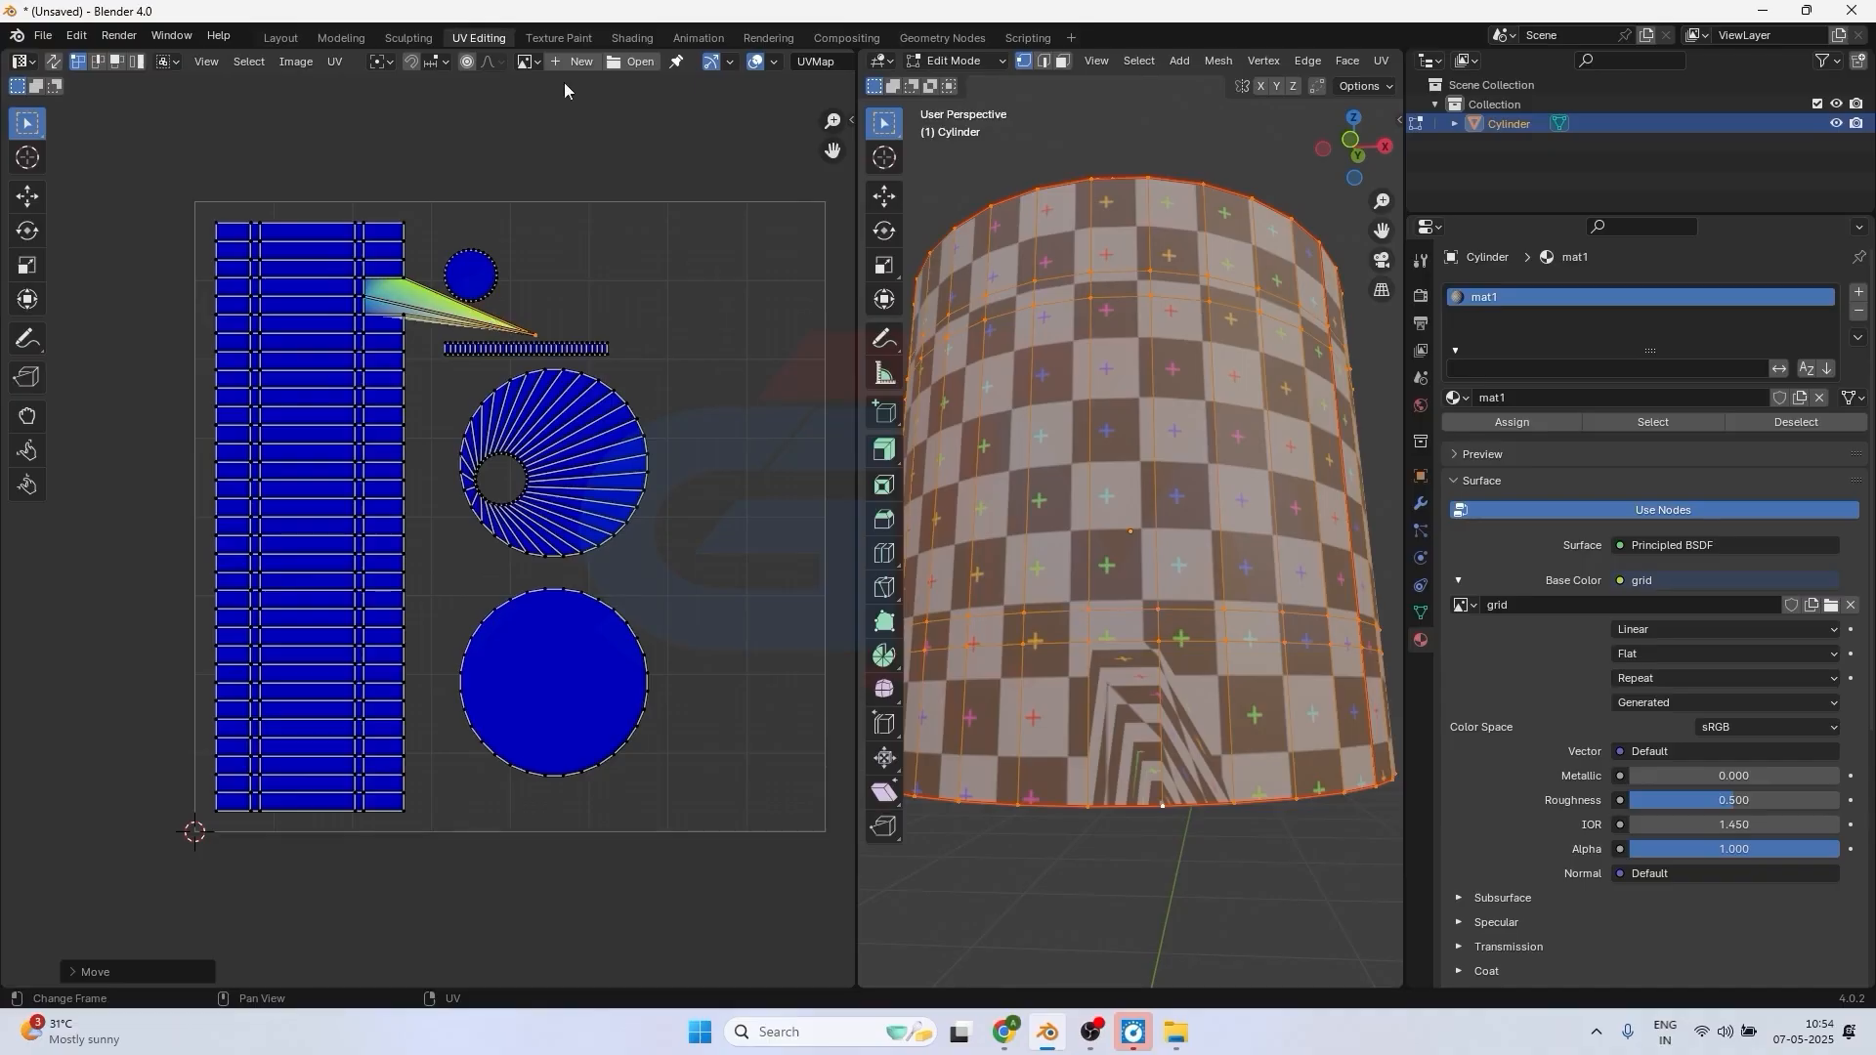
Check the Display Stretch overlay setting and undo the side-wall vertex move.
click(775, 63)
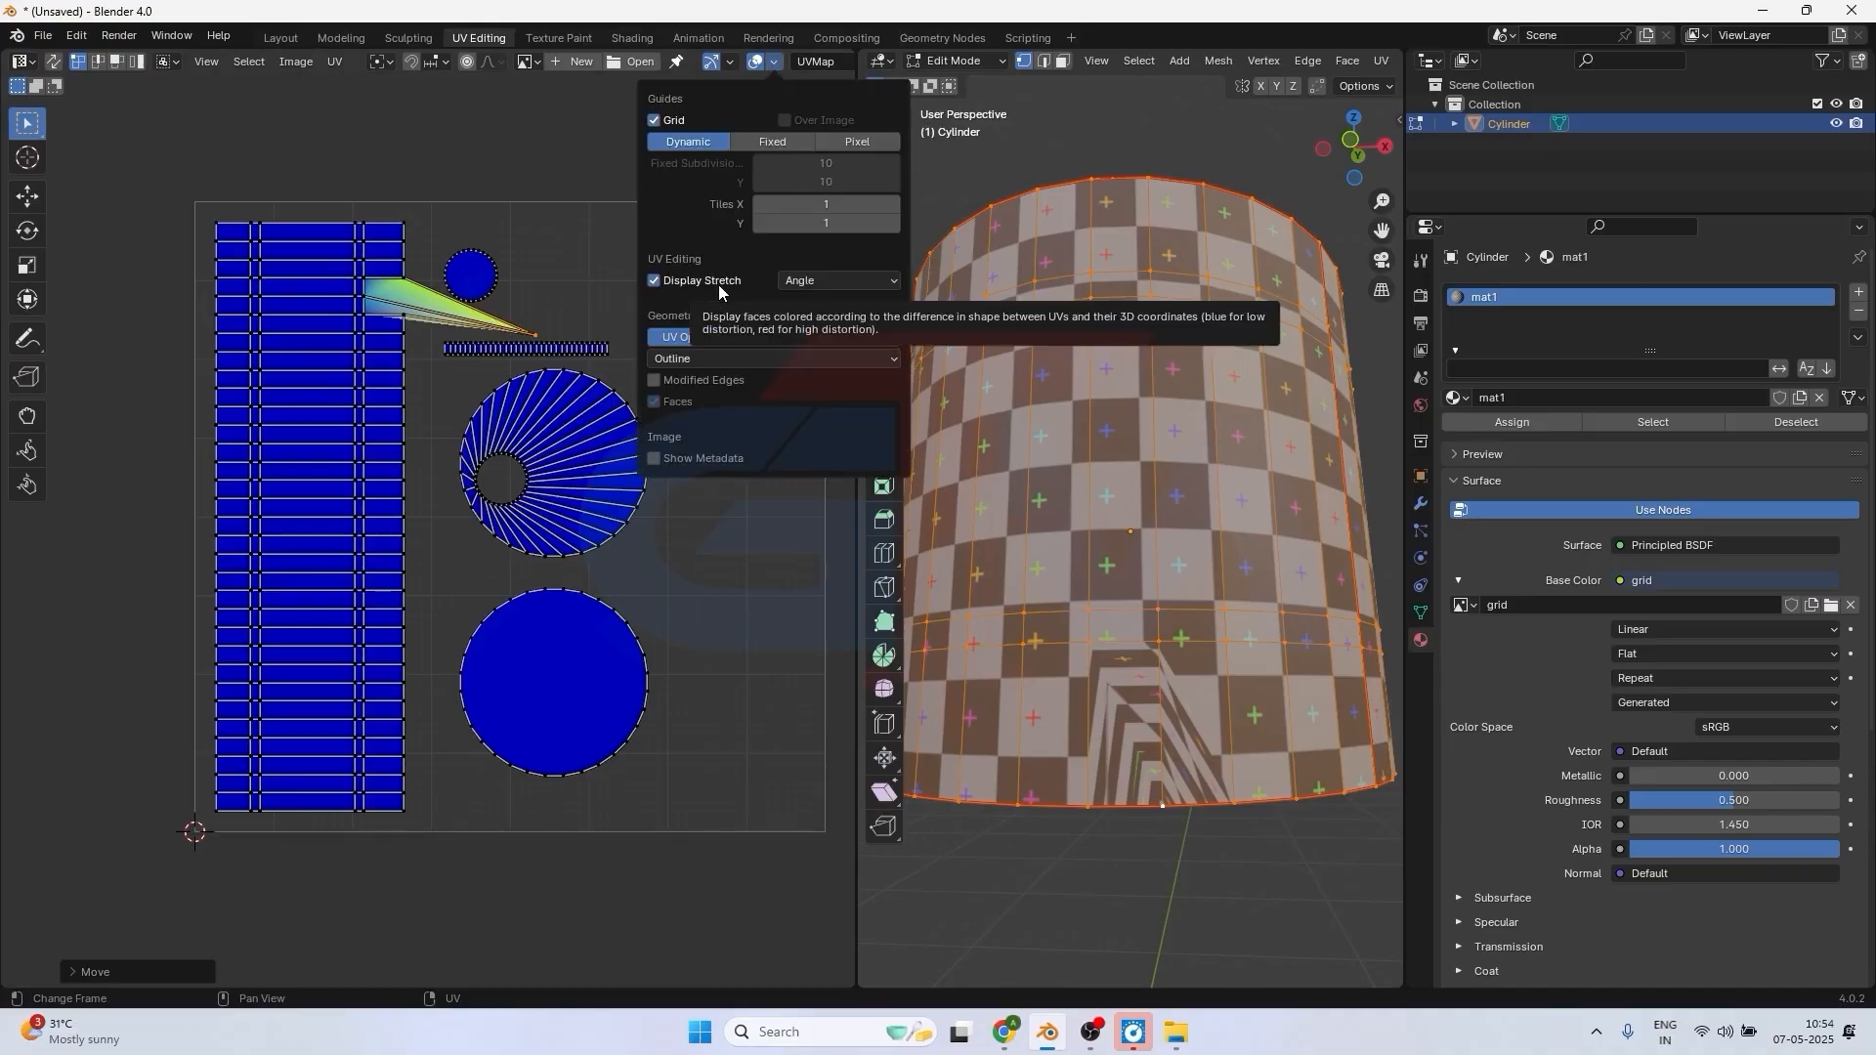
key(ctrl)
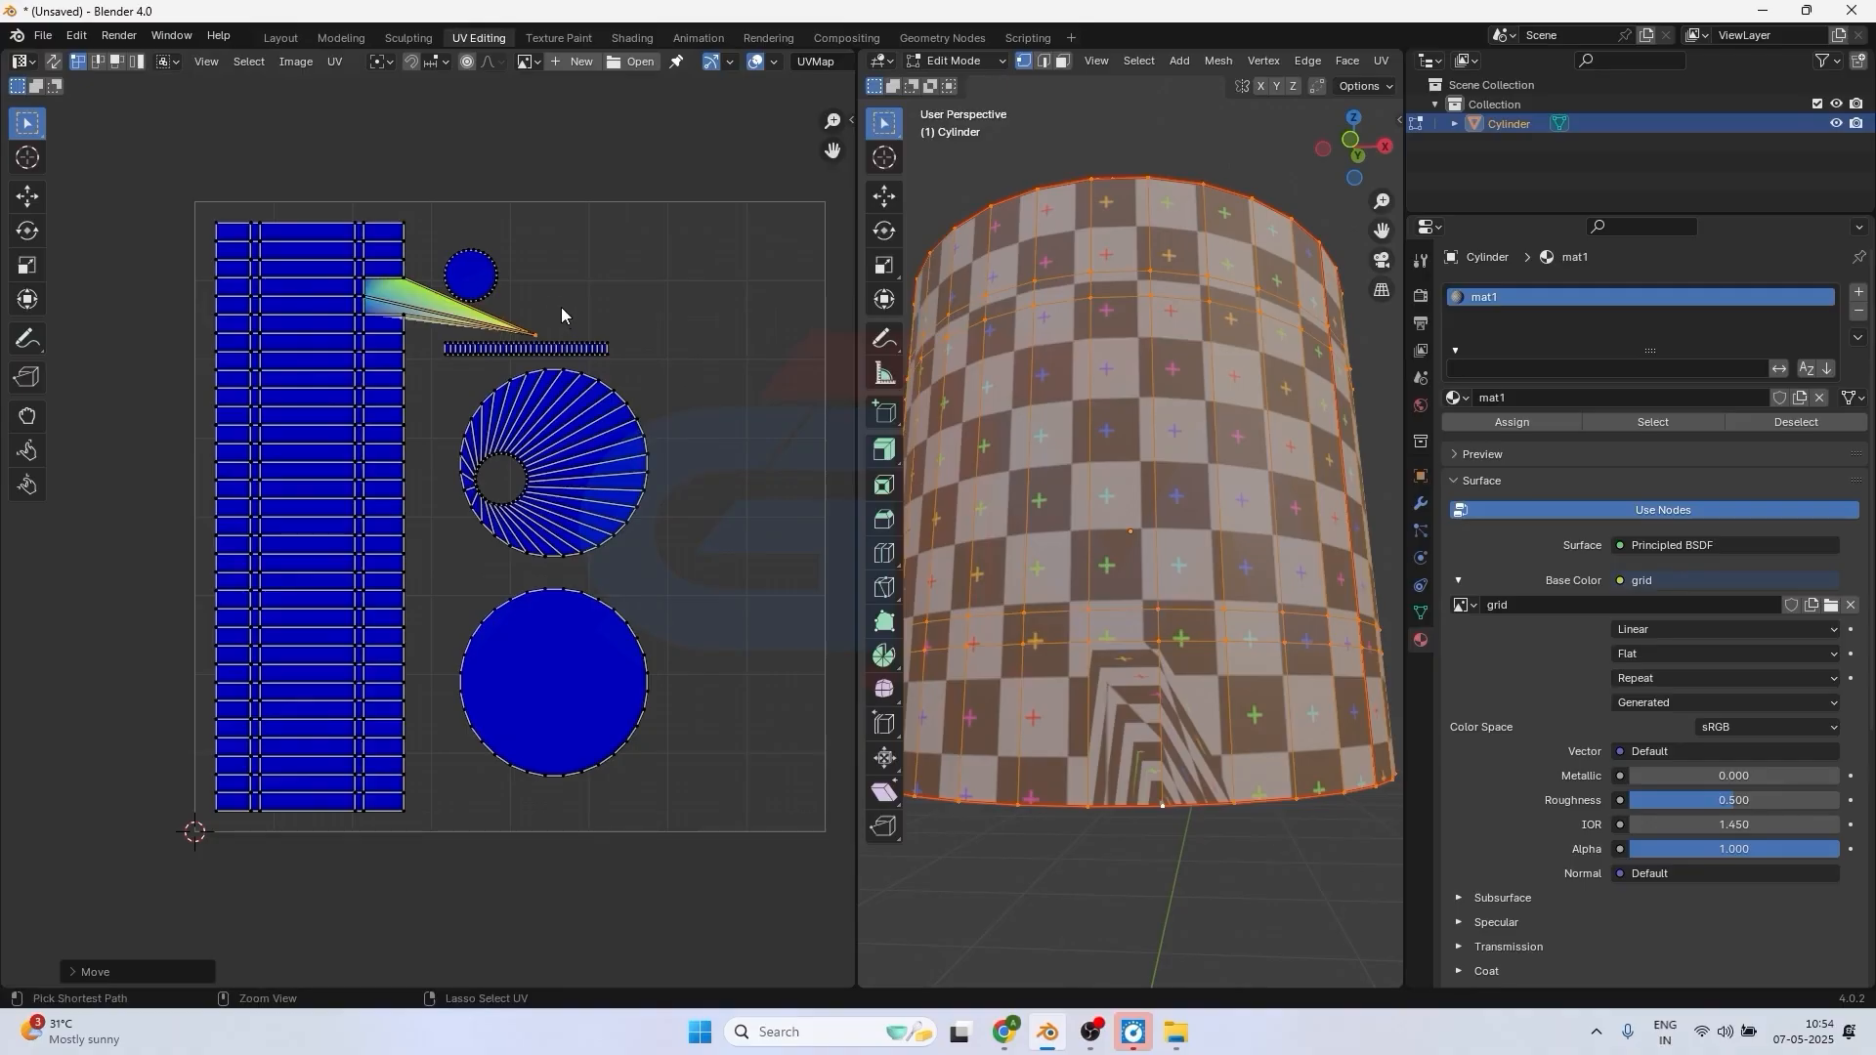
key(ctrl+z)
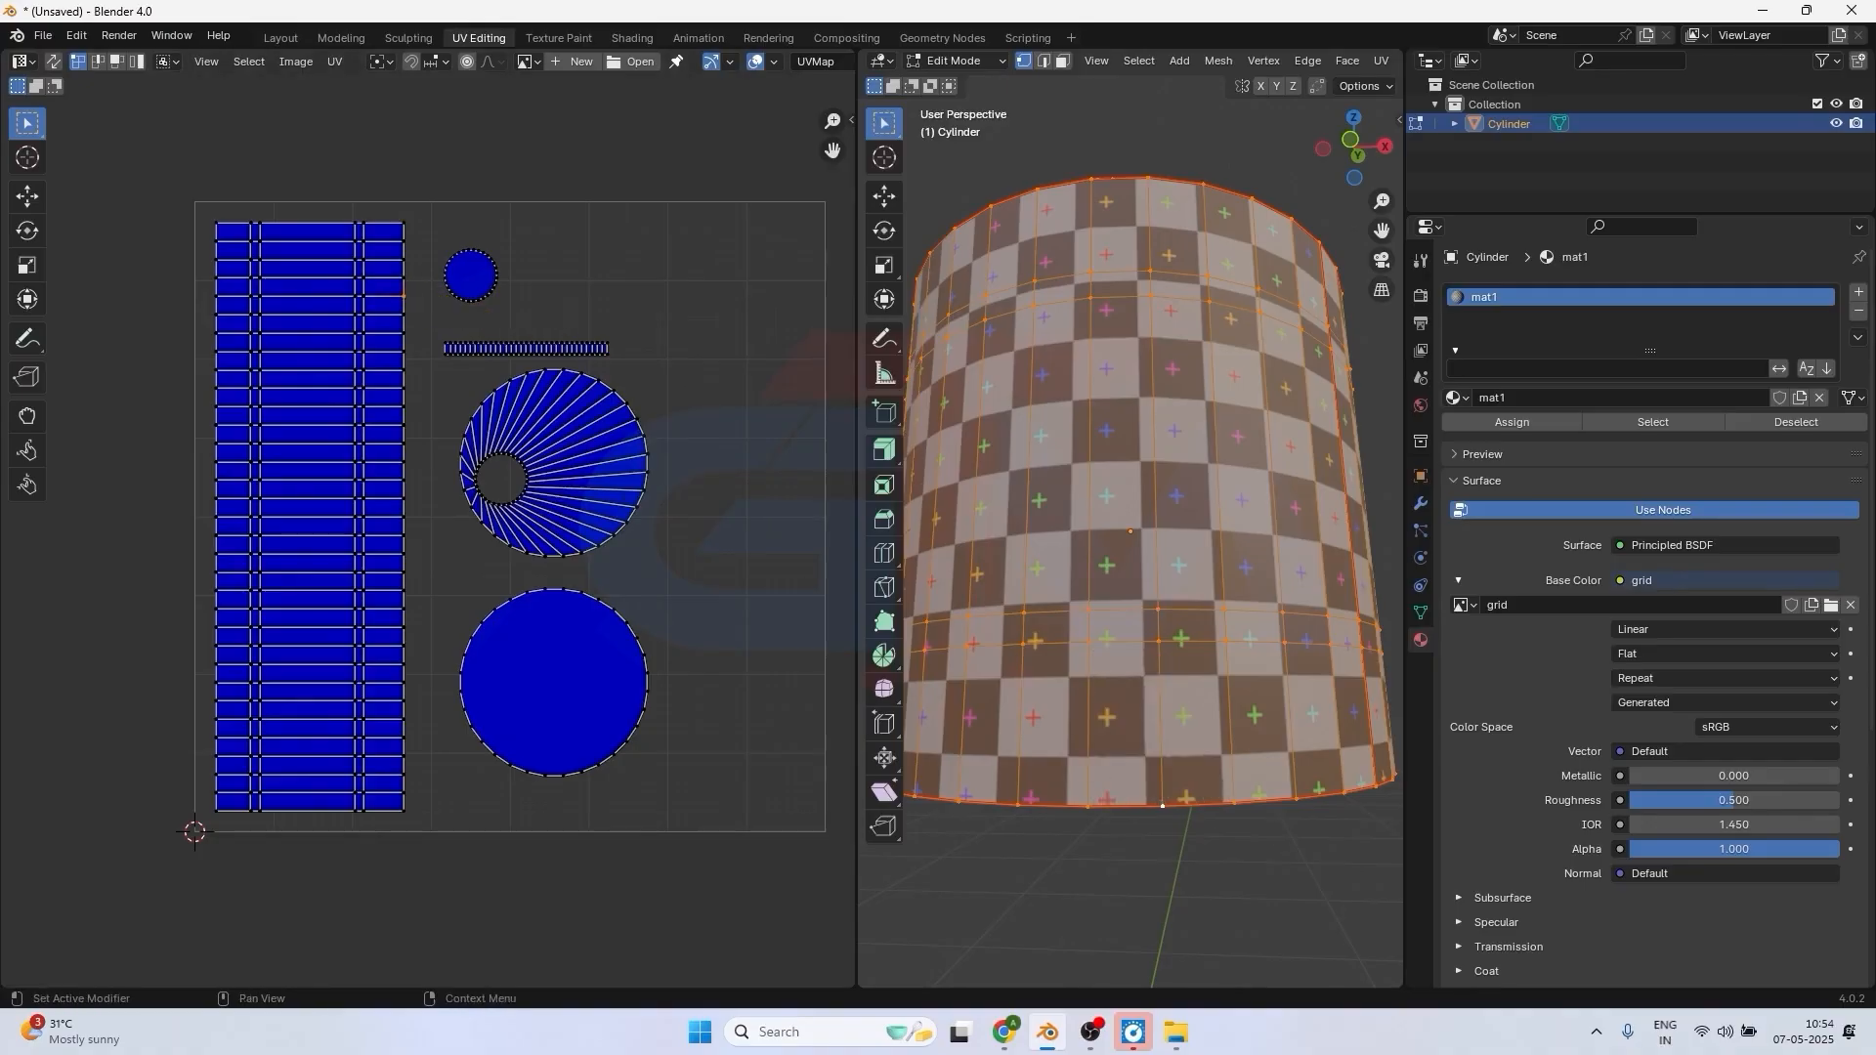
Try displacing a rim vertex of the bottom-face circle outward and back to test the stretch display, and undo the moves.
key(alt+Tab)
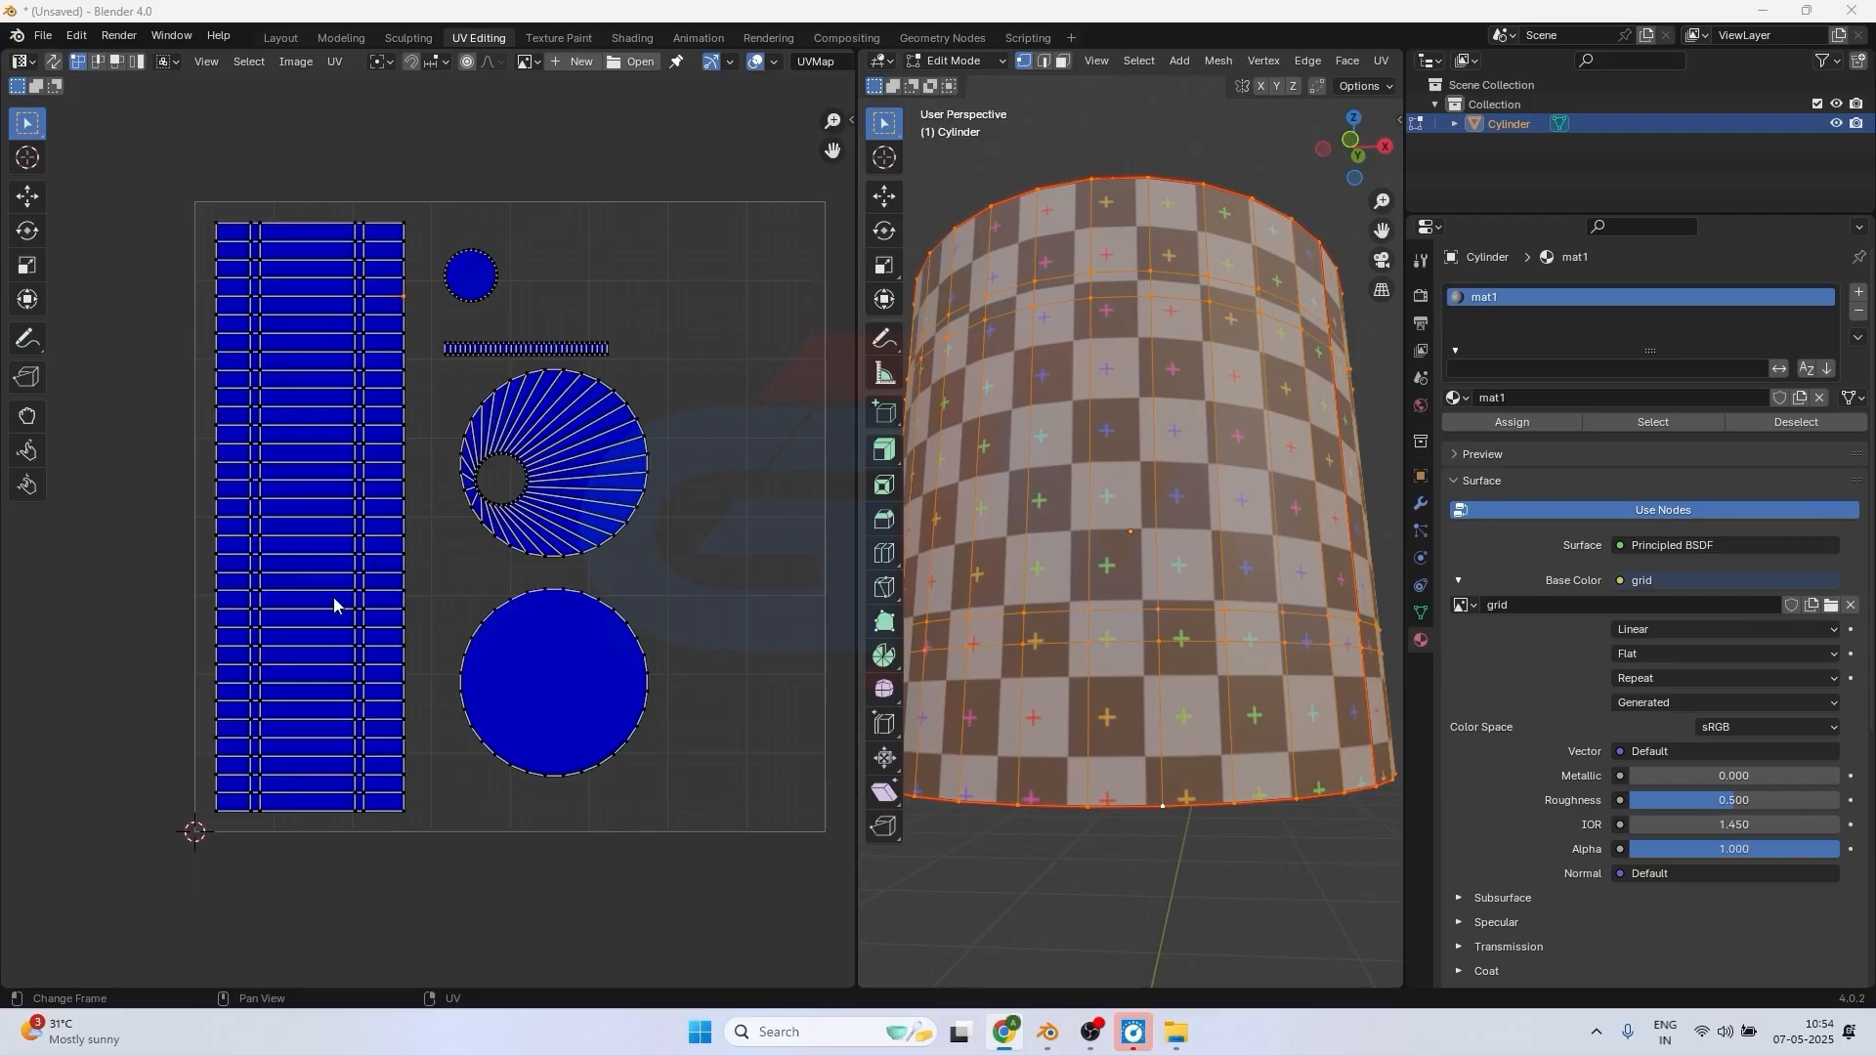
click(611, 610)
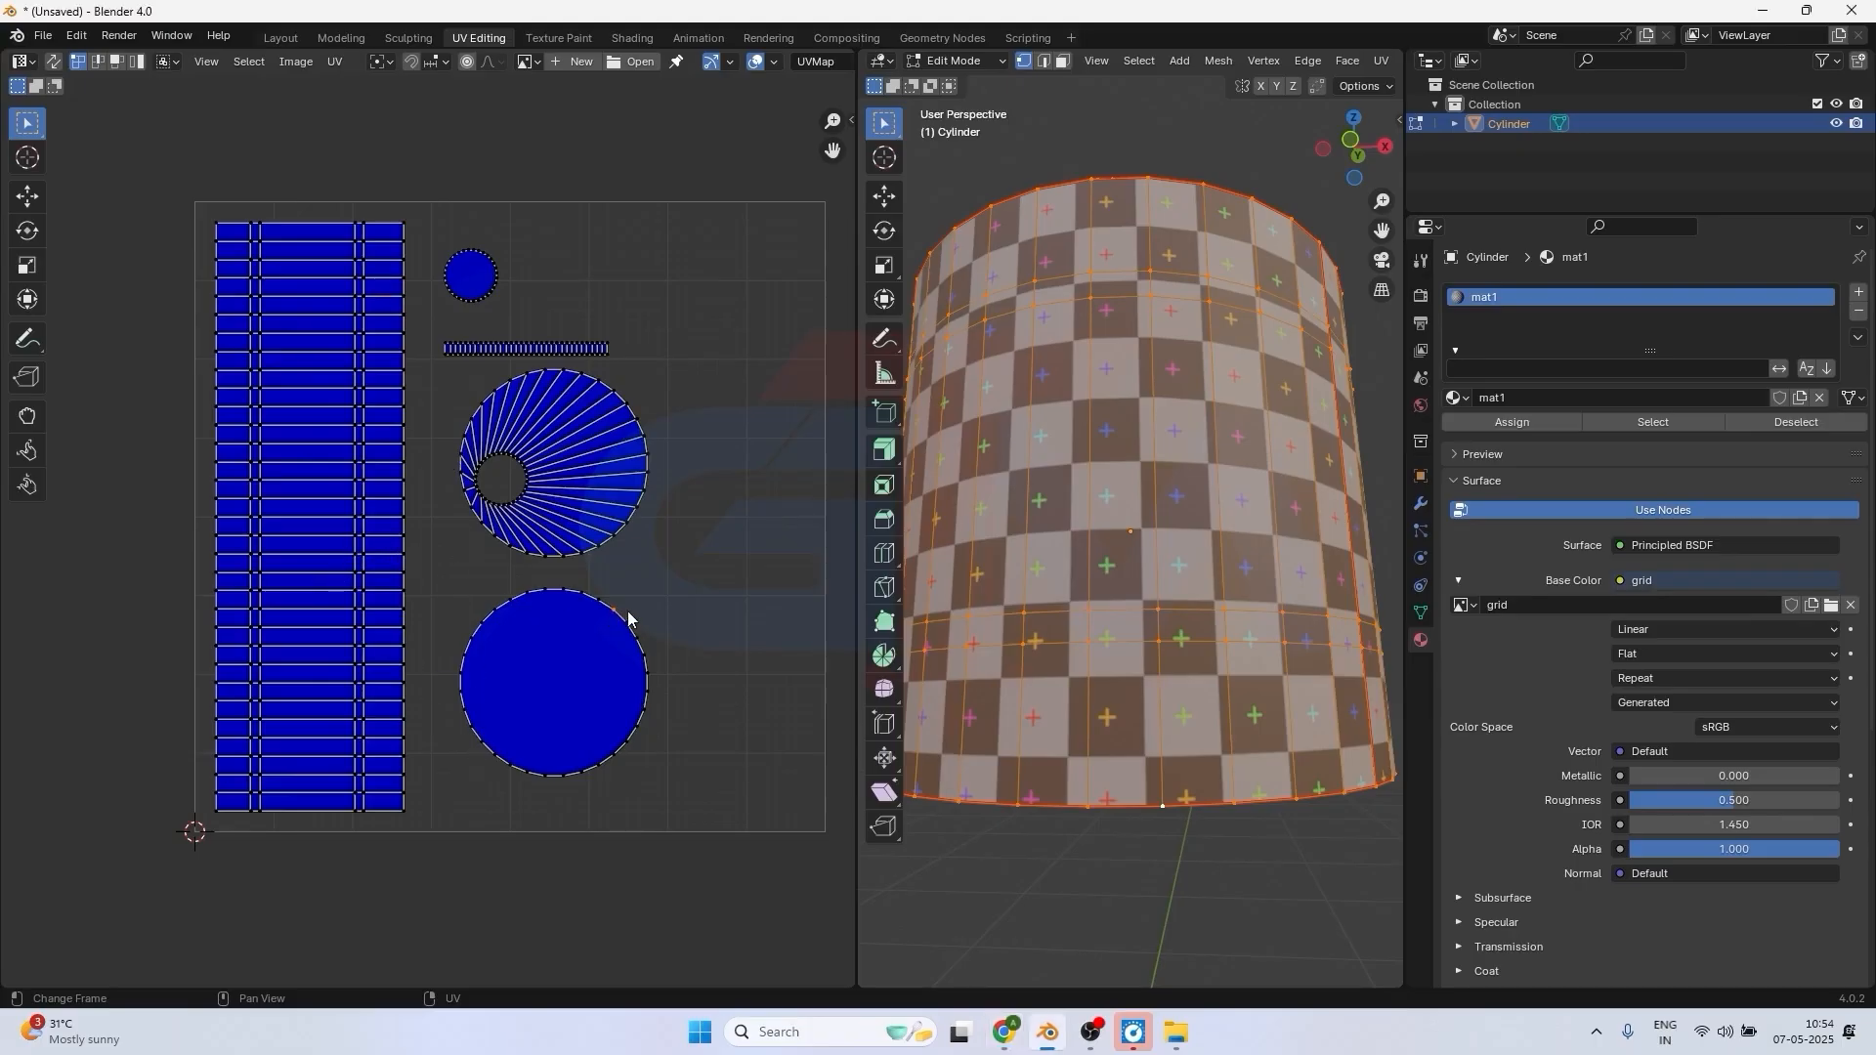
key(g)
click(655, 592)
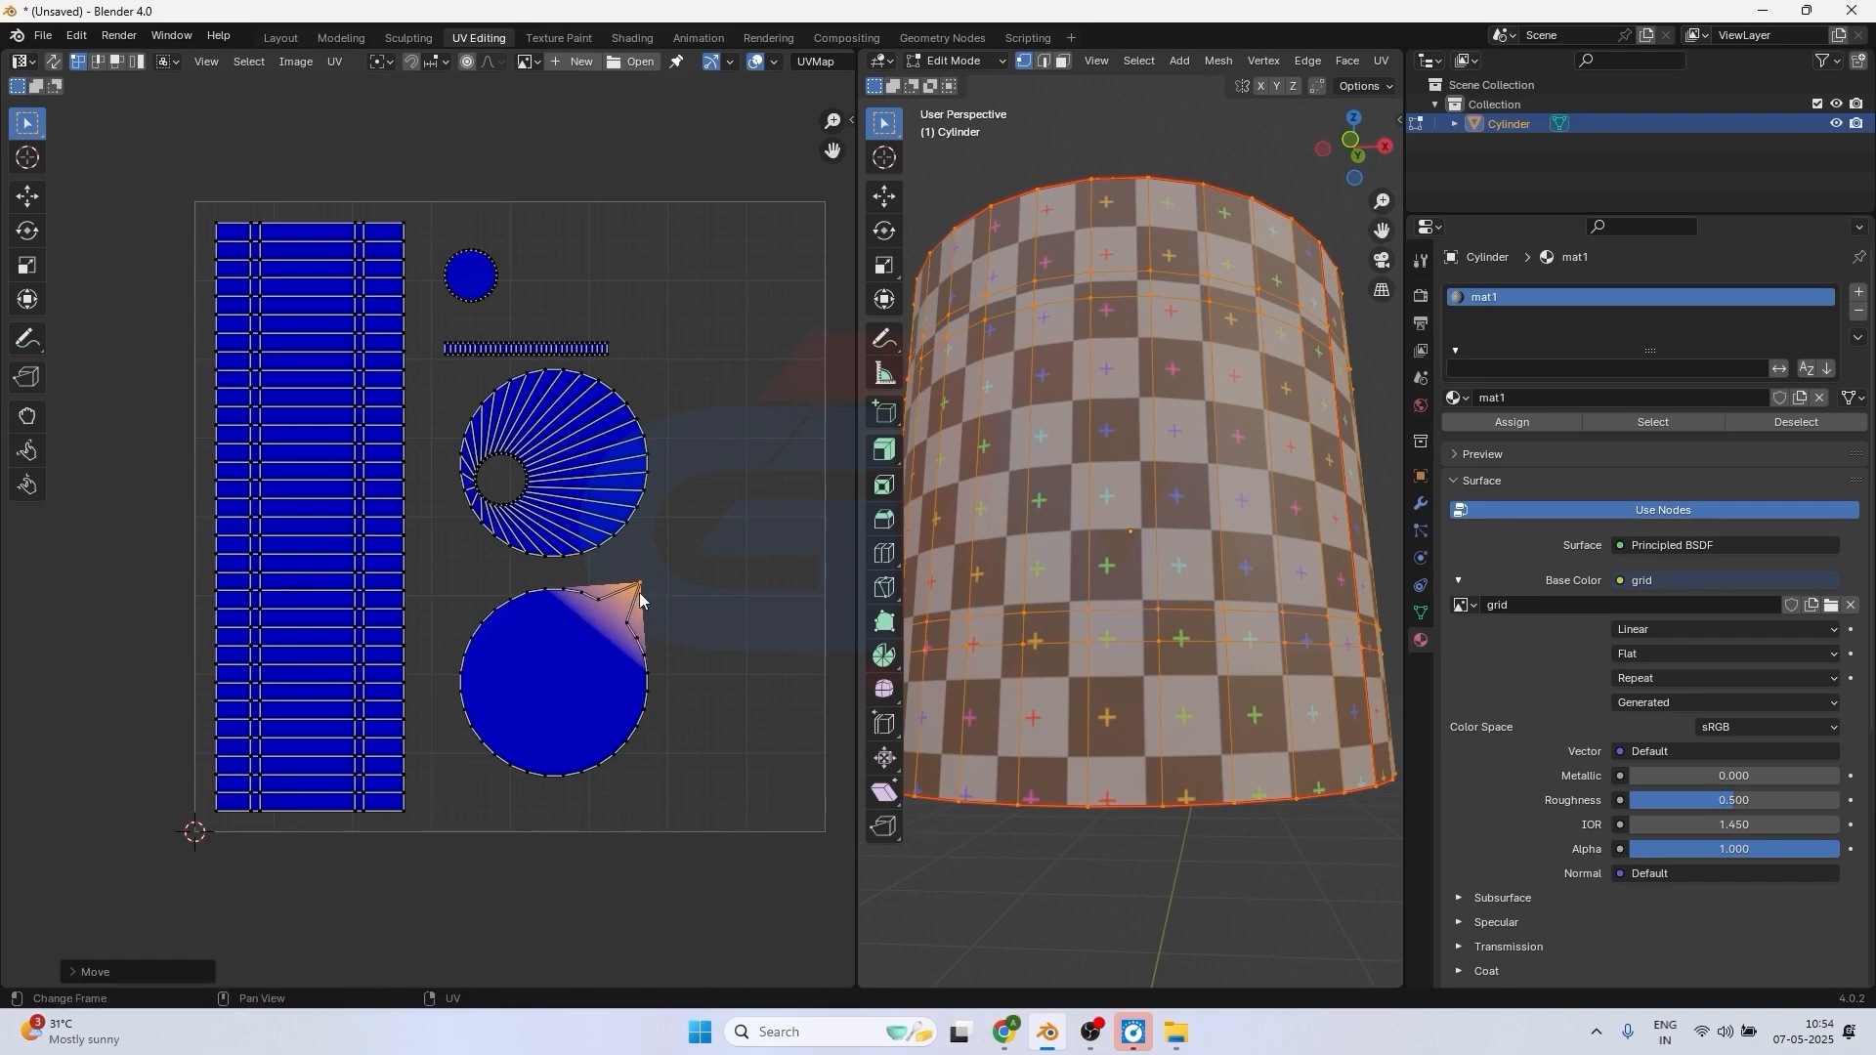
key(g)
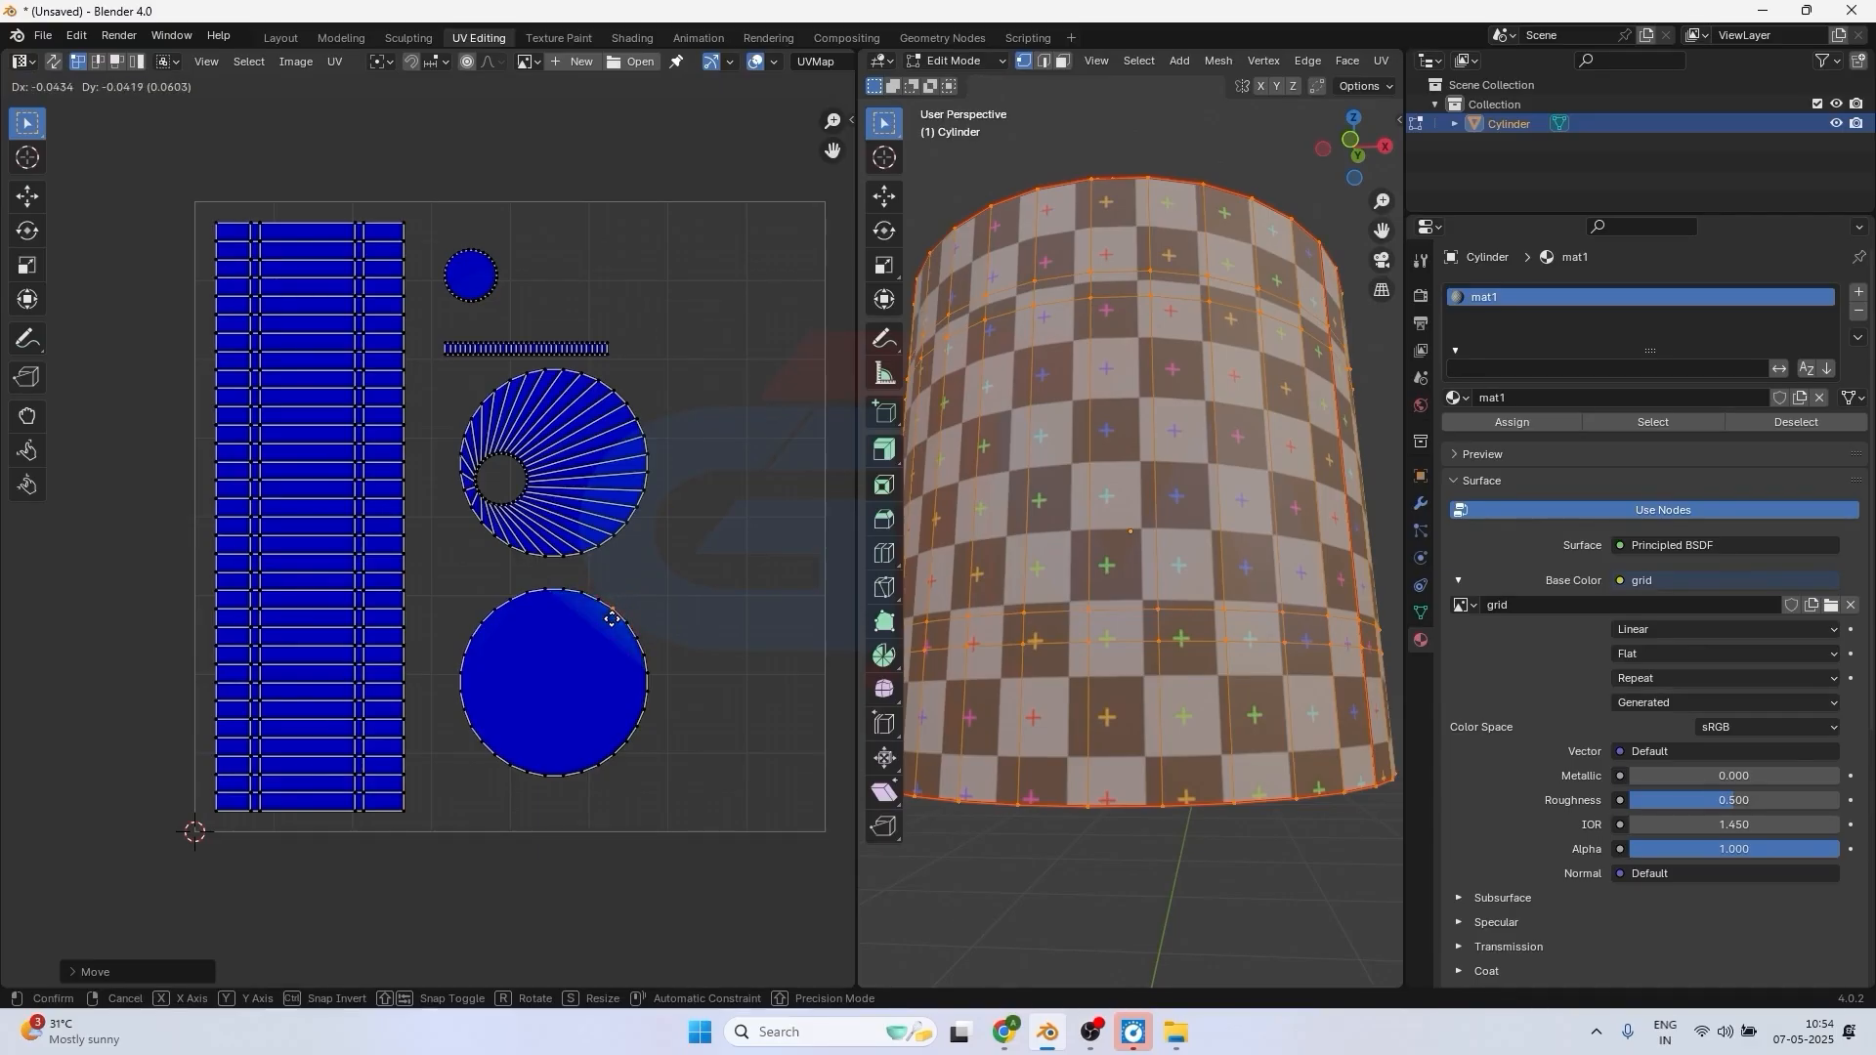
click(613, 618)
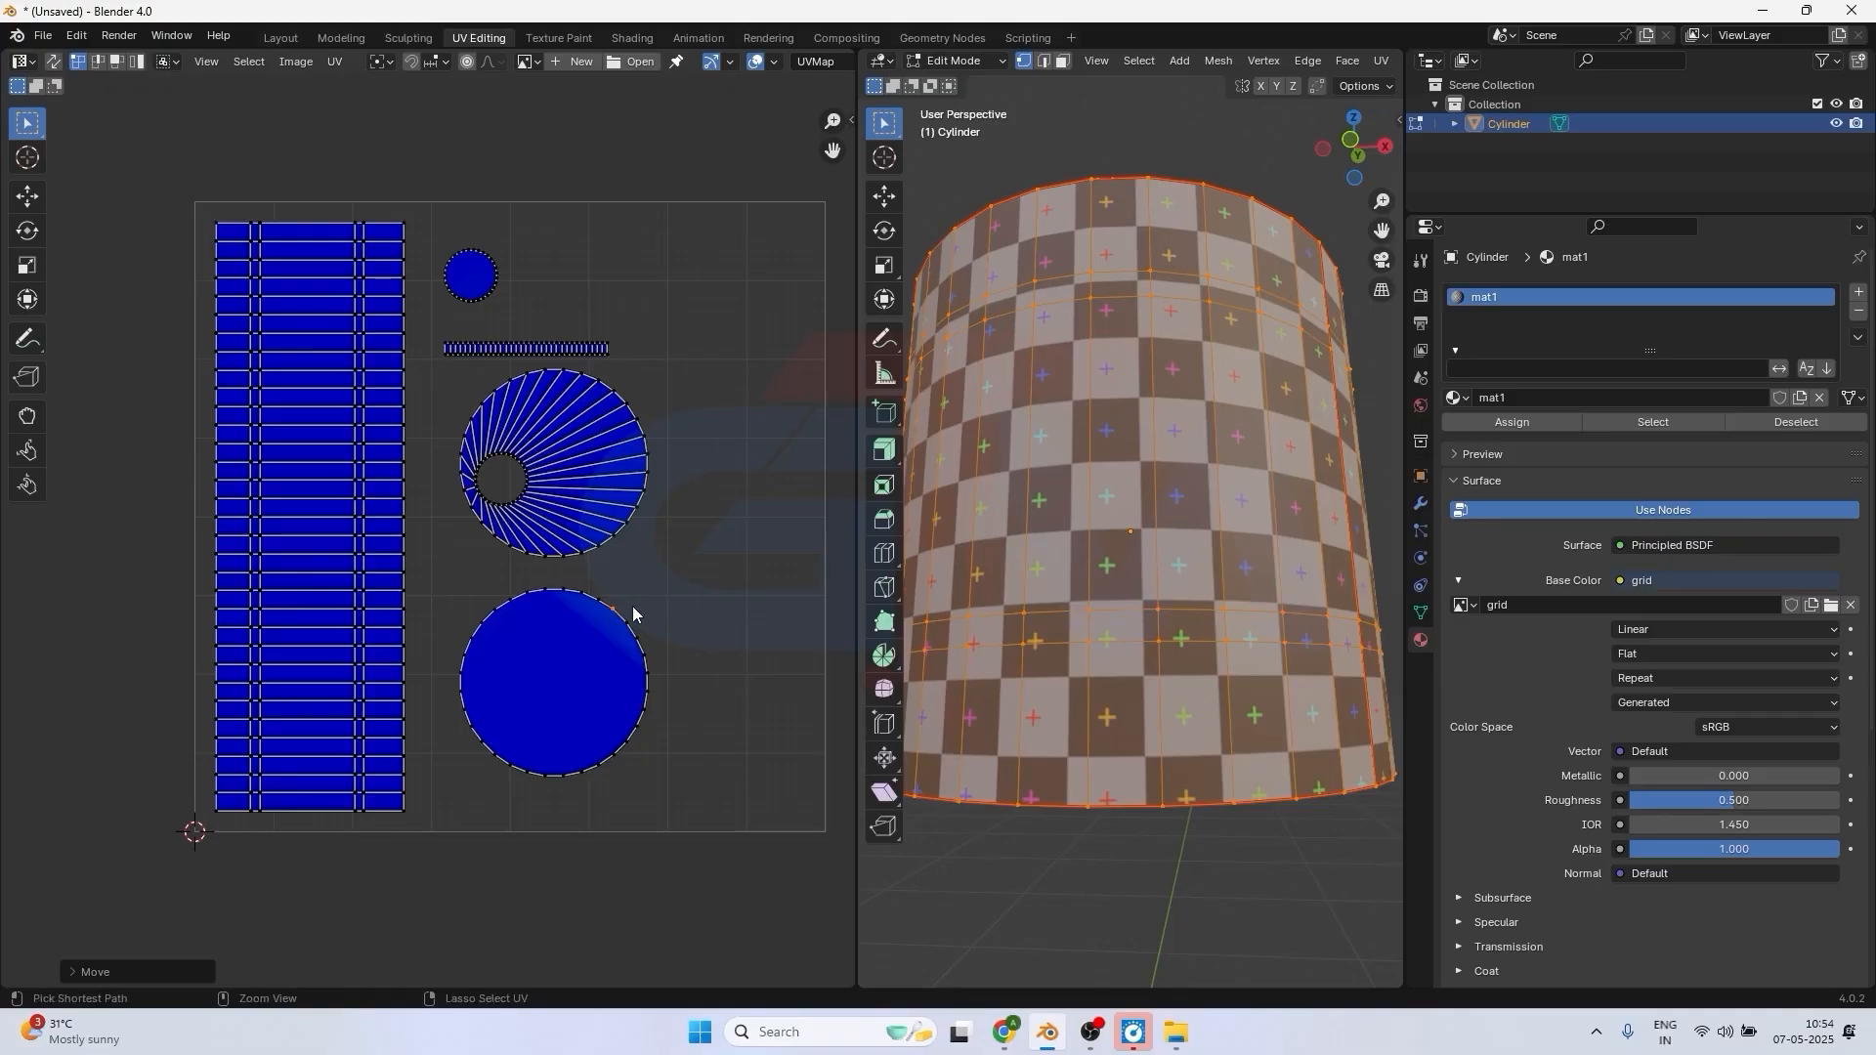
key(ctrl+z)
key(ctrl+shift+z)
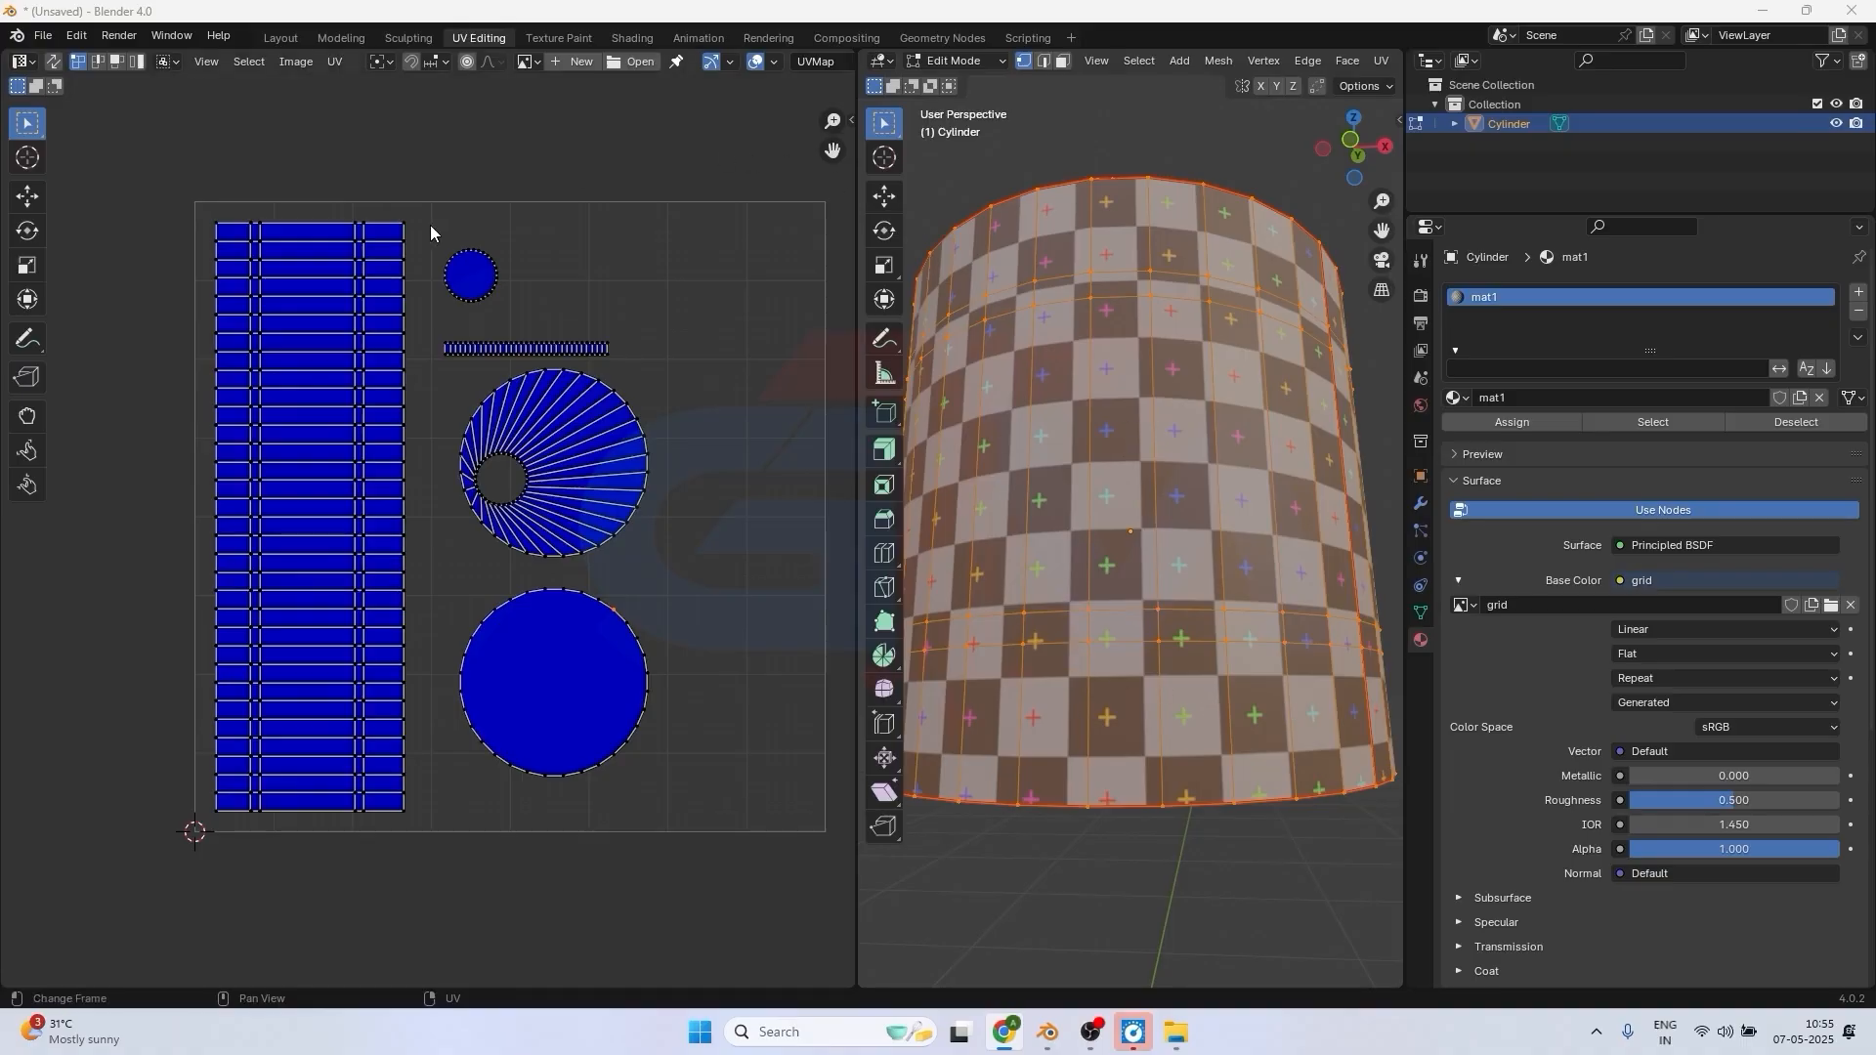
Set the Display Stretch type to Area and examine the checker pattern on the cylinder's side wall, top face and small cap.
click(774, 62)
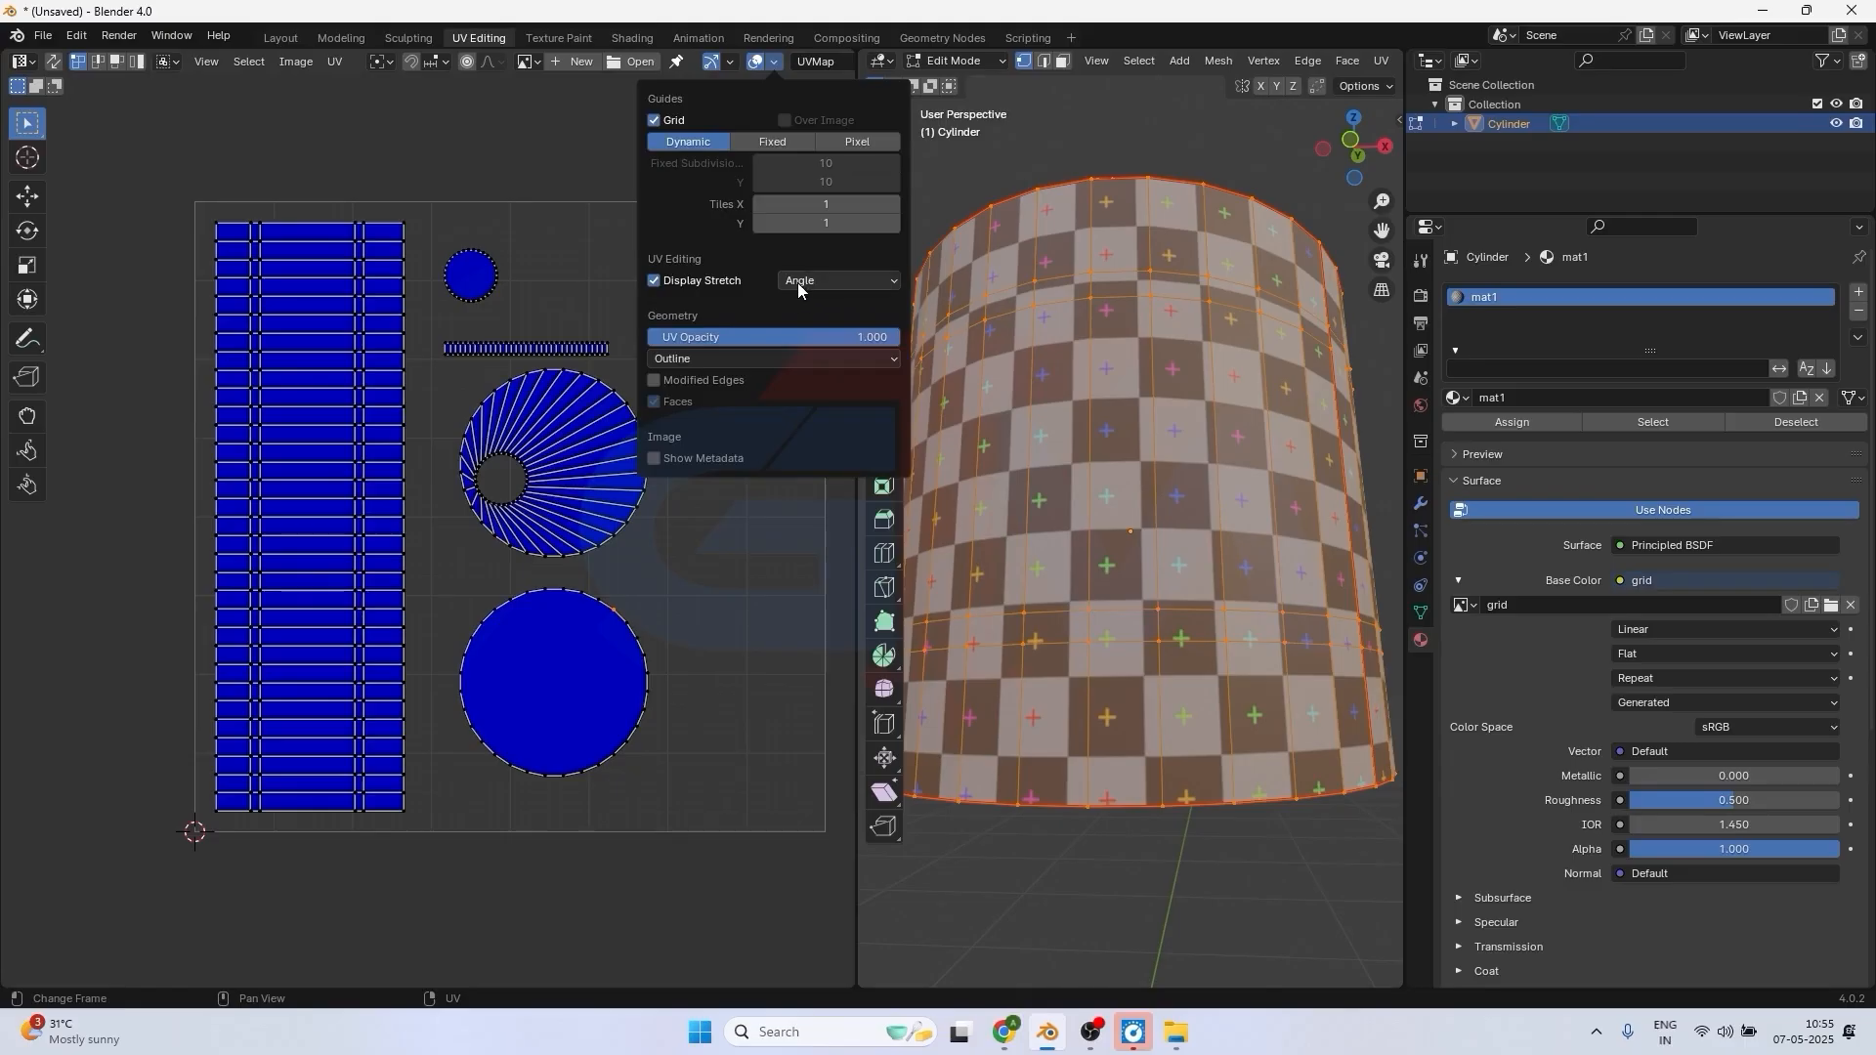
click(818, 285)
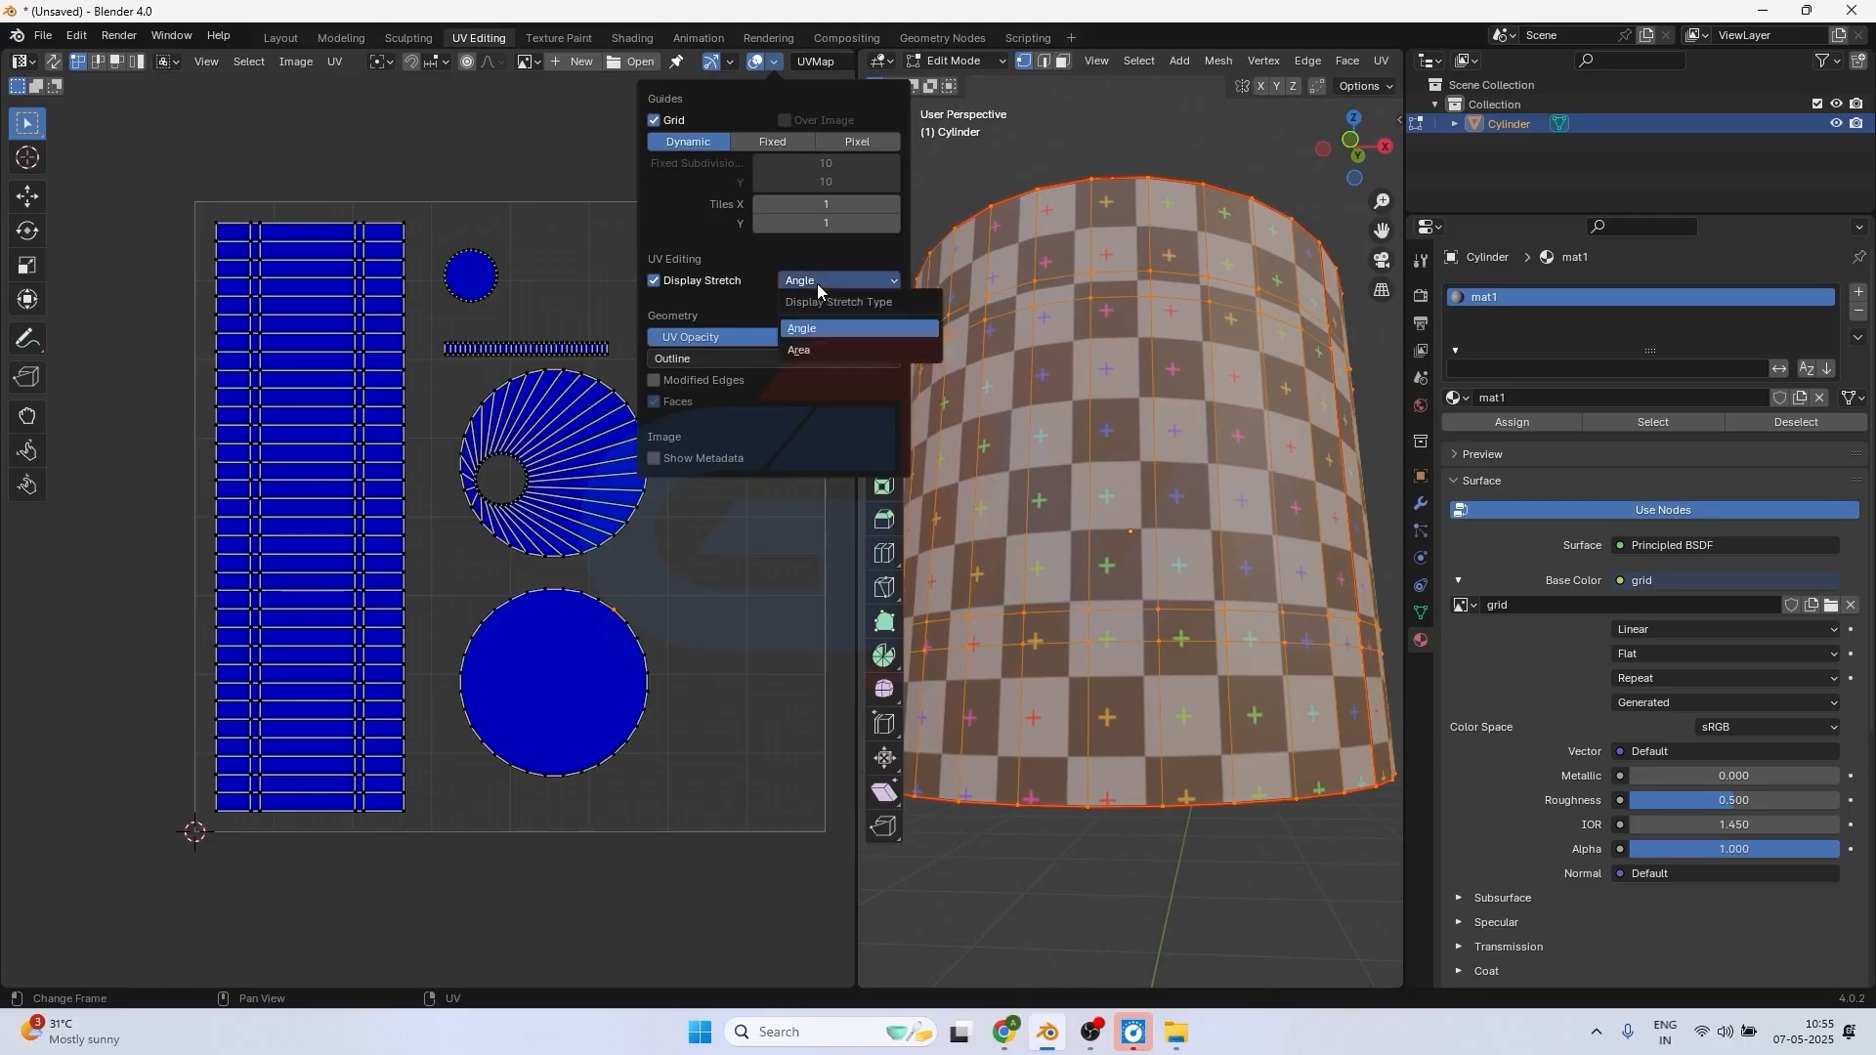
click(817, 350)
scroll(1108, 388, down, 2)
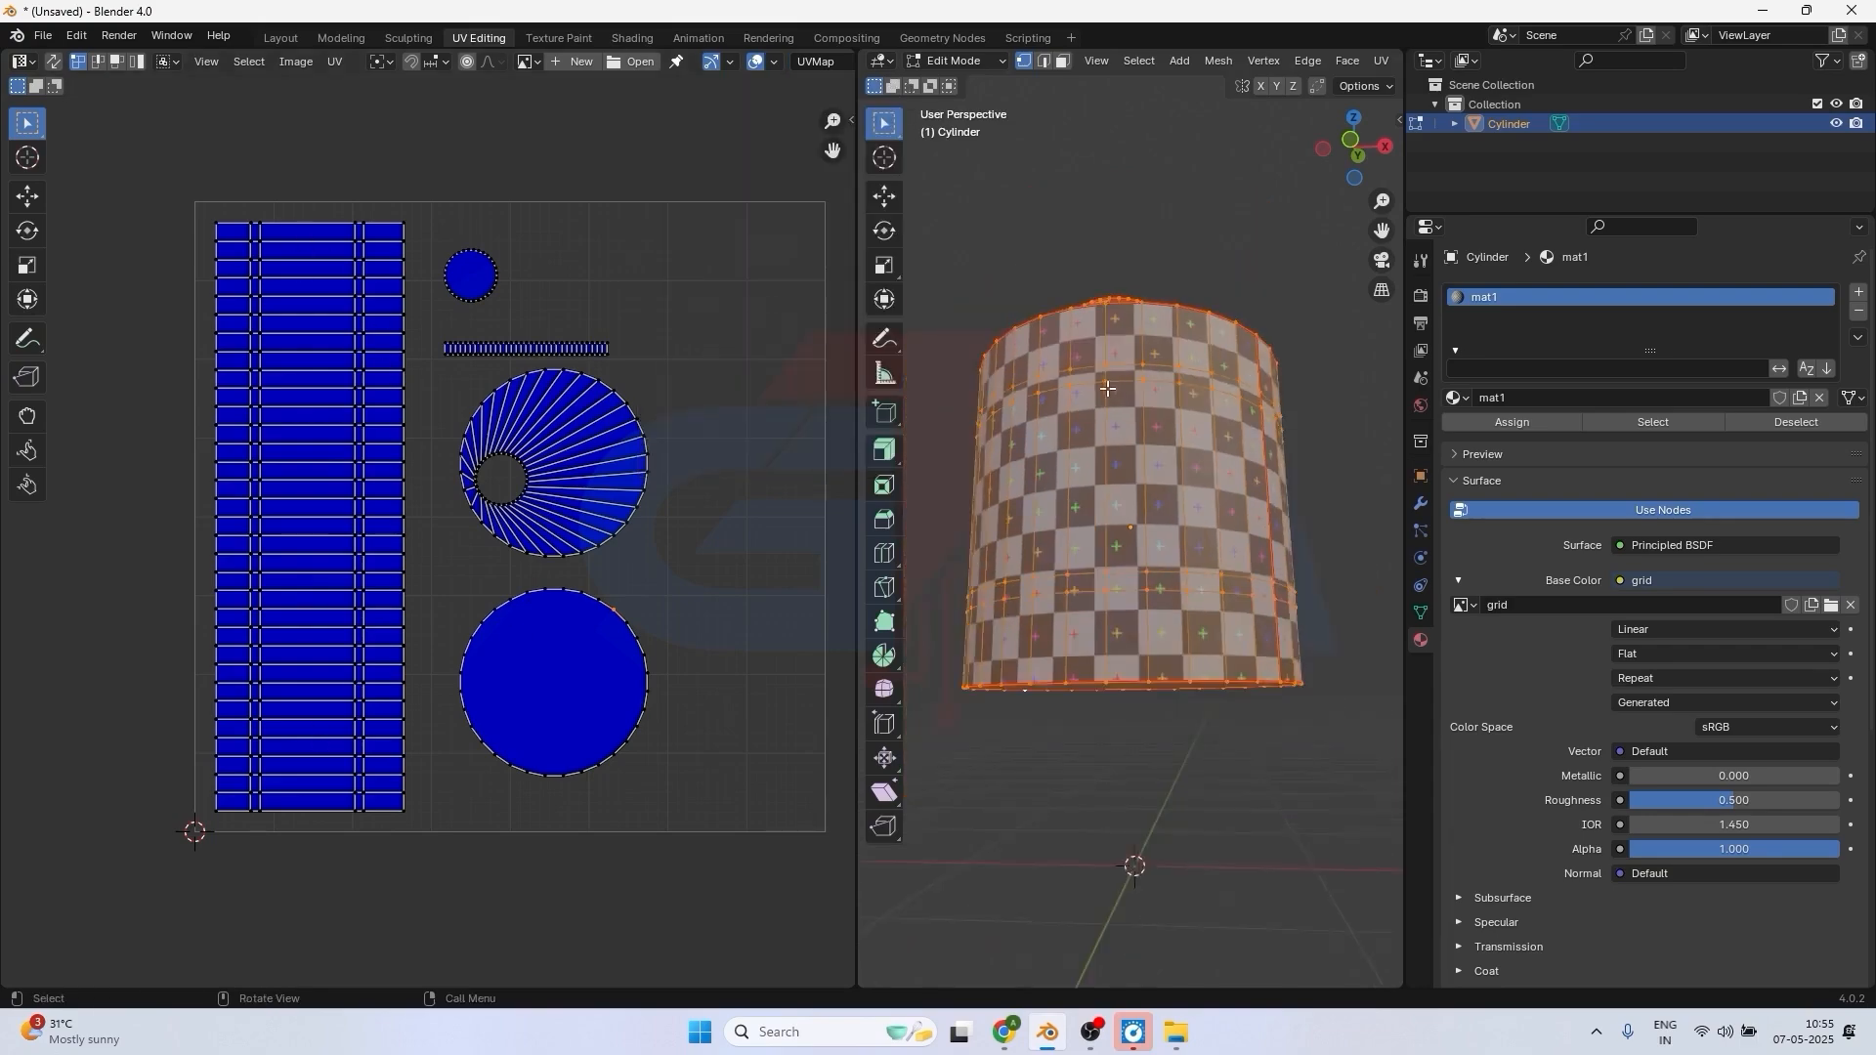
middle_drag(1108, 388, 1083, 391)
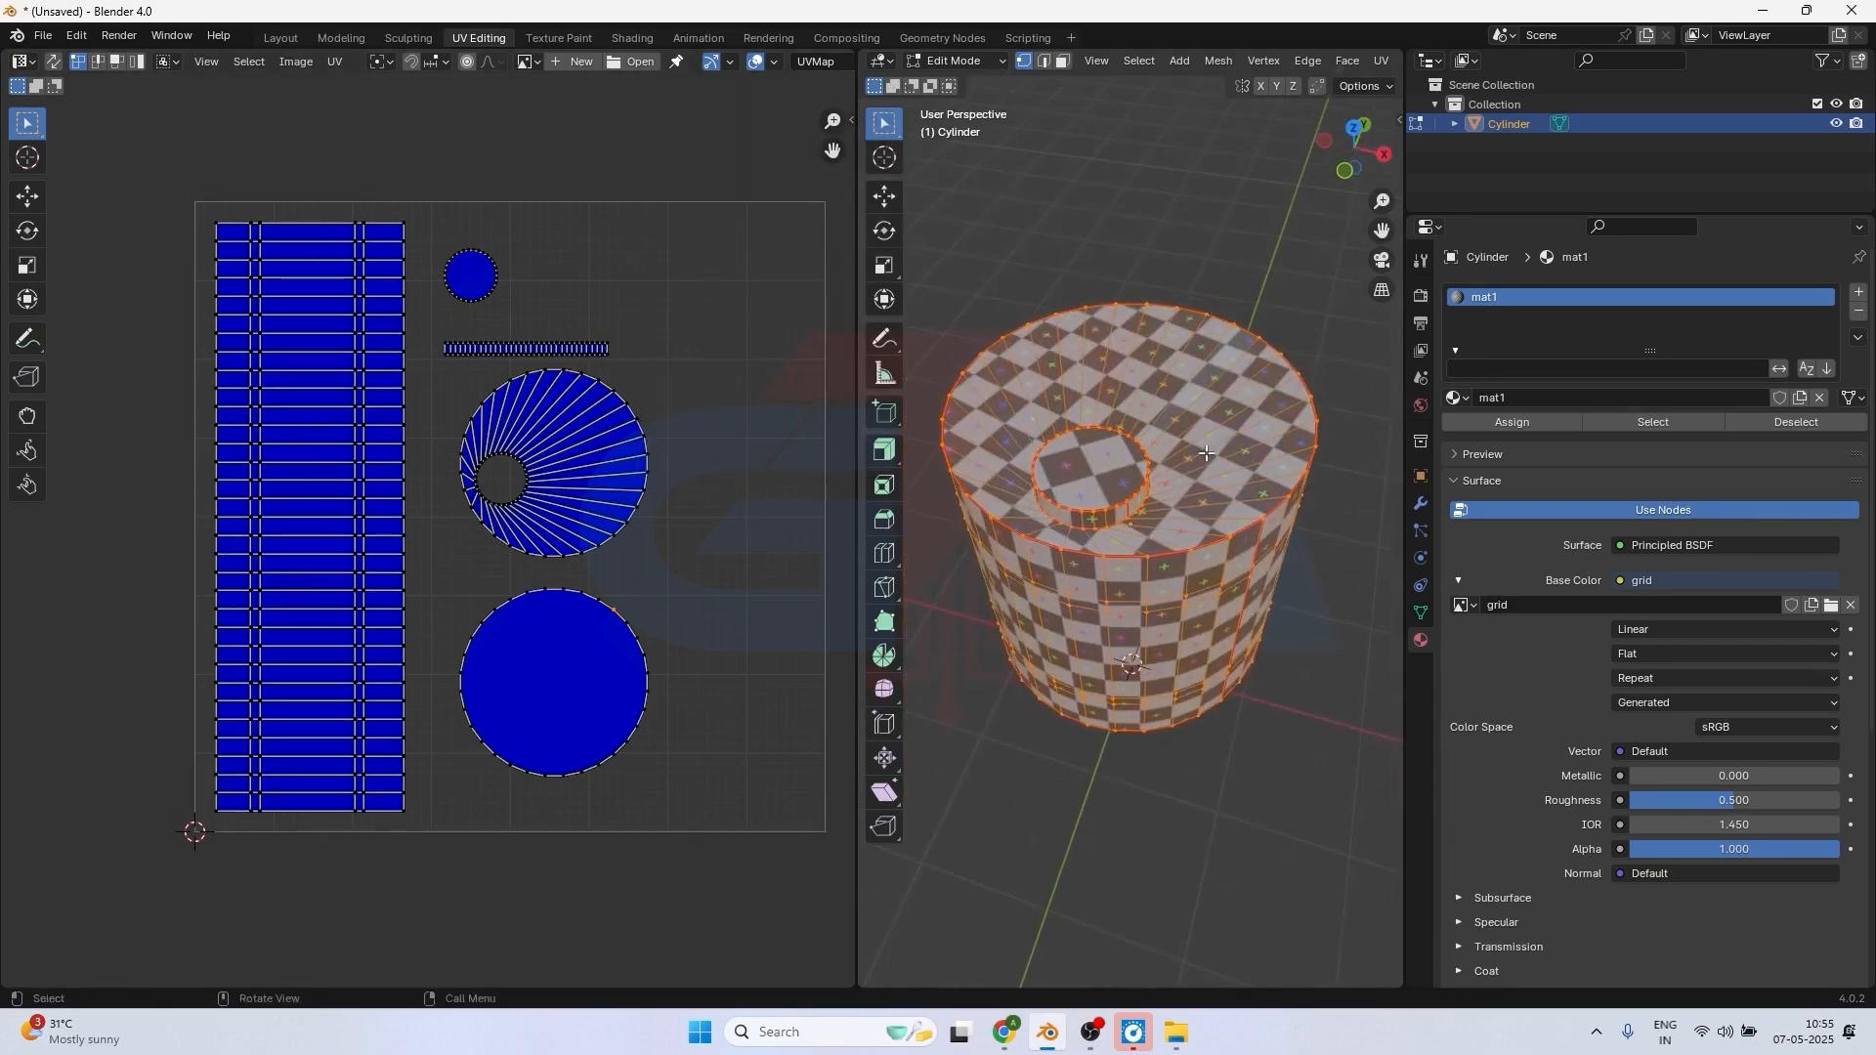
scroll(1211, 444, up, 3)
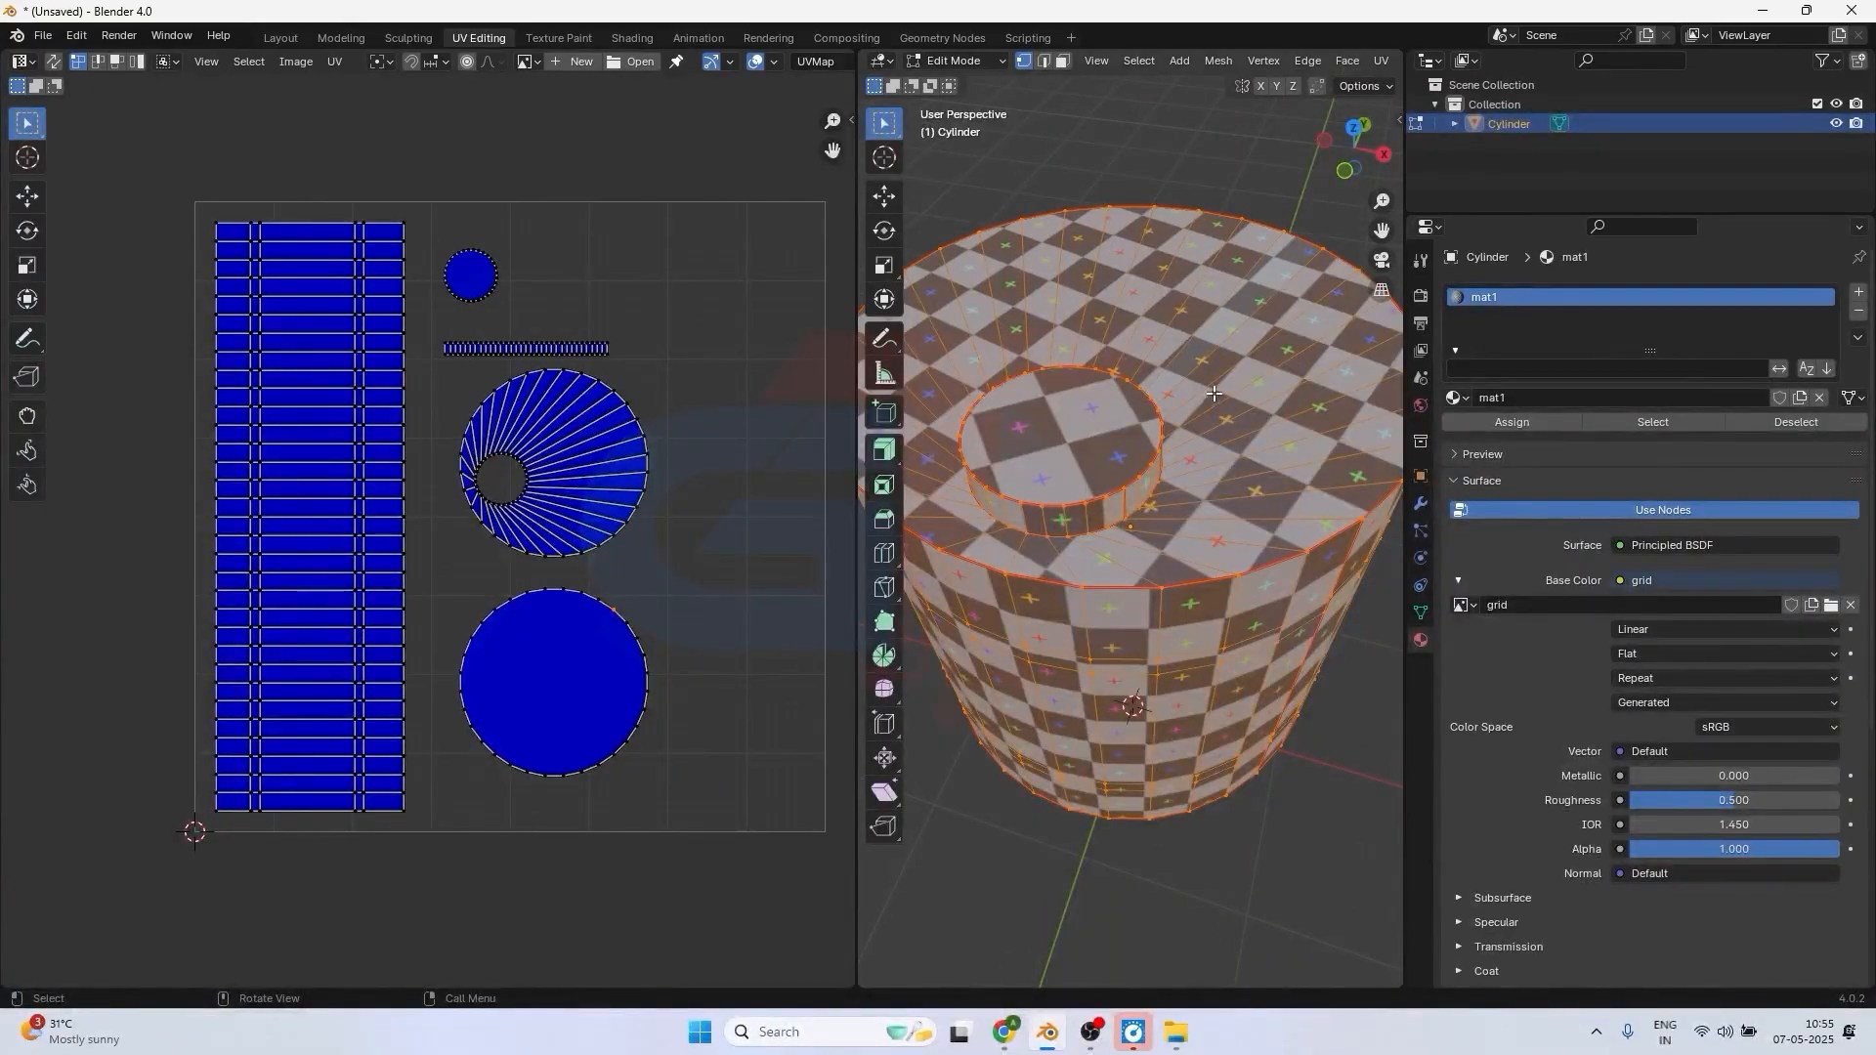
Set the Display Stretch type to Area and select the bottom-face circle in the UV layout.
middle_drag(1211, 547, 1196, 393)
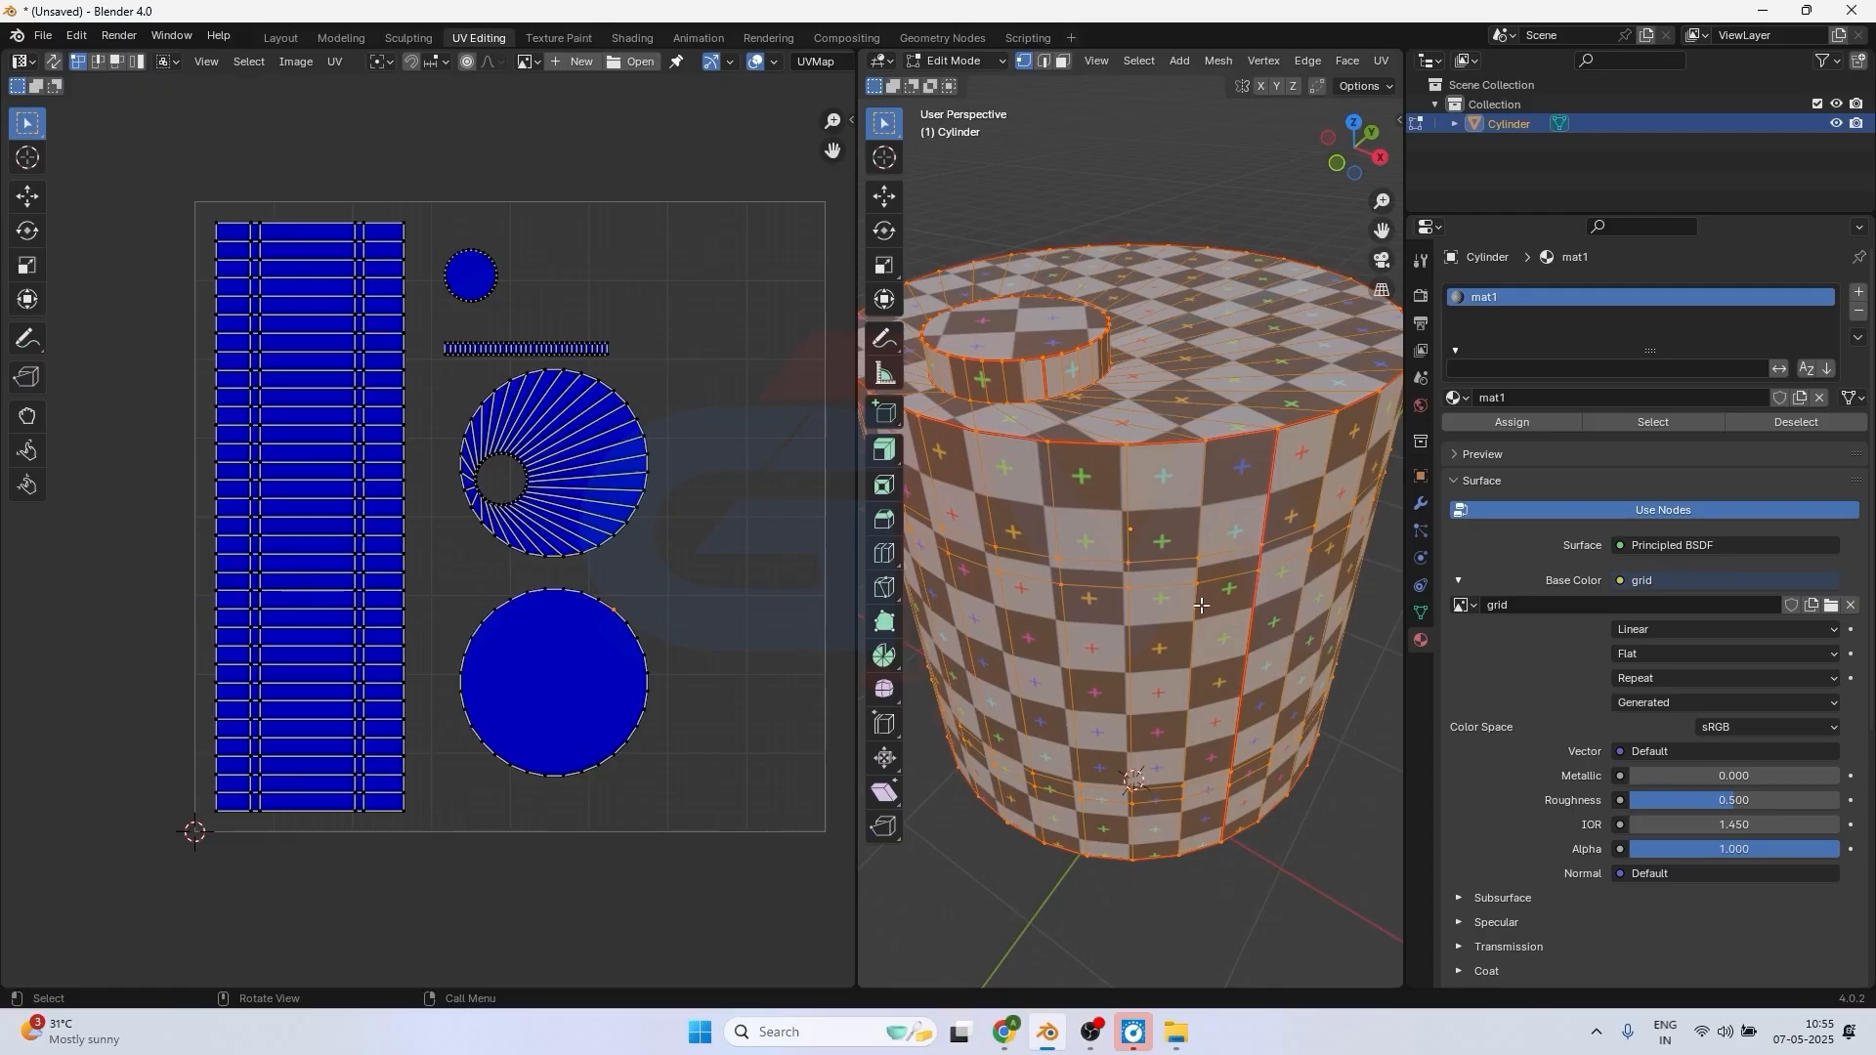
click(773, 62)
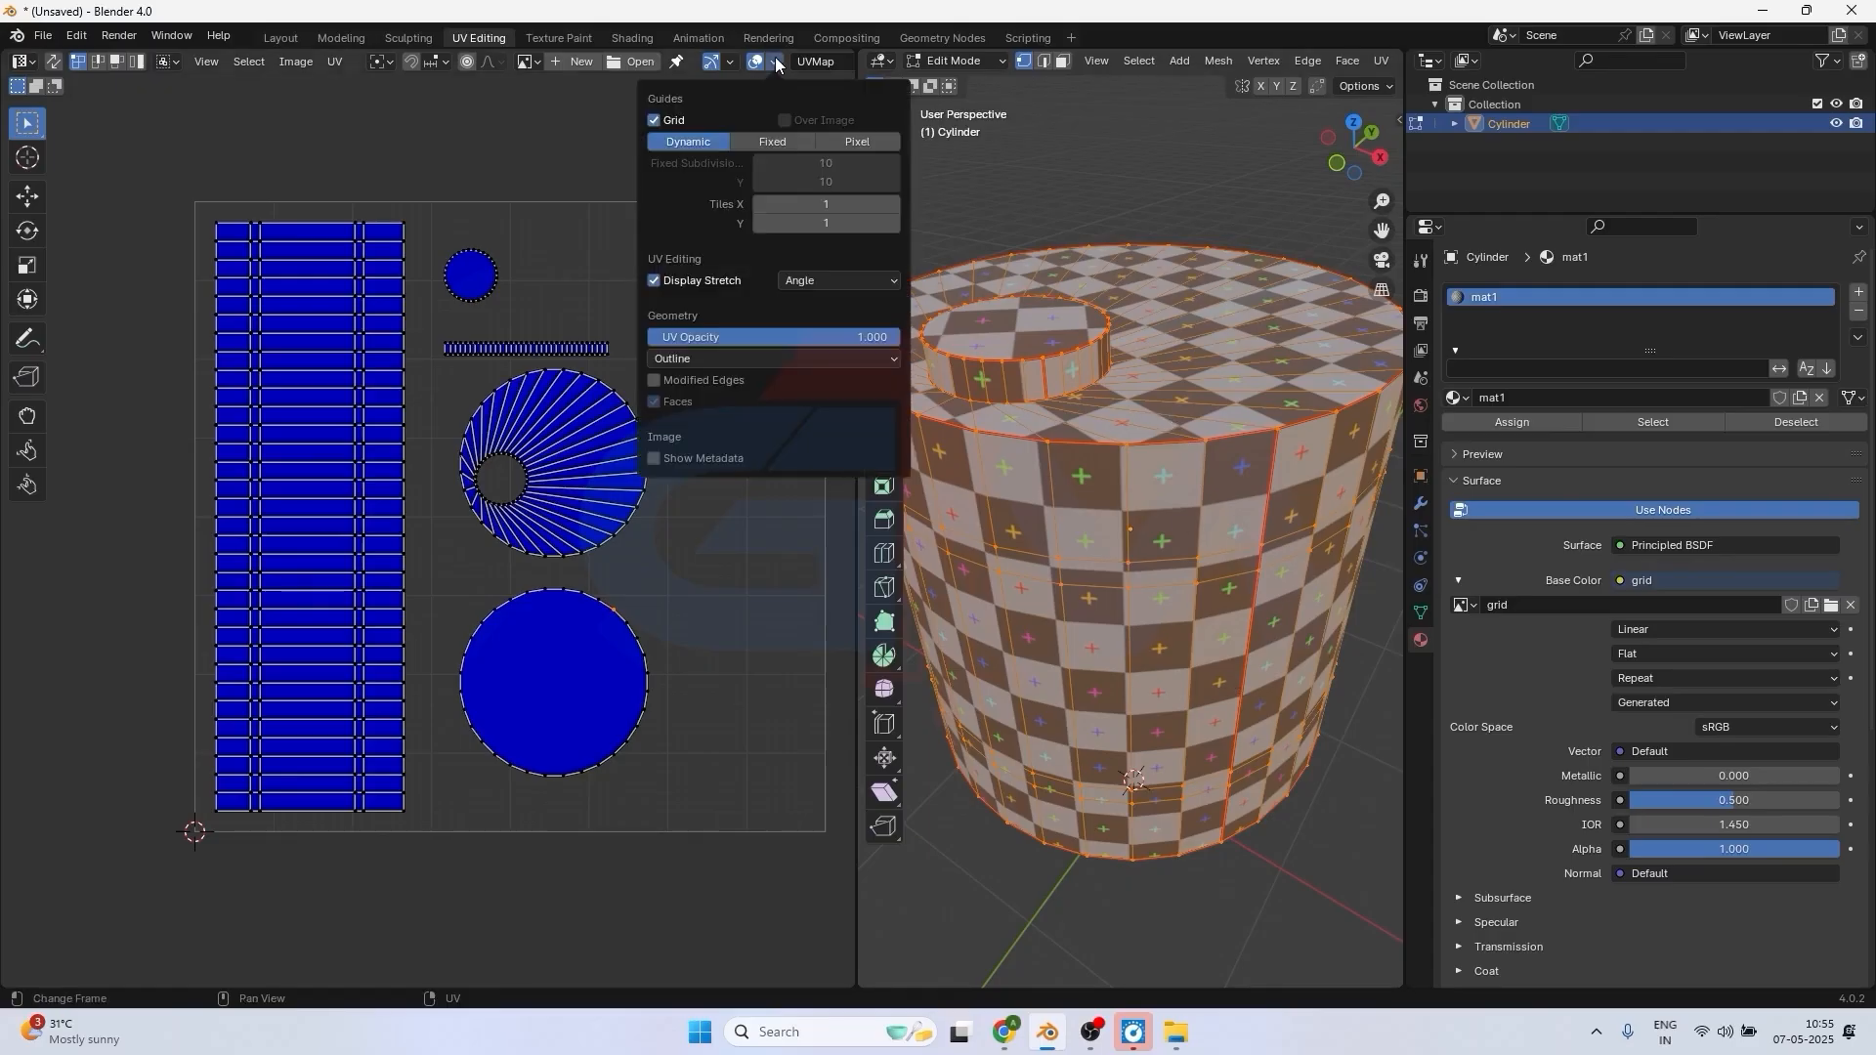
click(800, 280)
click(795, 352)
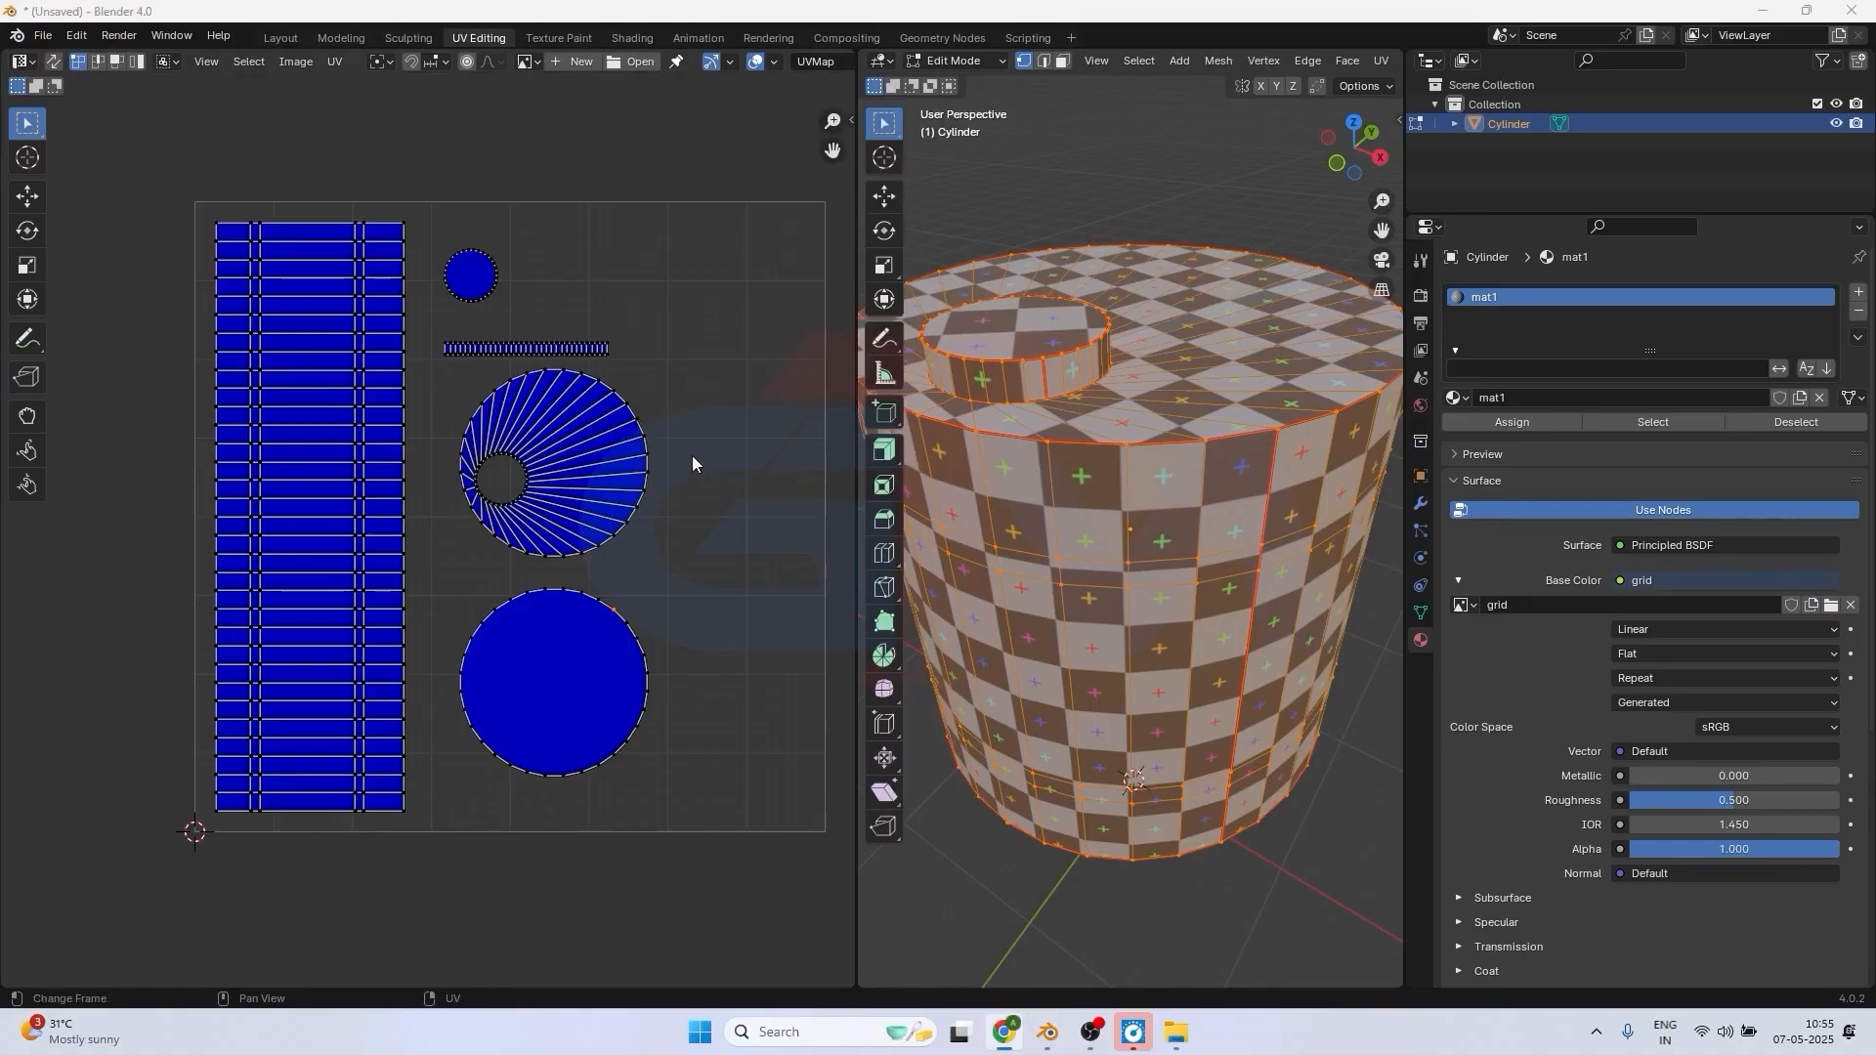
drag(423, 574, 689, 791)
Set the Display Stretch type to Angle and scale the bottom-face circle's UV island up in two passes until it overlaps the neighbouring islands.
click(775, 62)
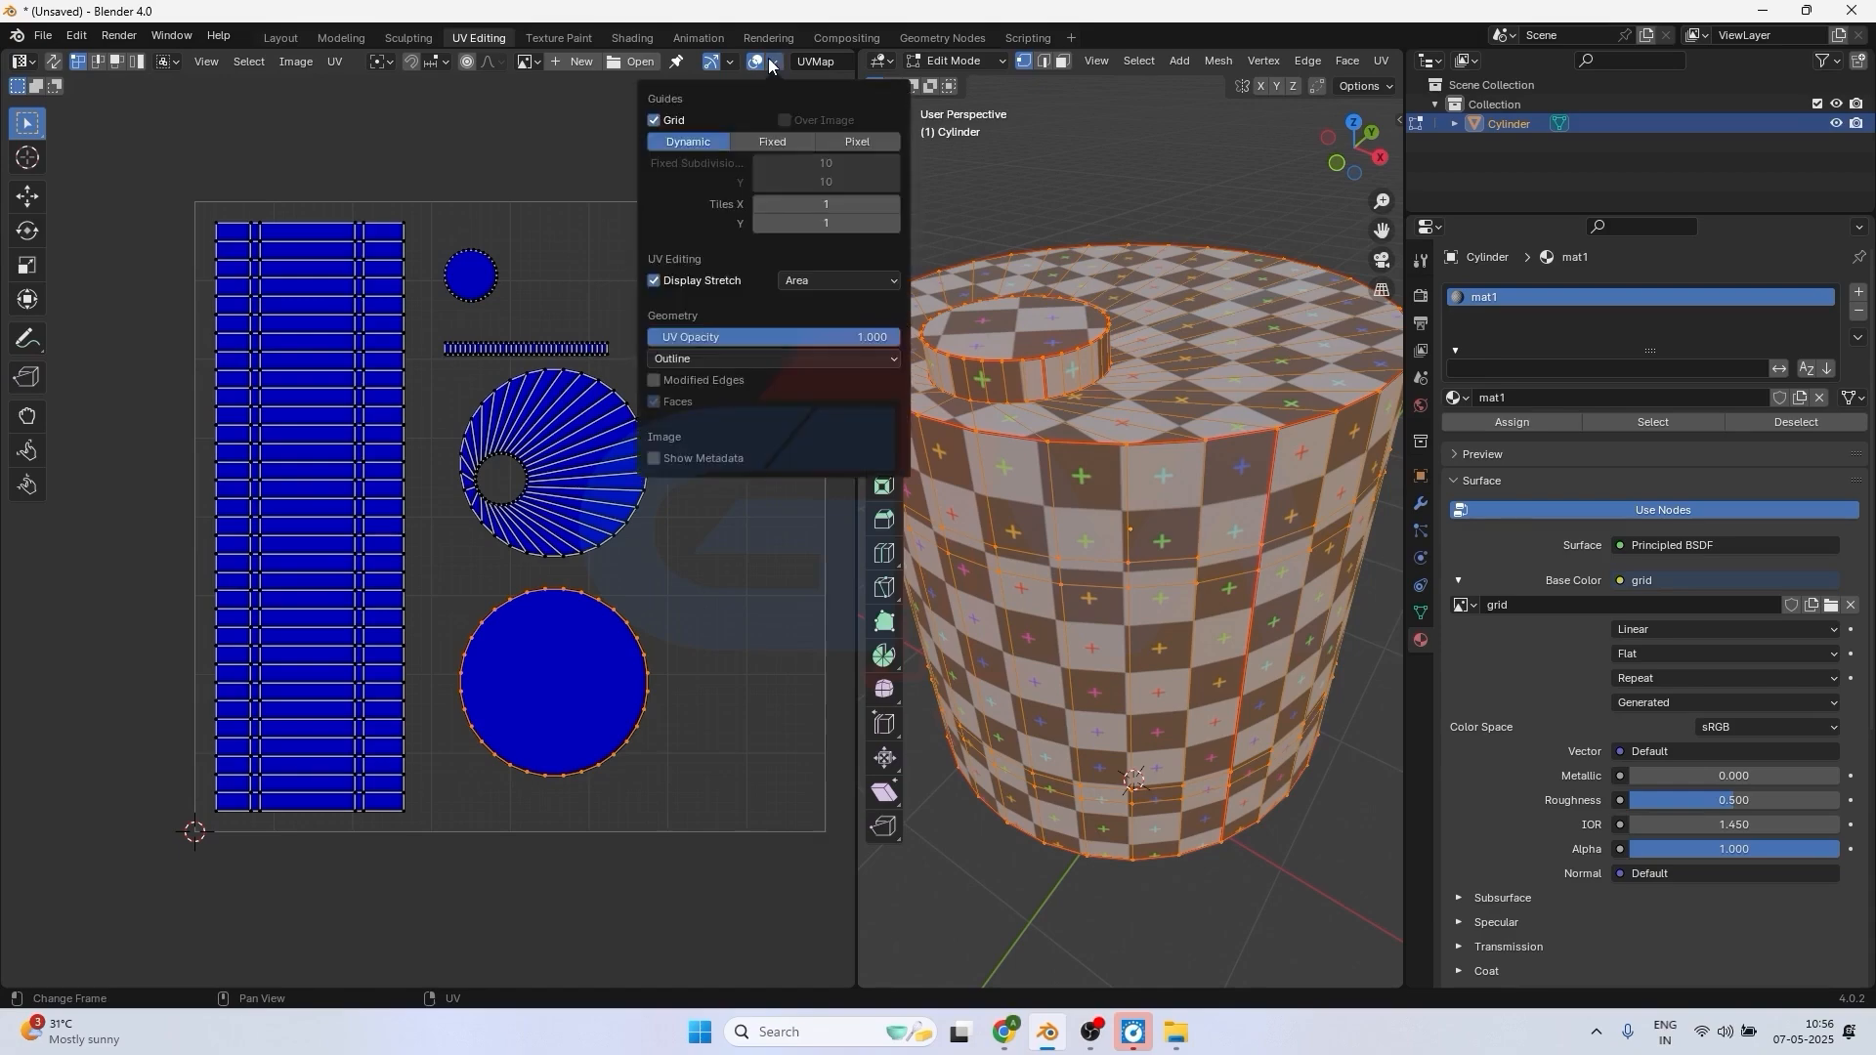
click(846, 280)
click(809, 329)
key(s)
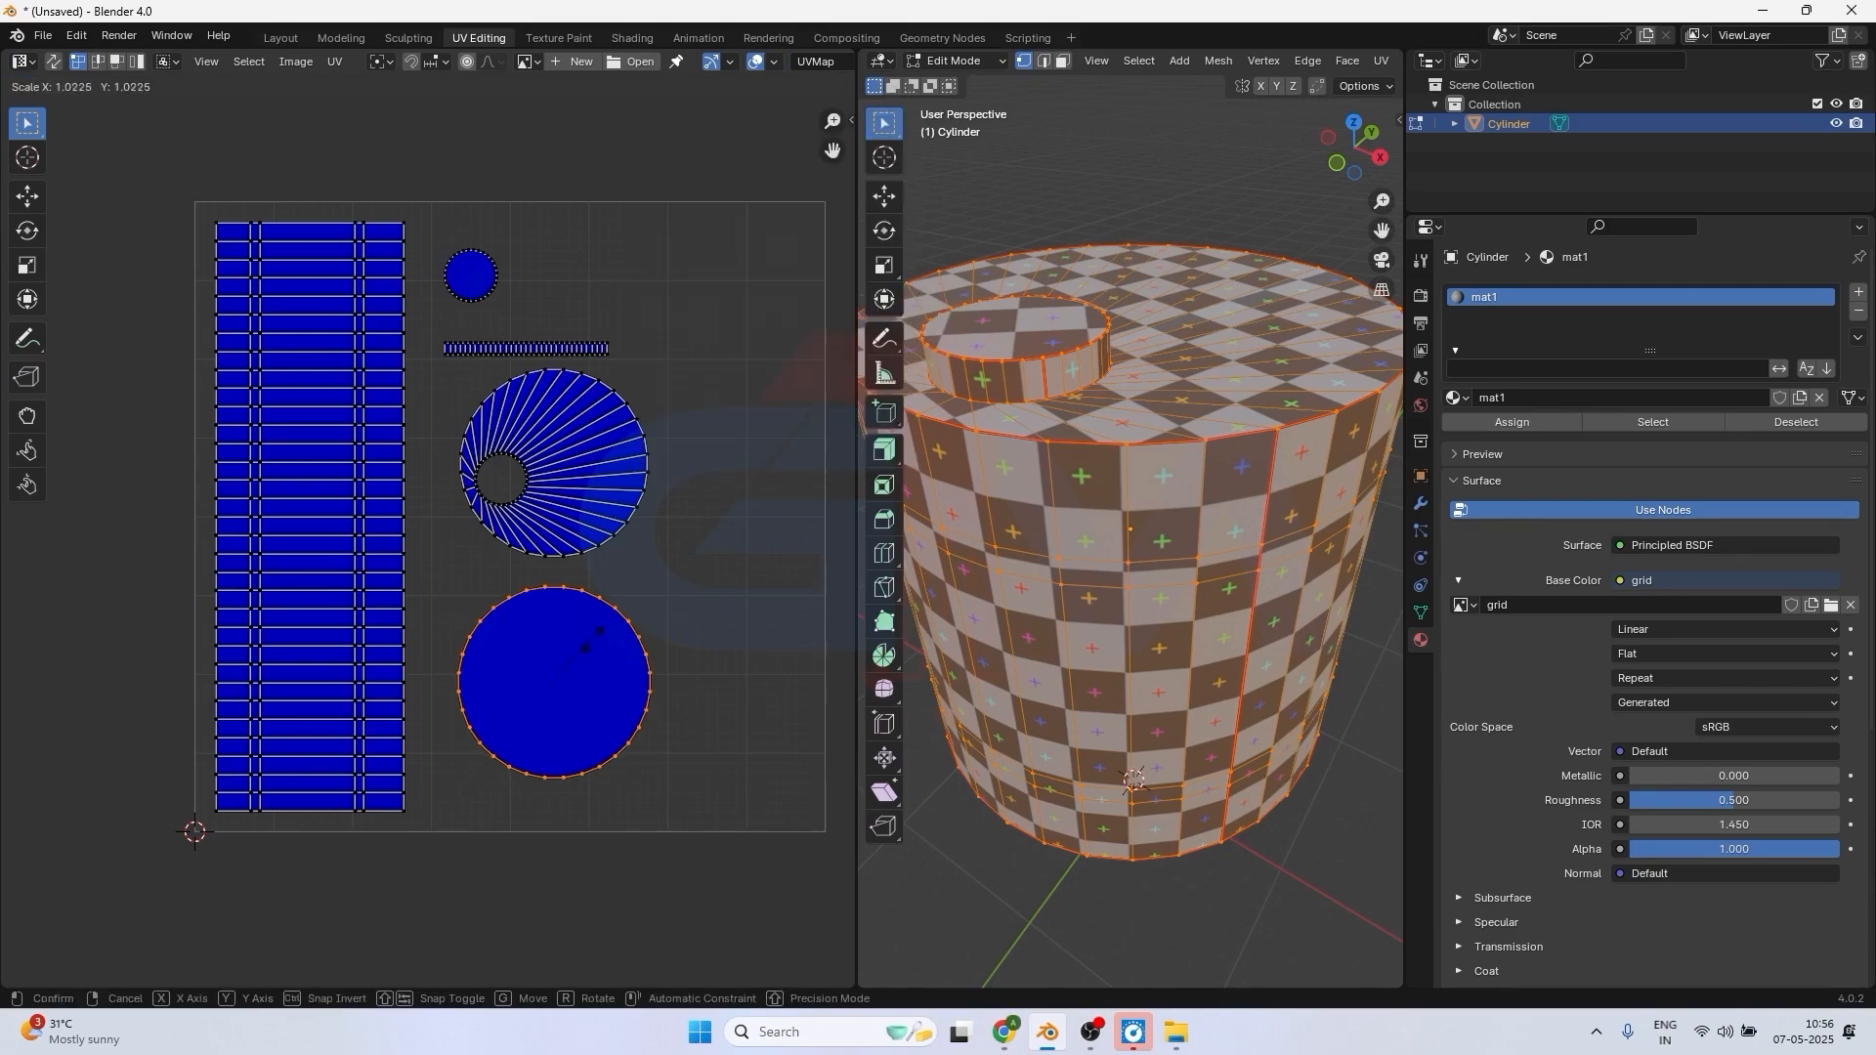
click(662, 664)
middle_drag(1143, 860, 1139, 442)
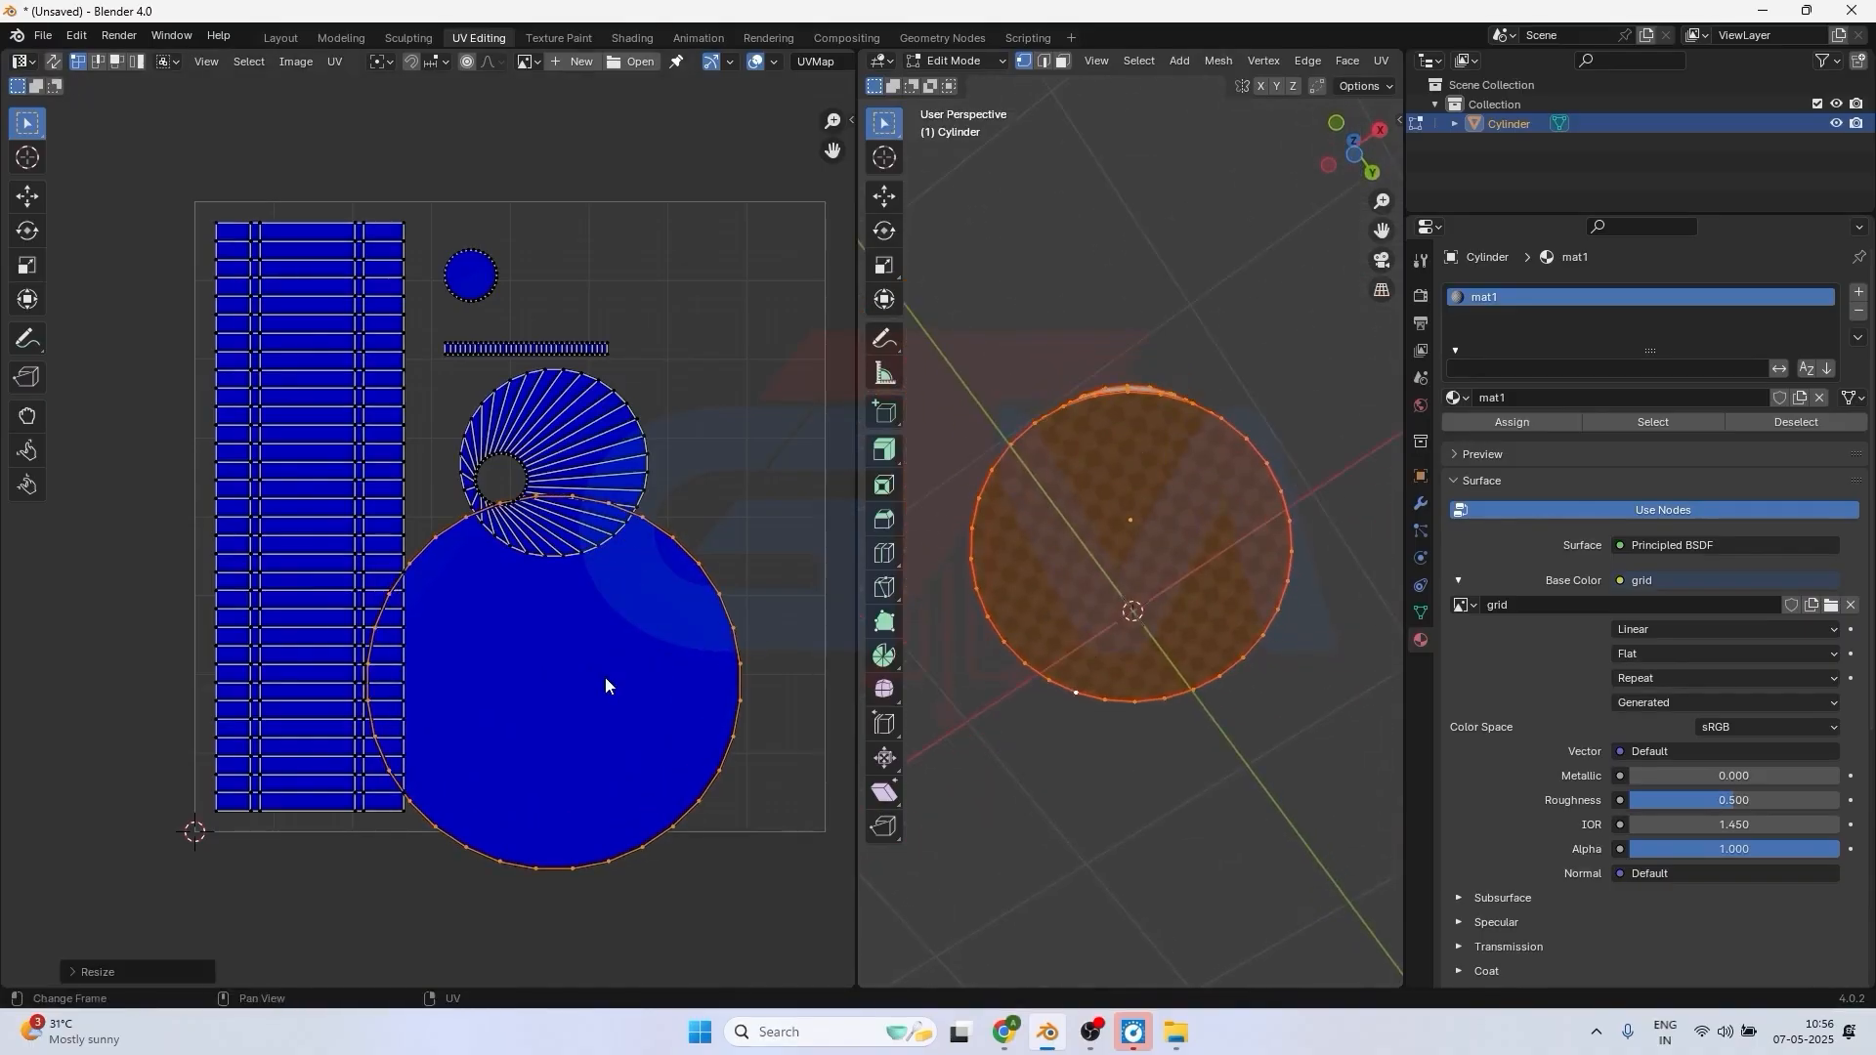
key(s)
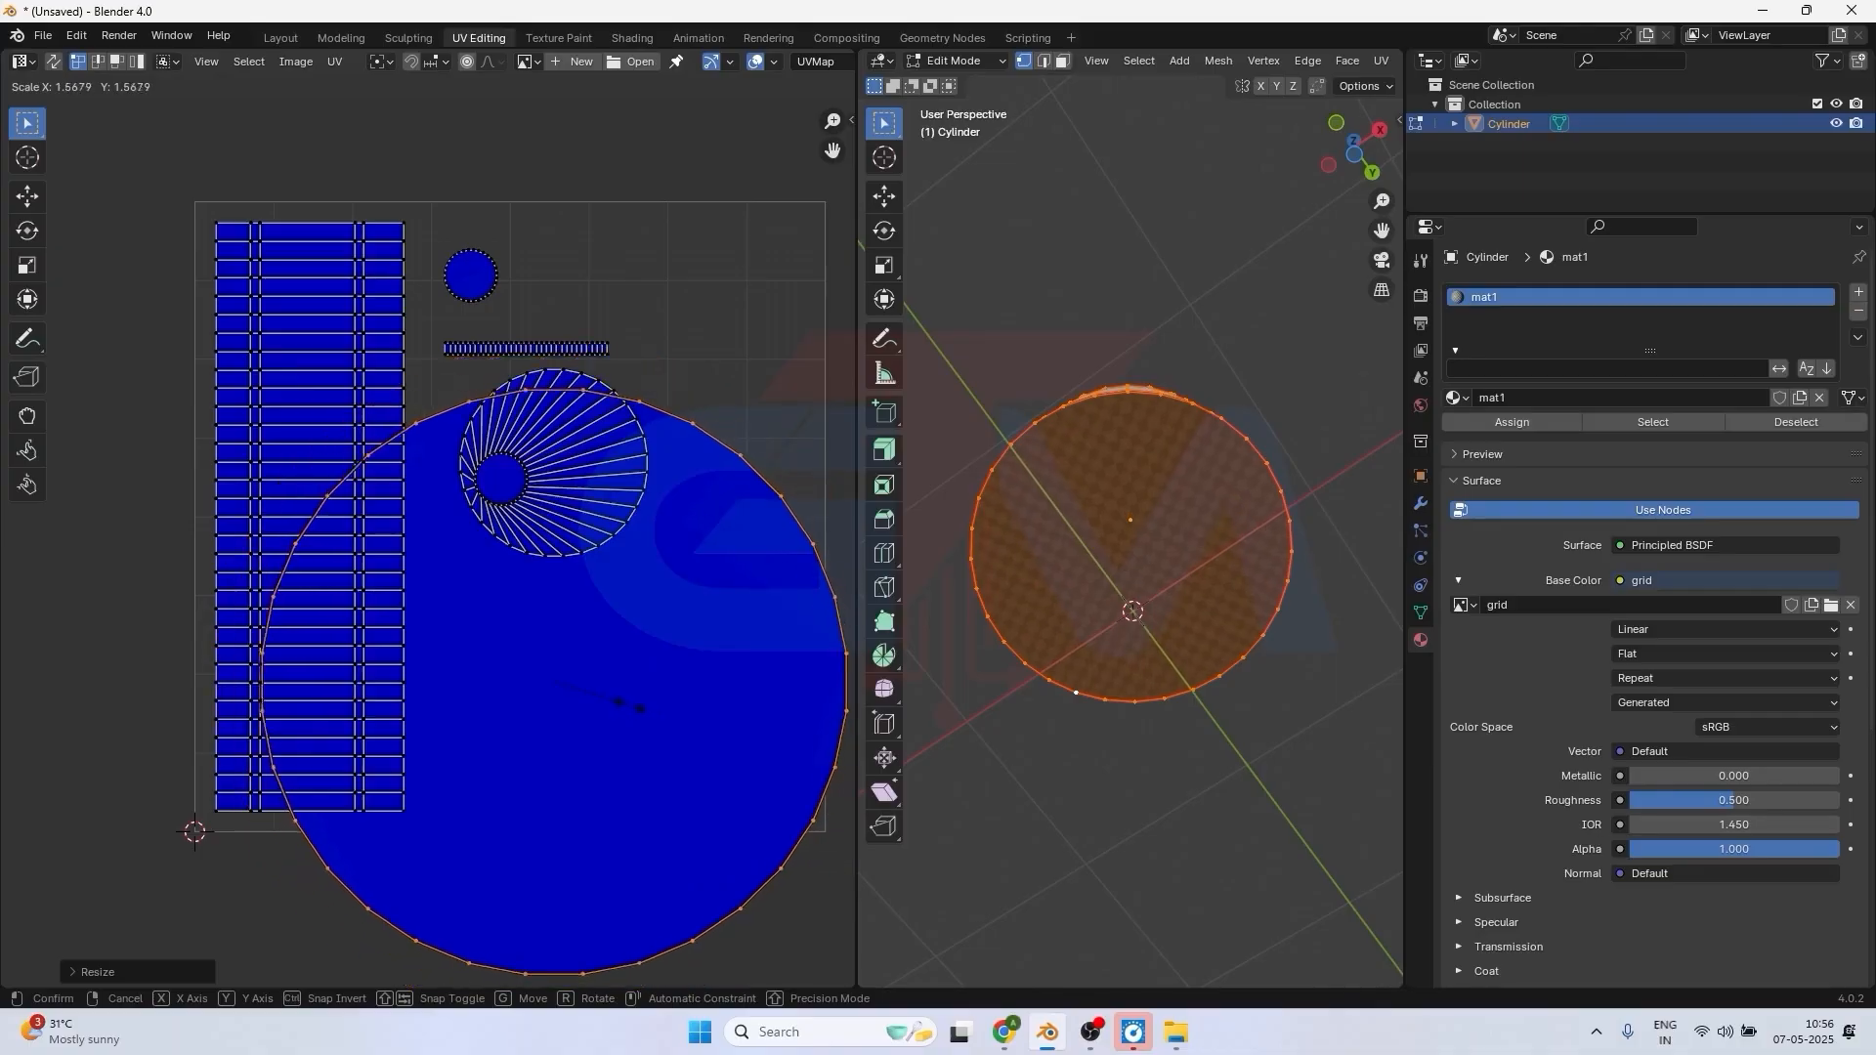
click(582, 411)
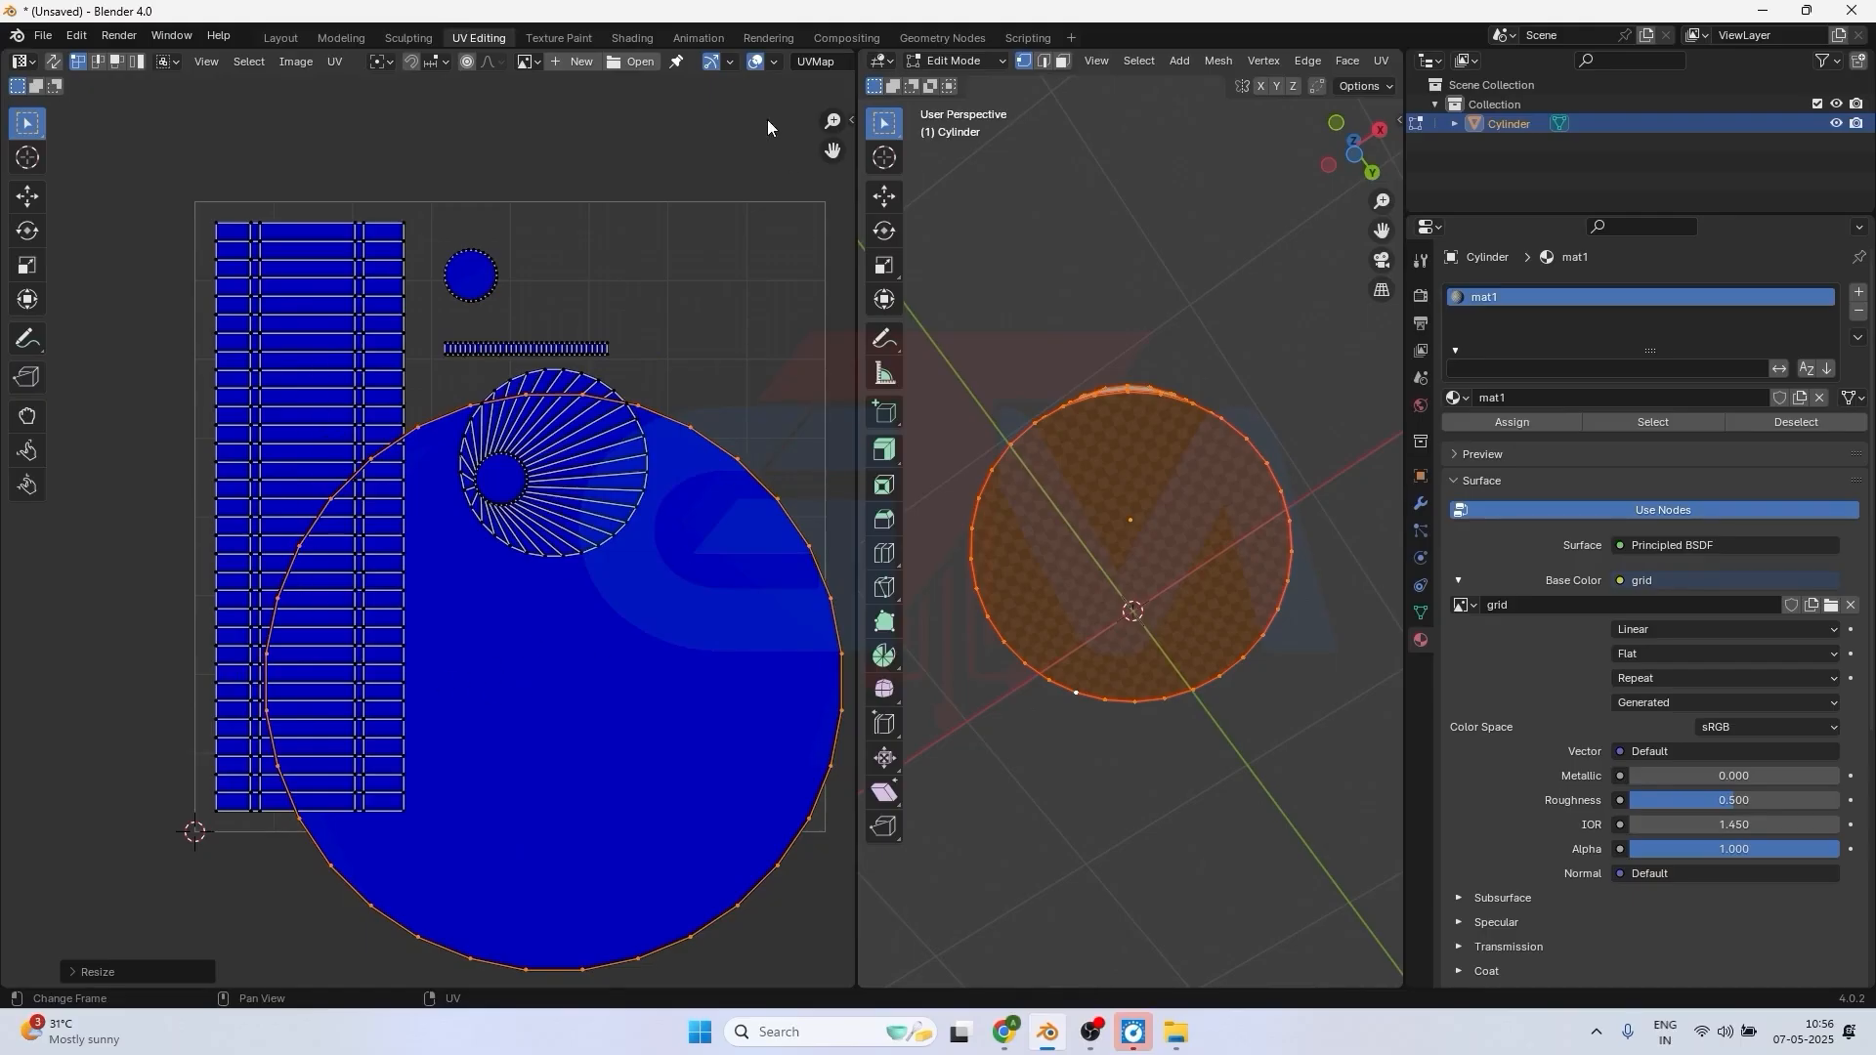
Set the Display Stretch type to Area and view the cylinder's side wall together with its bottom face.
click(762, 65)
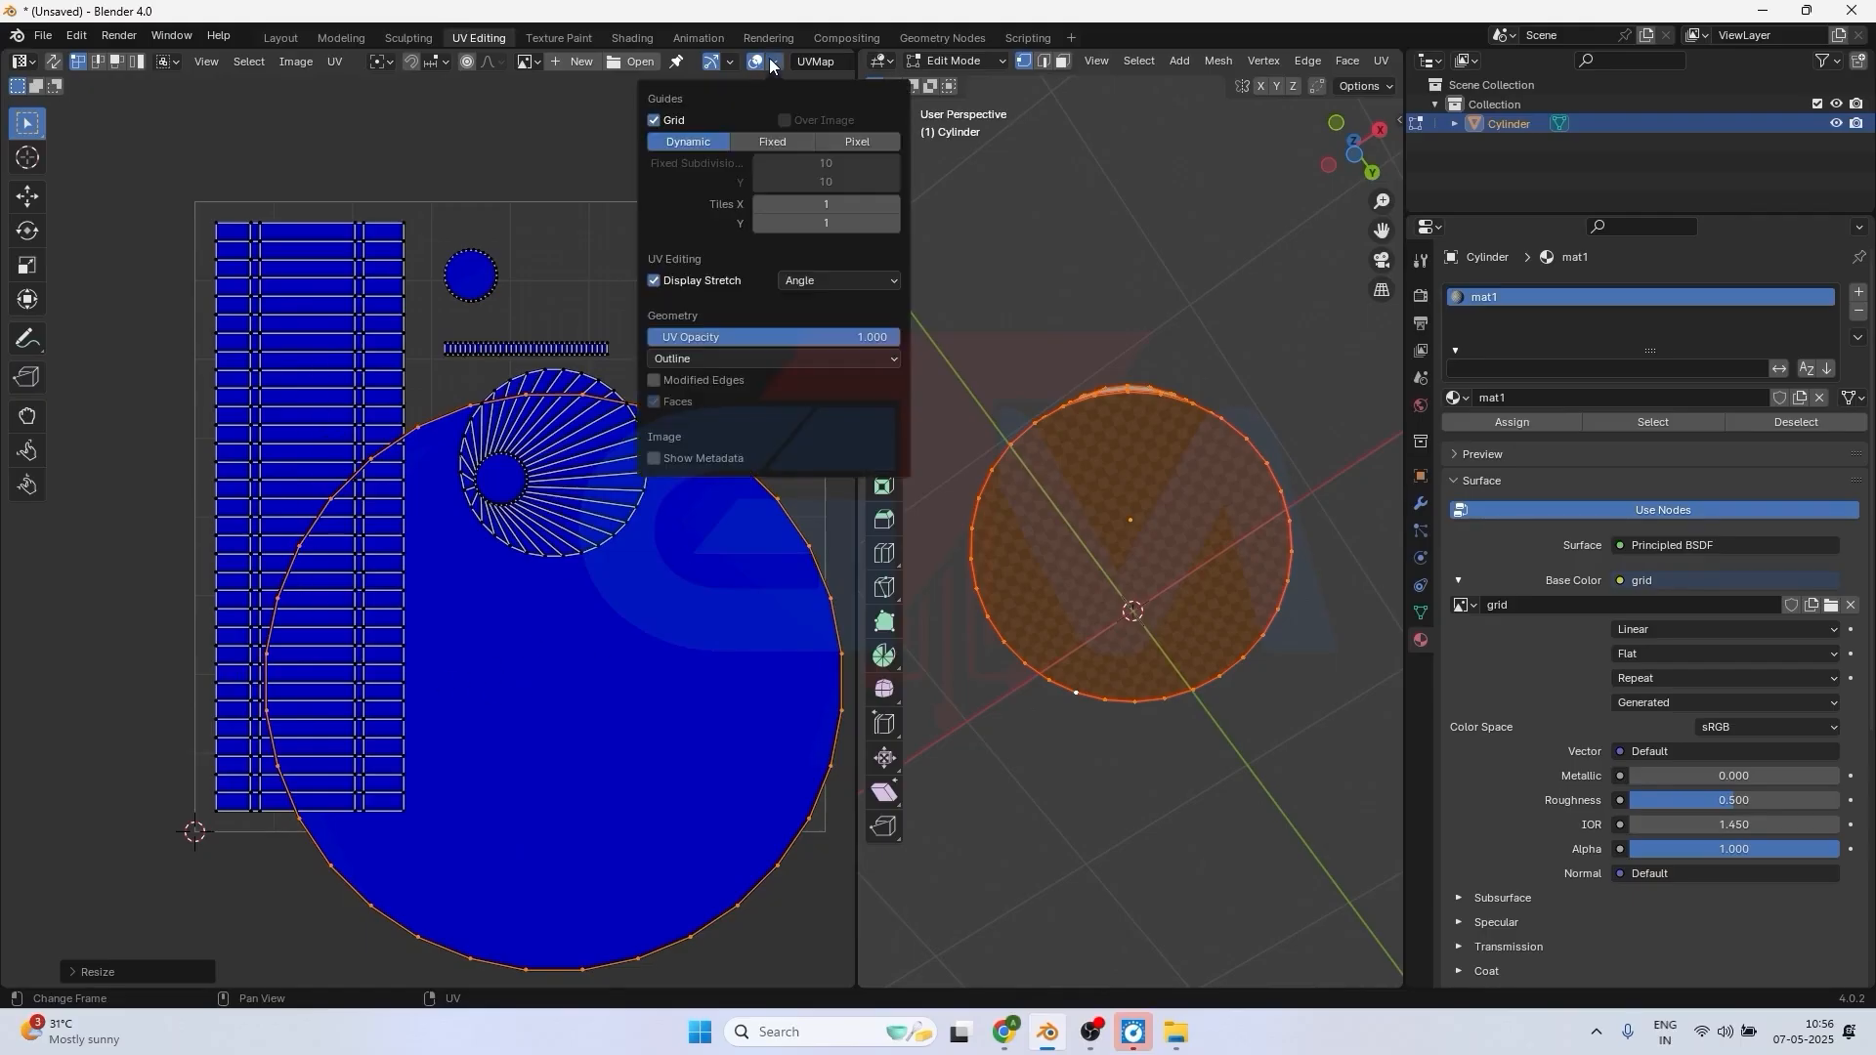
click(859, 279)
click(832, 328)
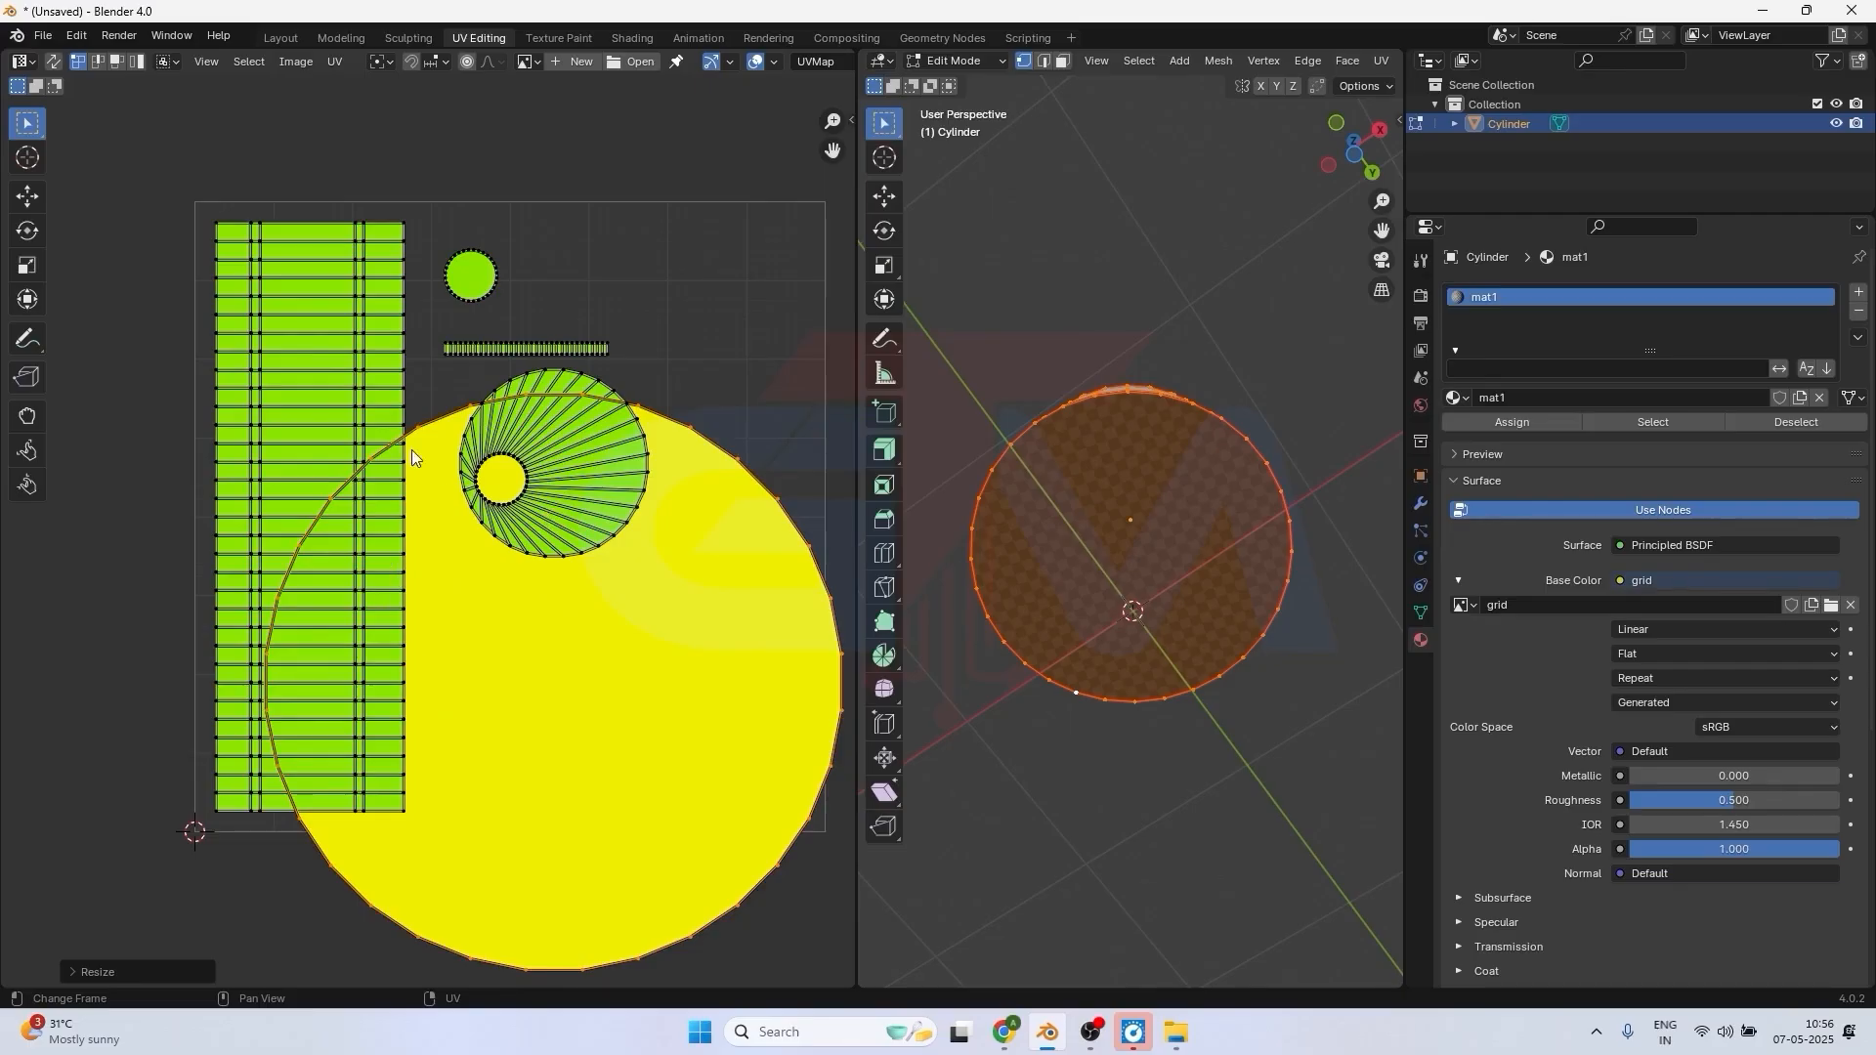
middle_drag(1144, 481, 1084, 636)
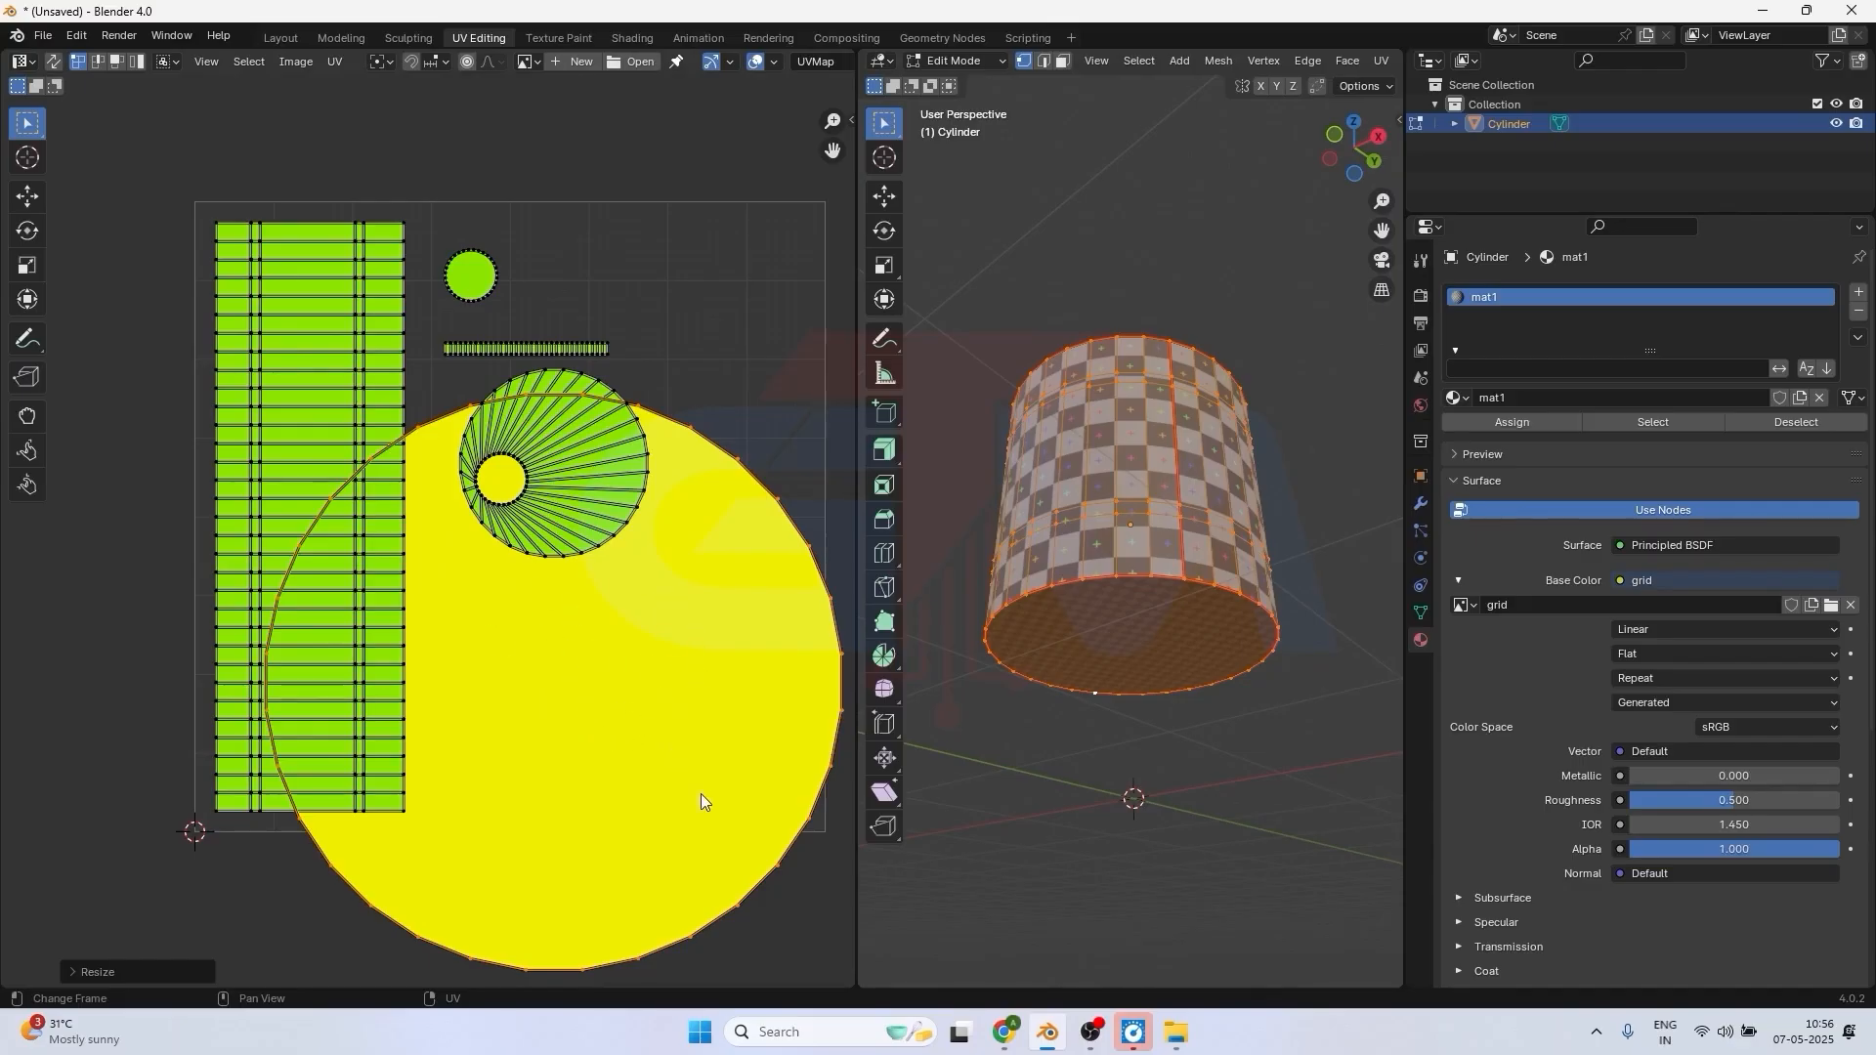
Select the whole enlarged bottom-face island and scale it down to the size of the top-face circle.
click(679, 754)
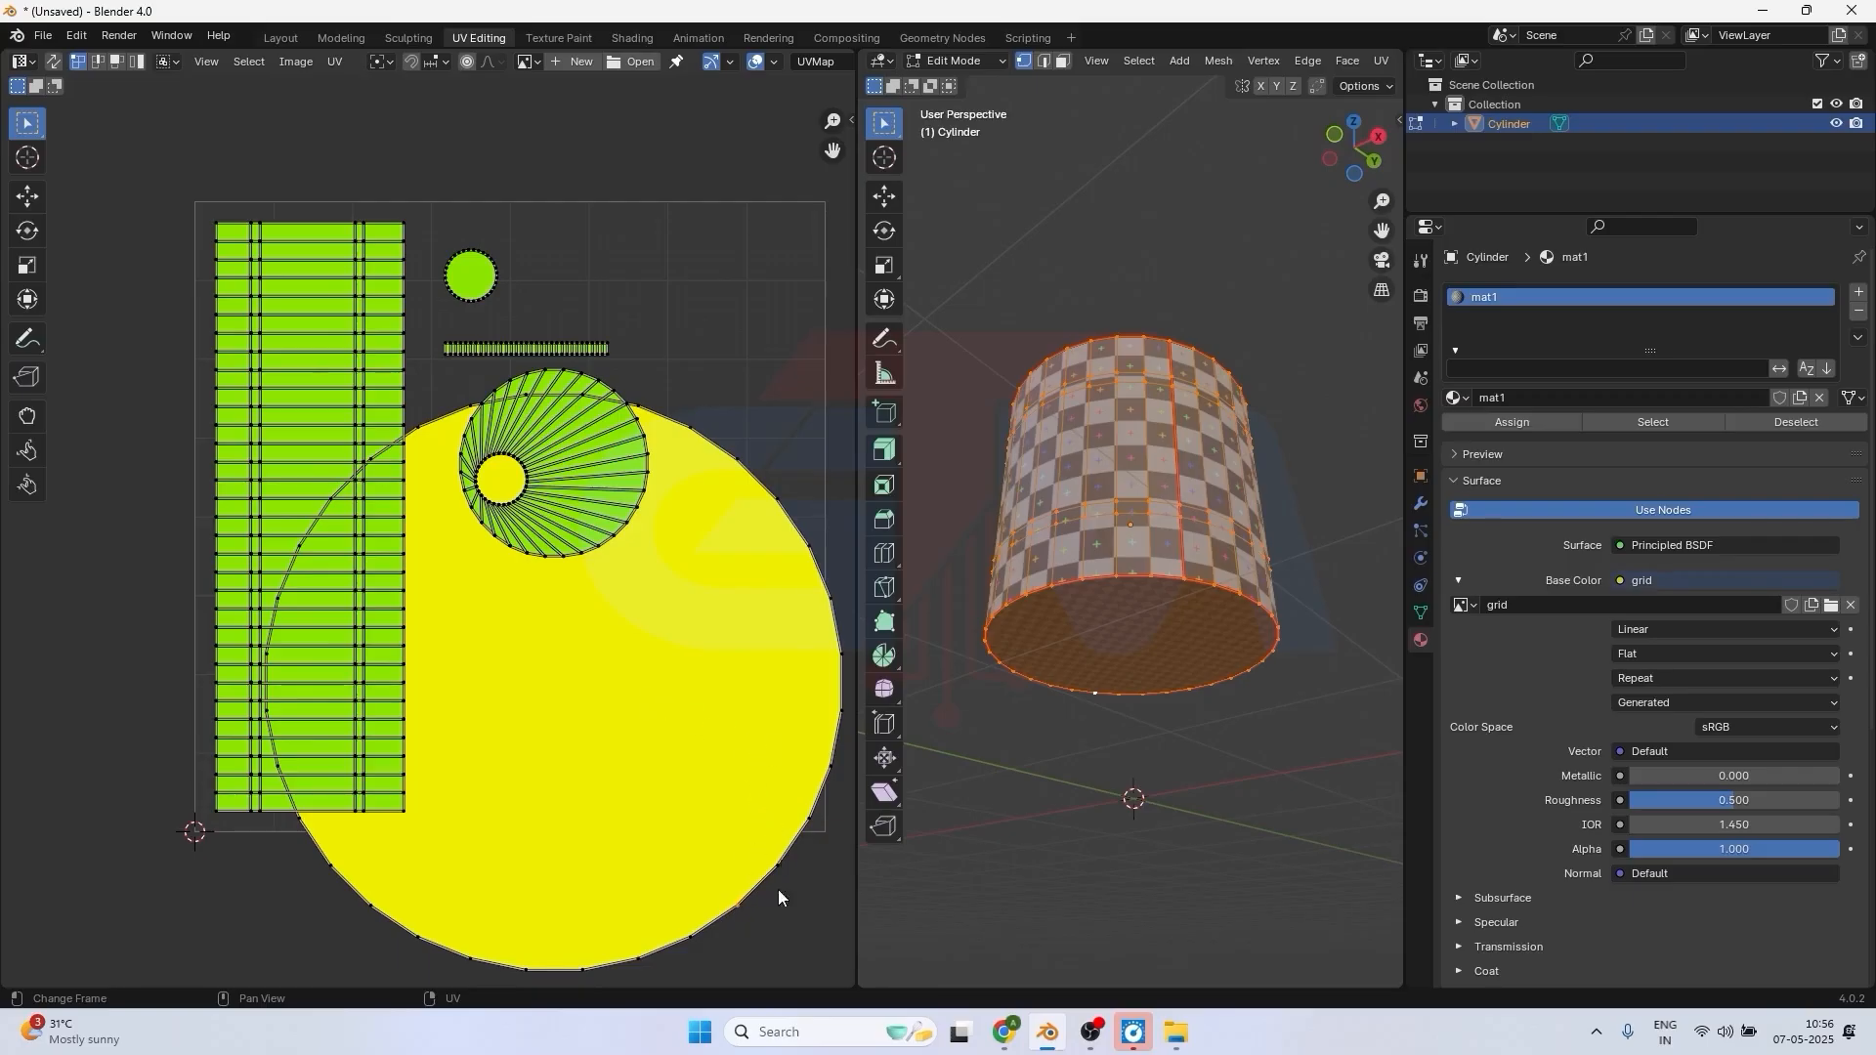
key(l)
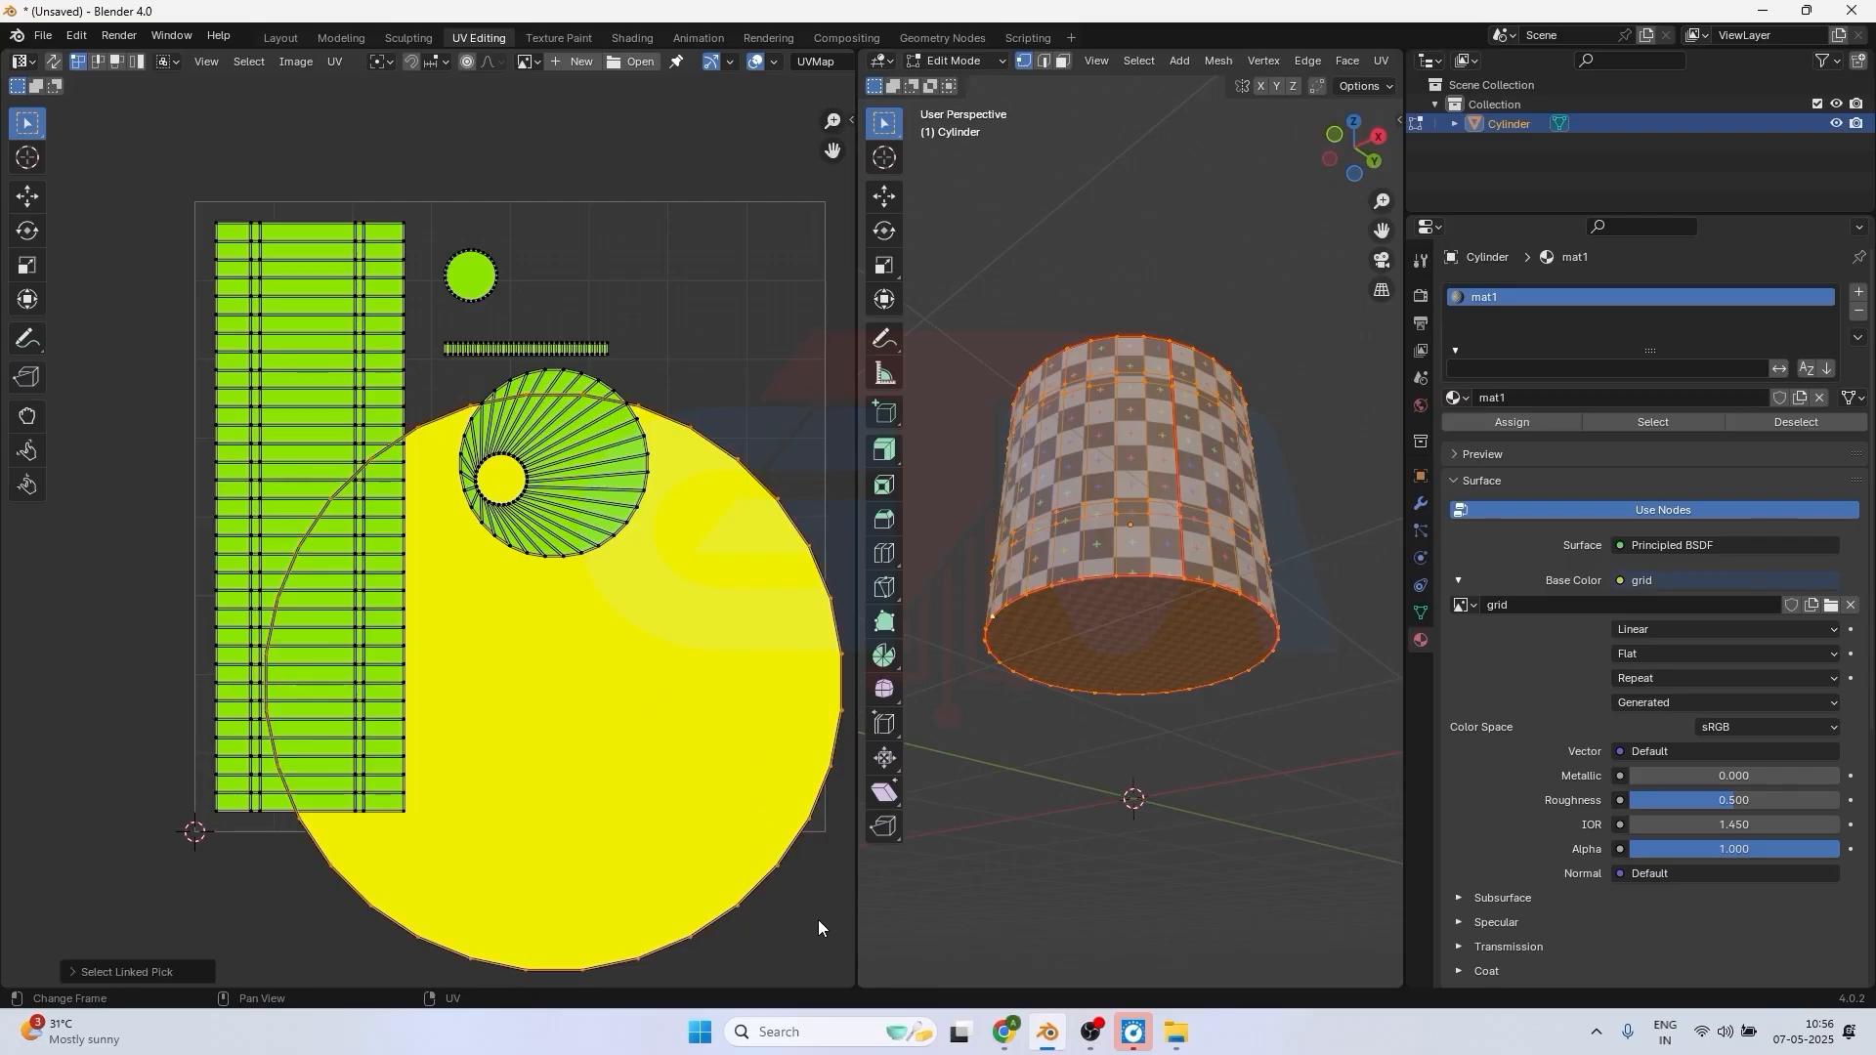
key(s)
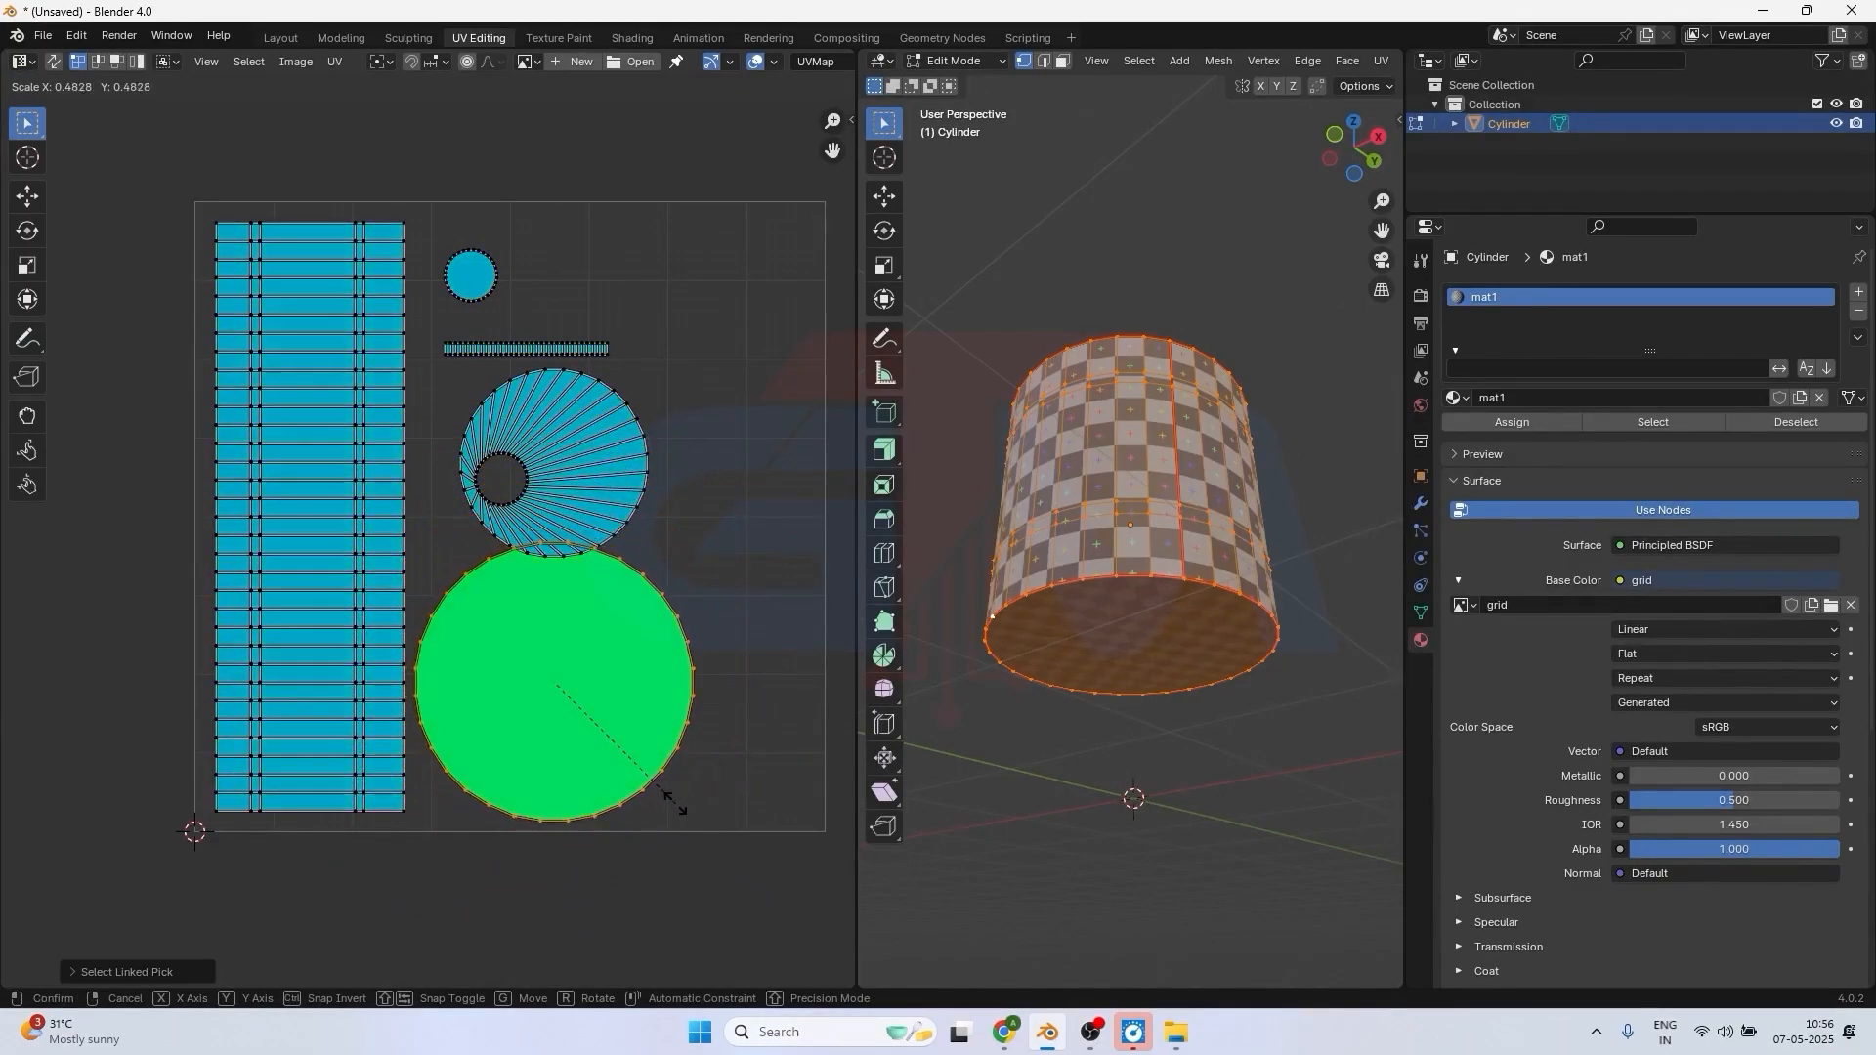
click(624, 774)
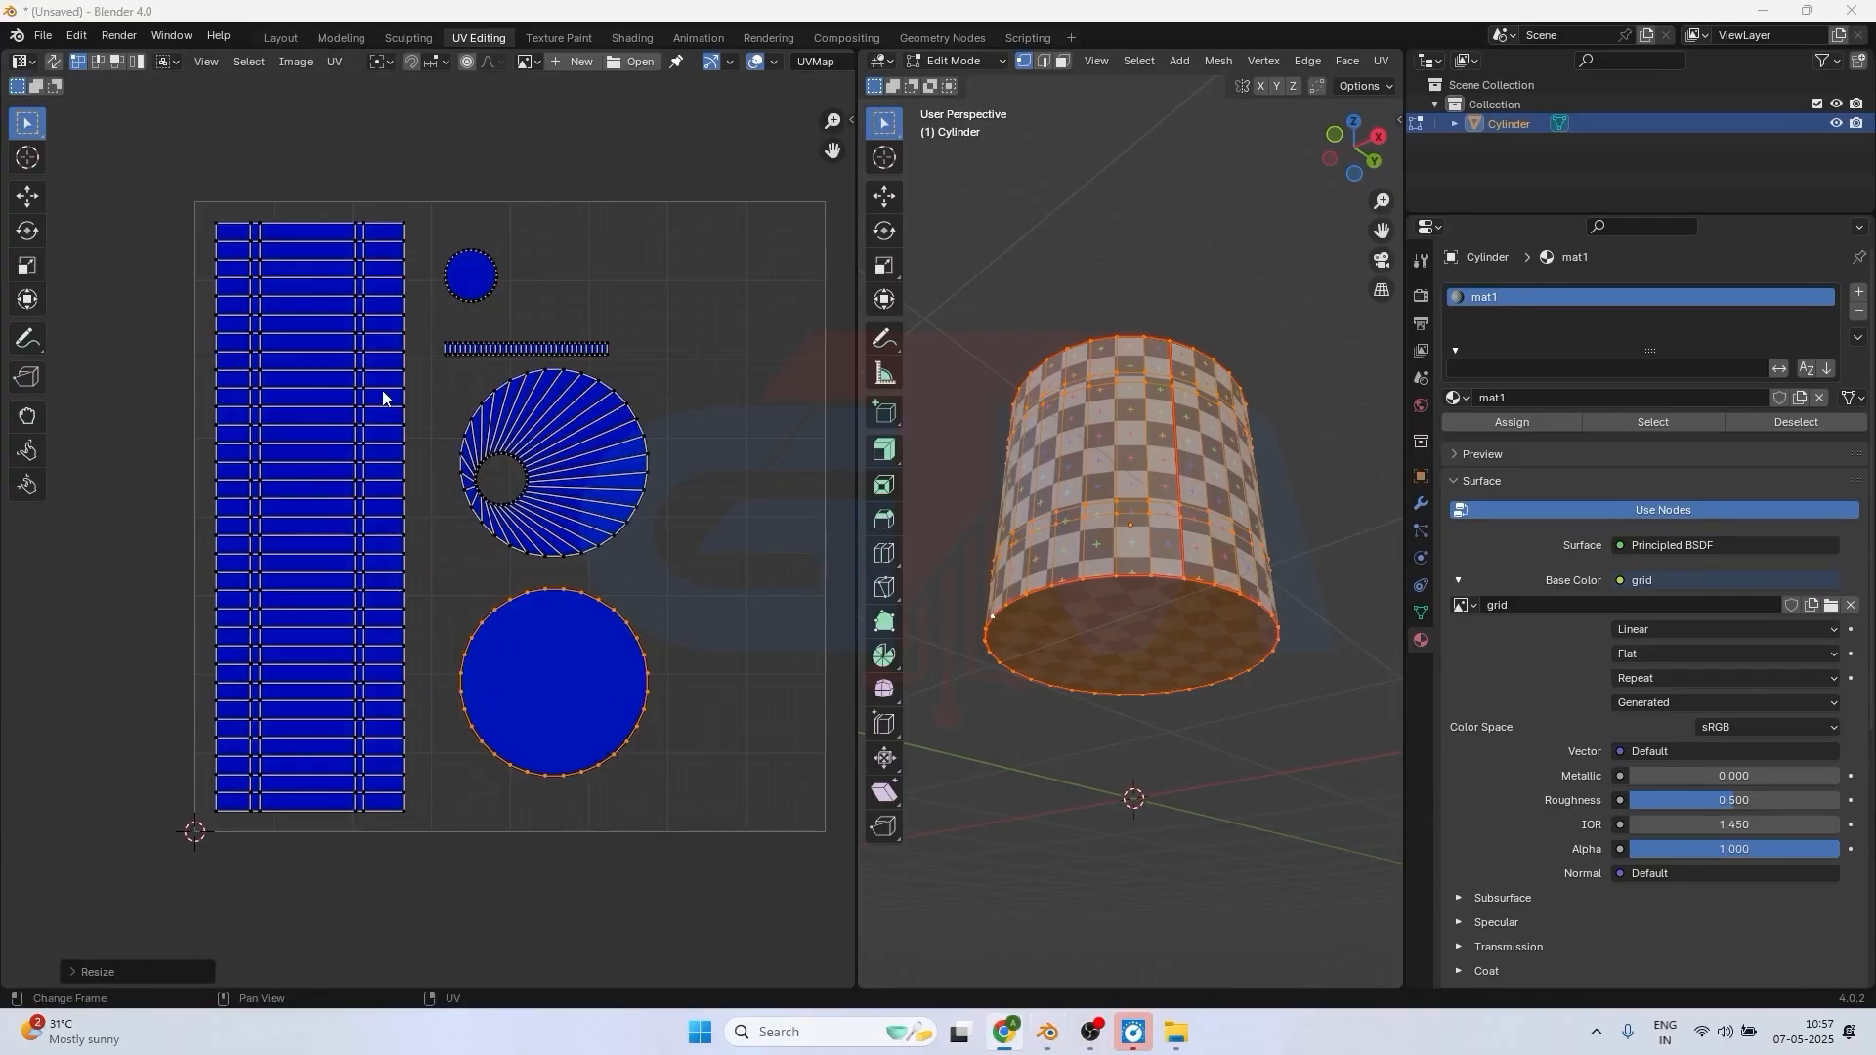
Select all UV islands, scale them up together beyond the UV tile, and scale them down by about 0.6 to fit inside it.
drag(80, 134, 767, 931)
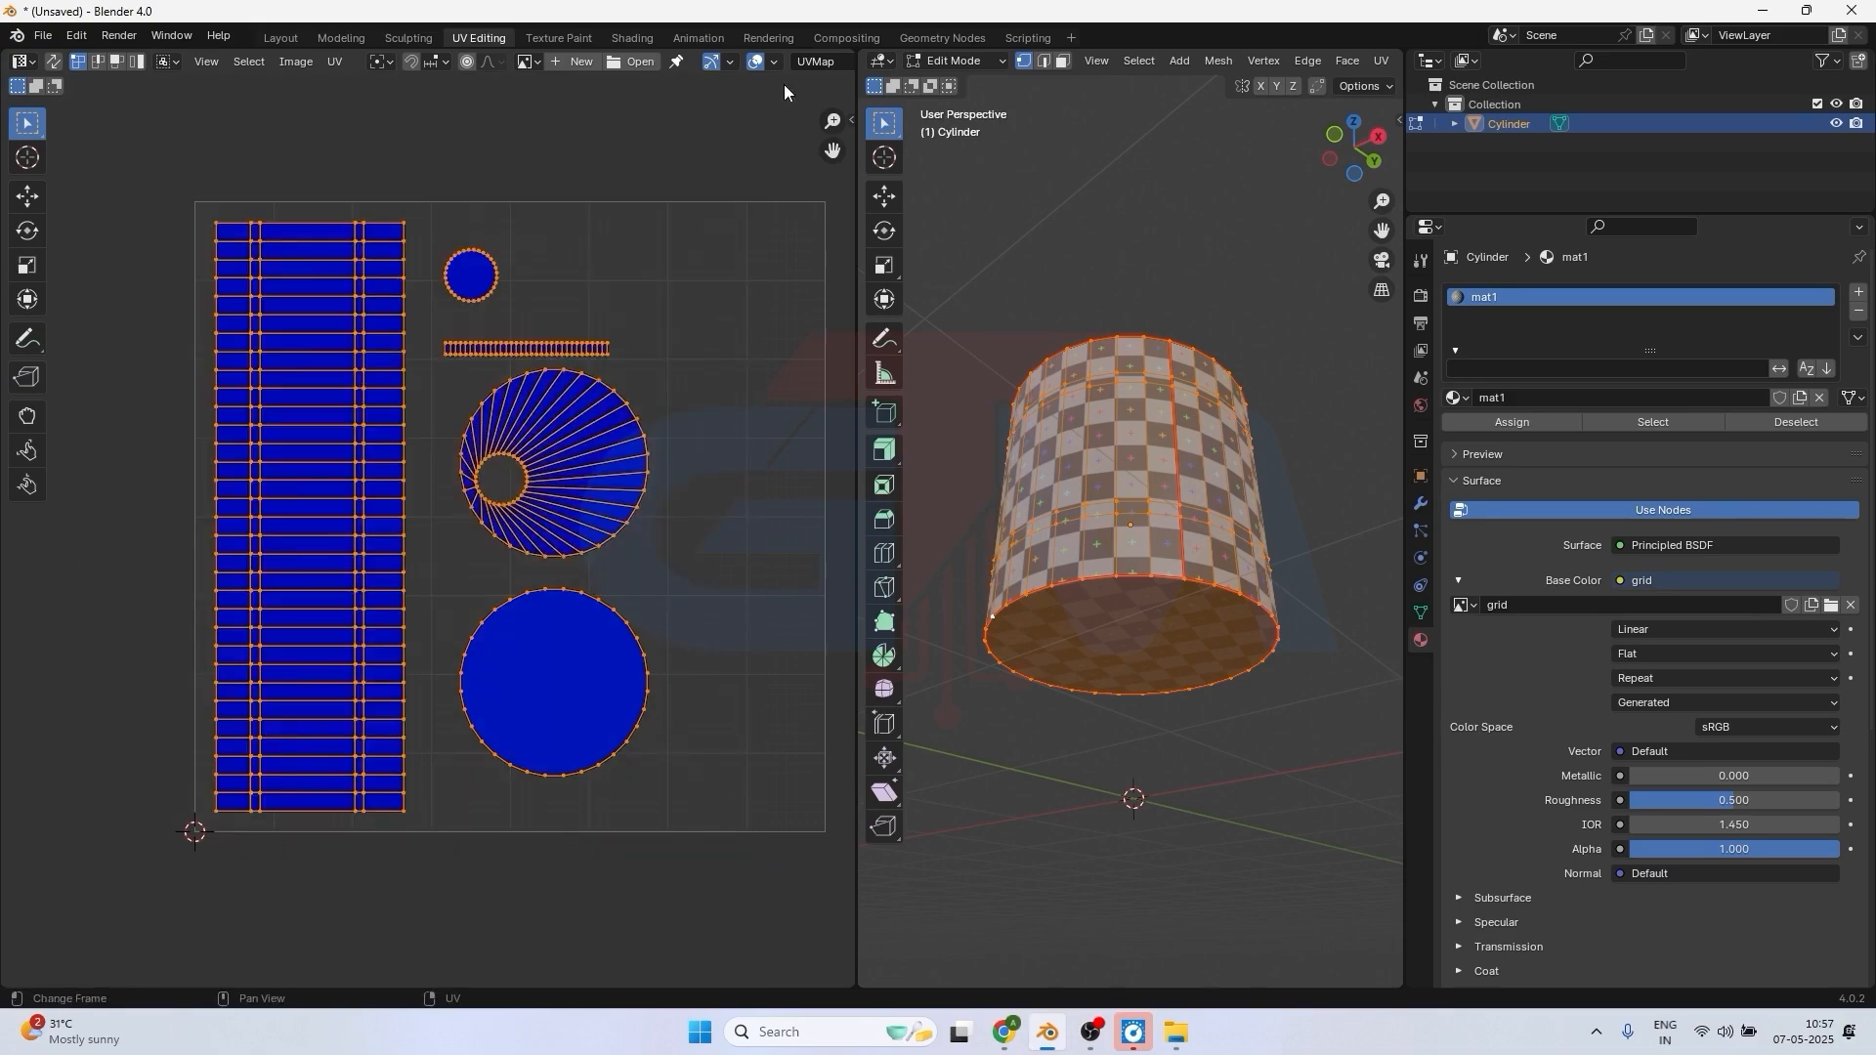
click(772, 62)
drag(148, 160, 785, 920)
key(s)
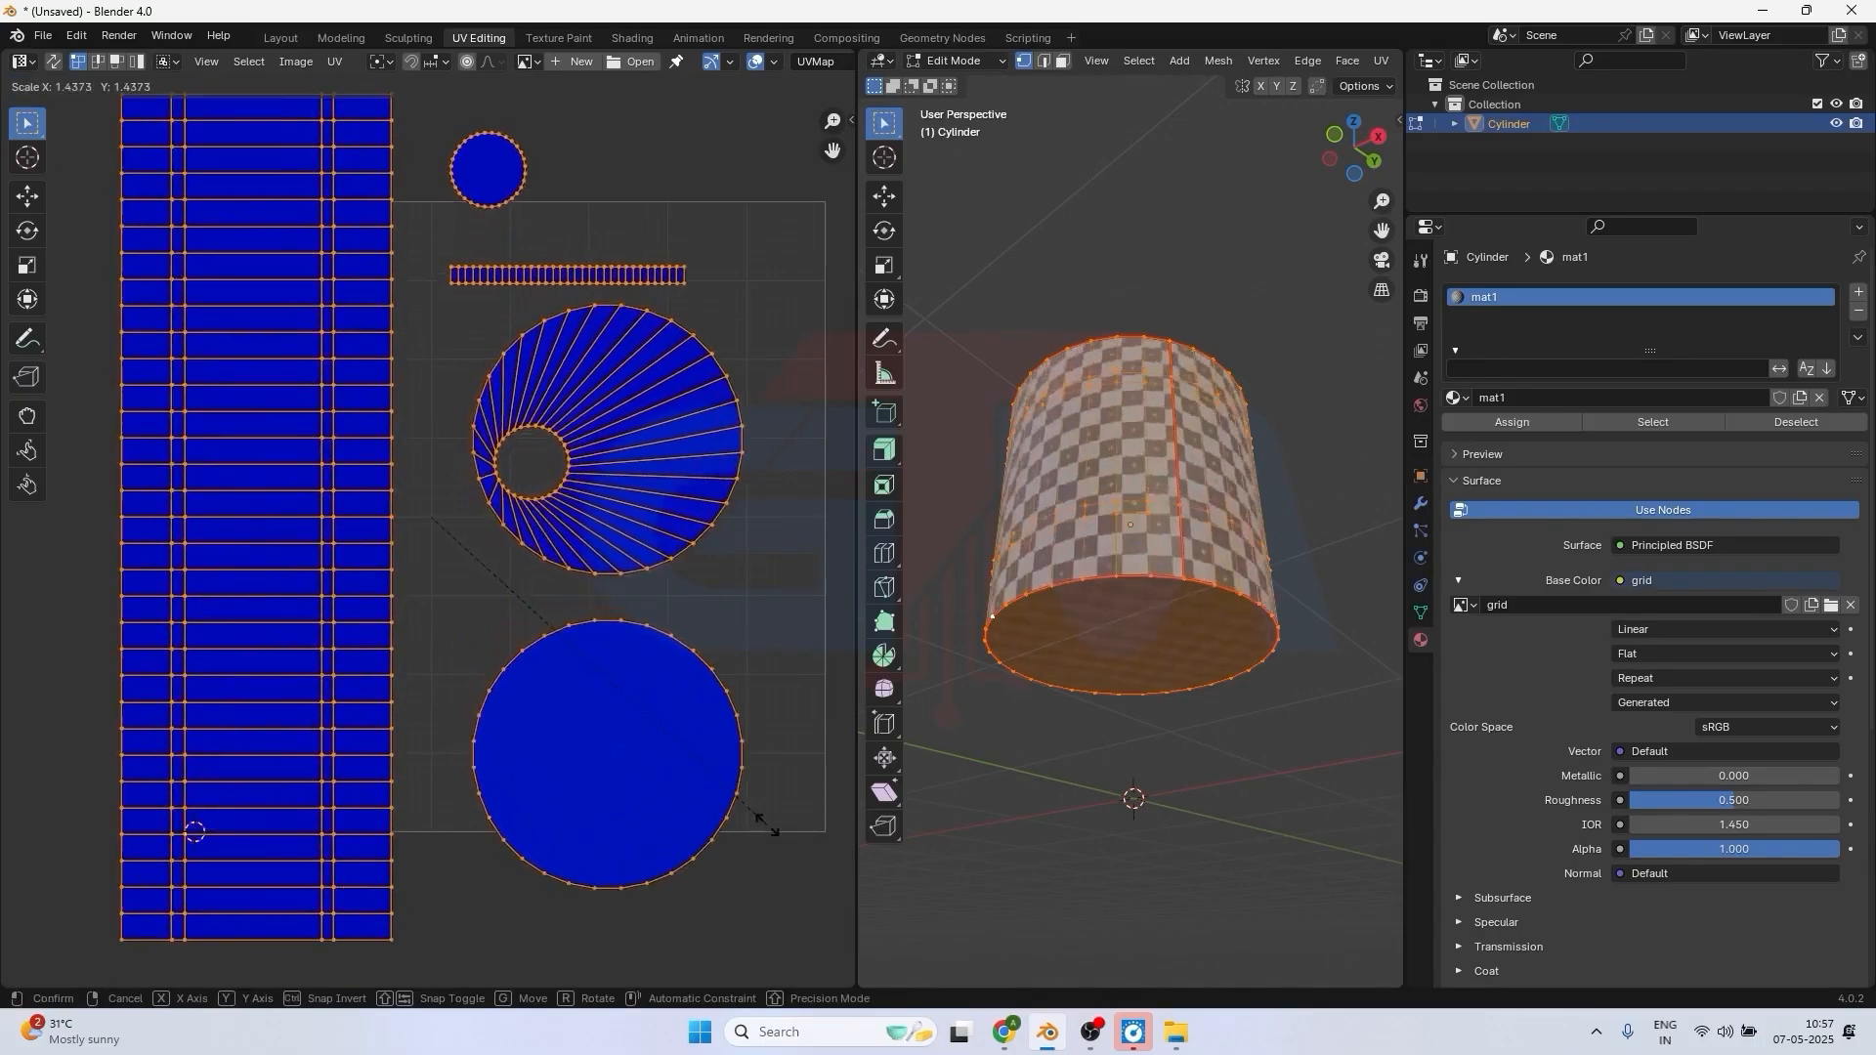
click(808, 866)
scroll(400, 564, down, 2)
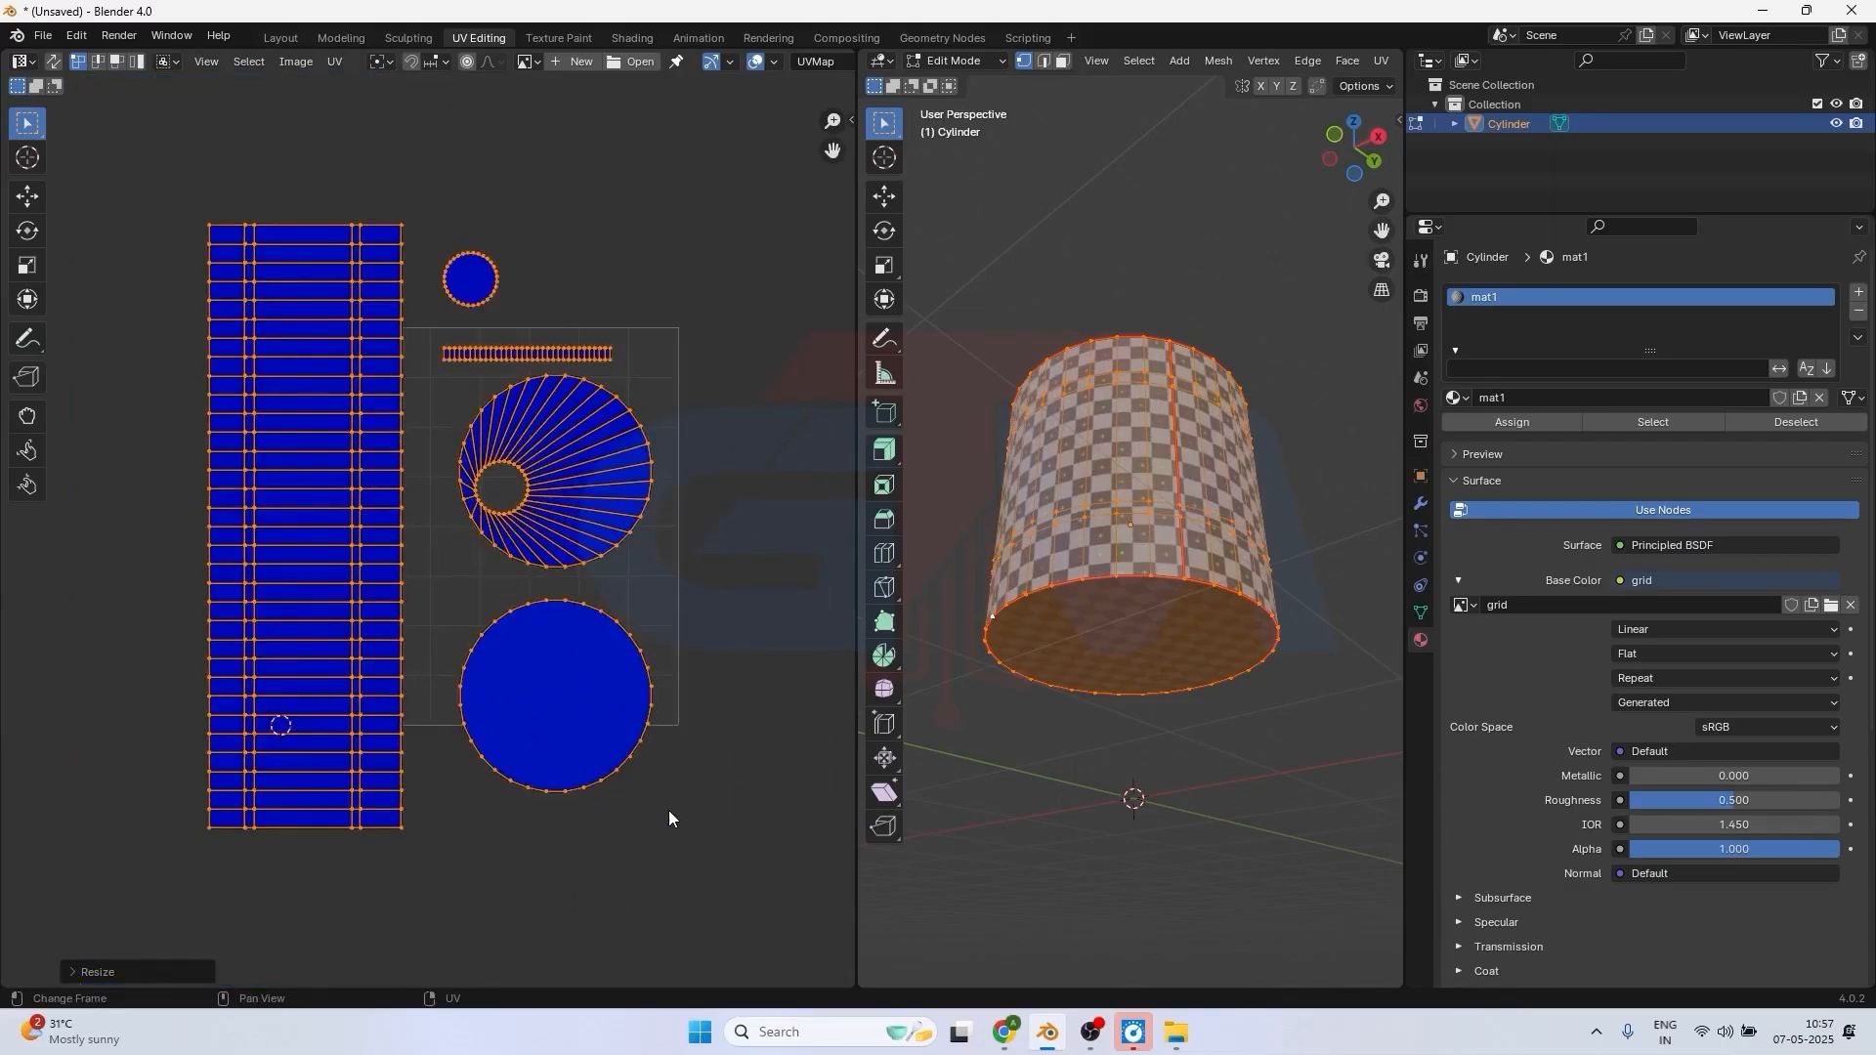
key(s)
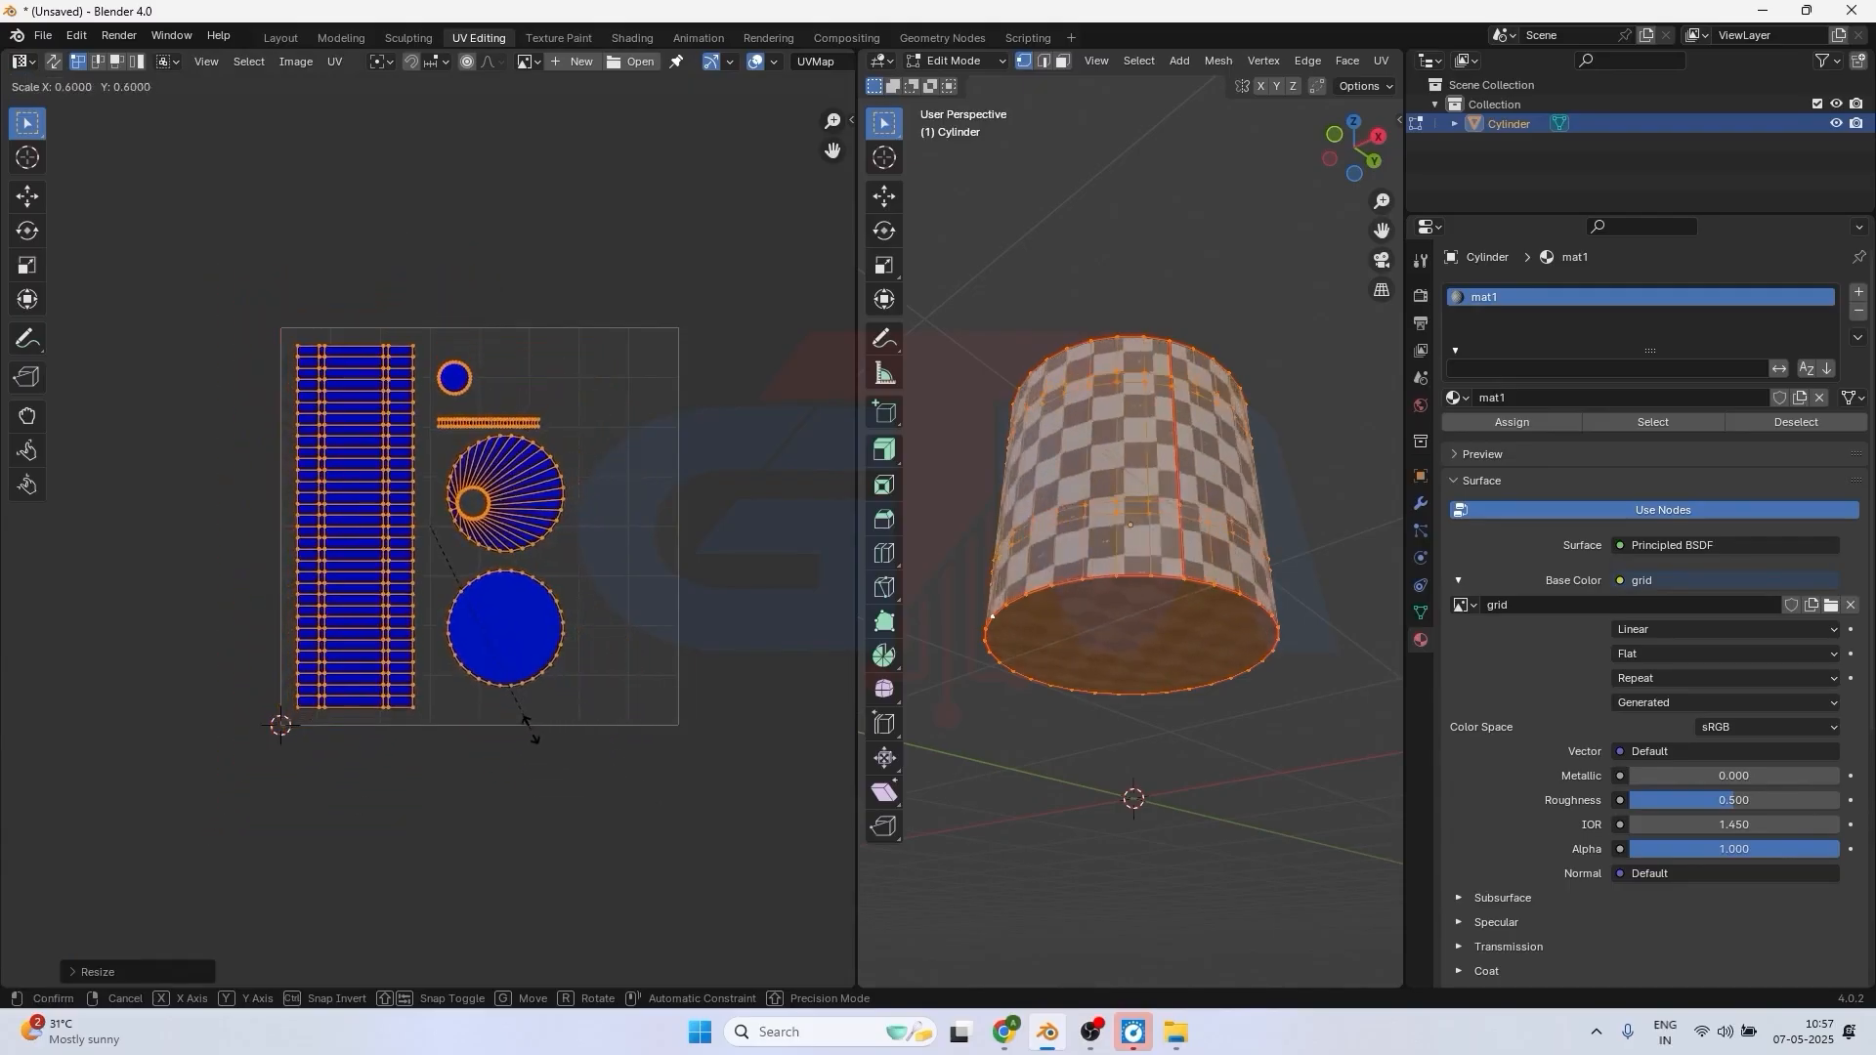
click(522, 732)
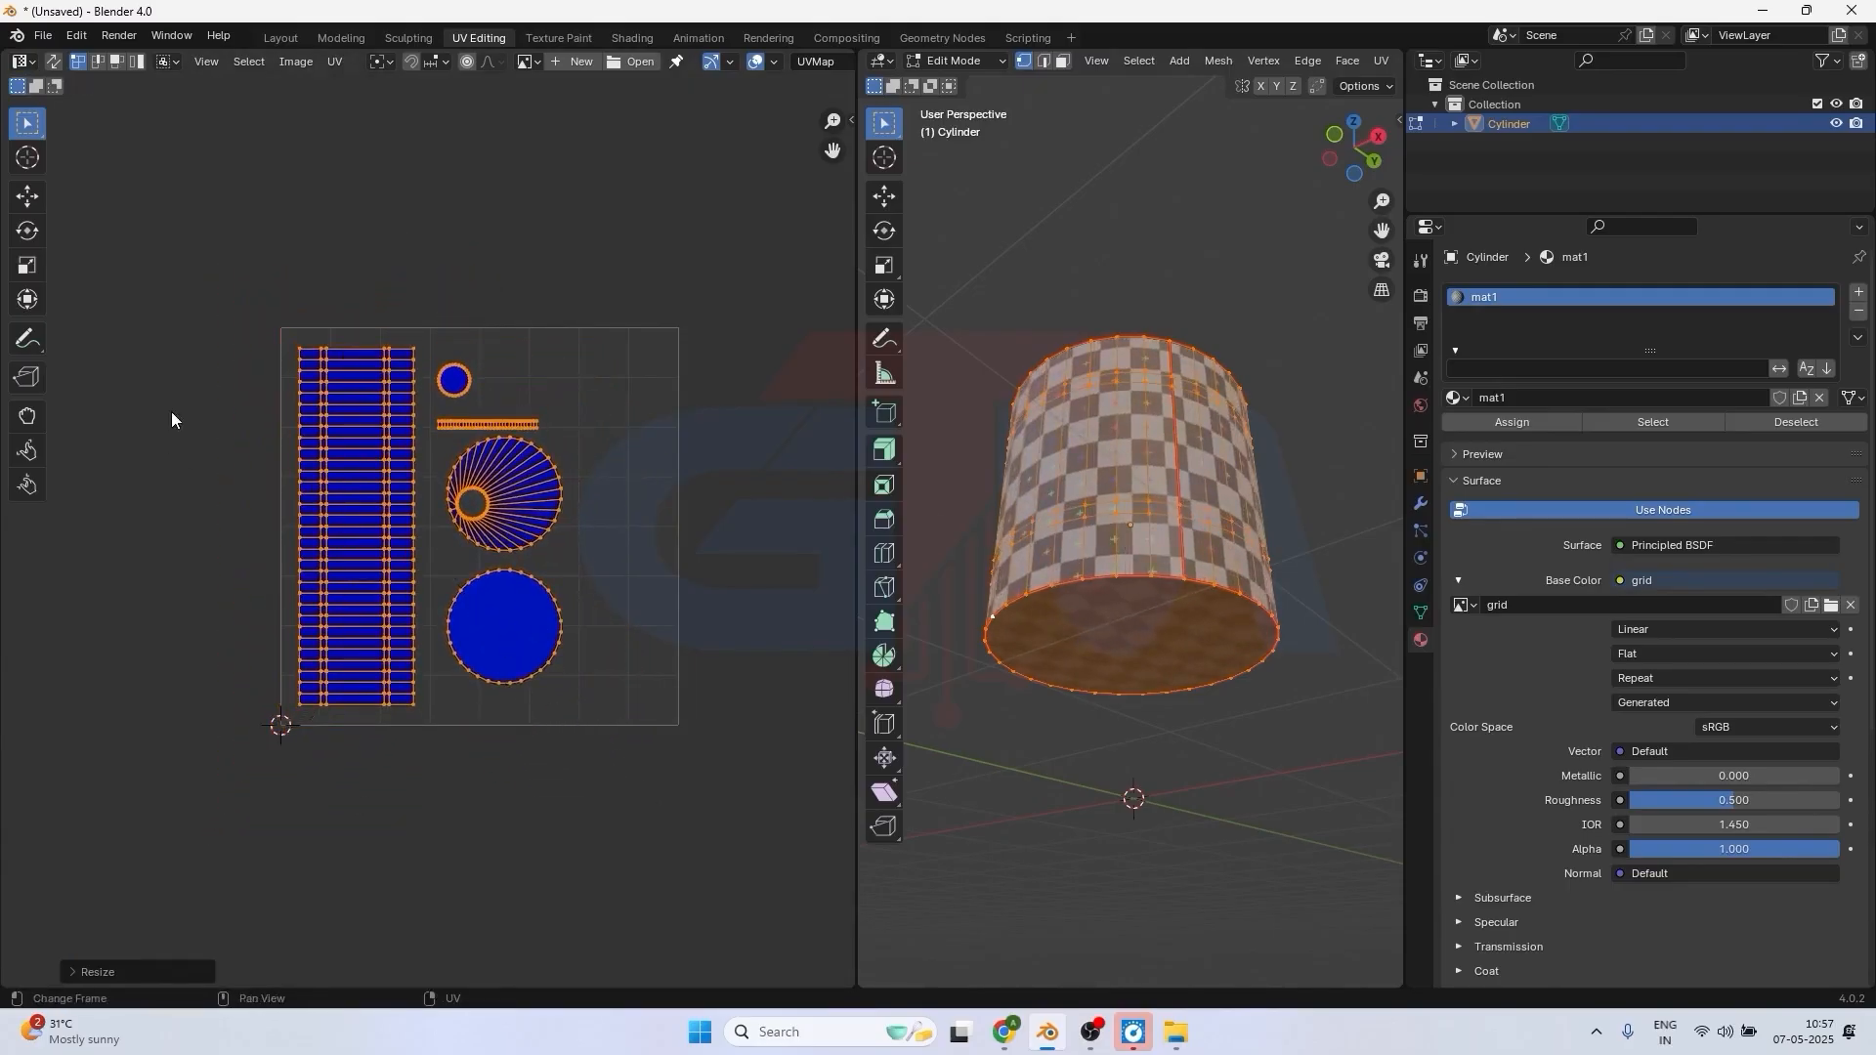
Try enlarging only the bottom-face circle's UV island to test the area stretch display, and undo the scaling.
click(528, 626)
key(l)
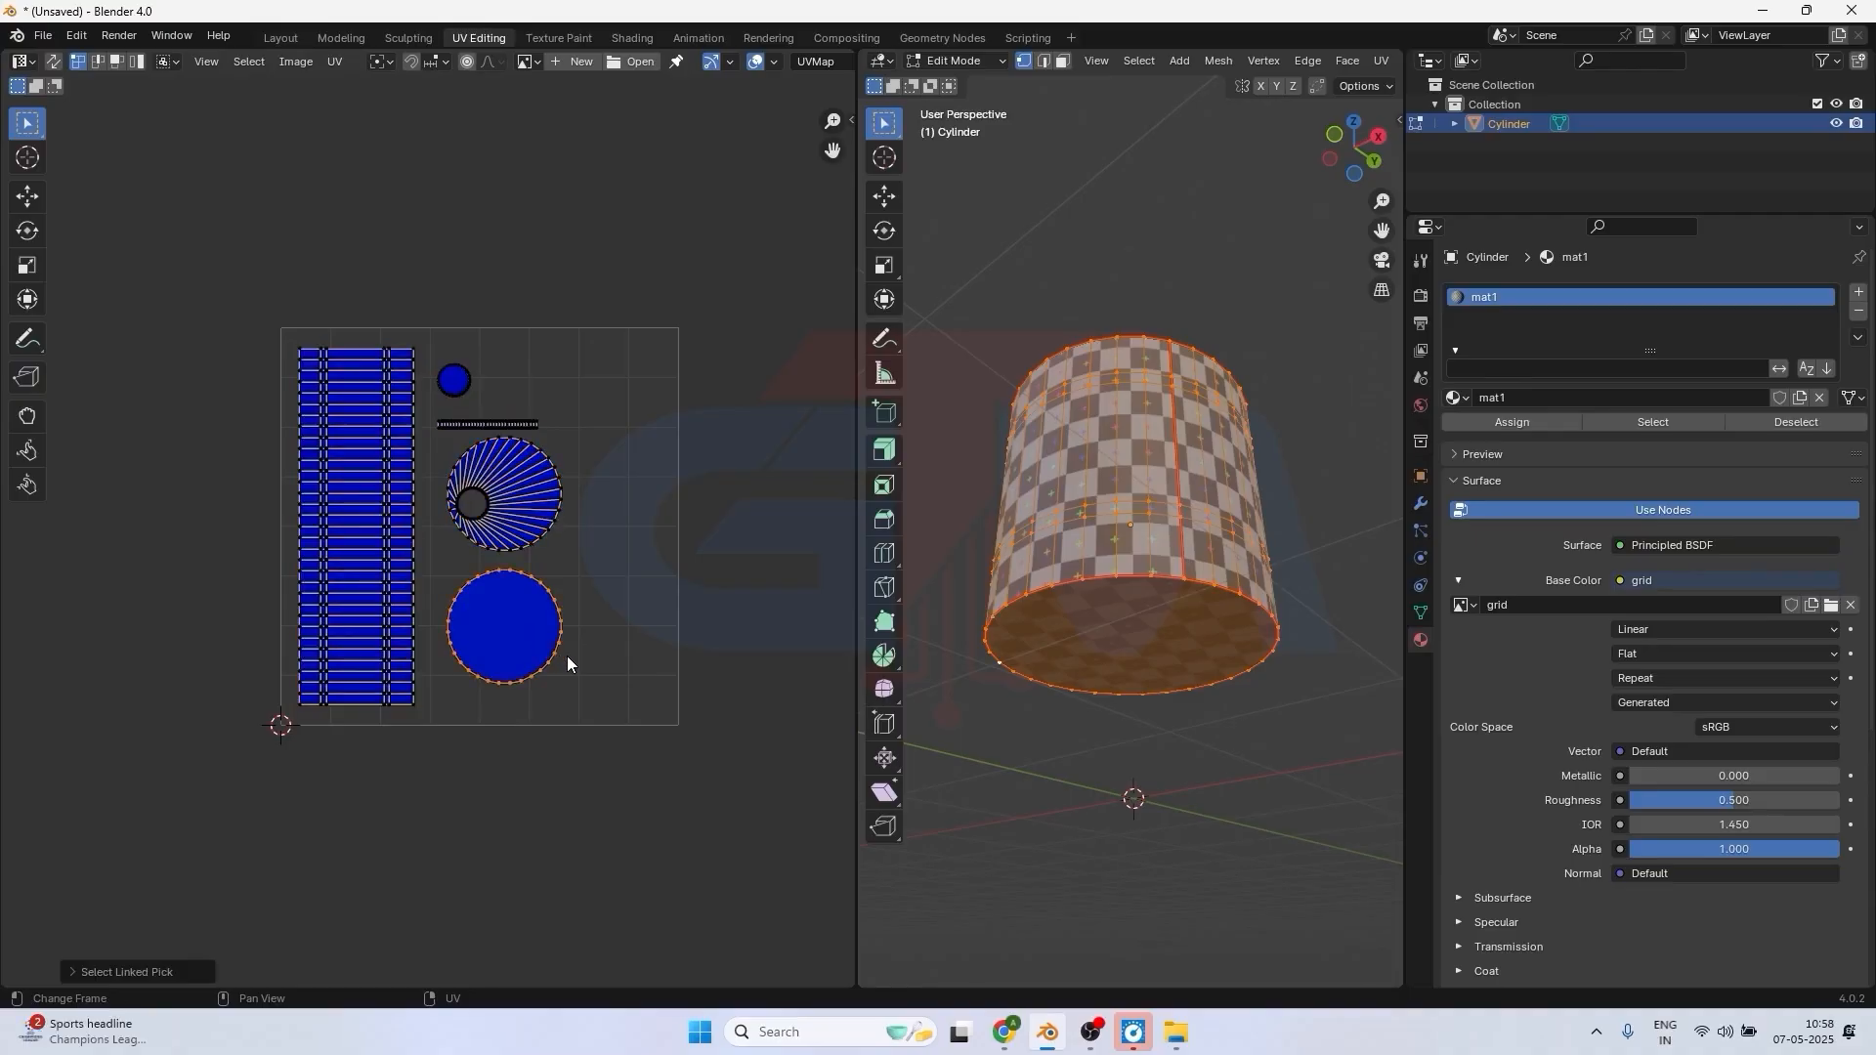
key(s)
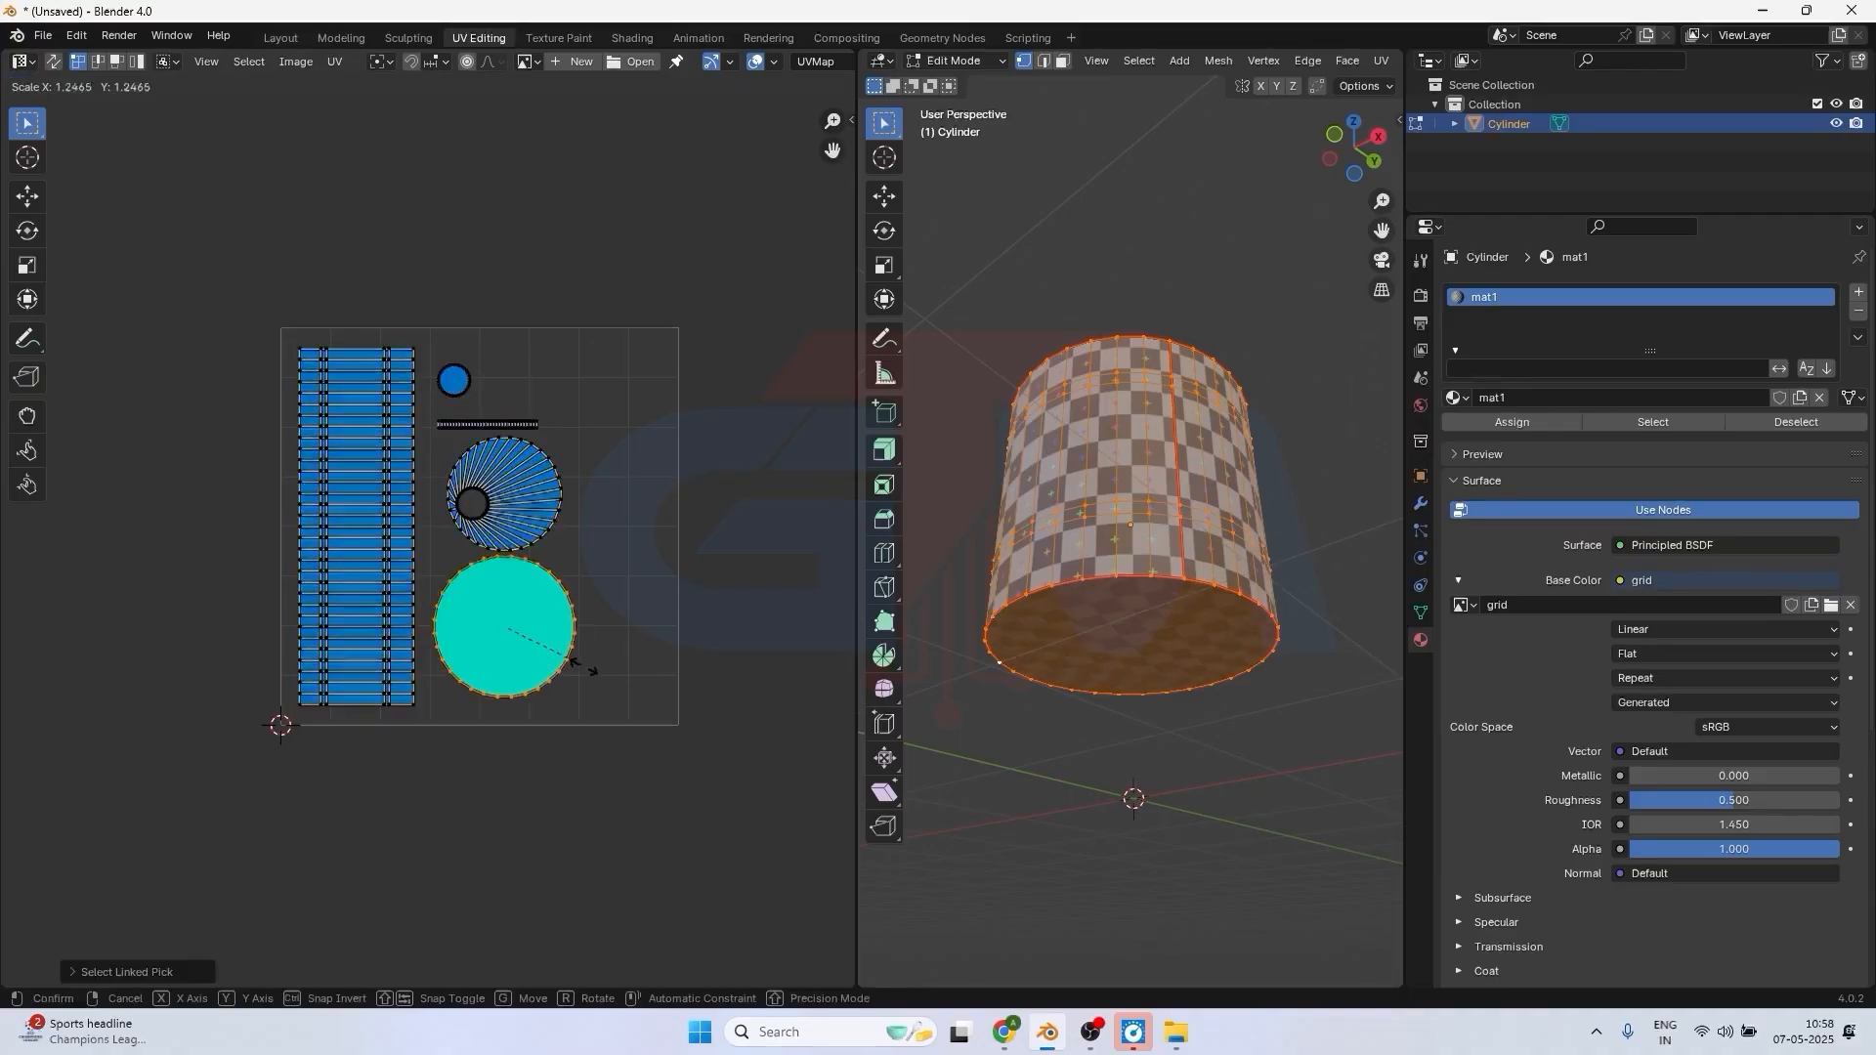
click(606, 686)
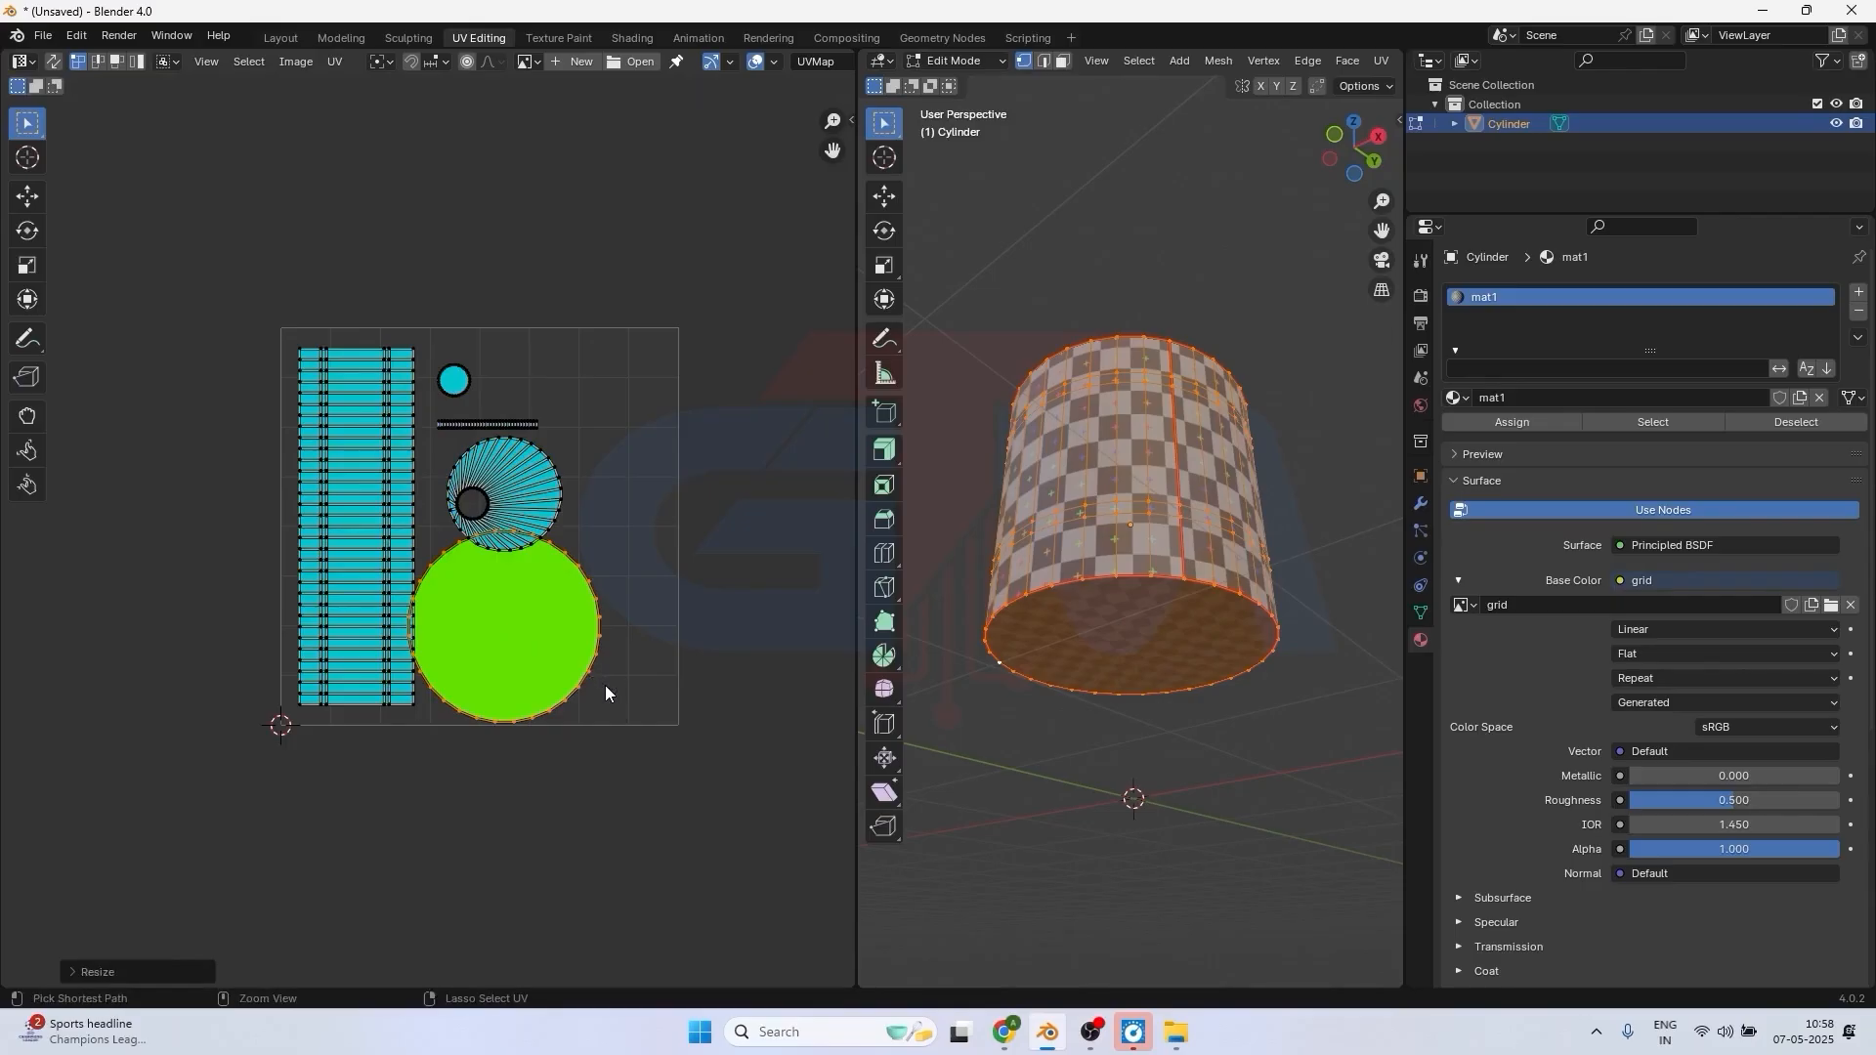
key(ctrl+z)
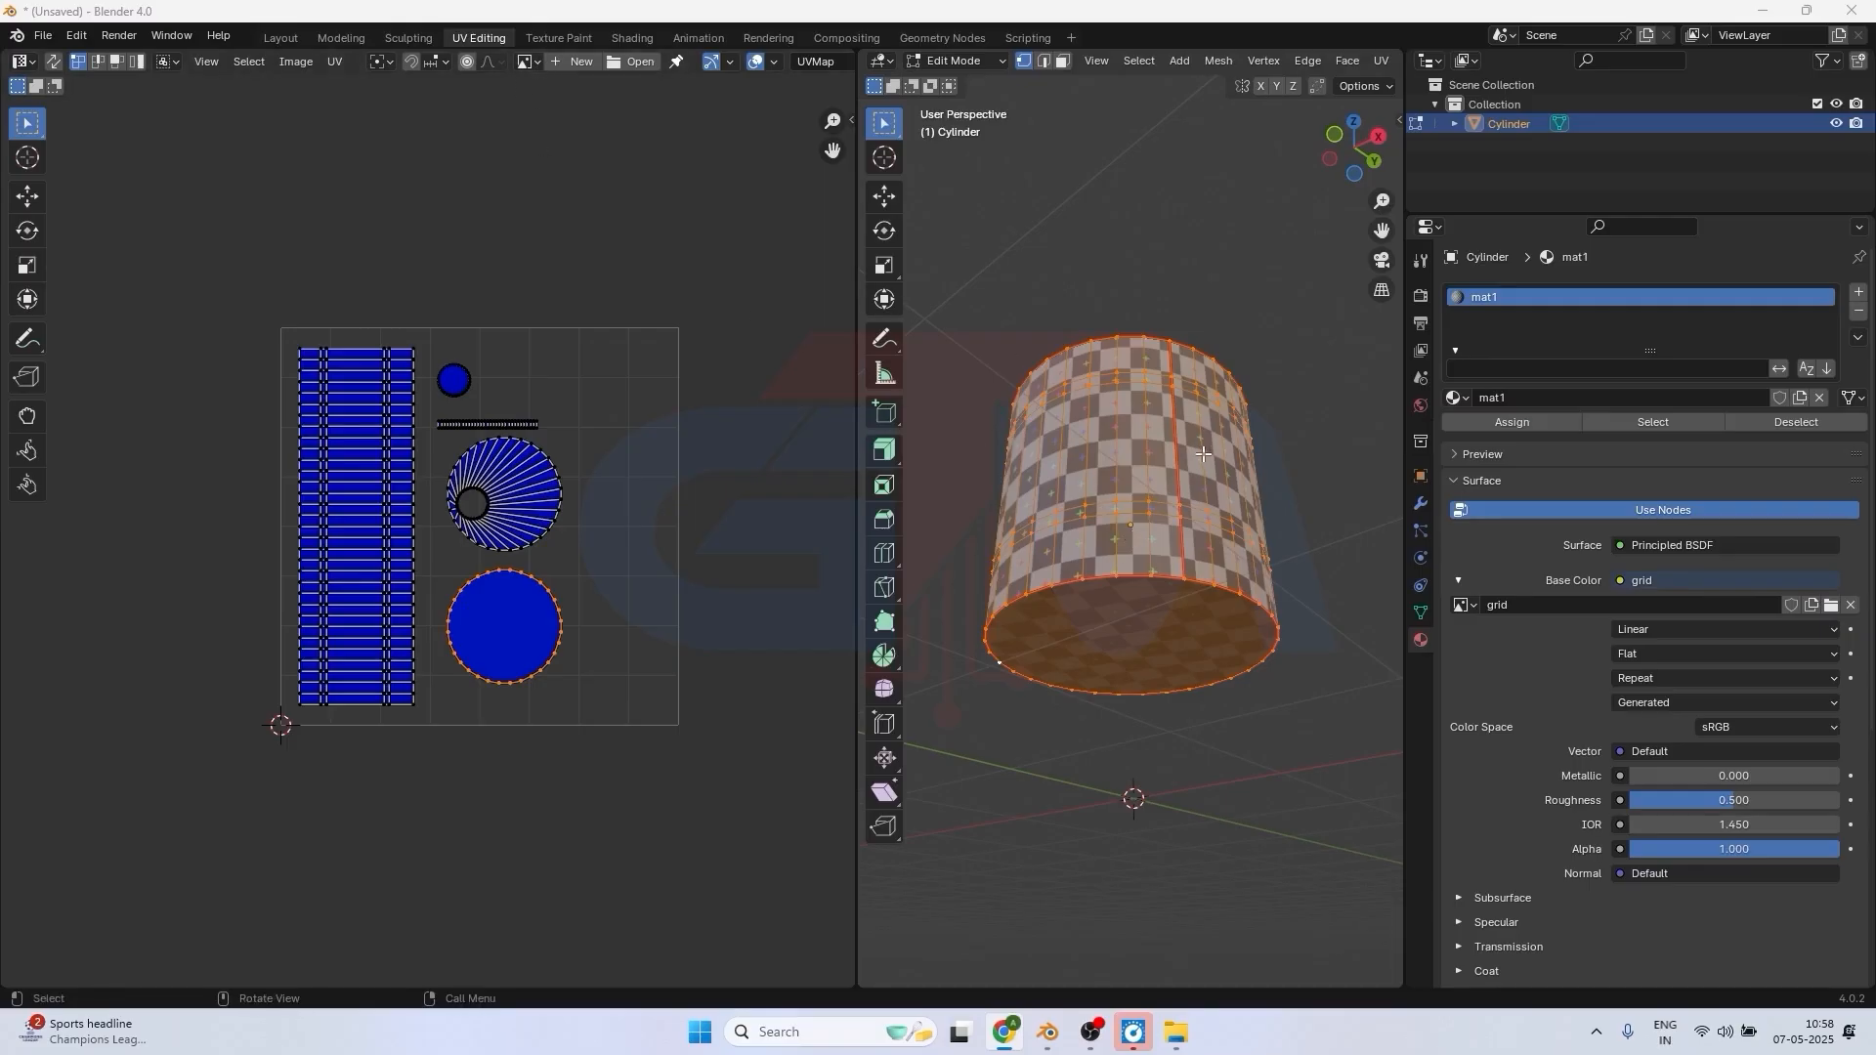
Show the grid image behind the UV layout and turn off Display Stretch.
click(536, 62)
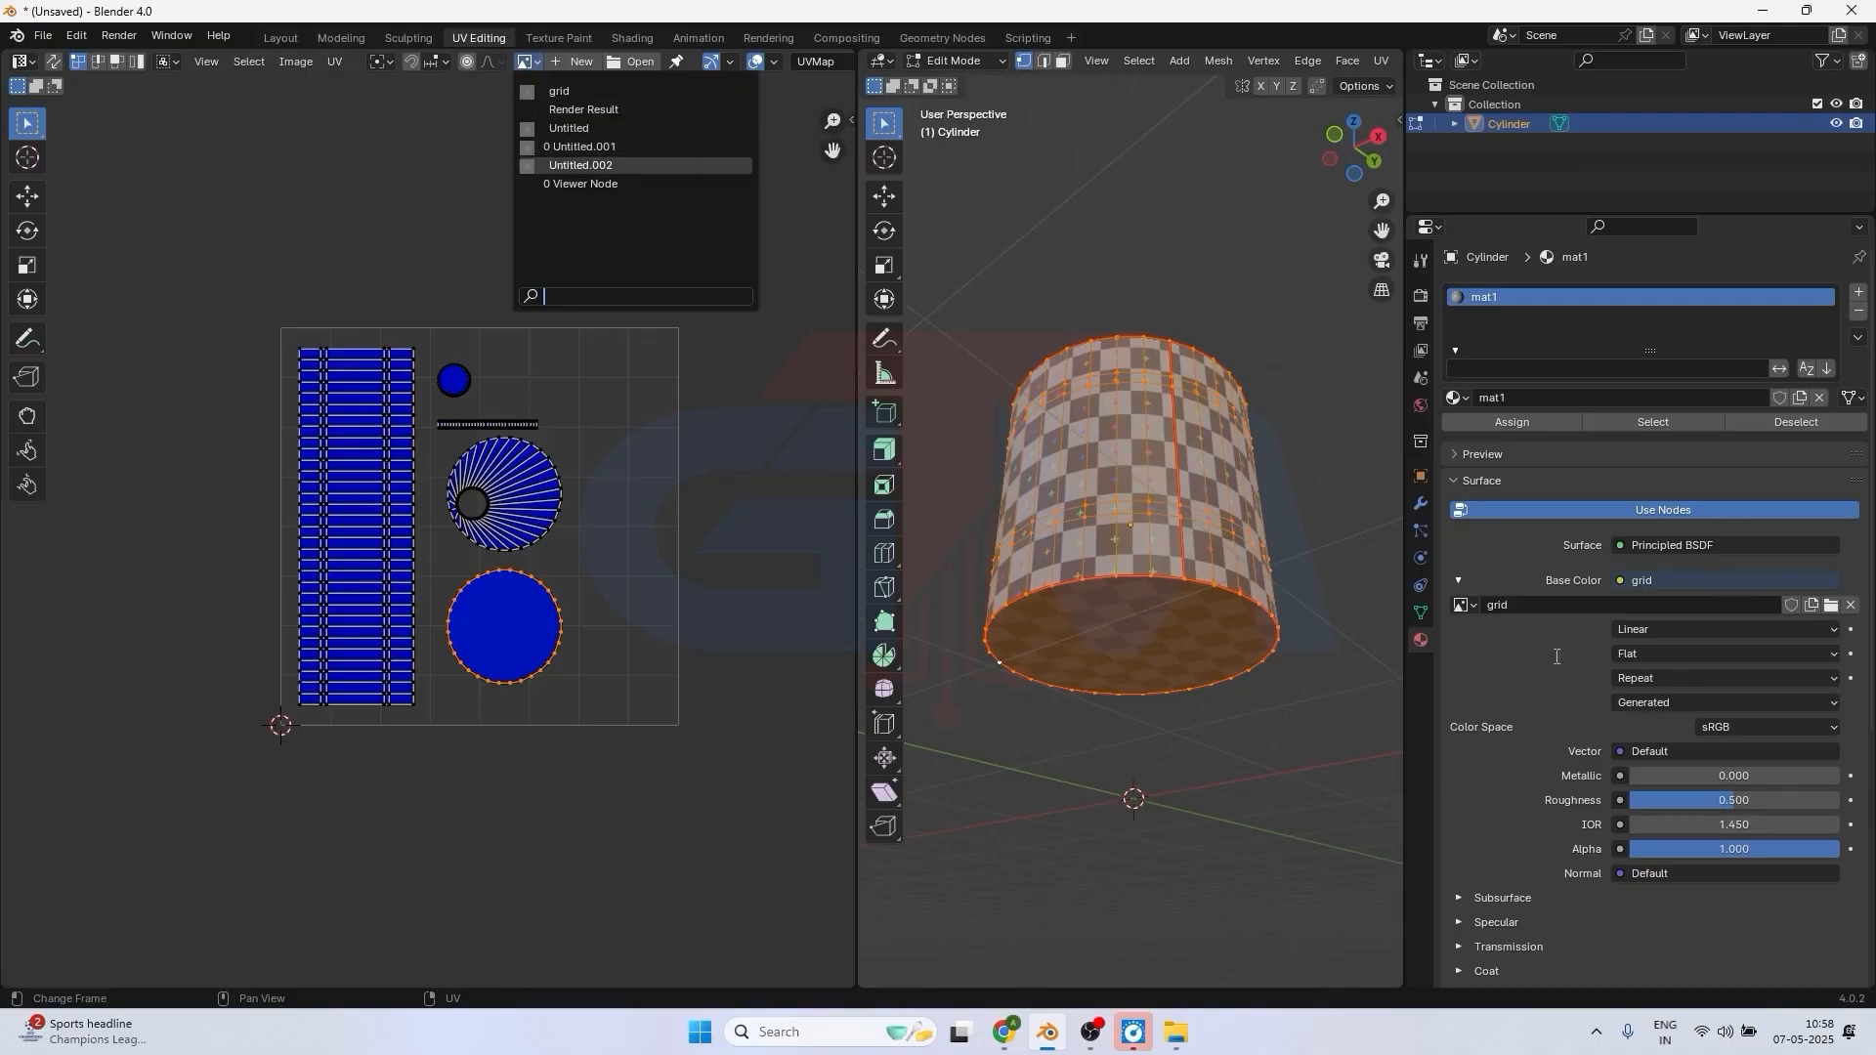
click(565, 90)
key(Home)
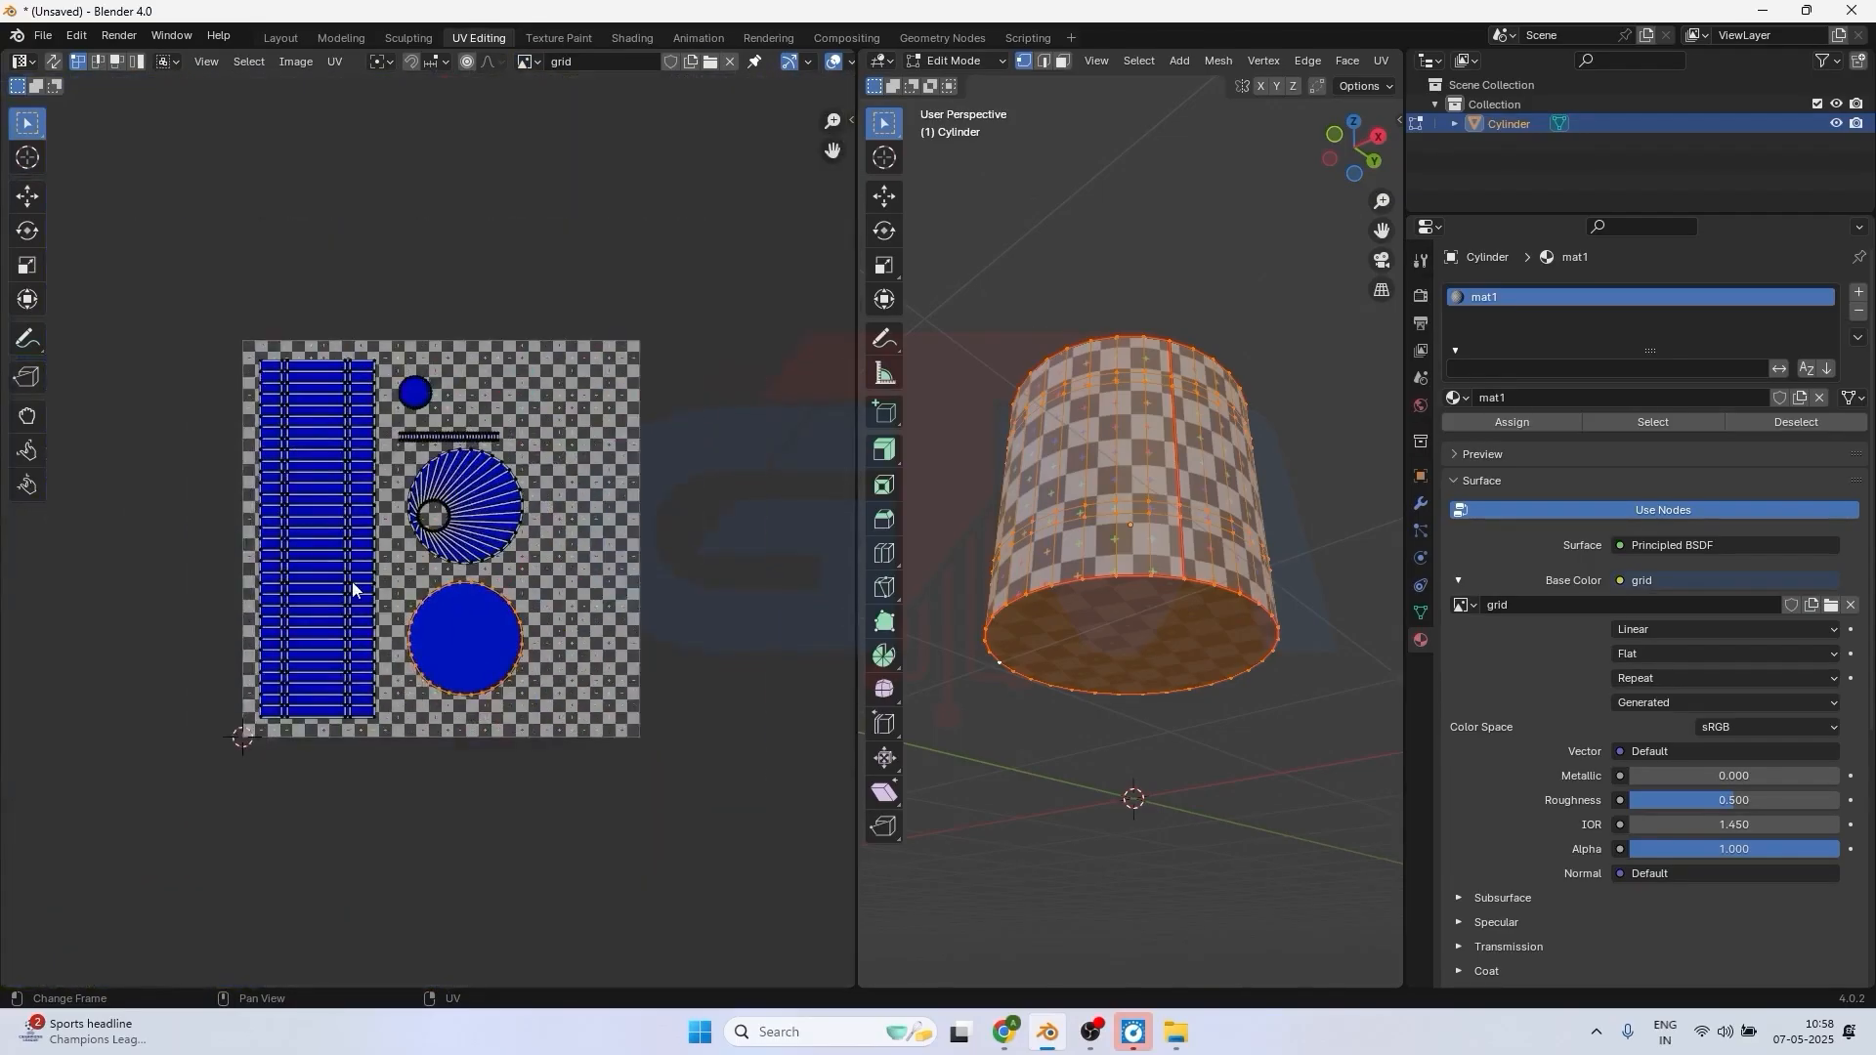
scroll(353, 587, up, 2)
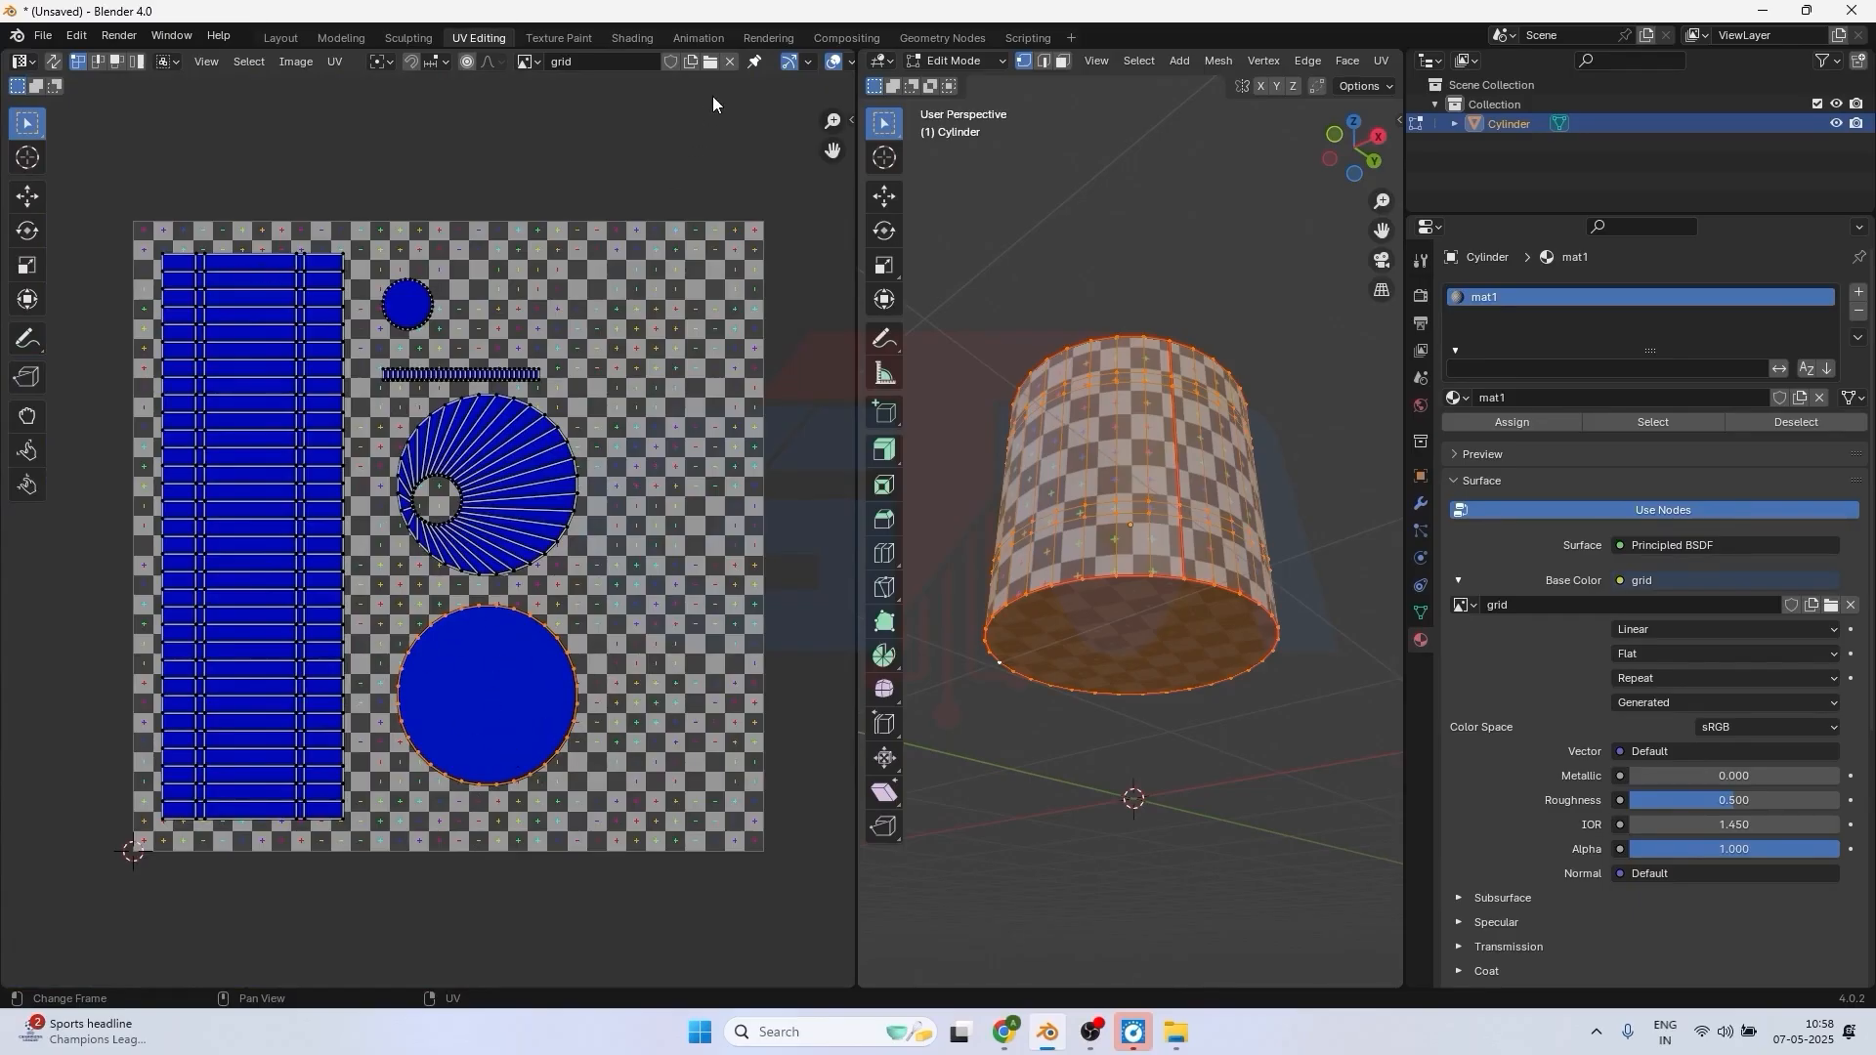
click(849, 62)
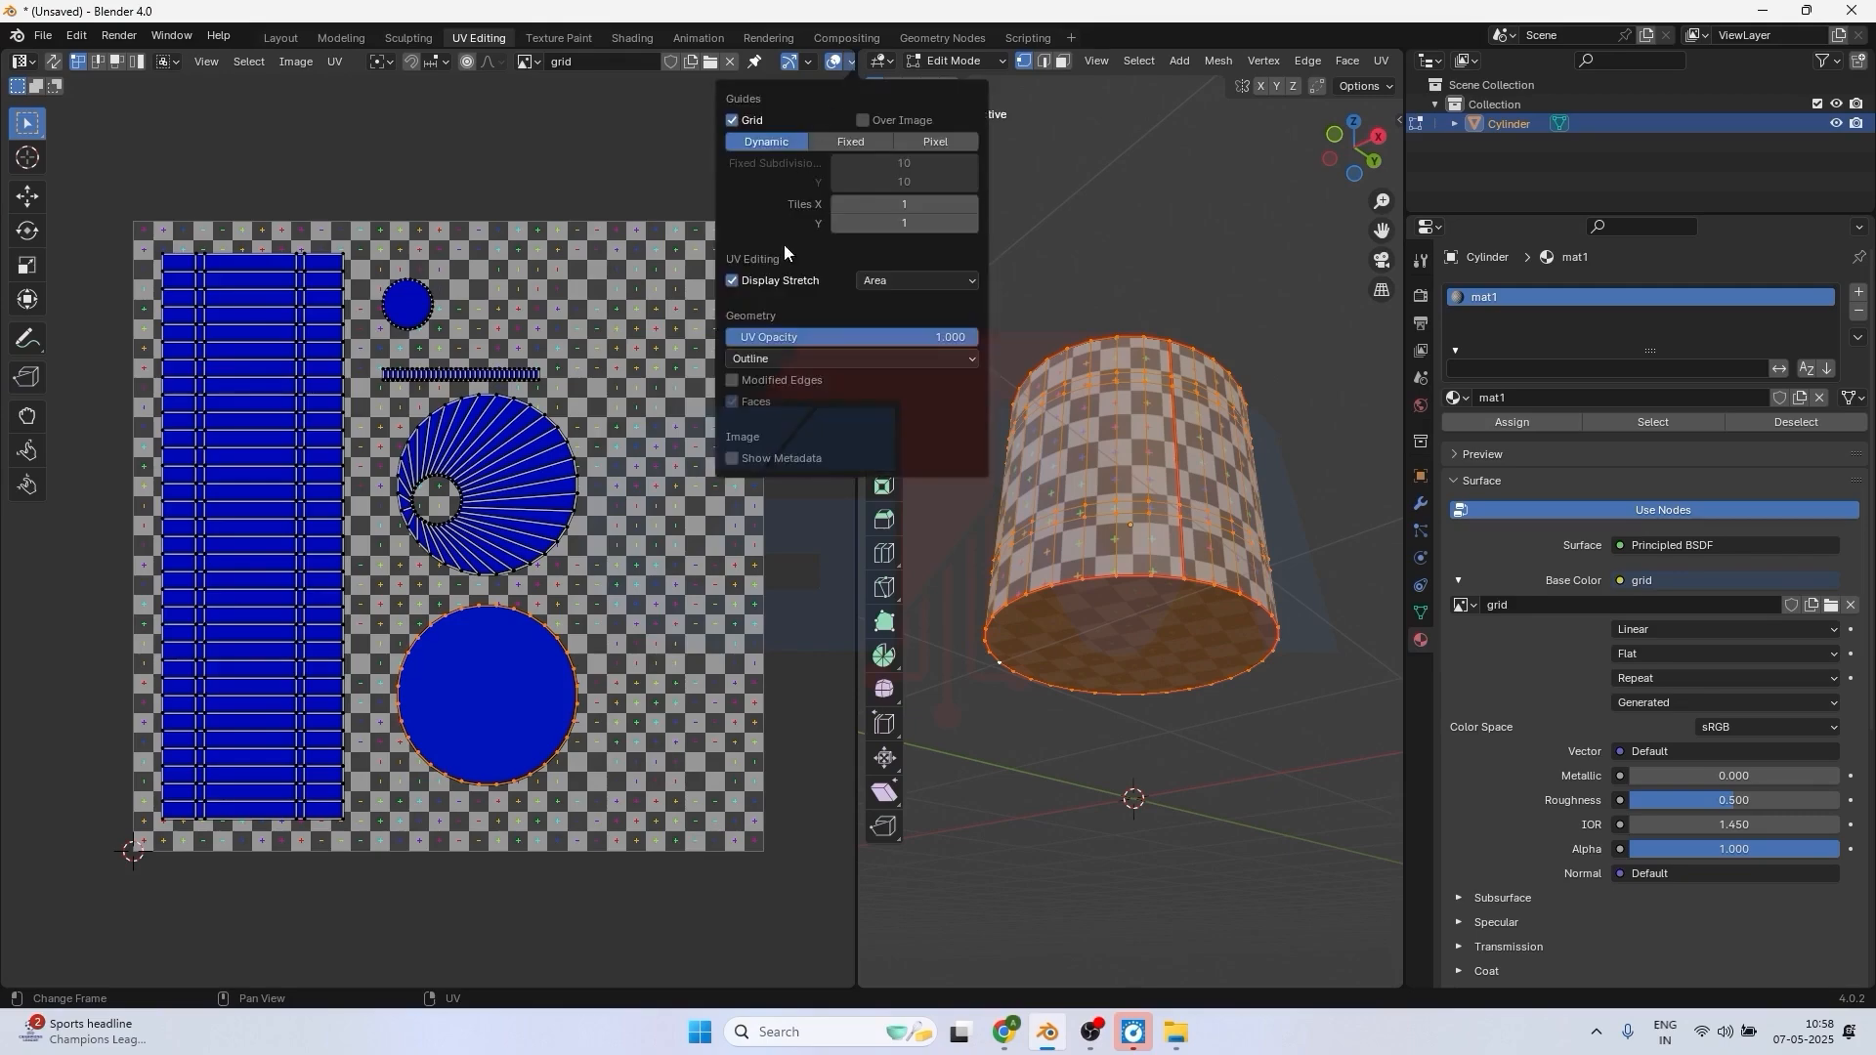
click(732, 281)
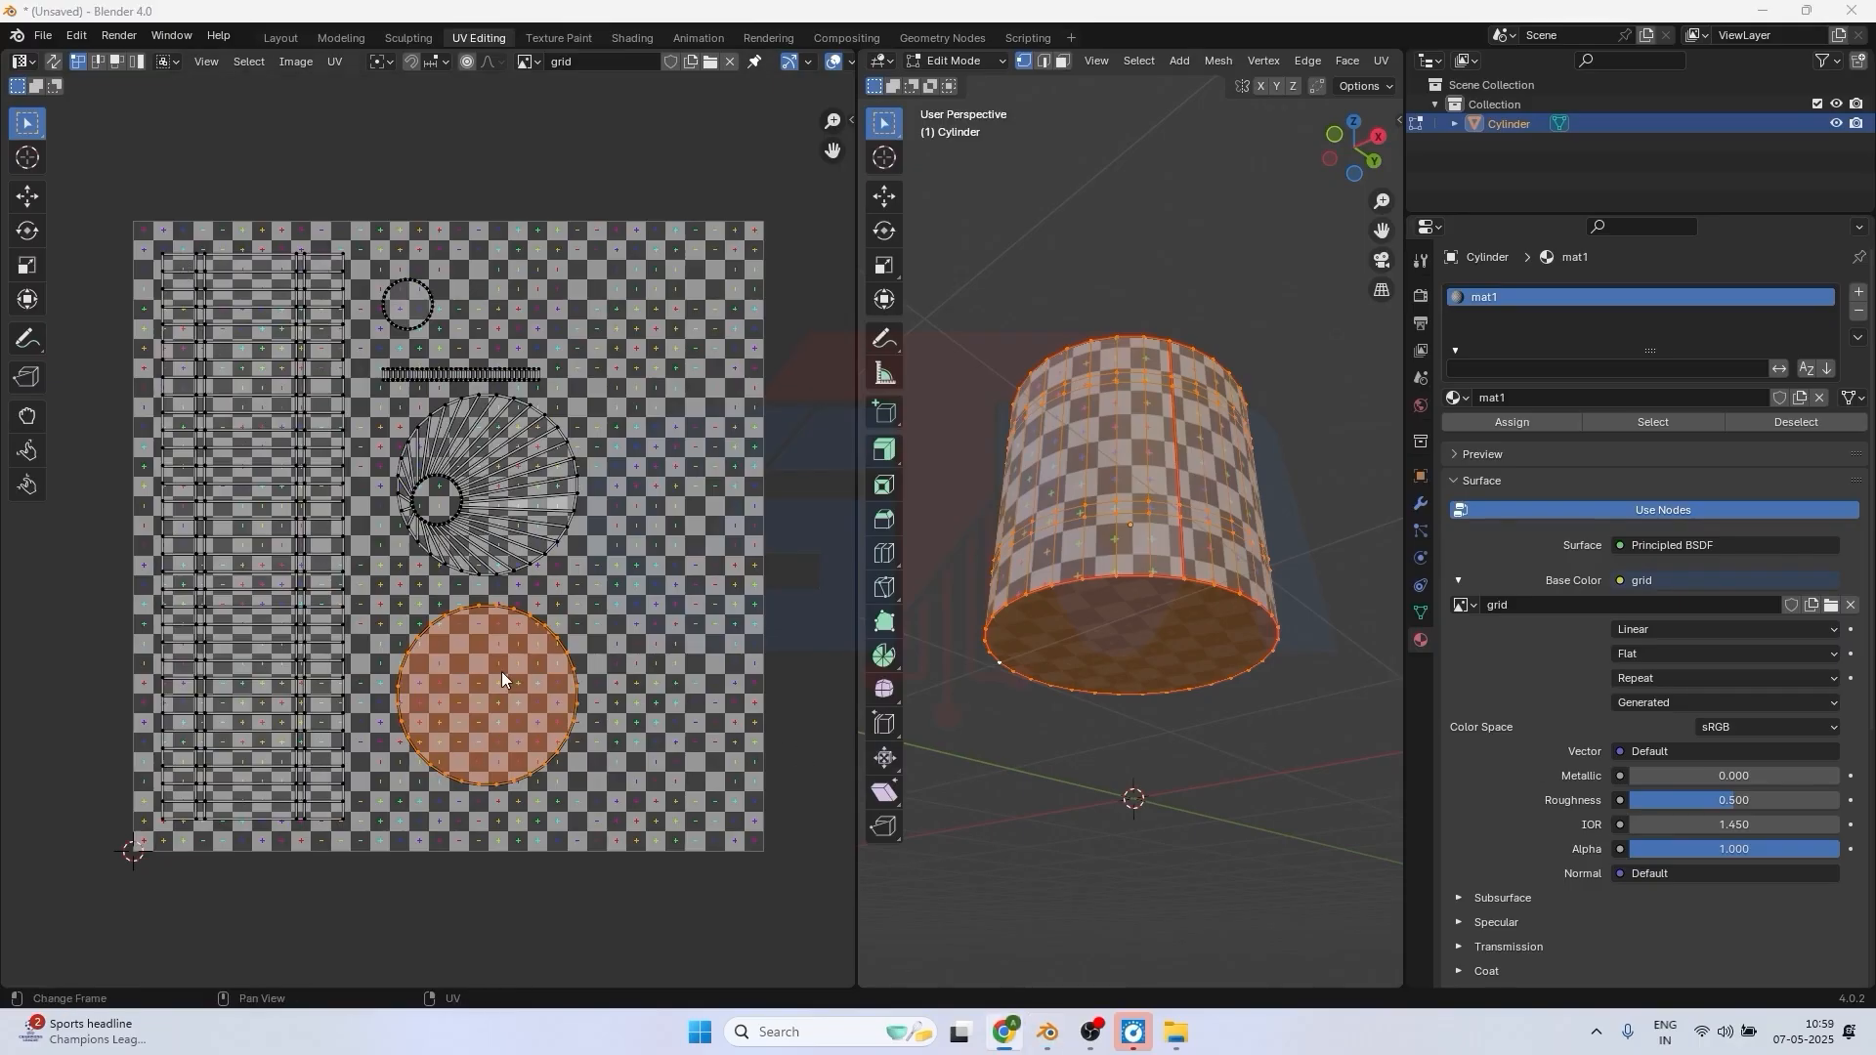
Select the bottom-face circle's UV island and shrink it twice, by about 0.31 and about 0.5, so it covers only a few checker squares.
click(501, 671)
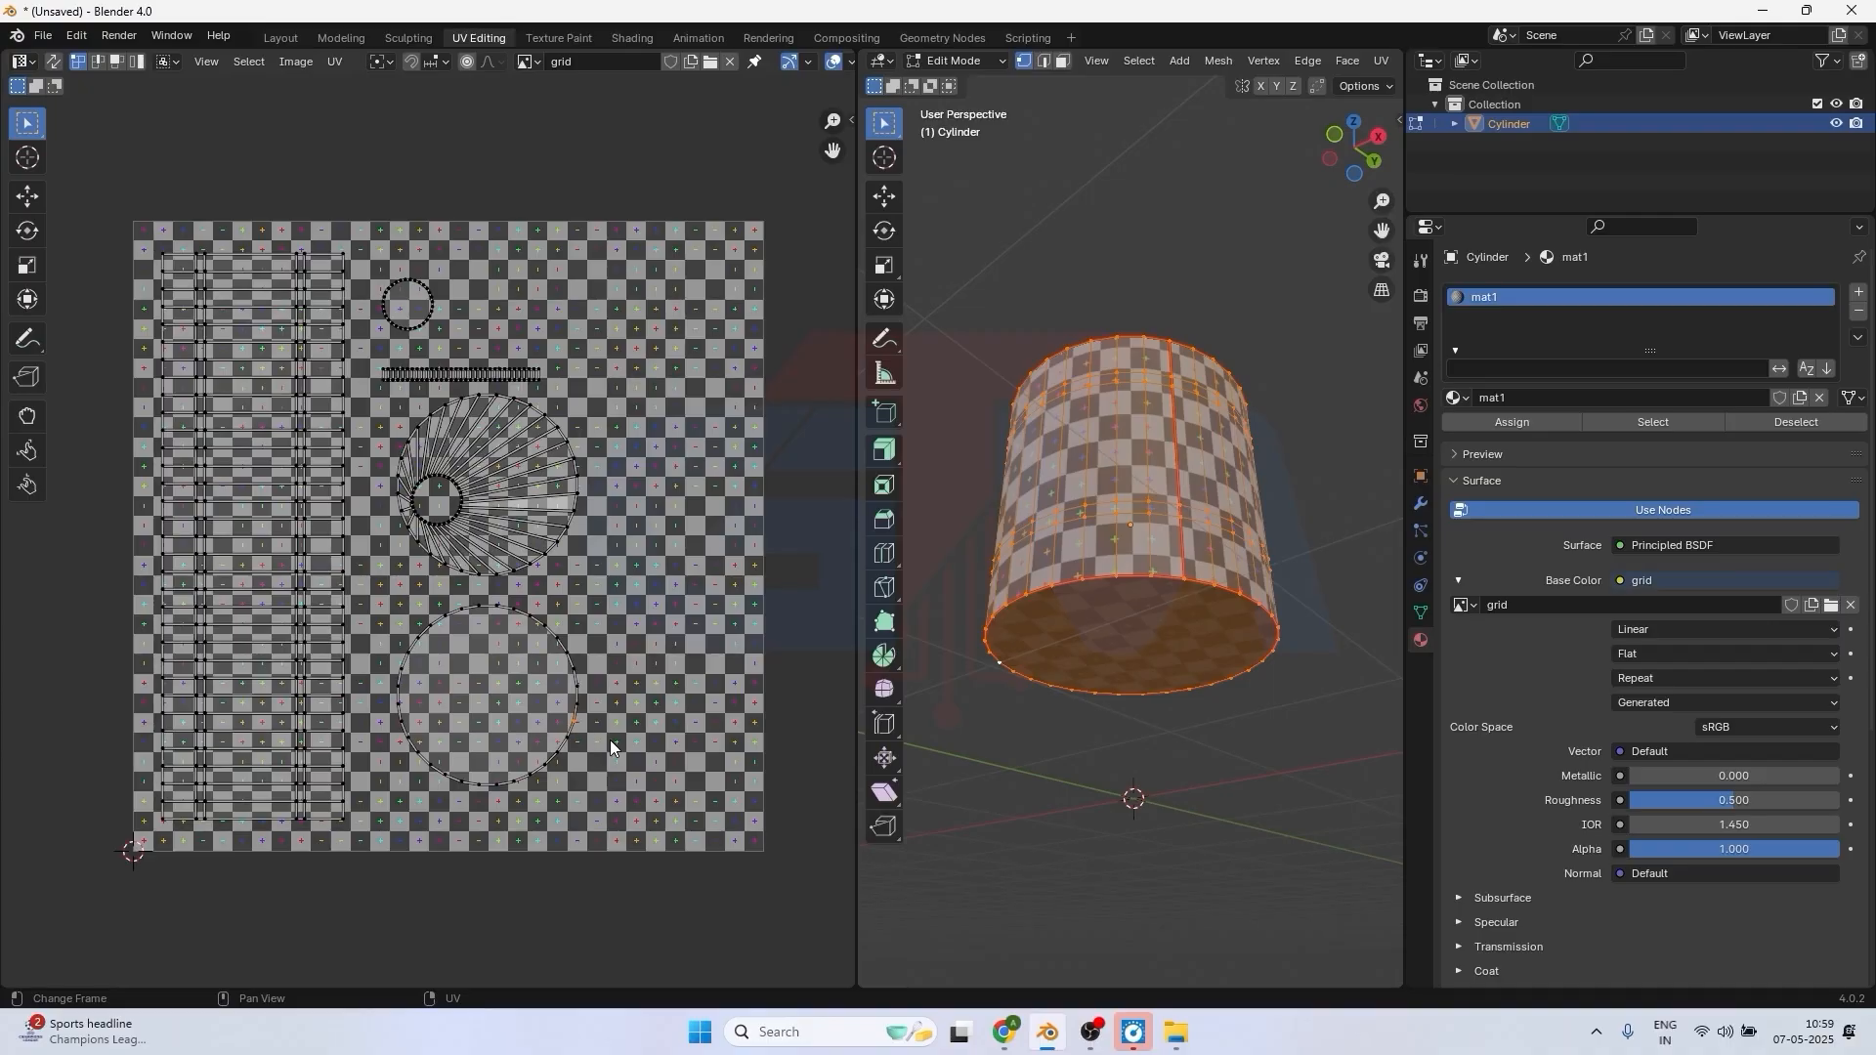
key(l)
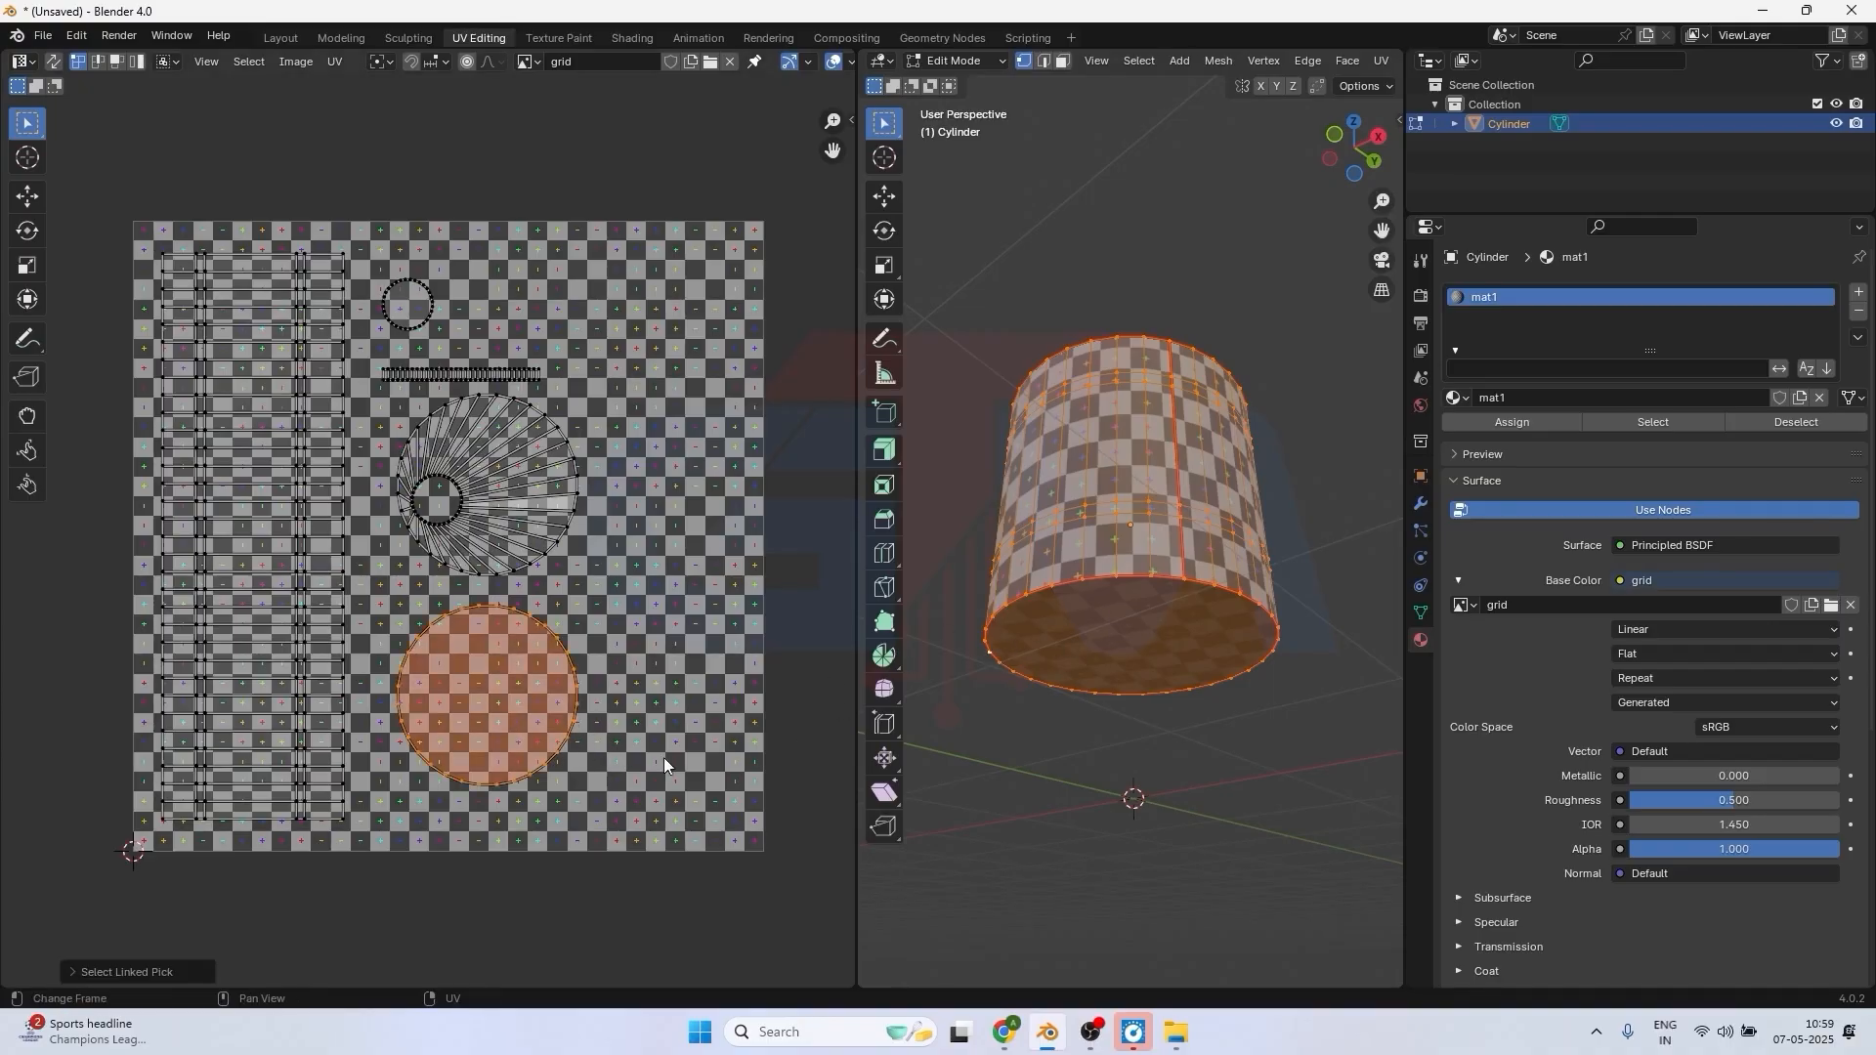
key(s)
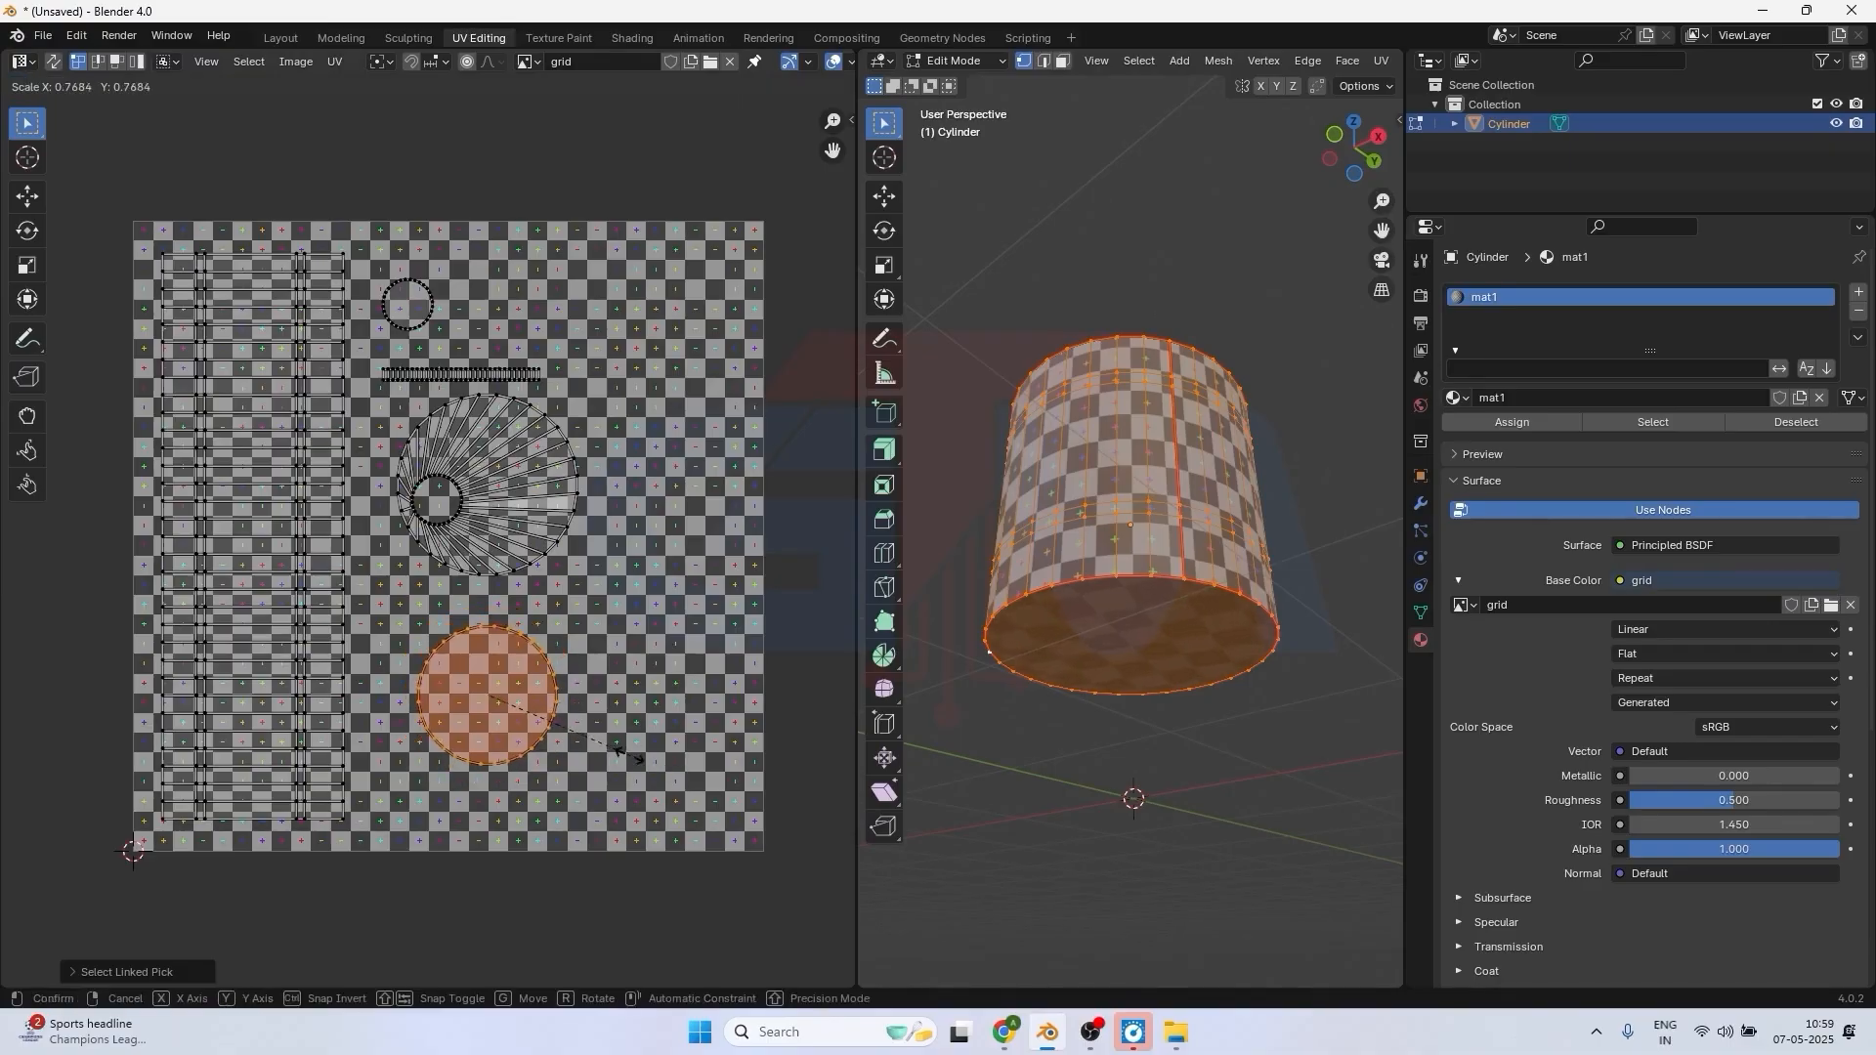
click(544, 723)
scroll(546, 728, up, 1)
scroll(545, 728, up, 2)
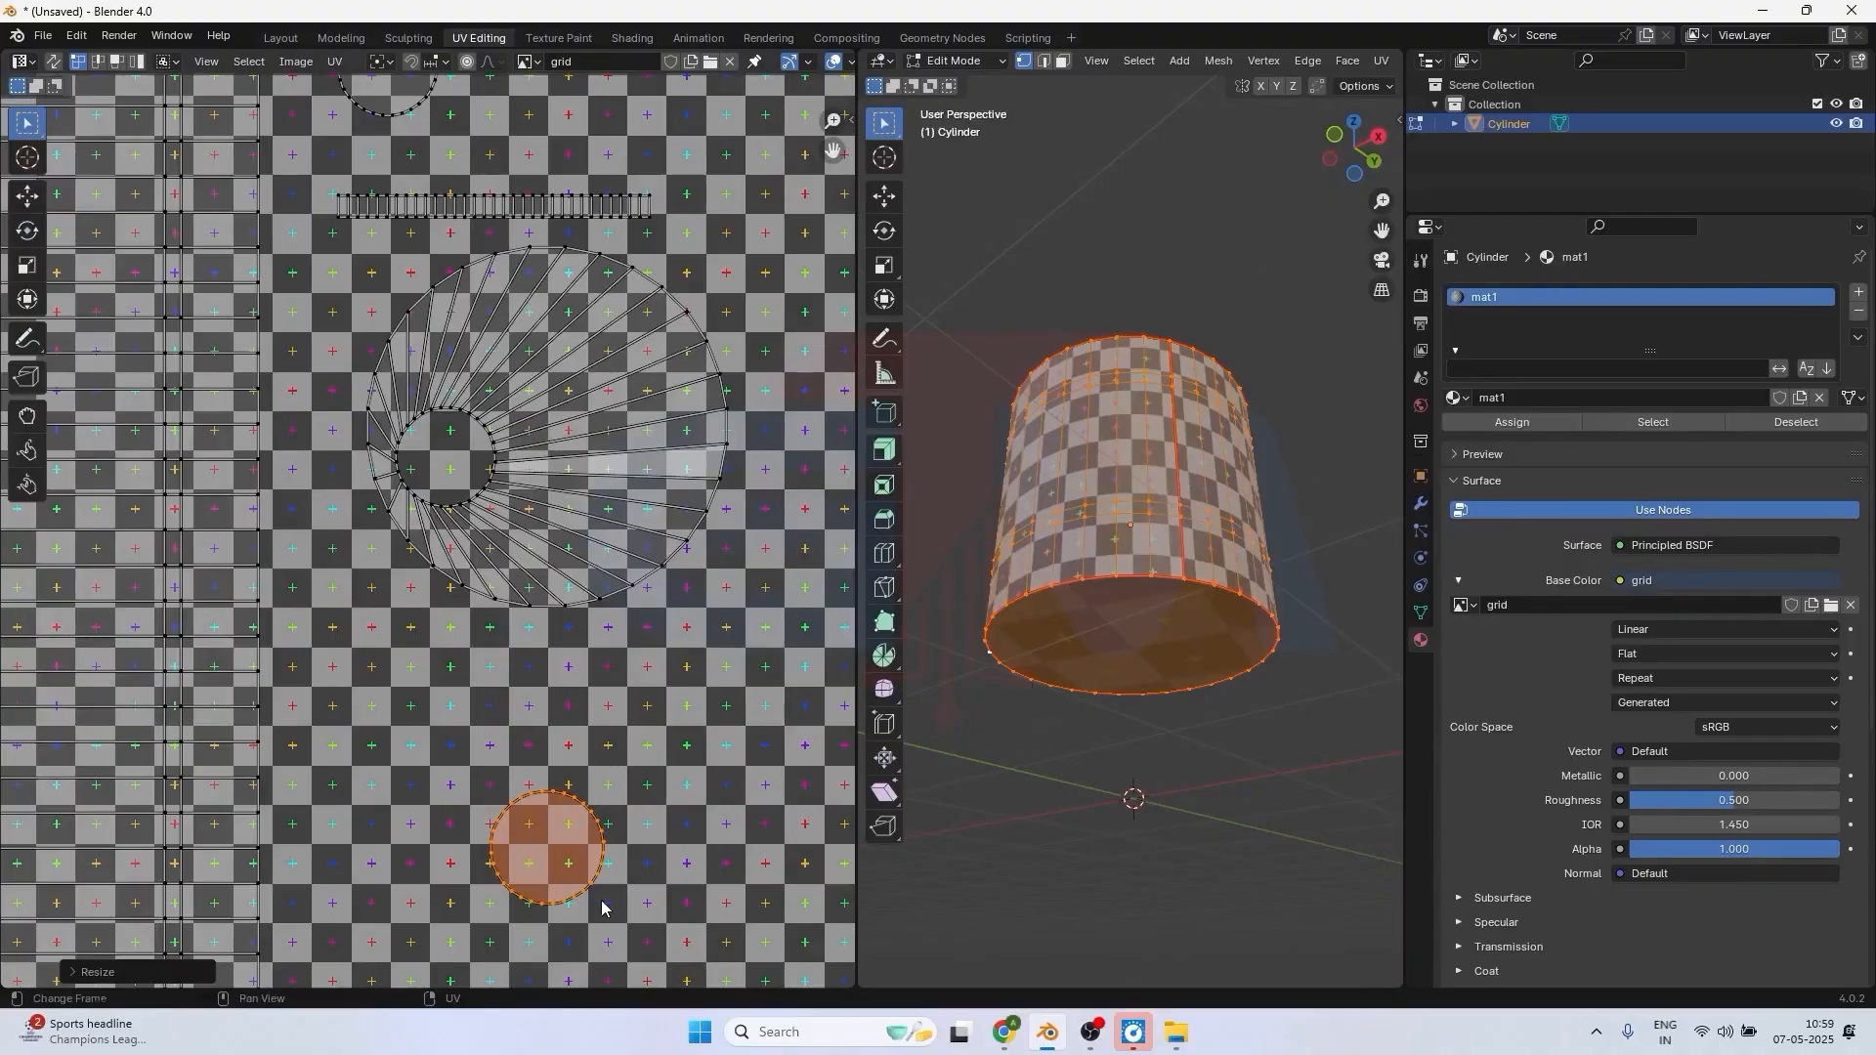
key(s)
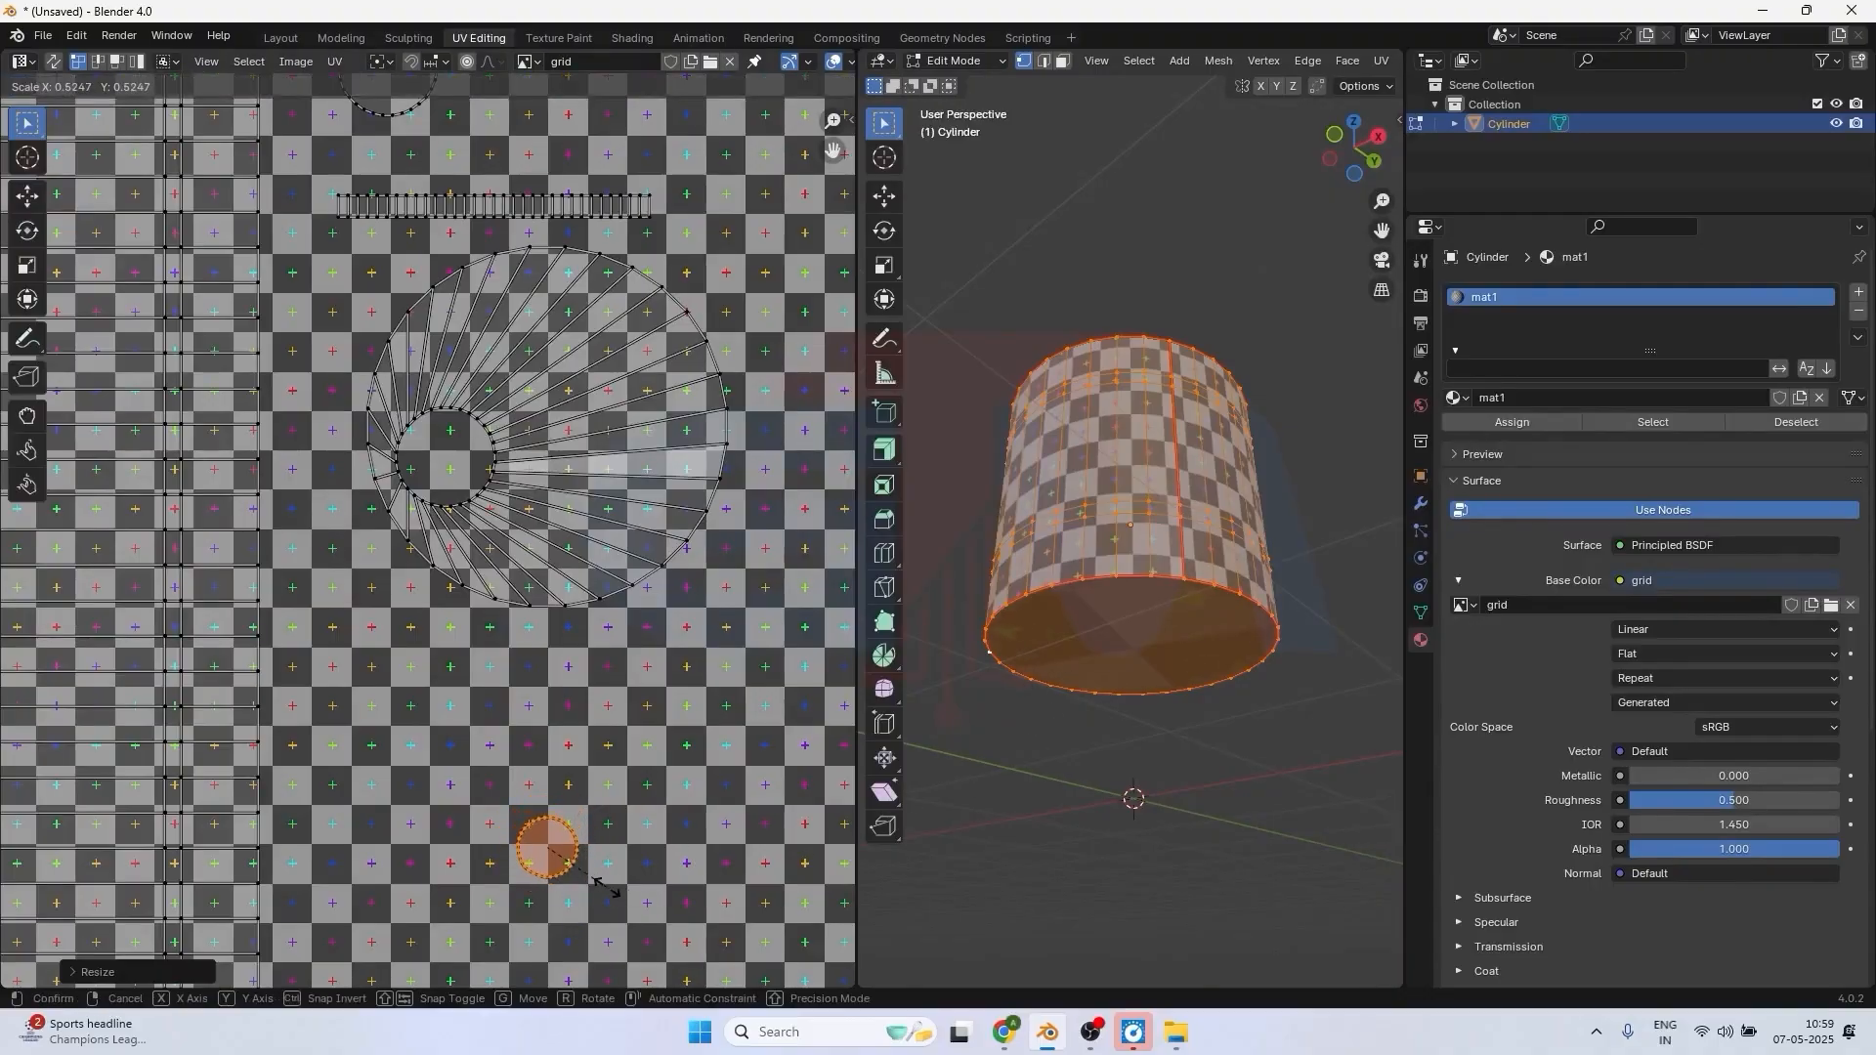
click(602, 888)
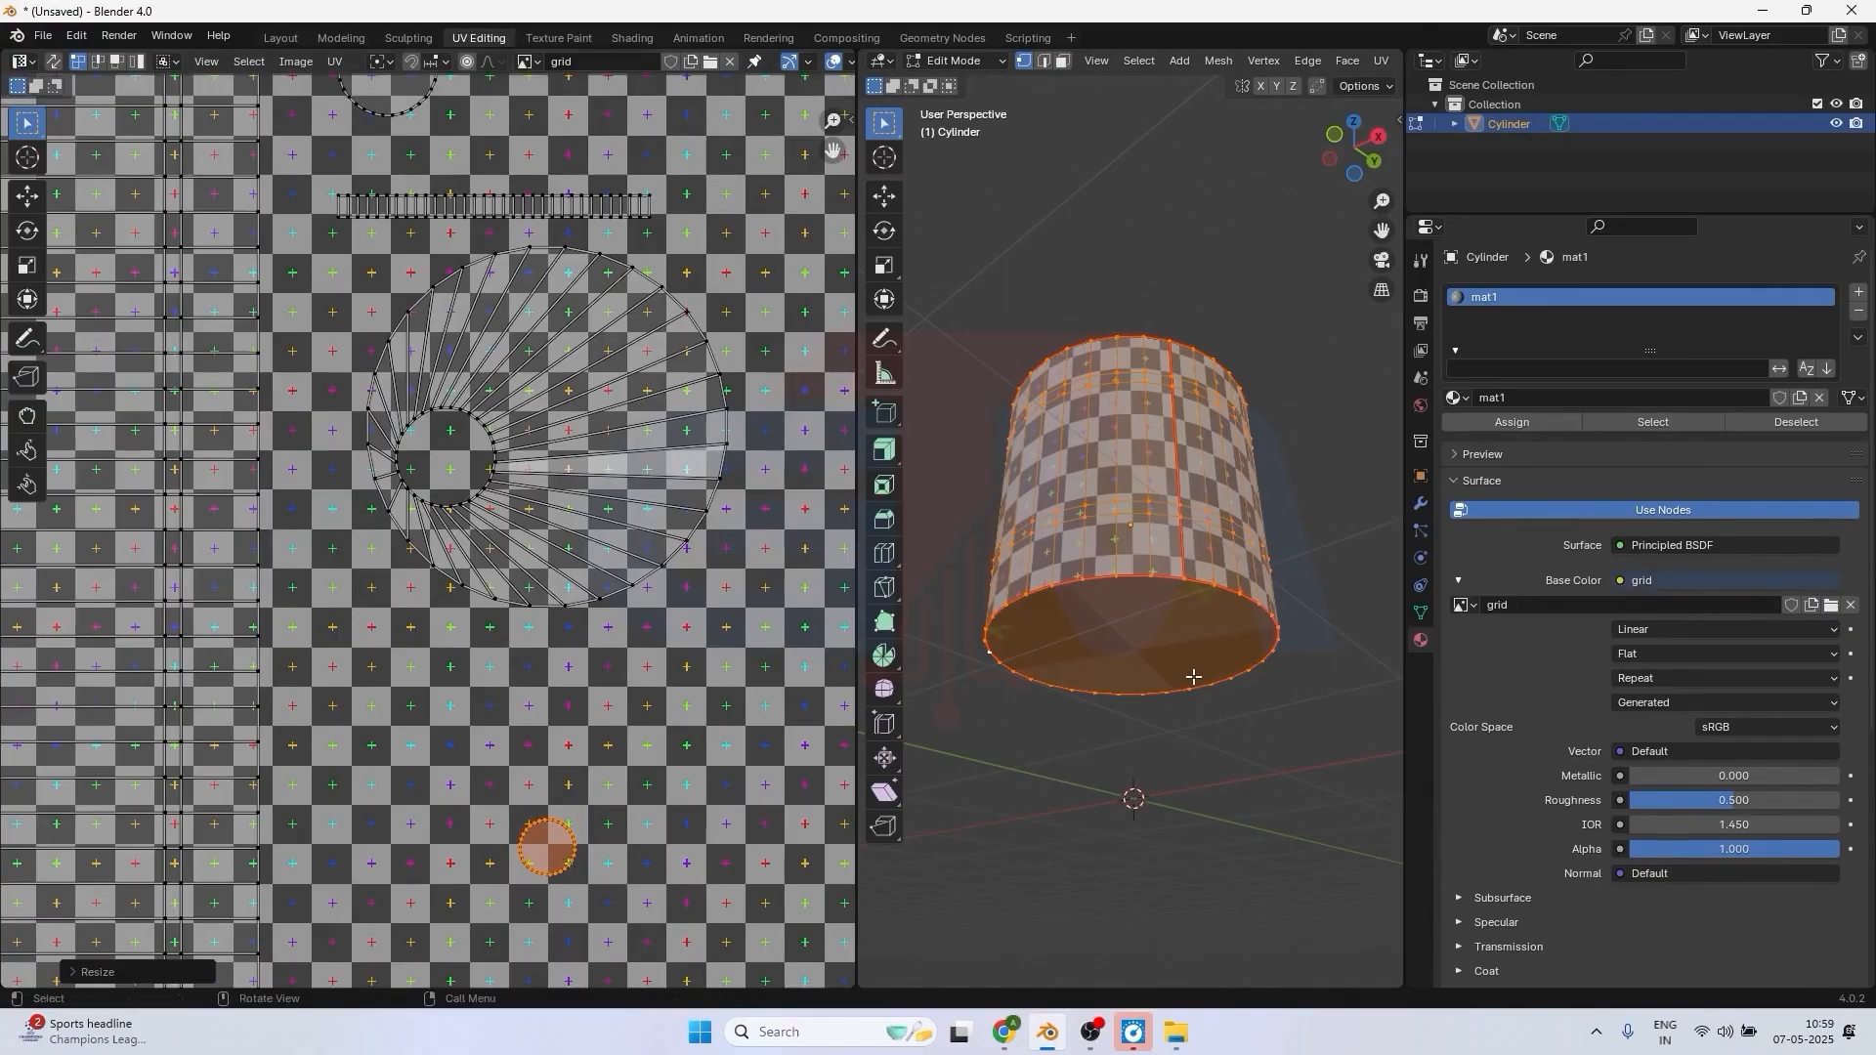
Undo both reductions of the bottom-face circle and examine the checker pattern on the cylinder's side wall, top face and small cap.
key(Home)
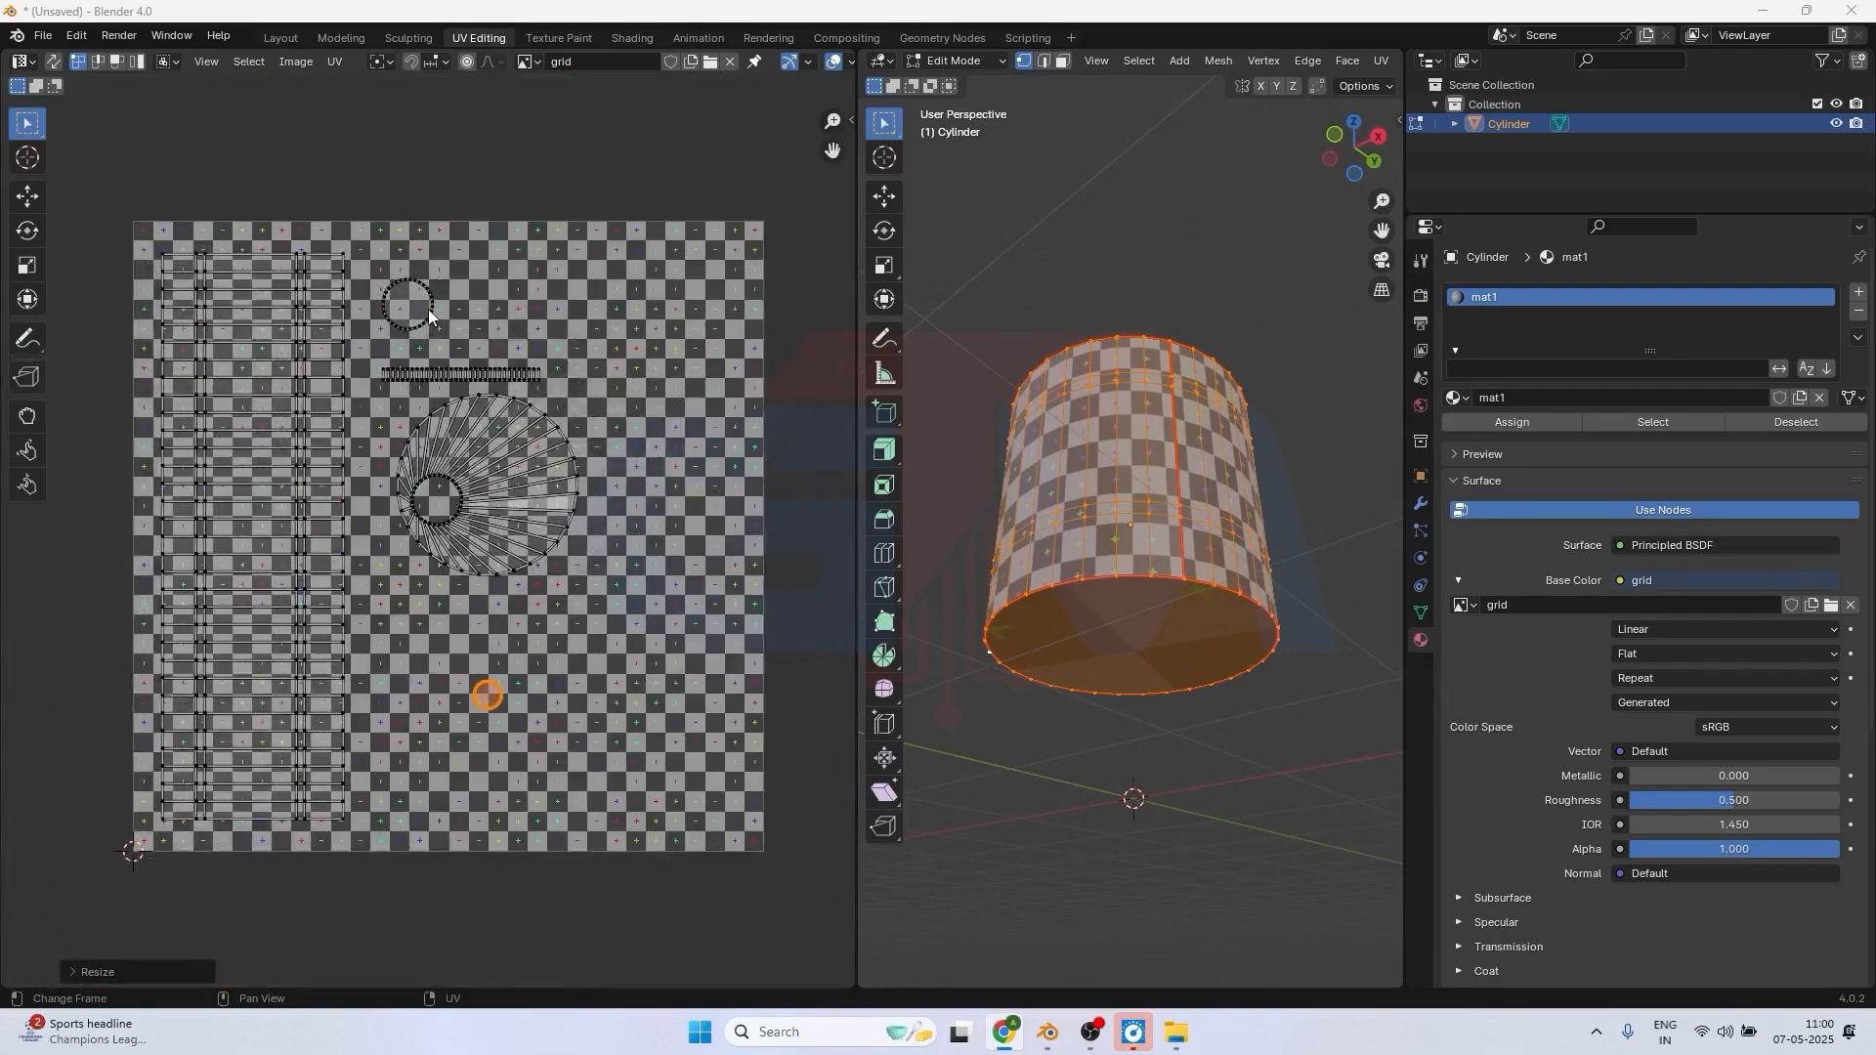
mouse_move(1197, 391)
middle_down()
mouse_move(1199, 367)
mouse_move(1204, 411)
mouse_move(1210, 376)
middle_up()
key(ctrl+z)
key(ctrl+z)
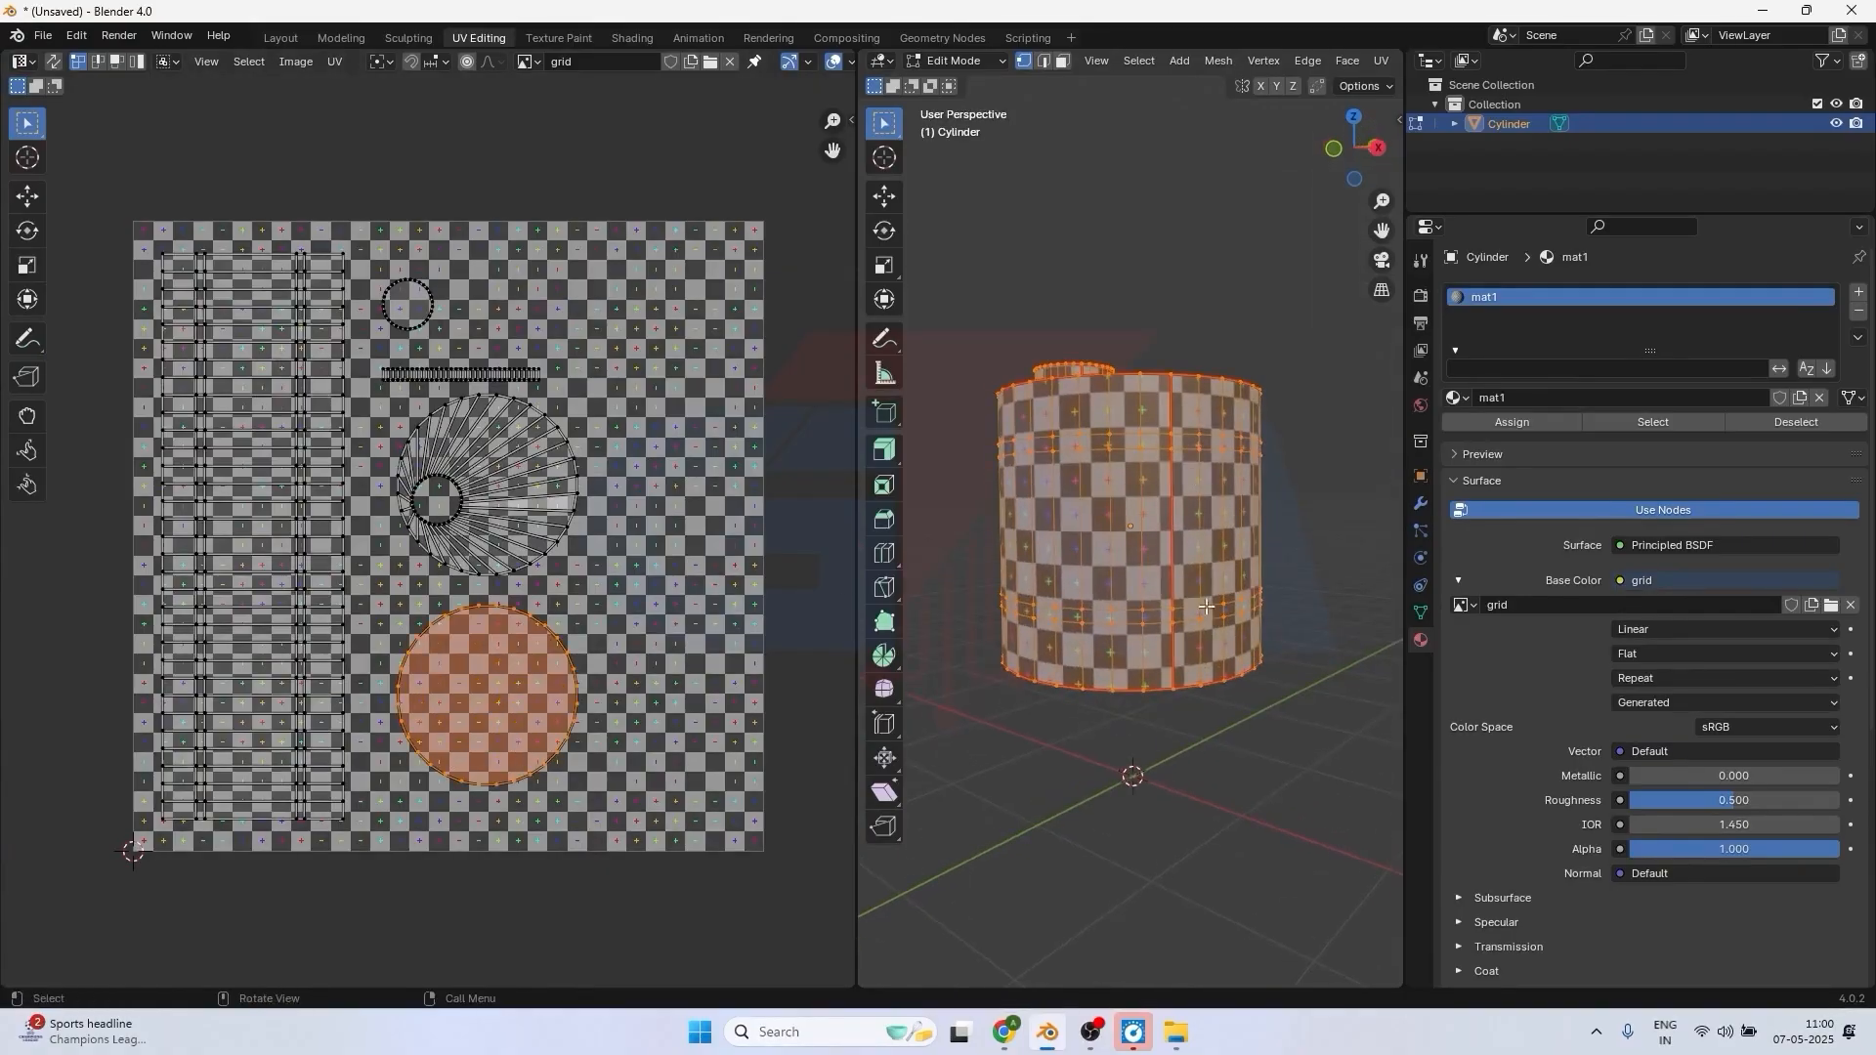
middle_drag(1185, 698, 1129, 555)
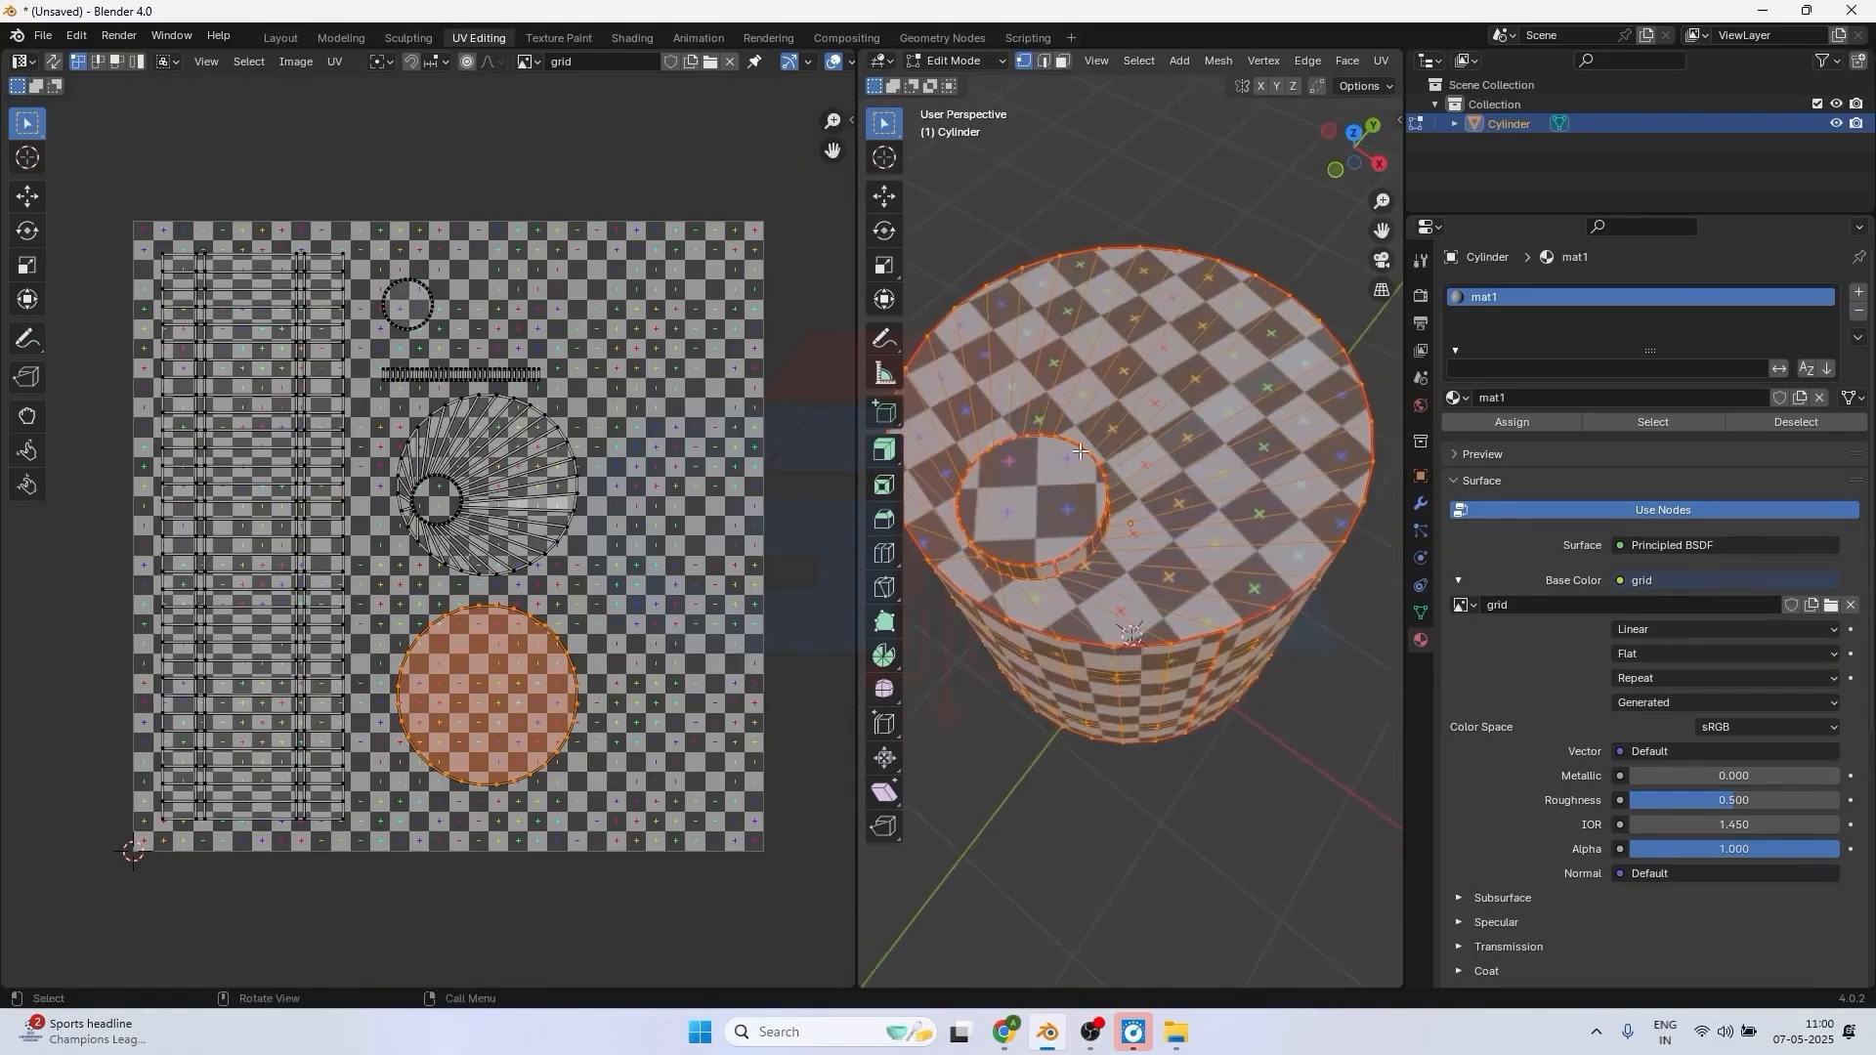